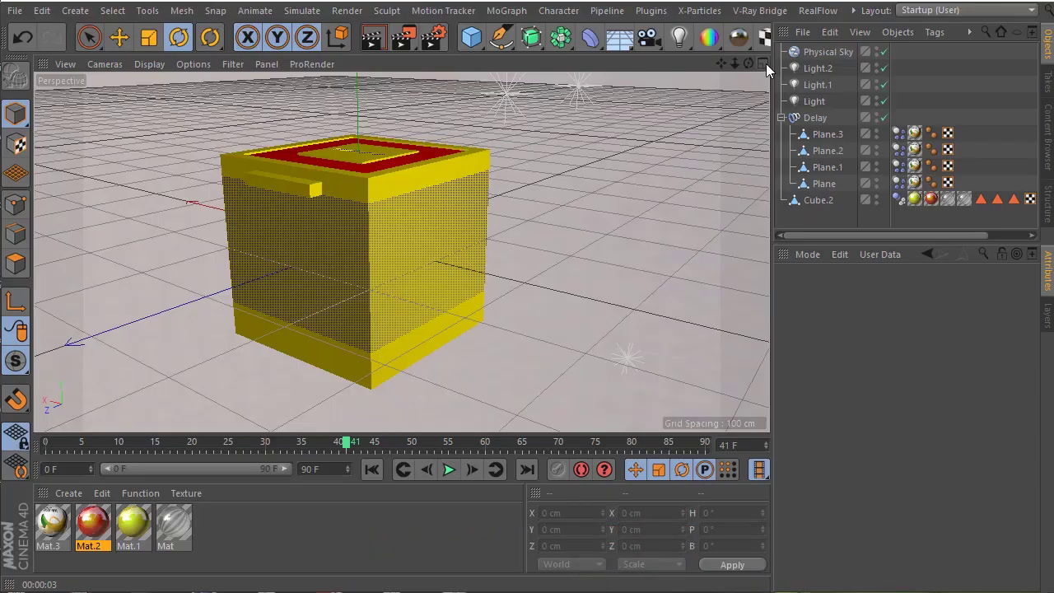
# Uncheck the Physical Sky object so the viewport background turns plain dark grey
pyautogui.moveTo(746, 63)
pyautogui.mouseDown()
pyautogui.moveTo(716, 66)
pyautogui.moveTo(791, 62)
pyautogui.mouseUp()
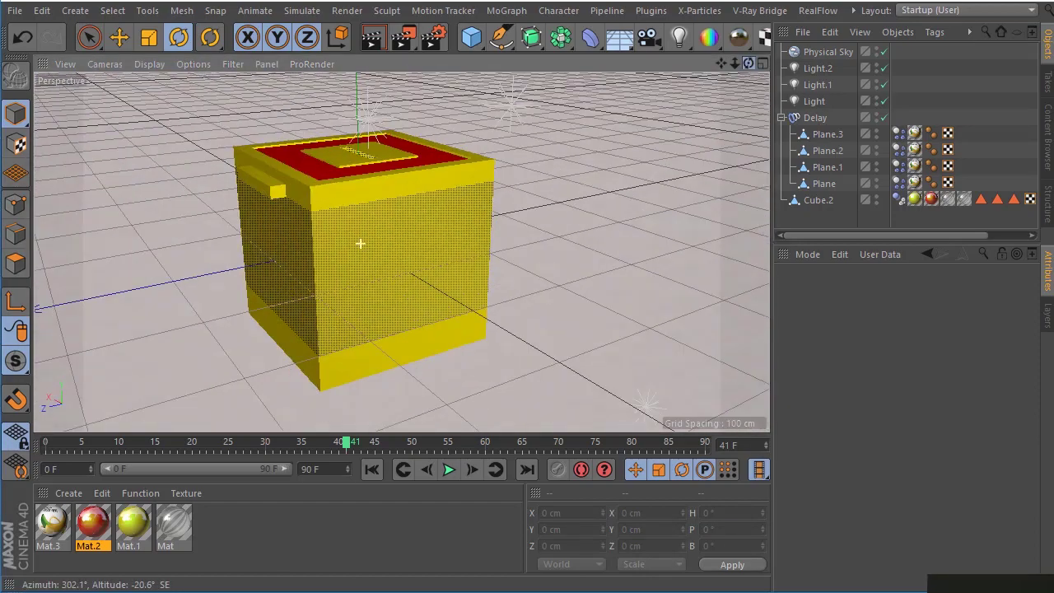
pyautogui.click(883, 51)
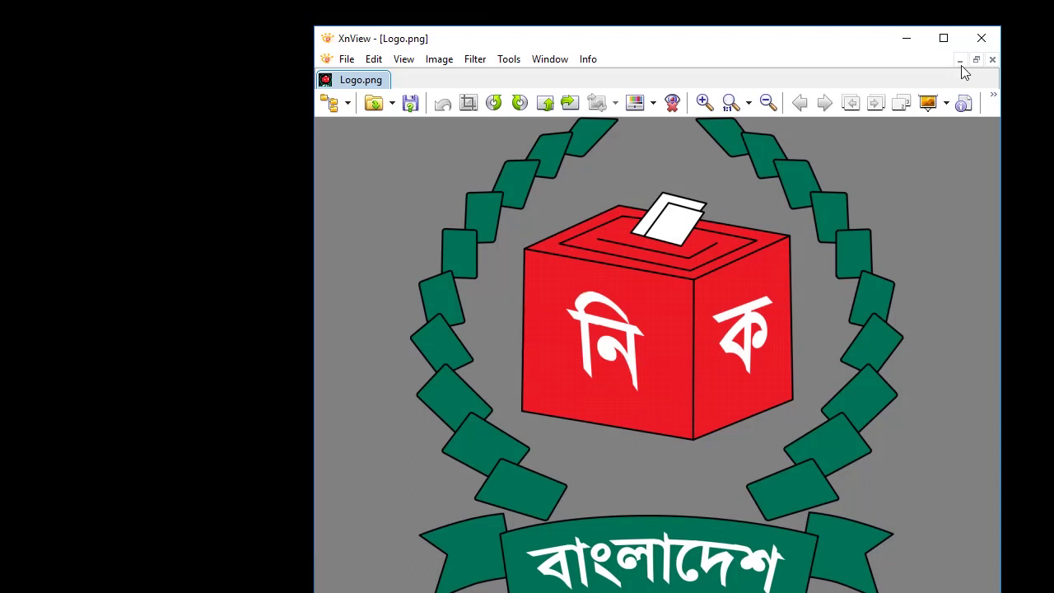
# Close the Logo.png ballot box reference in XnView
pyautogui.click(981, 38)
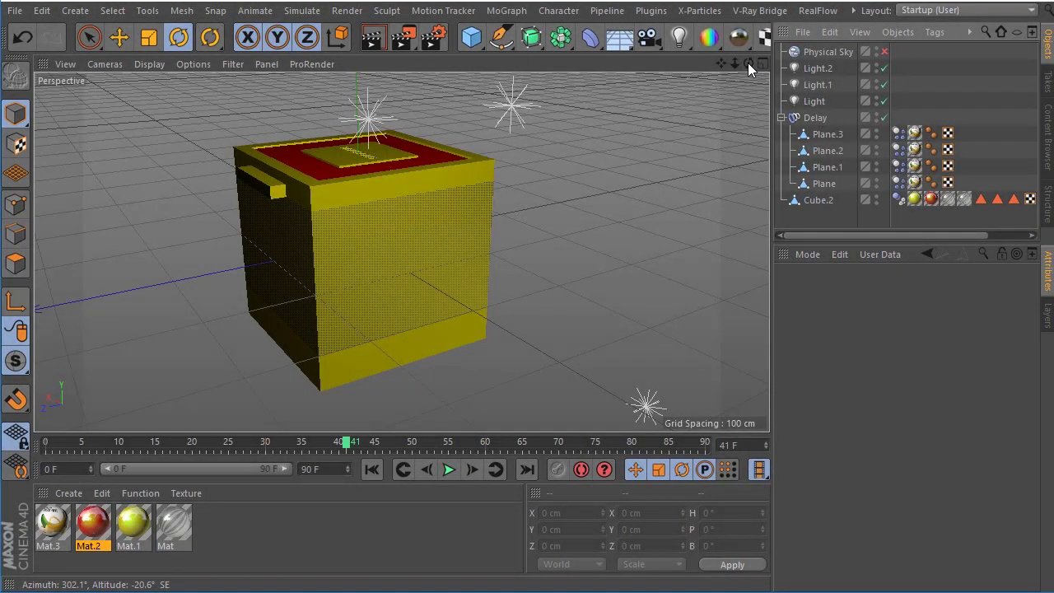
pyautogui.moveTo(748, 62); pyautogui.dragTo(747, 62)
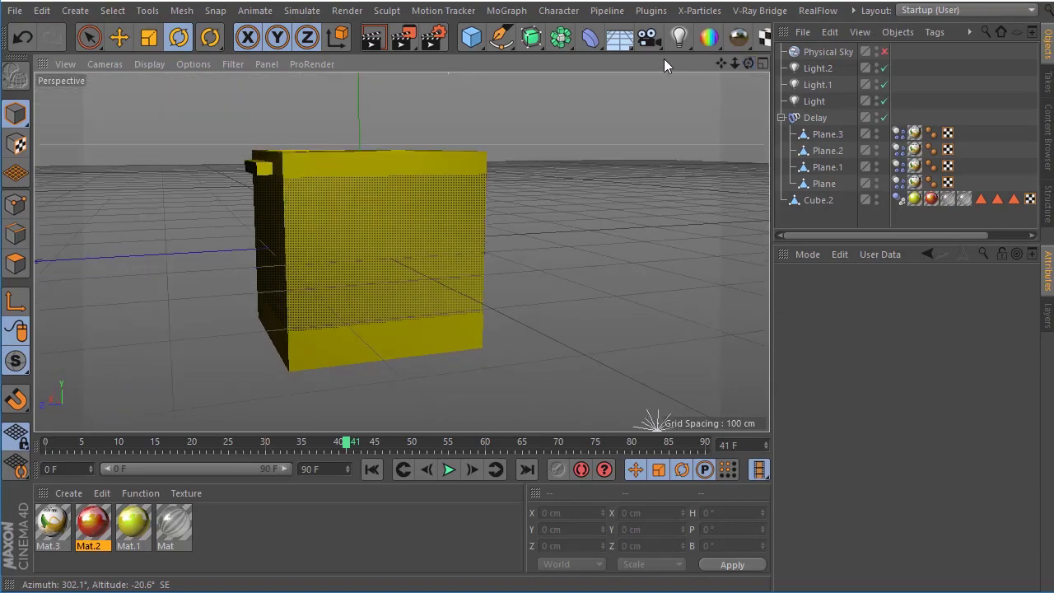
pyautogui.click(372, 36)
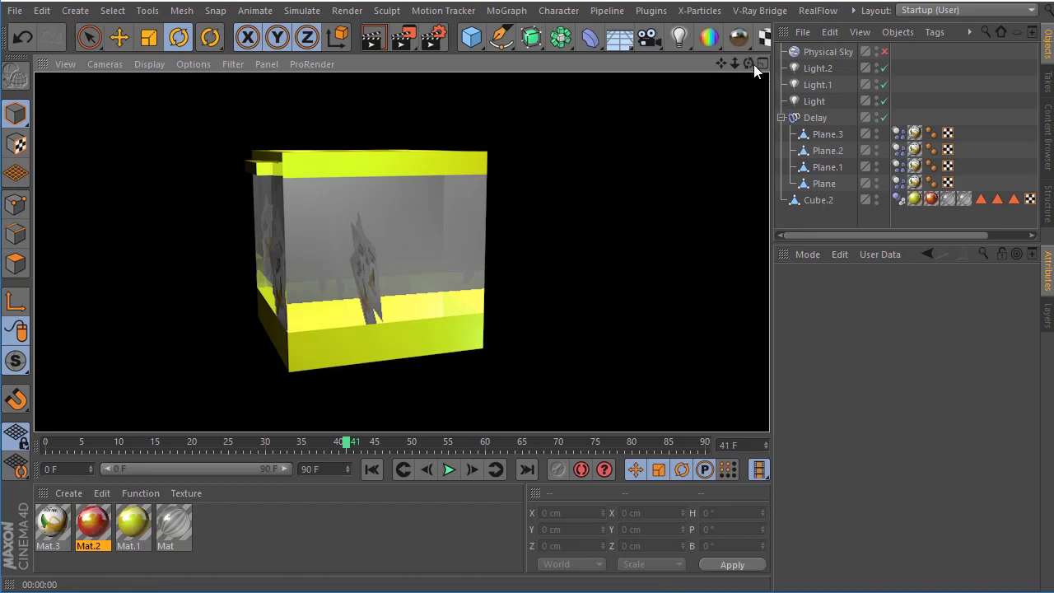
pyautogui.moveTo(749, 63); pyautogui.dragTo(750, 63)
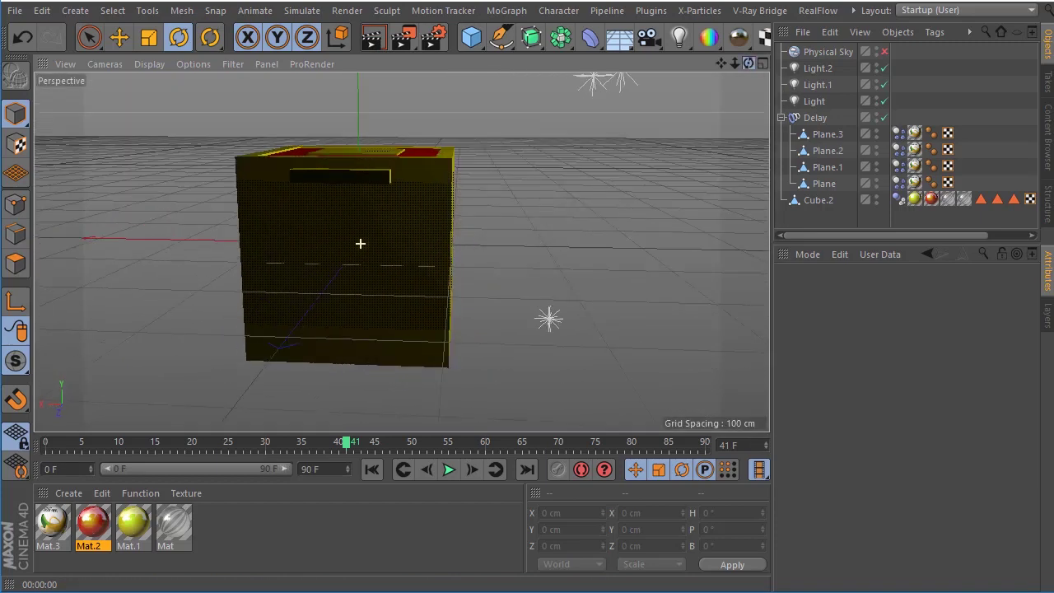
pyautogui.click(369, 40)
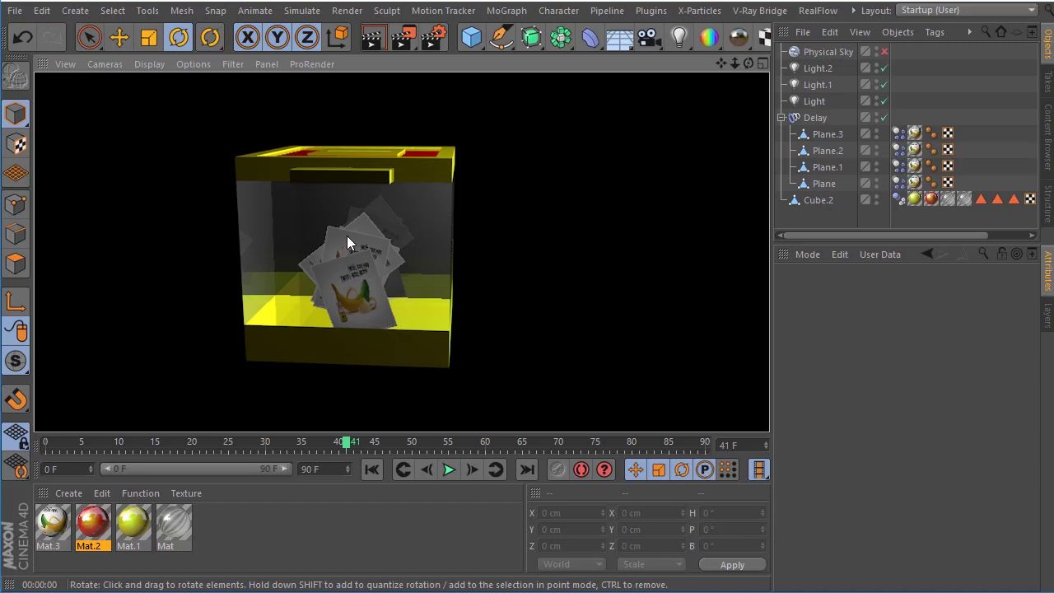
pyautogui.click(350, 235)
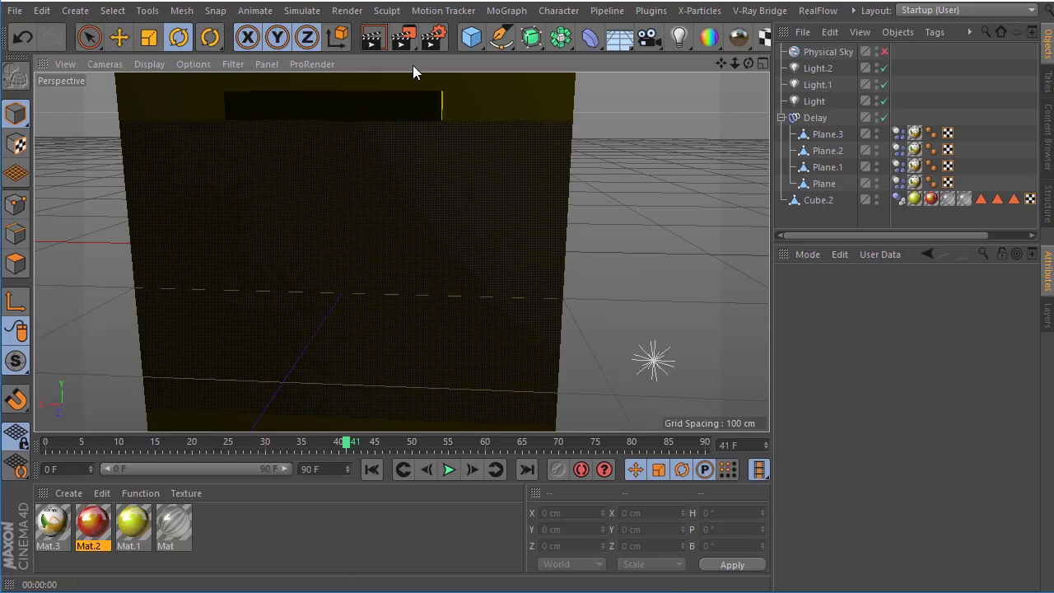
pyautogui.click(371, 37)
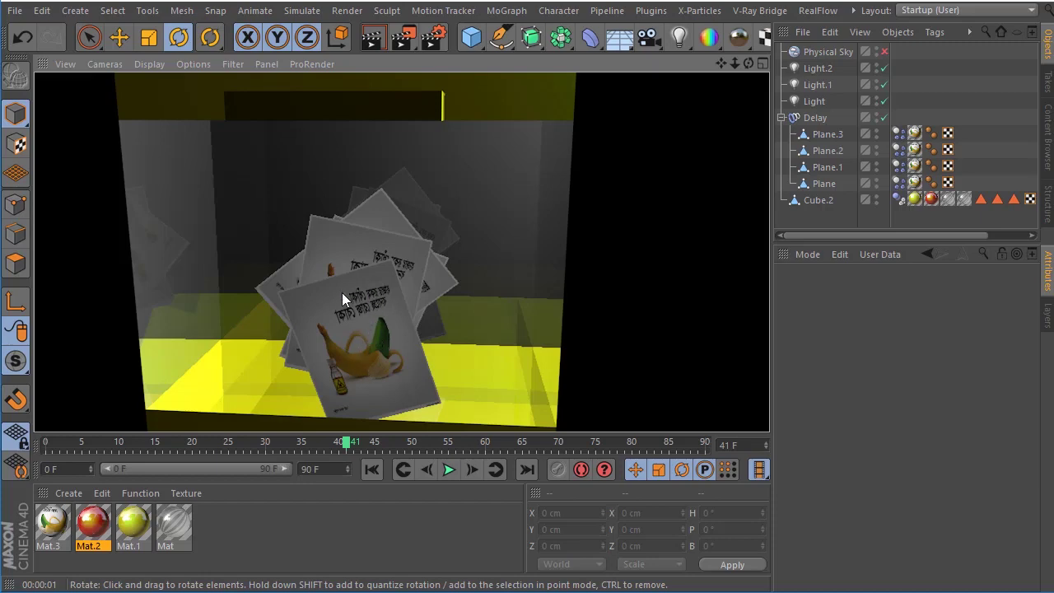
pyautogui.scroll(-5, 433, 327)
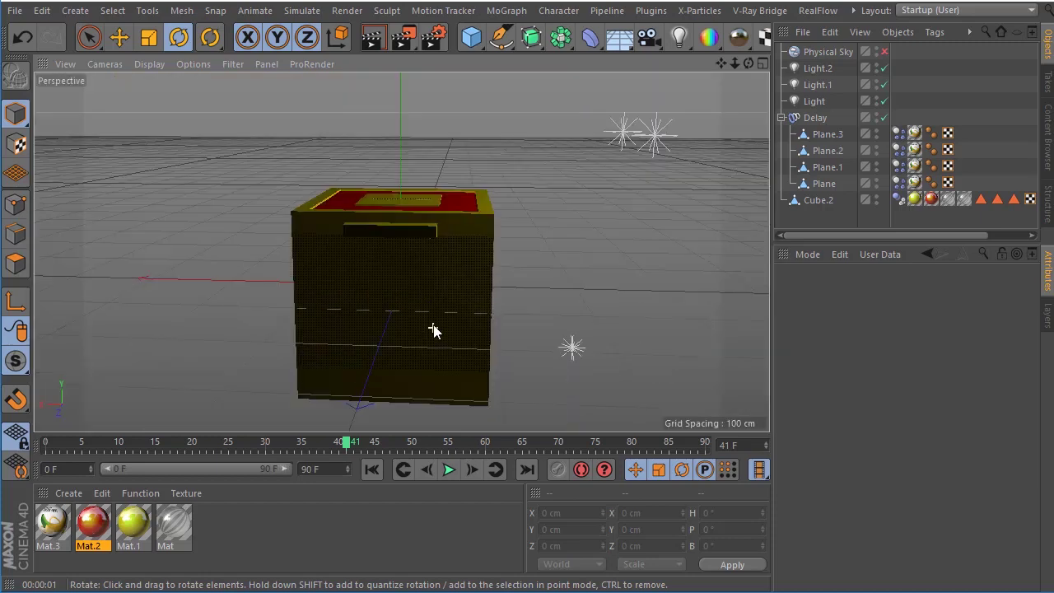
pyautogui.scroll(-3, 434, 321)
pyautogui.scroll(3, 433, 316)
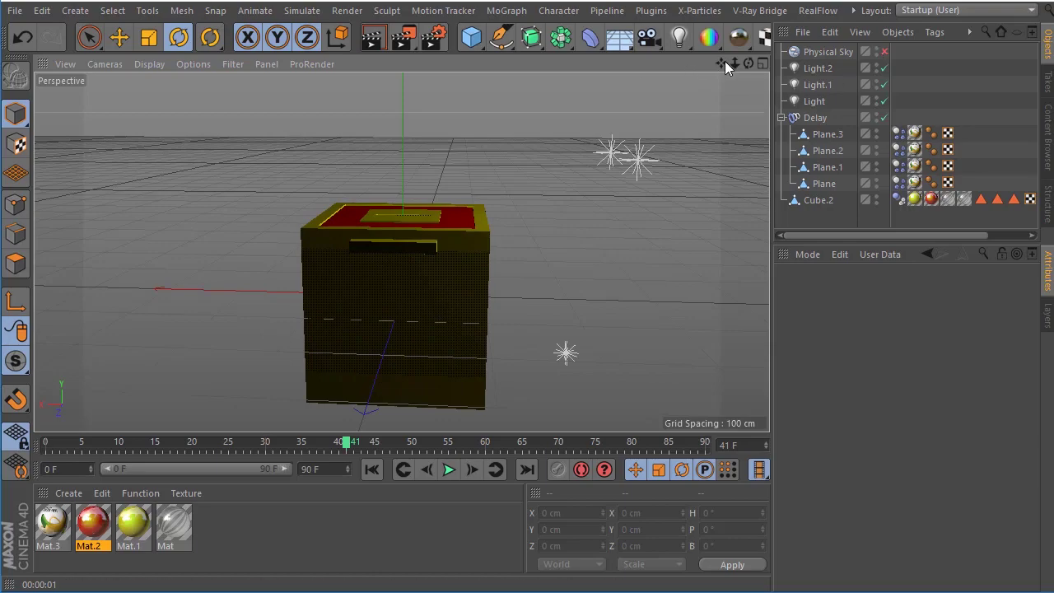
pyautogui.moveTo(748, 64)
pyautogui.mouseDown()
pyautogui.moveTo(402, 295)
pyautogui.moveTo(569, 406)
pyautogui.mouseUp()
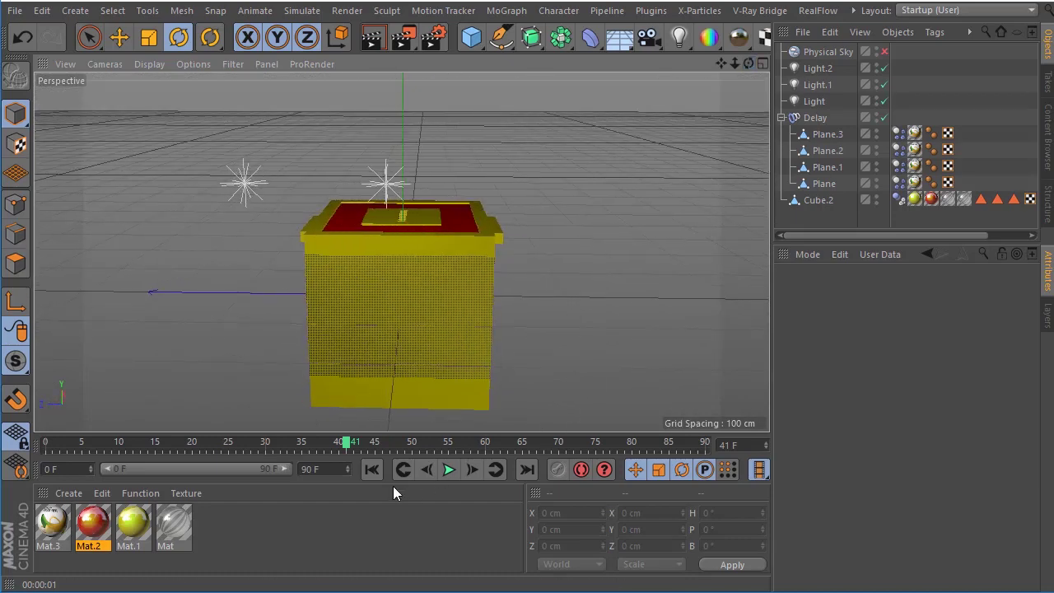
# Play the ballot animation from frame 0, orbiting and zooming around the lid
pyautogui.click(375, 468)
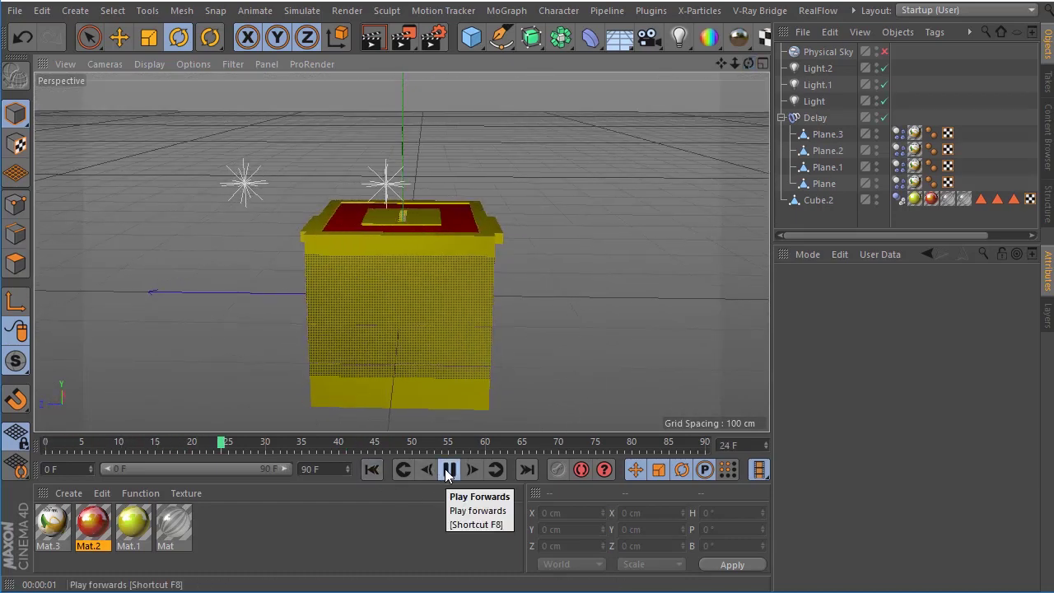
pyautogui.keyDown('alt'); pyautogui.moveTo(403, 295); pyautogui.dragTo(403, 295); pyautogui.keyUp('alt')
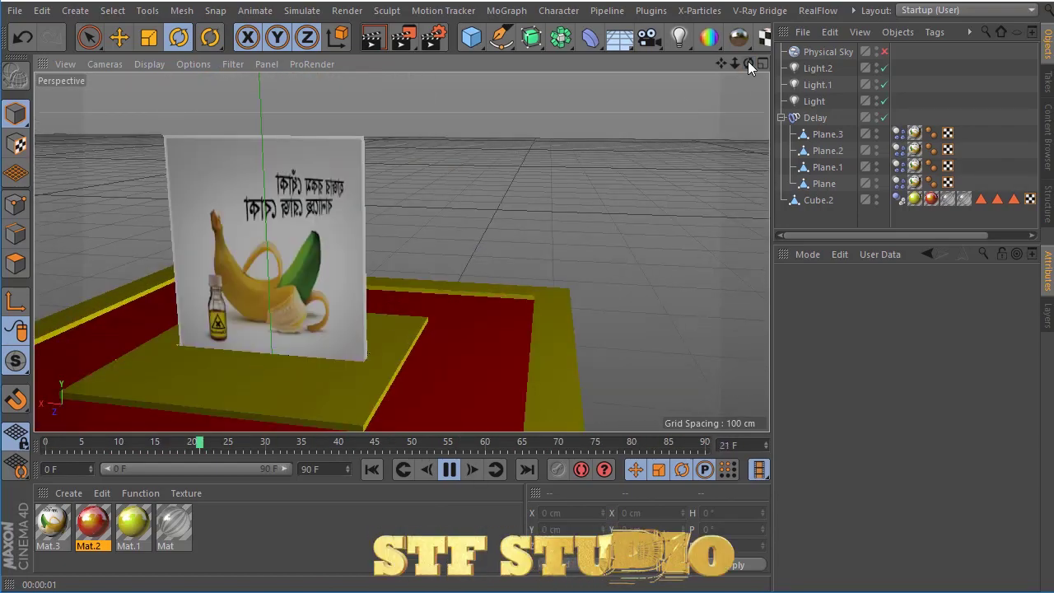
pyautogui.moveTo(747, 61); pyautogui.dragTo(716, 115)
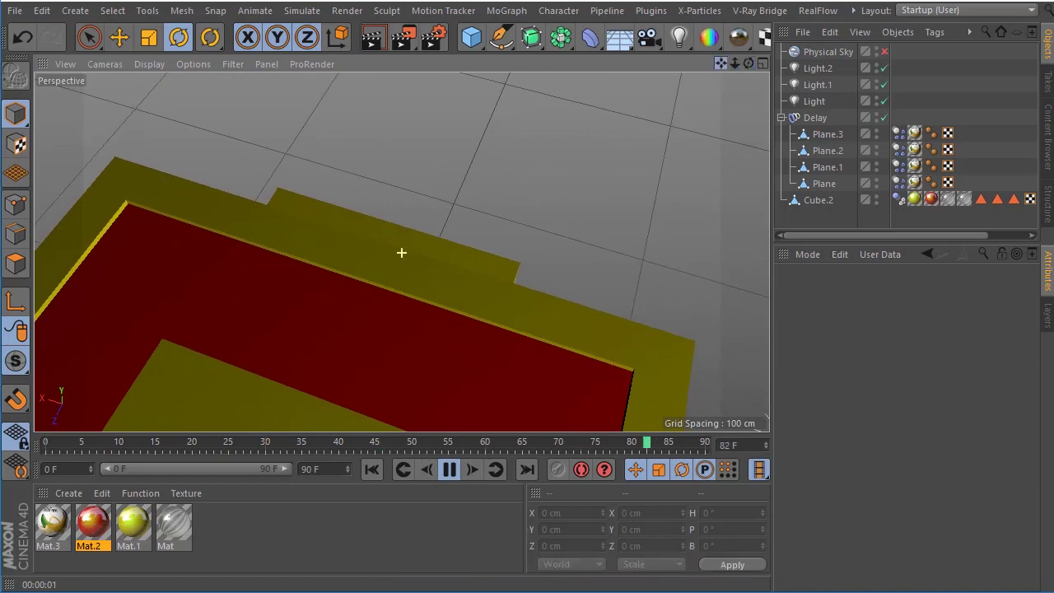
pyautogui.moveTo(721, 64); pyautogui.dragTo(723, 75)
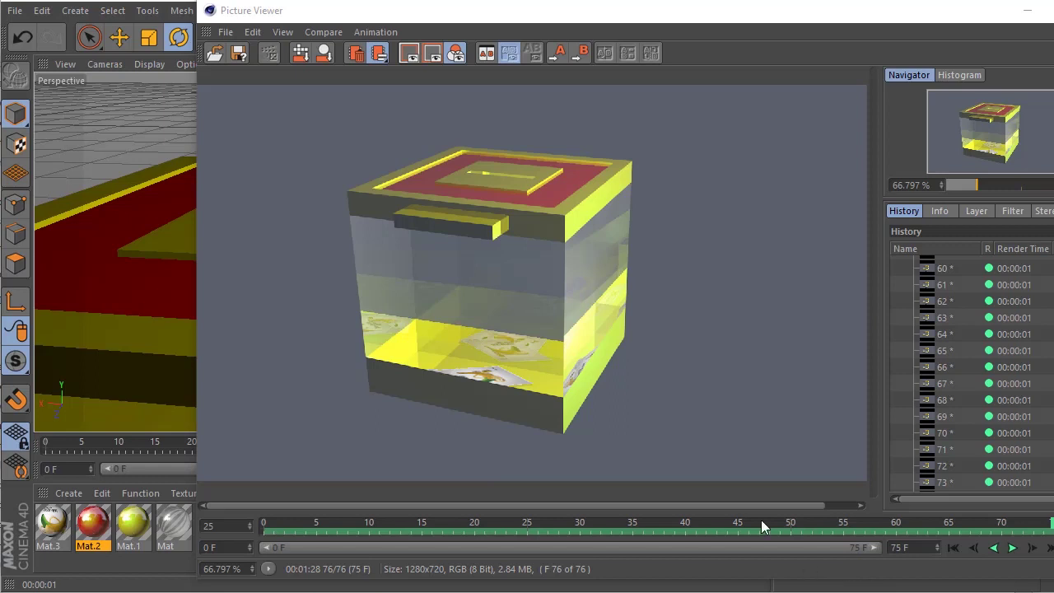
# Replay the 76-frame render from the start, zooming and panning to watch the cards fall
pyautogui.click(955, 548)
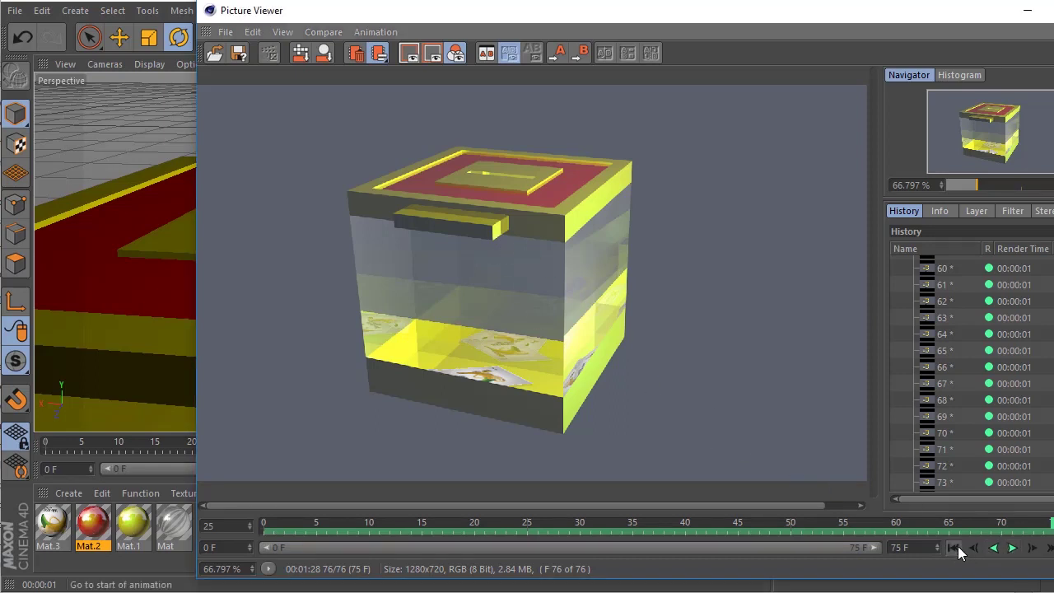
pyautogui.click(1014, 547)
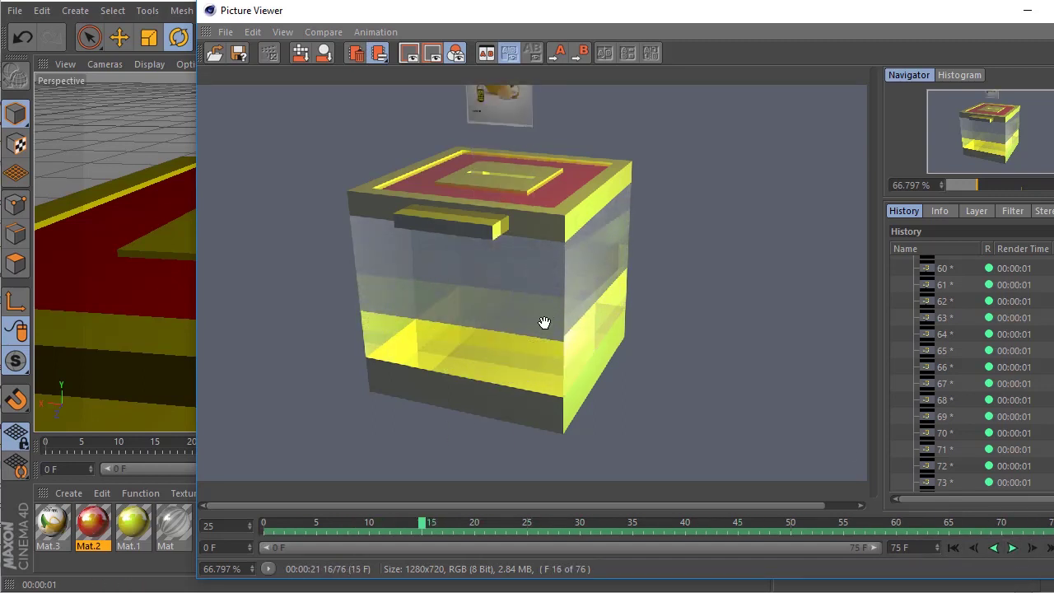
pyautogui.scroll(3, 544, 322)
pyautogui.moveTo(879, 306); pyautogui.dragTo(877, 186)
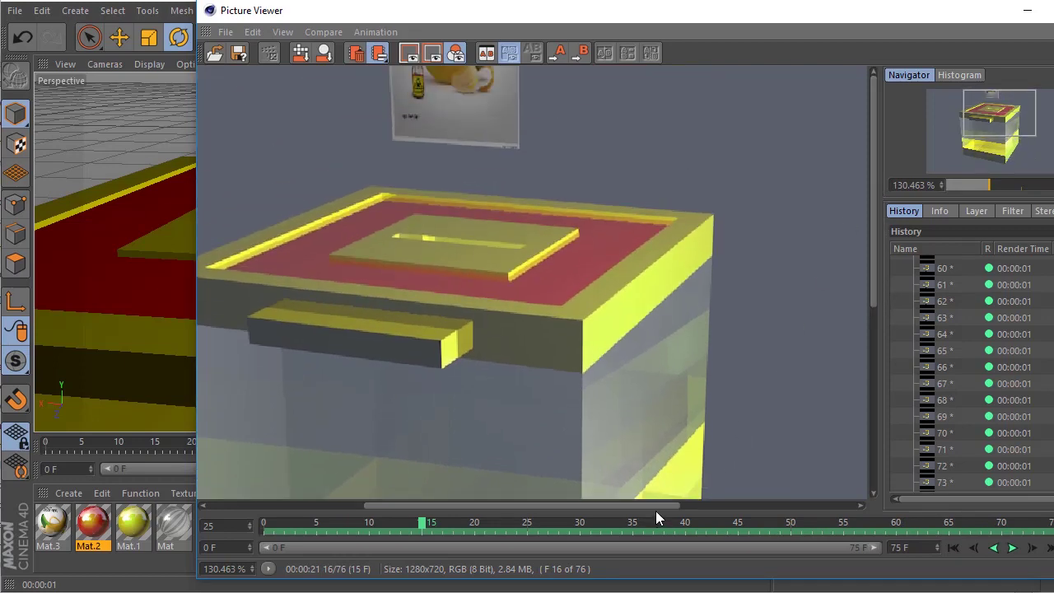
pyautogui.scroll(-1, 730, 442)
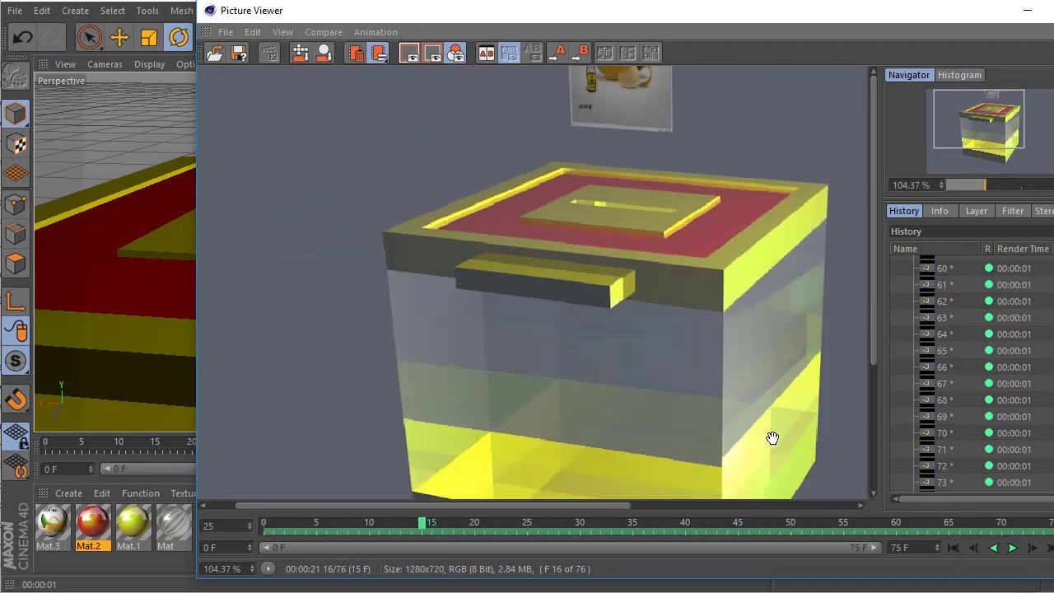
pyautogui.moveTo(603, 506); pyautogui.dragTo(651, 506)
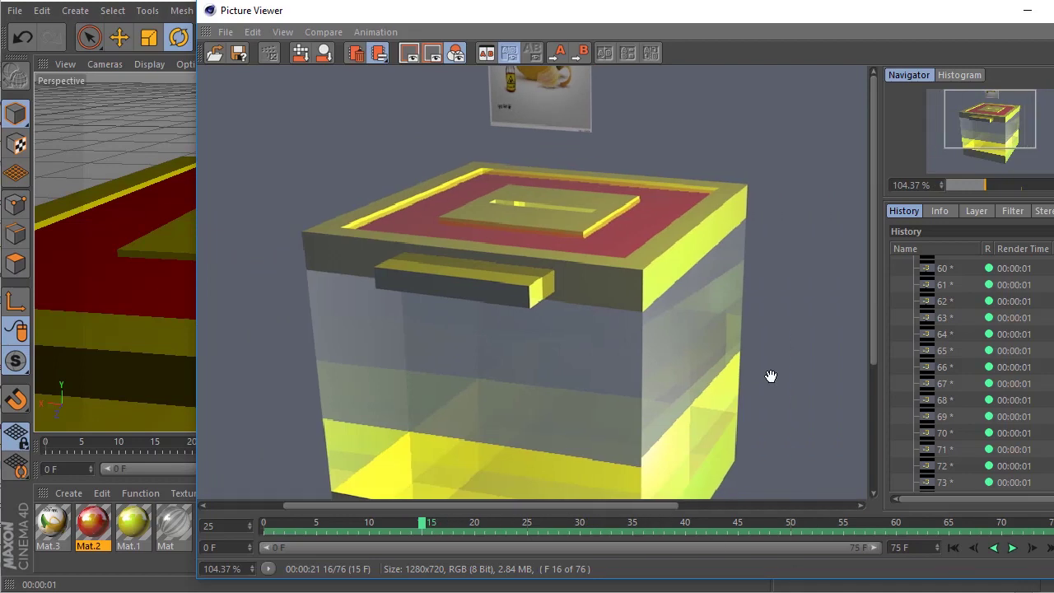
pyautogui.click(1013, 548)
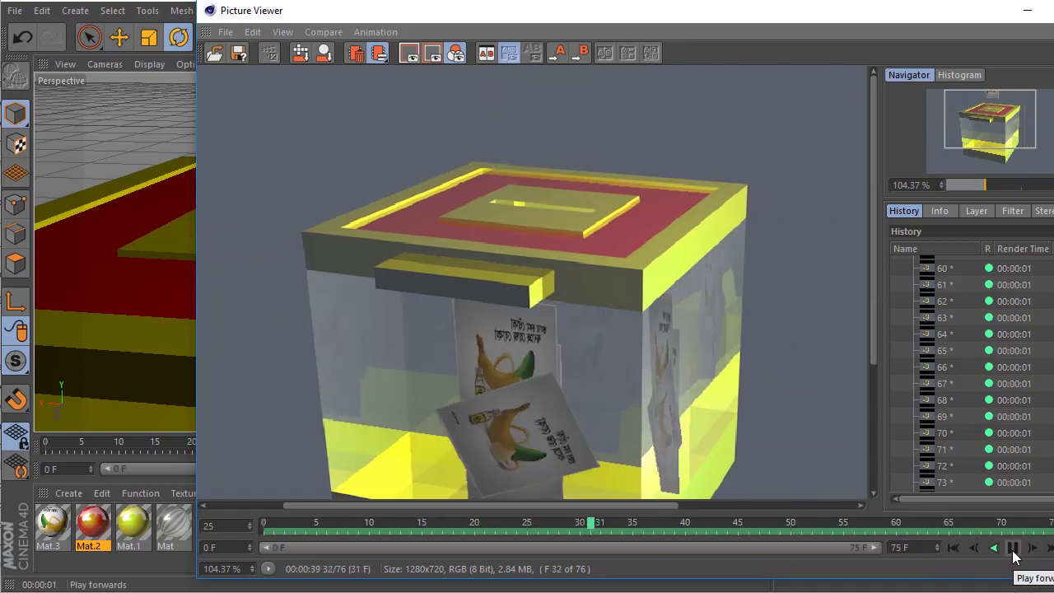
pyautogui.click(1013, 550)
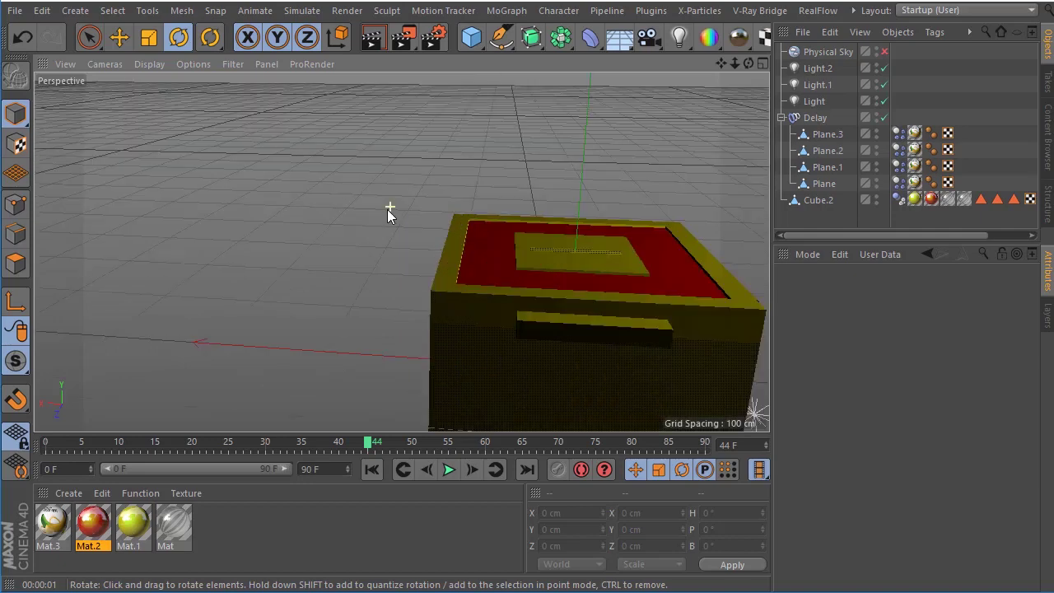
# Create a new empty project with File > New and widen the viewport panel
pyautogui.keyDown('alt'); pyautogui.moveTo(718, 69); pyautogui.dragTo(715, 131); pyautogui.keyUp('alt')
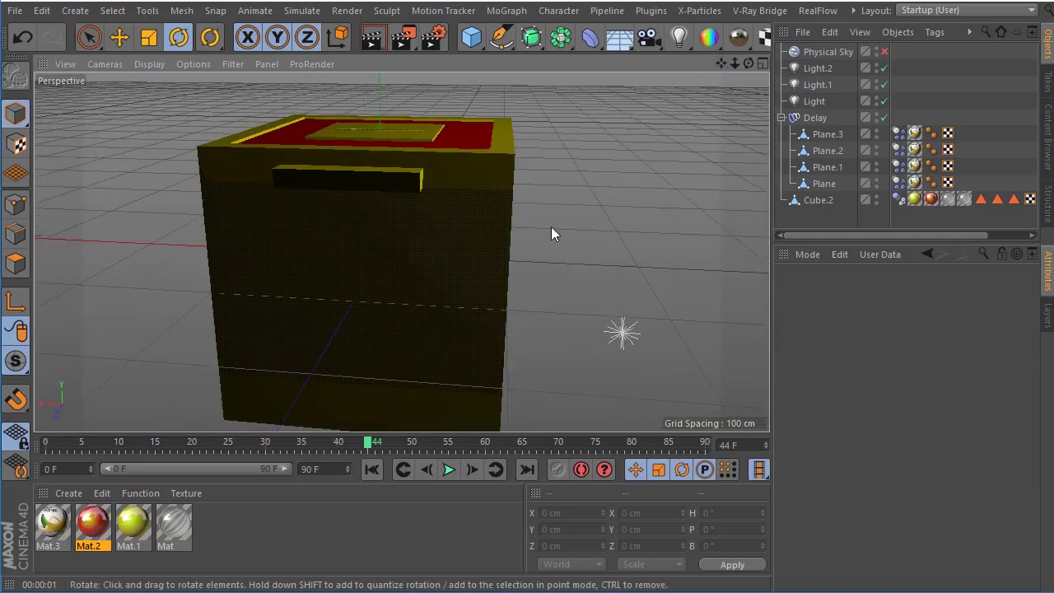
pyautogui.click(15, 11)
pyautogui.click(39, 36)
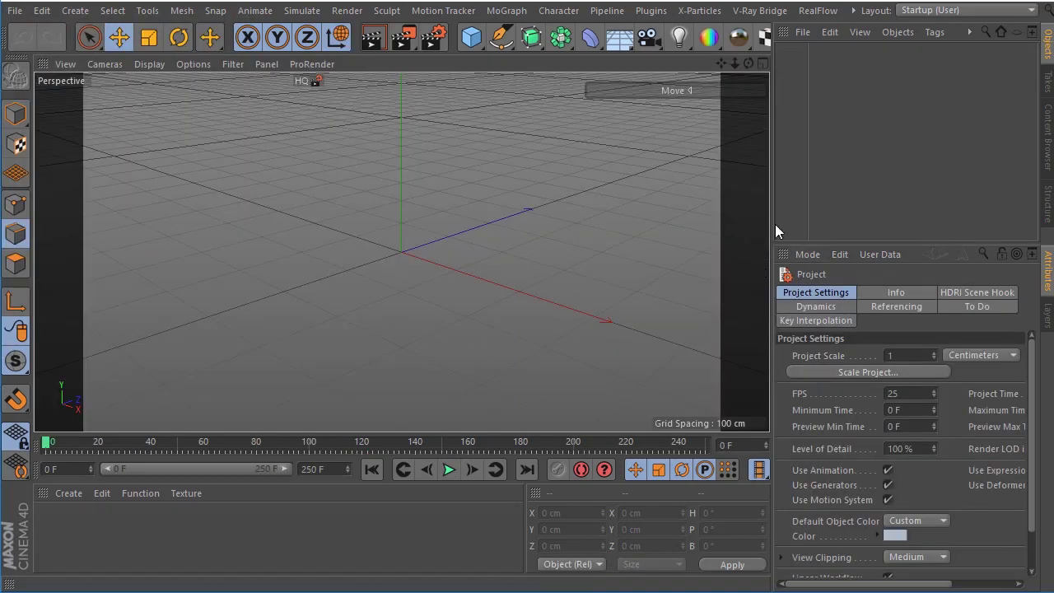
pyautogui.moveTo(773, 229); pyautogui.dragTo(792, 229)
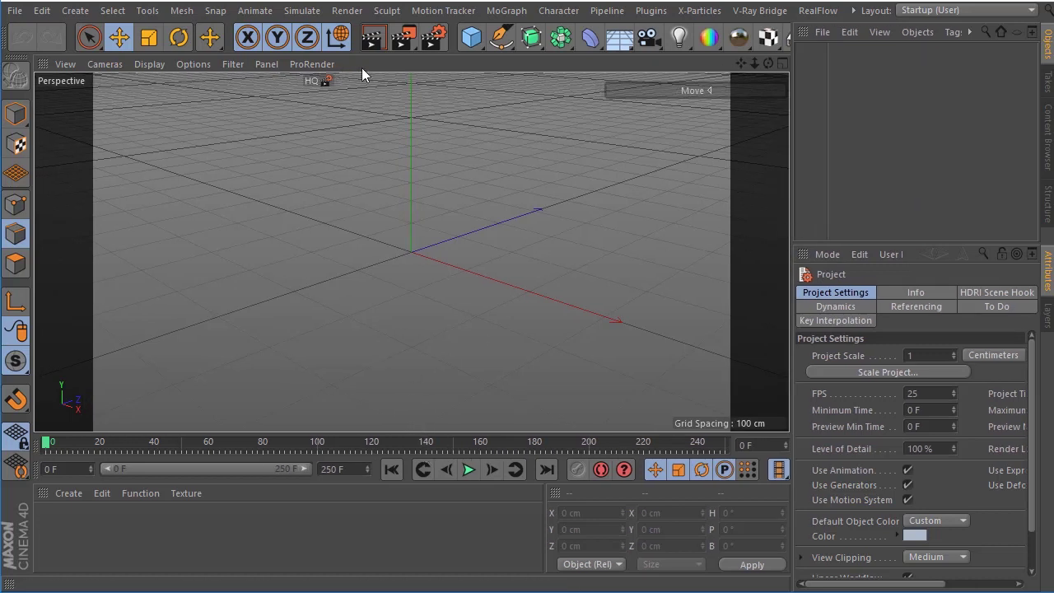
# Add a Cube primitive and show it with outlined edges in the viewport
pyautogui.click(485, 46)
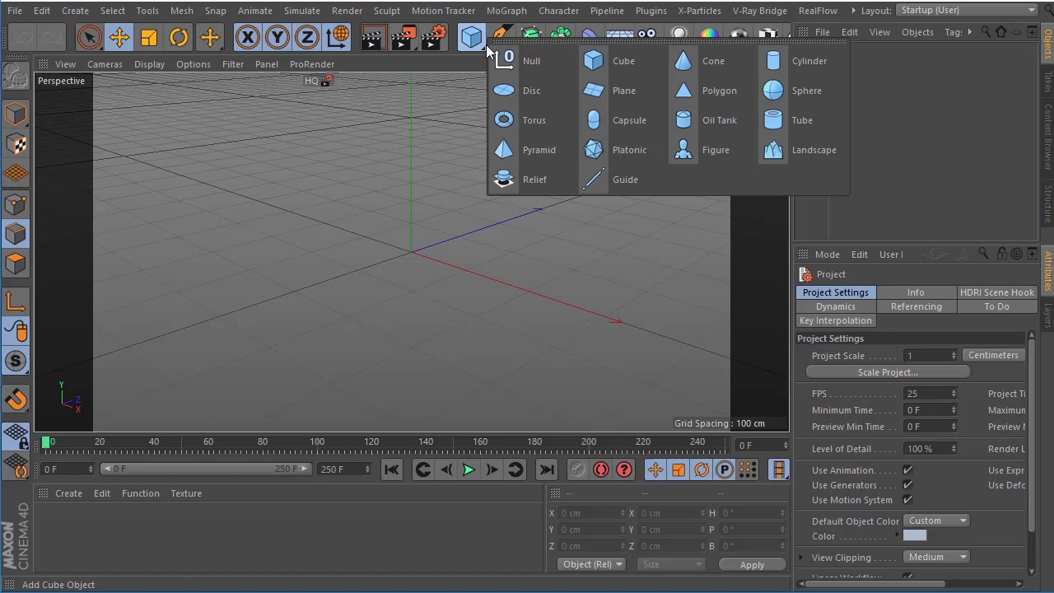
pyautogui.click(623, 60)
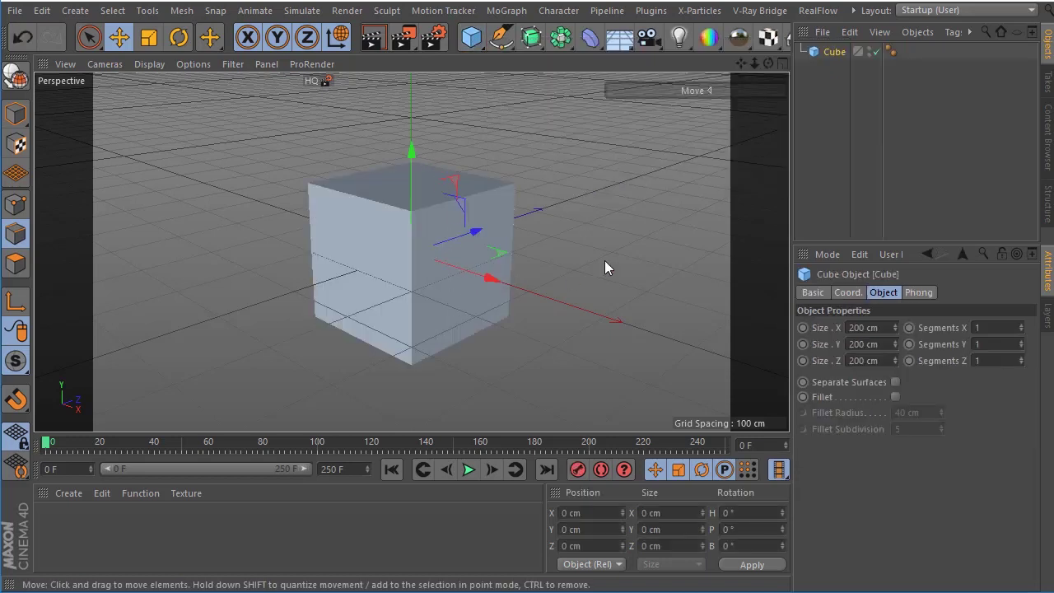
pyautogui.click(155, 64)
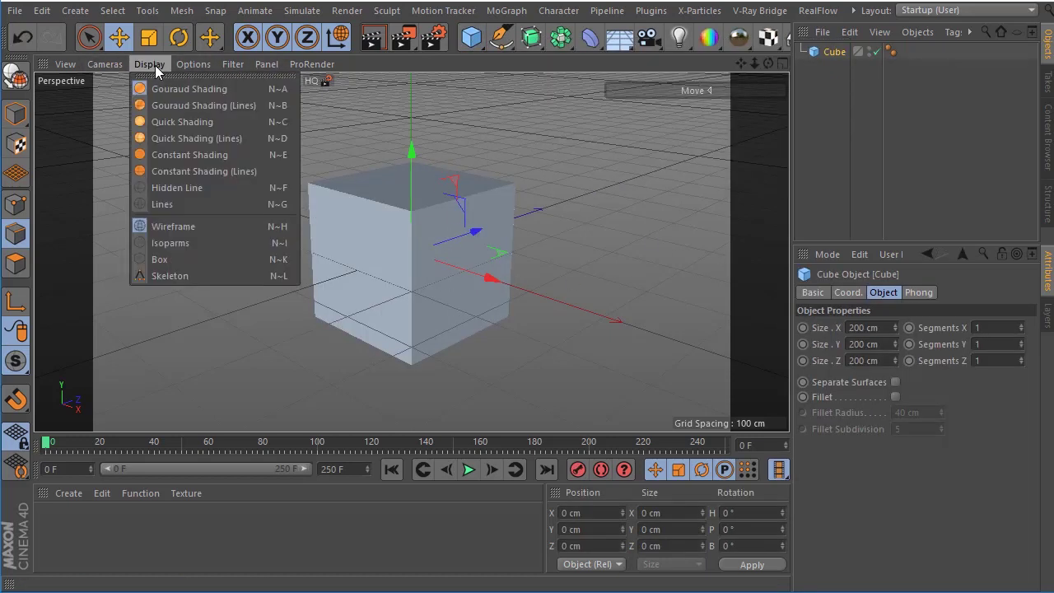
pyautogui.click(167, 104)
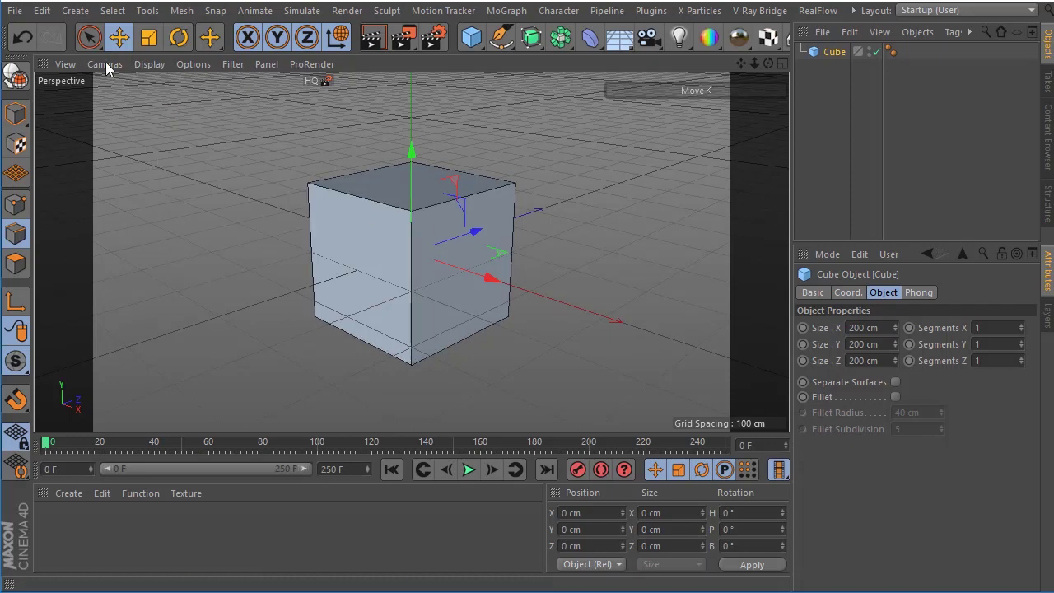
pyautogui.click(148, 64)
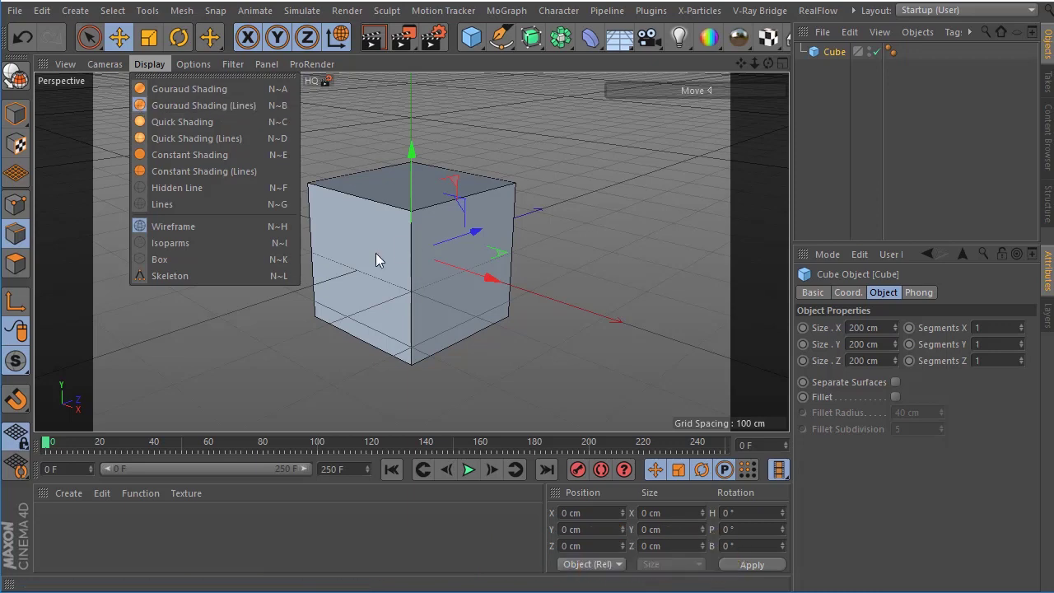
pyautogui.click(808, 159)
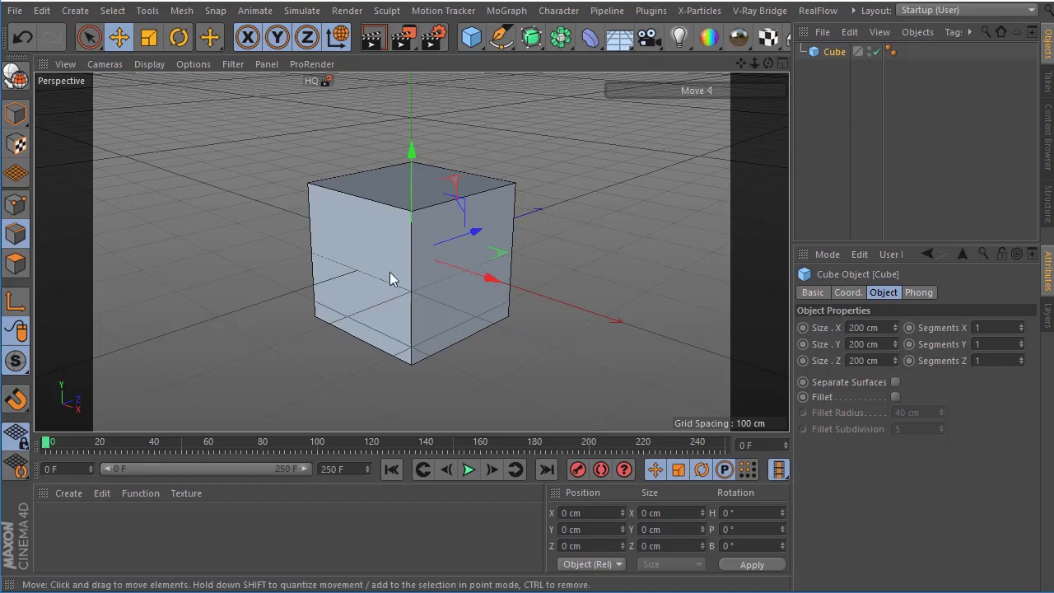
pyautogui.scroll(5, 390, 272)
pyautogui.scroll(-3, 438, 233)
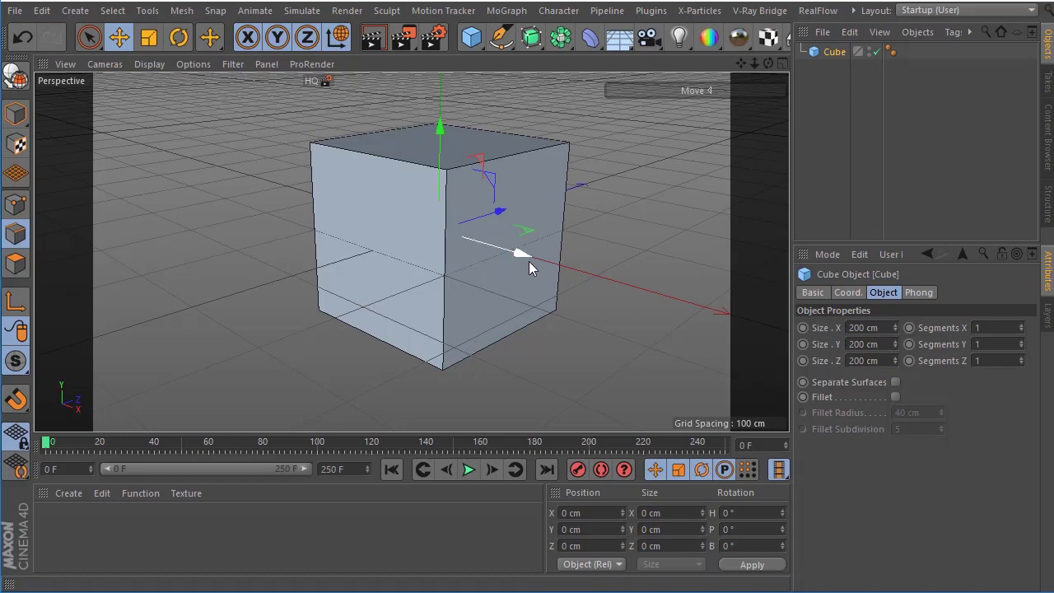
pyautogui.moveTo(739, 62); pyautogui.dragTo(700, 87)
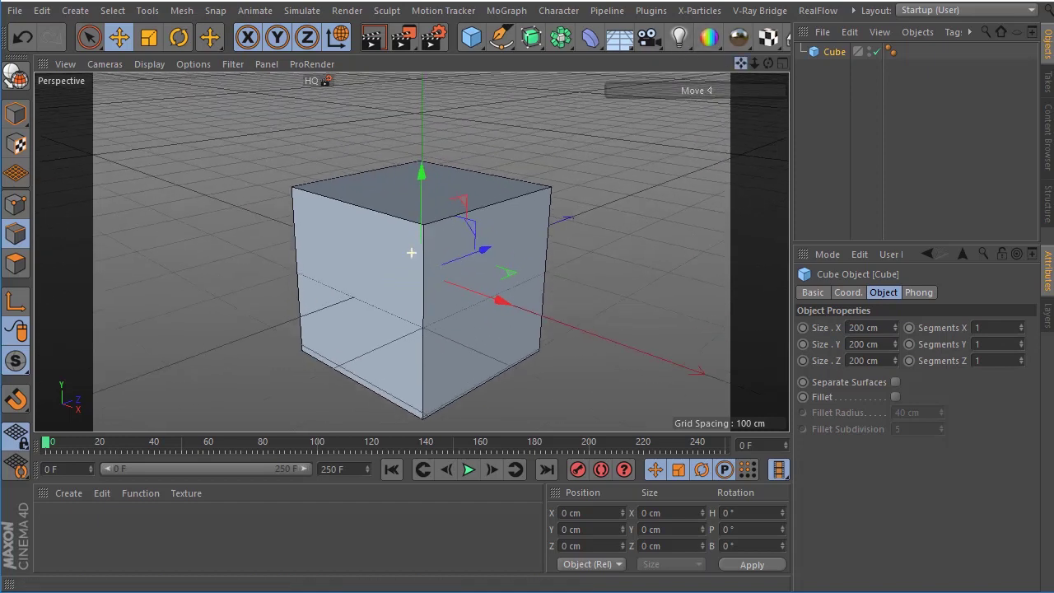
pyautogui.moveTo(768, 64); pyautogui.dragTo(741, 90)
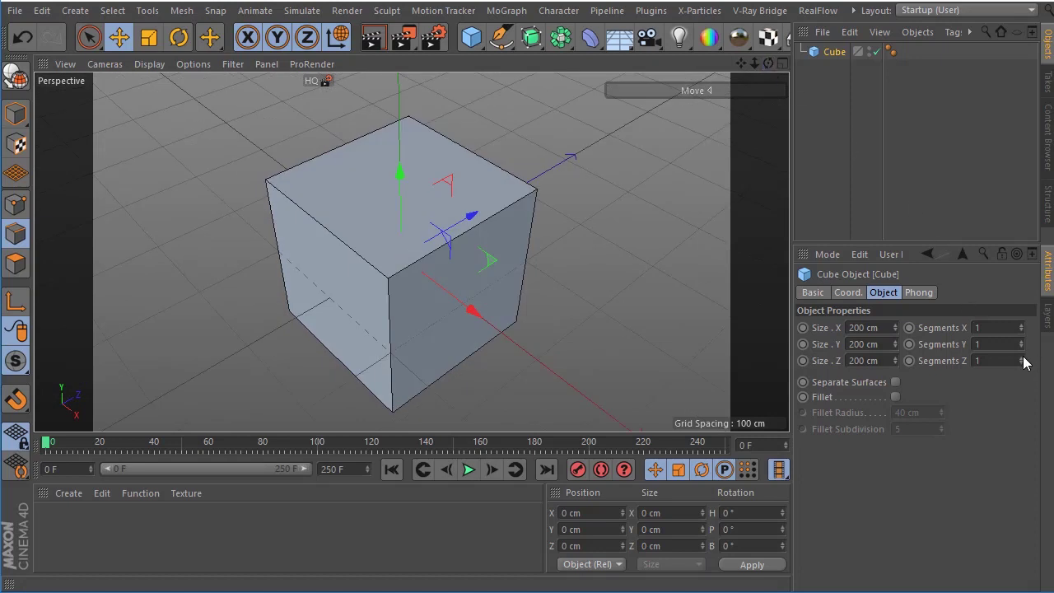
# Set the cube's Segments Z and Segments X to 5 each
pyautogui.click(981, 361)
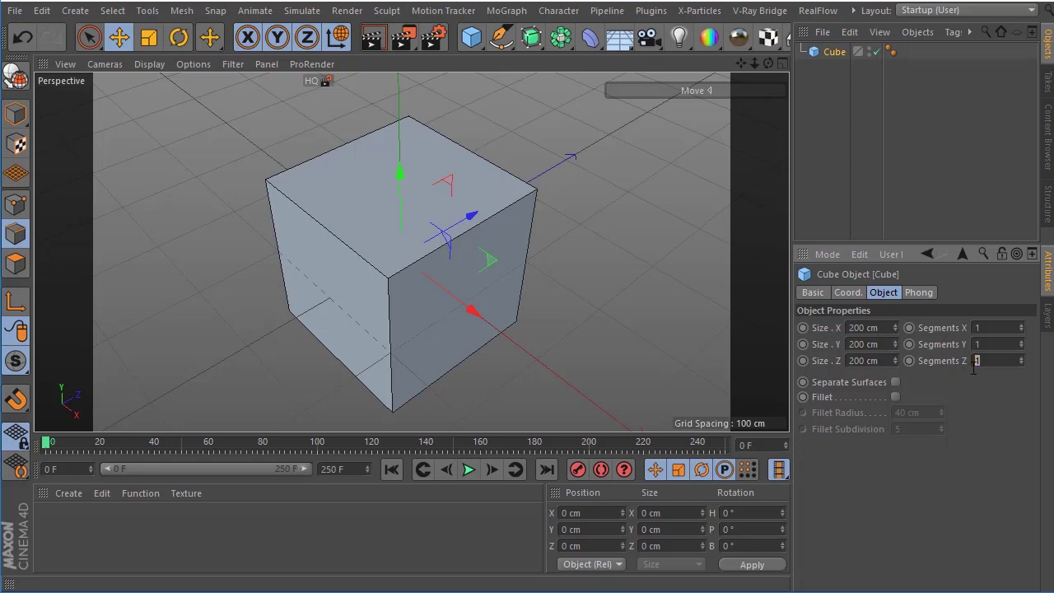
pyautogui.write('5')
pyautogui.press('Return')
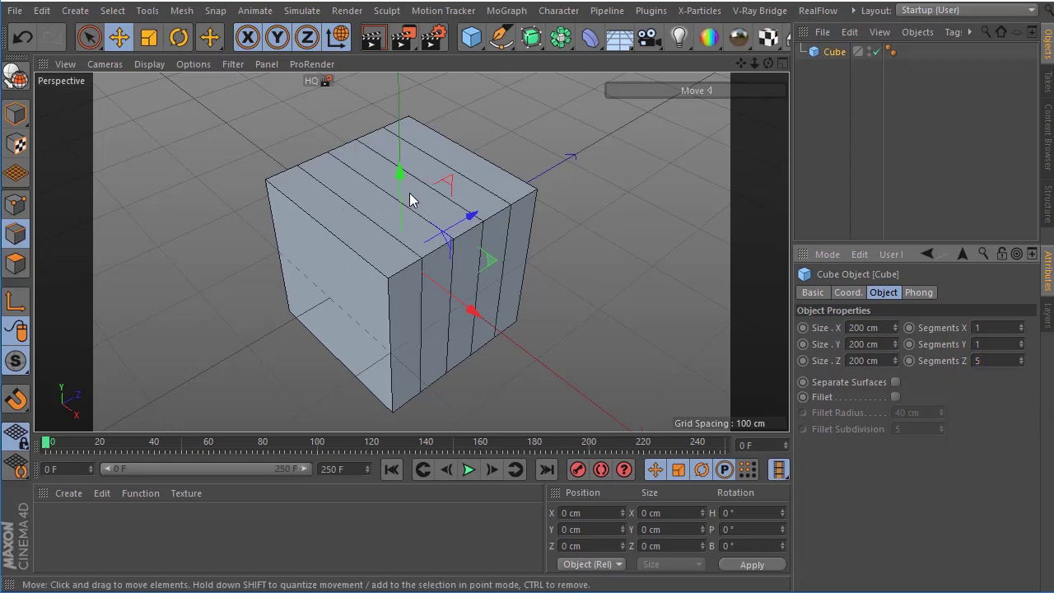
pyautogui.click(996, 327)
pyautogui.write('5')
pyautogui.press('Return')
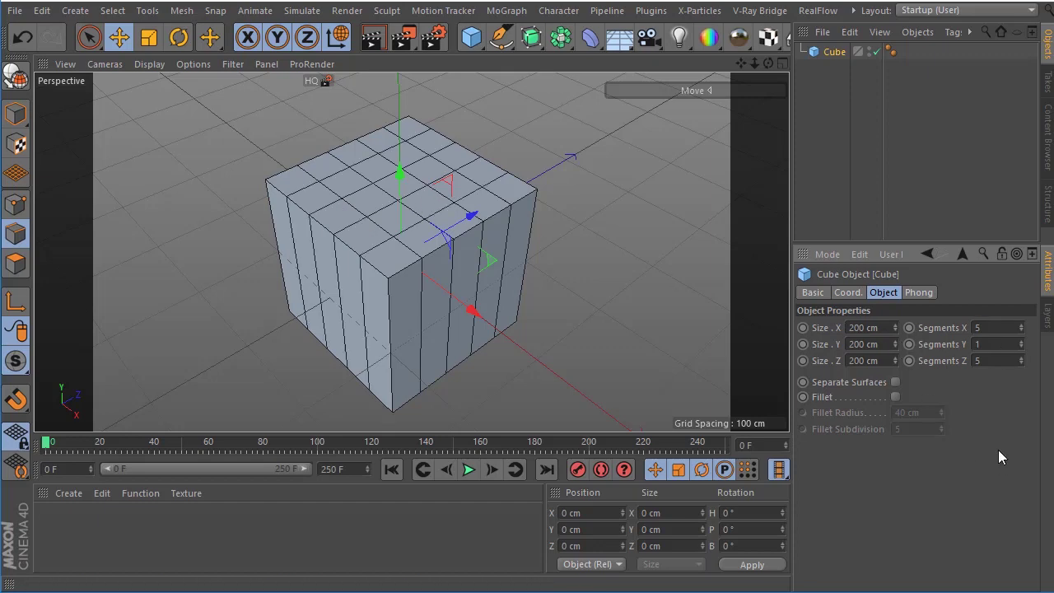
pyautogui.scroll(3, 358, 180)
pyautogui.scroll(3, 360, 219)
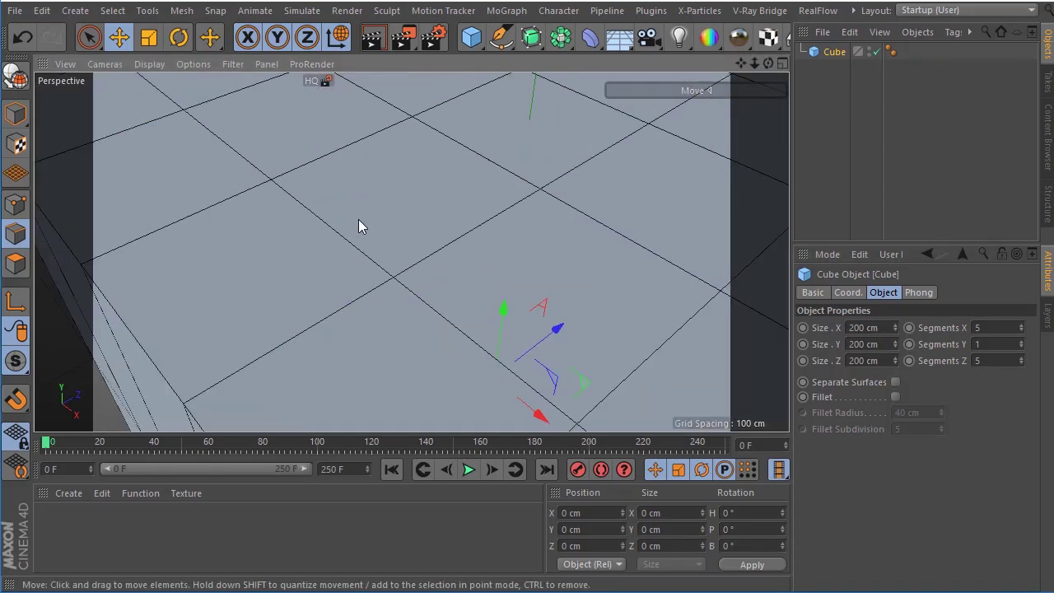
pyautogui.scroll(-5, 360, 219)
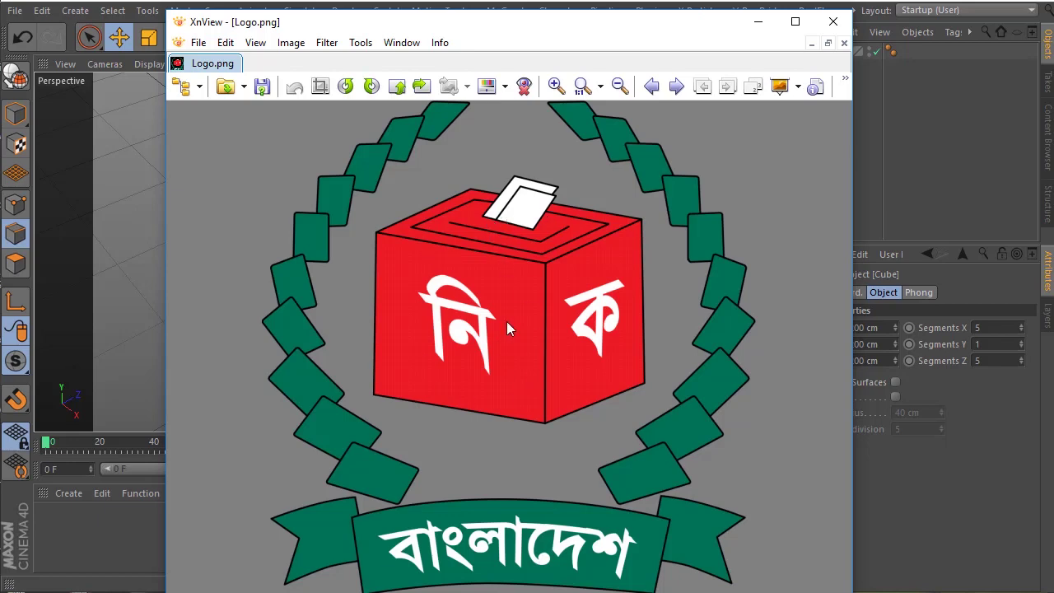
pyautogui.click(760, 25)
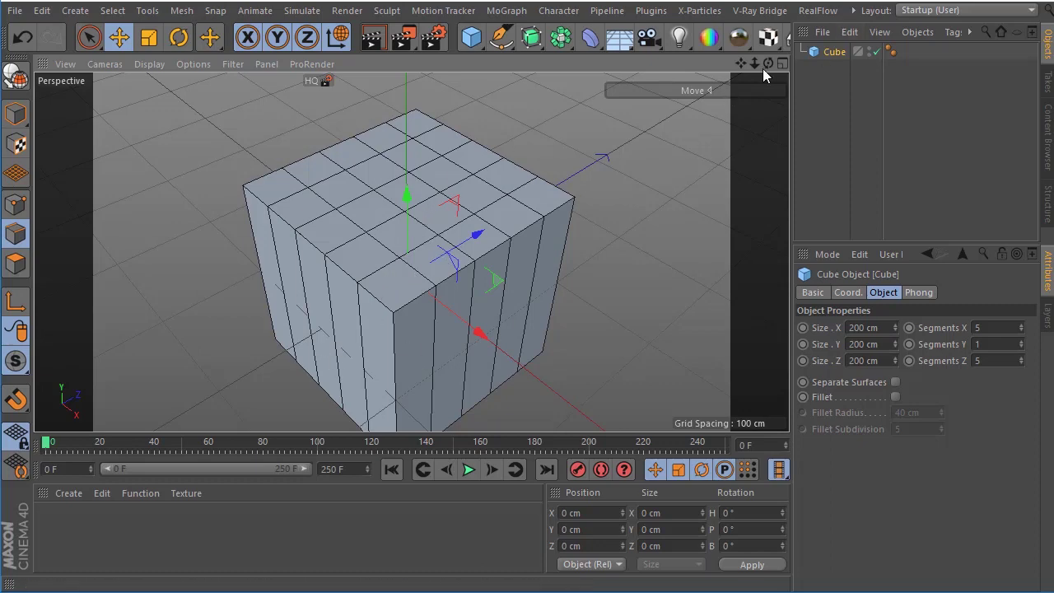
pyautogui.moveTo(763, 70)
pyautogui.mouseDown()
pyautogui.moveTo(774, 50)
pyautogui.moveTo(965, 397)
pyautogui.mouseUp()
pyautogui.click(895, 397)
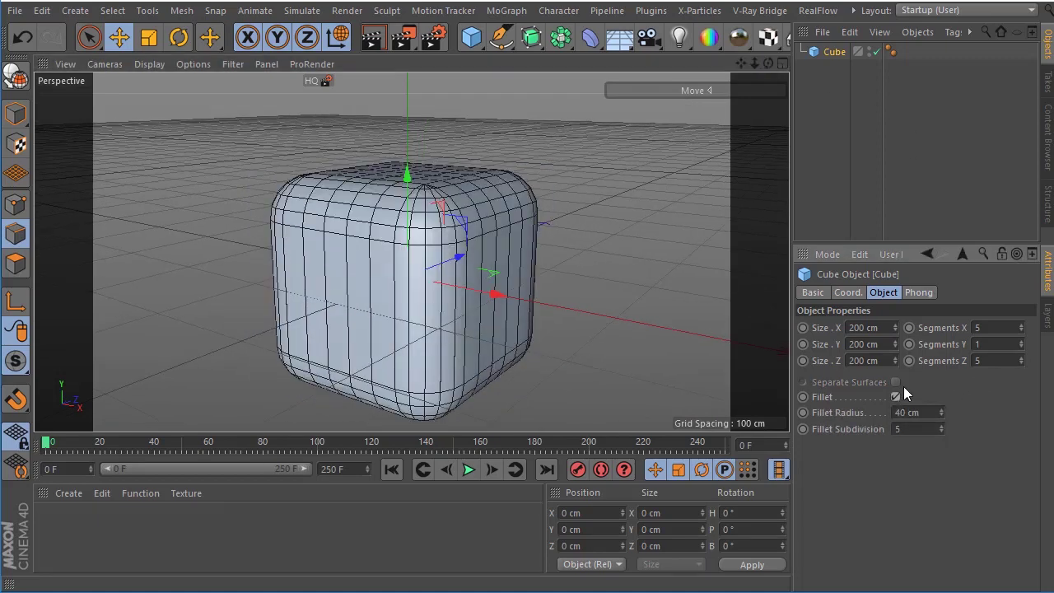
pyautogui.click(941, 432)
pyautogui.click(941, 431)
pyautogui.click(941, 432)
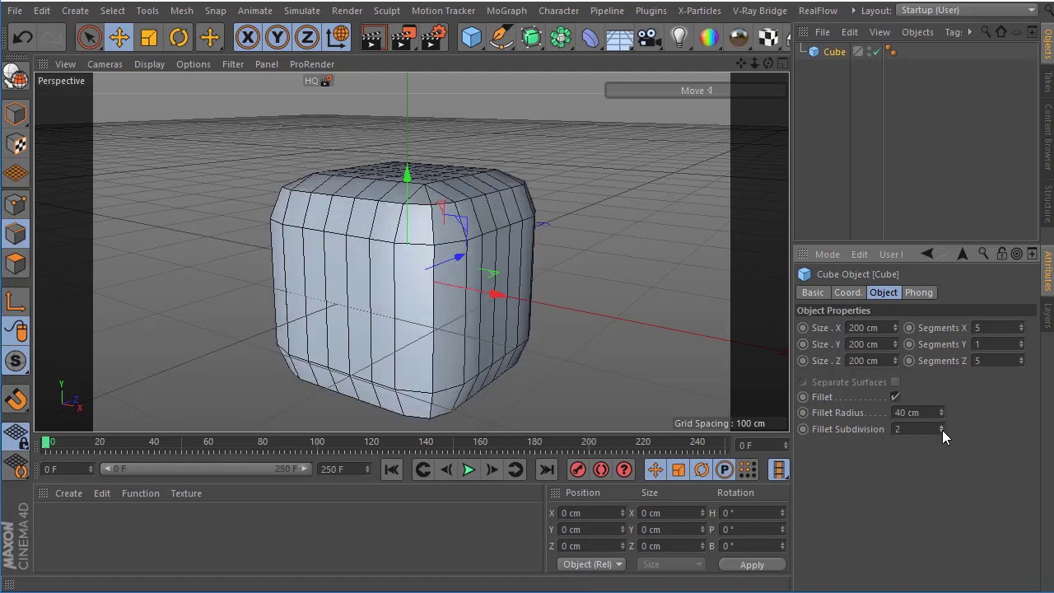
pyautogui.click(942, 428)
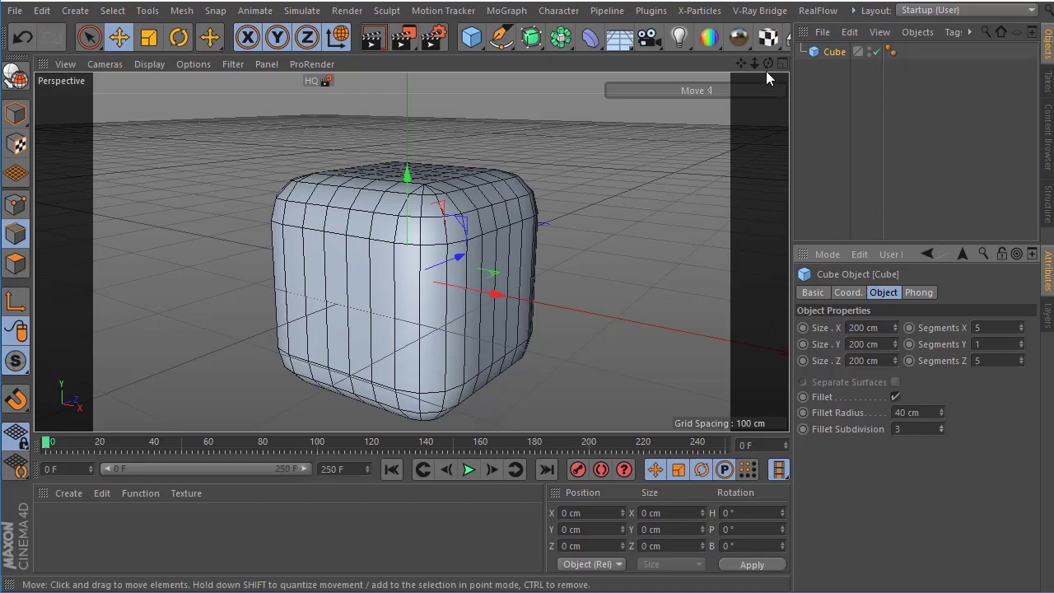
pyautogui.moveTo(767, 63); pyautogui.dragTo(764, 69)
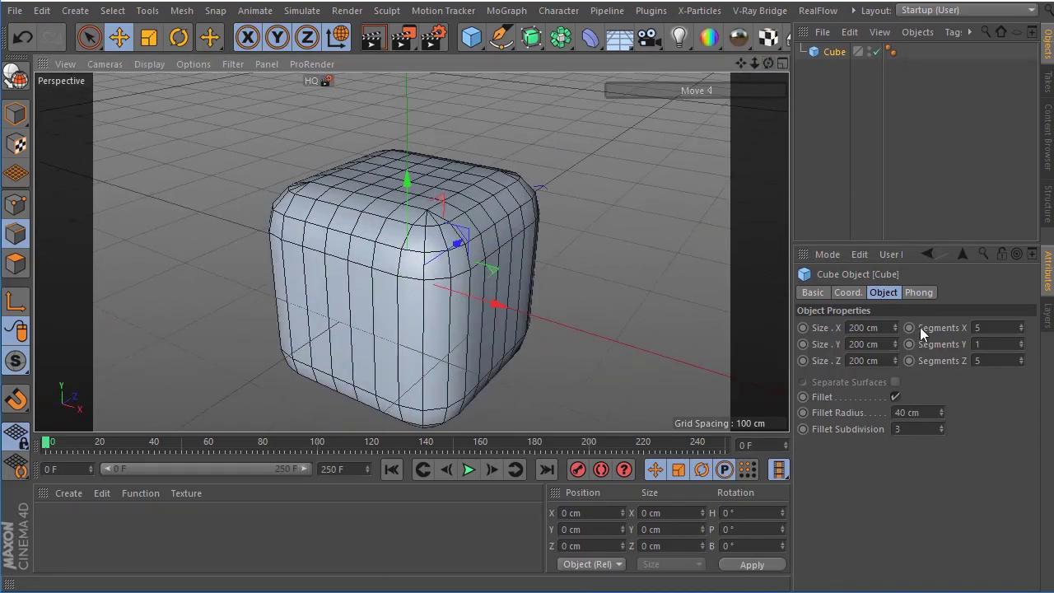
pyautogui.click(895, 397)
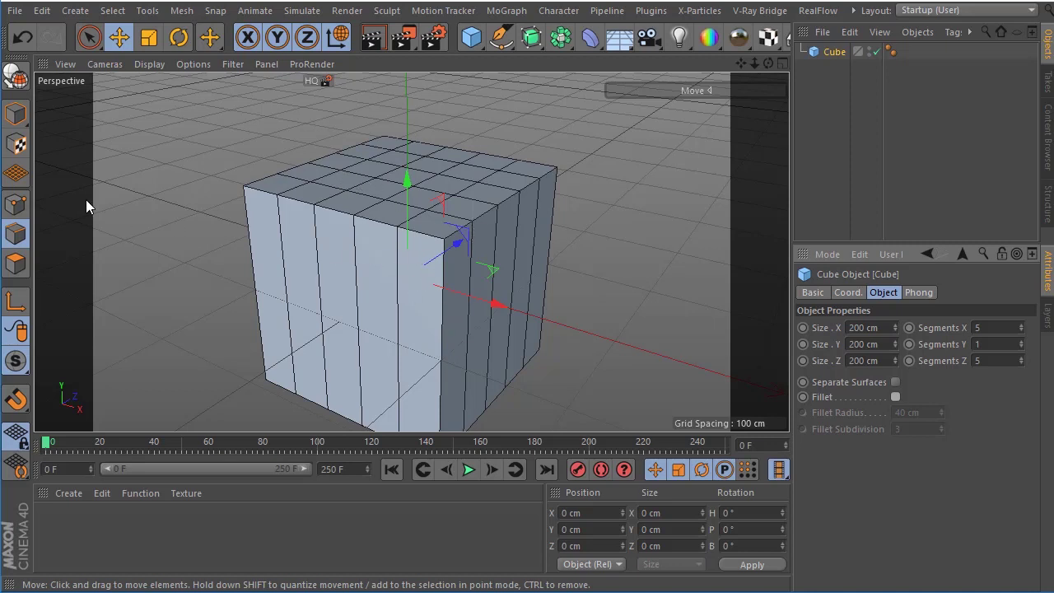
# Switch through Model, Edge and Polygon modes, then make the 5×1×5 cube editable
pyautogui.click(16, 114)
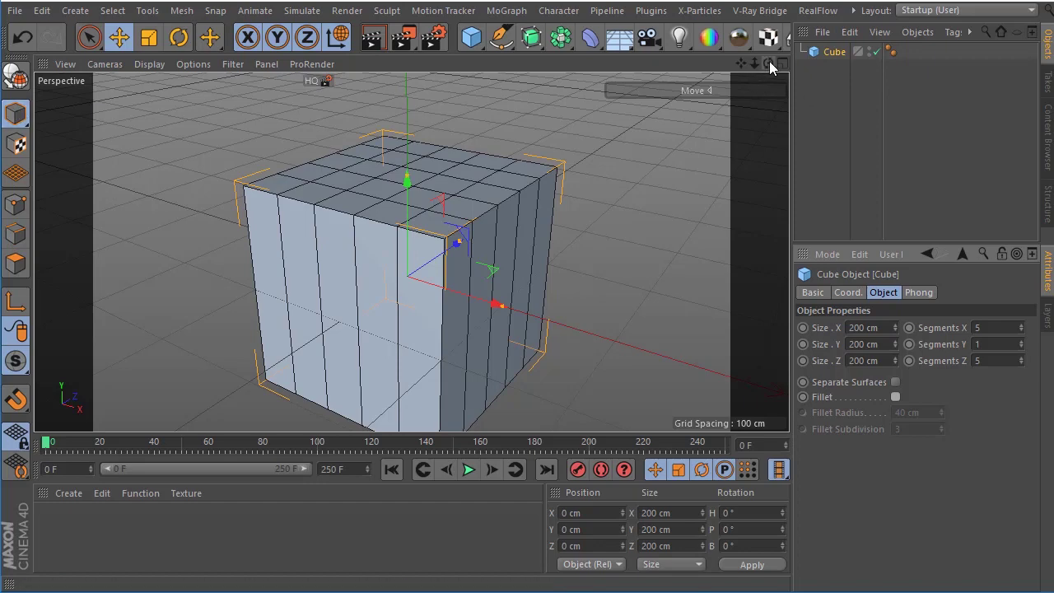
pyautogui.moveTo(769, 63); pyautogui.dragTo(741, 91)
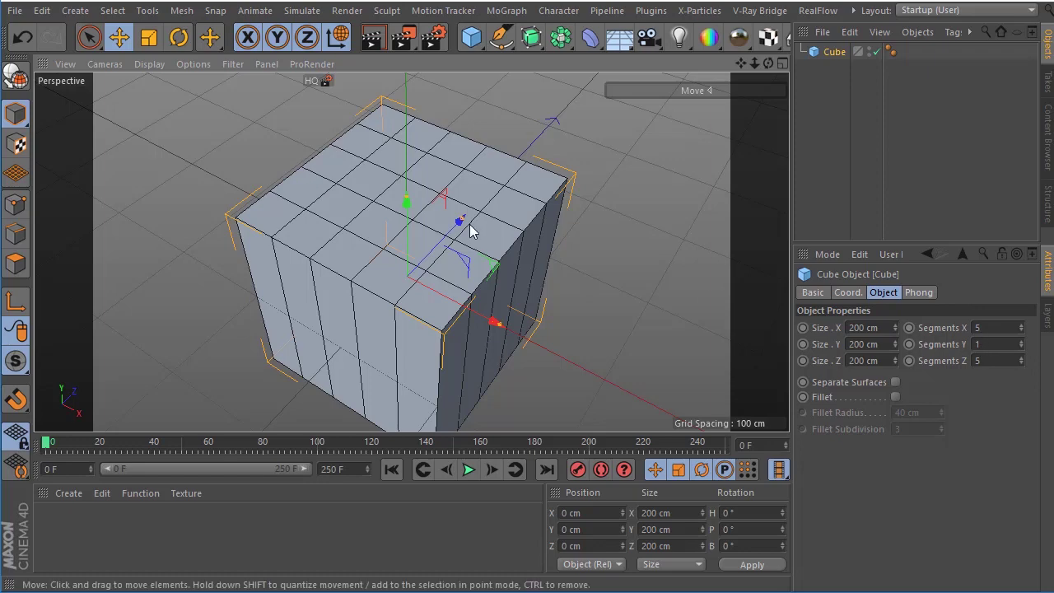
pyautogui.scroll(5, 440, 233)
pyautogui.scroll(-3, 439, 235)
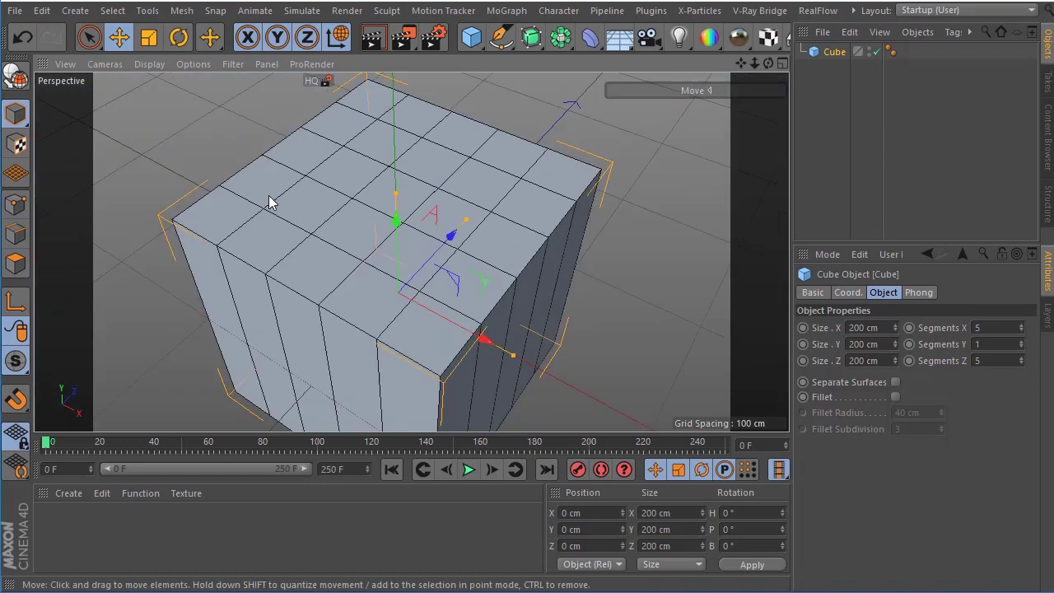
pyautogui.click(12, 237)
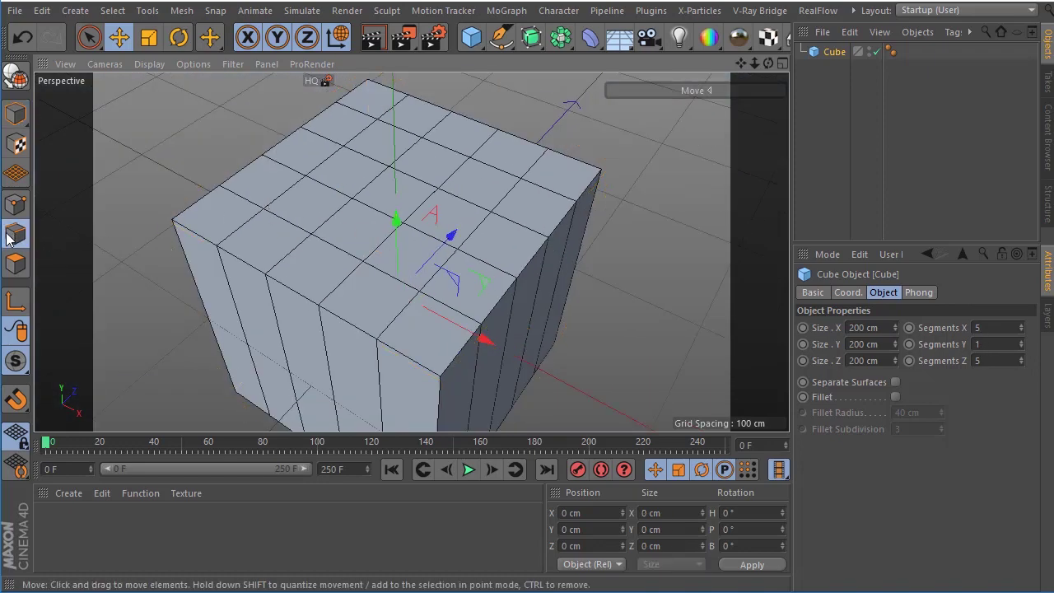
pyautogui.click(17, 260)
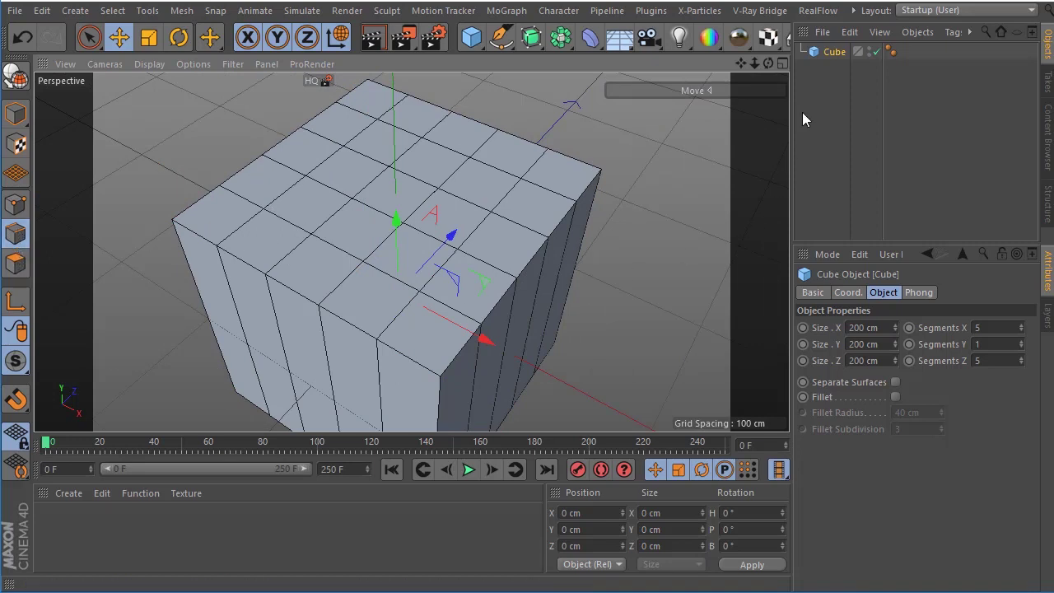
pyautogui.click(14, 79)
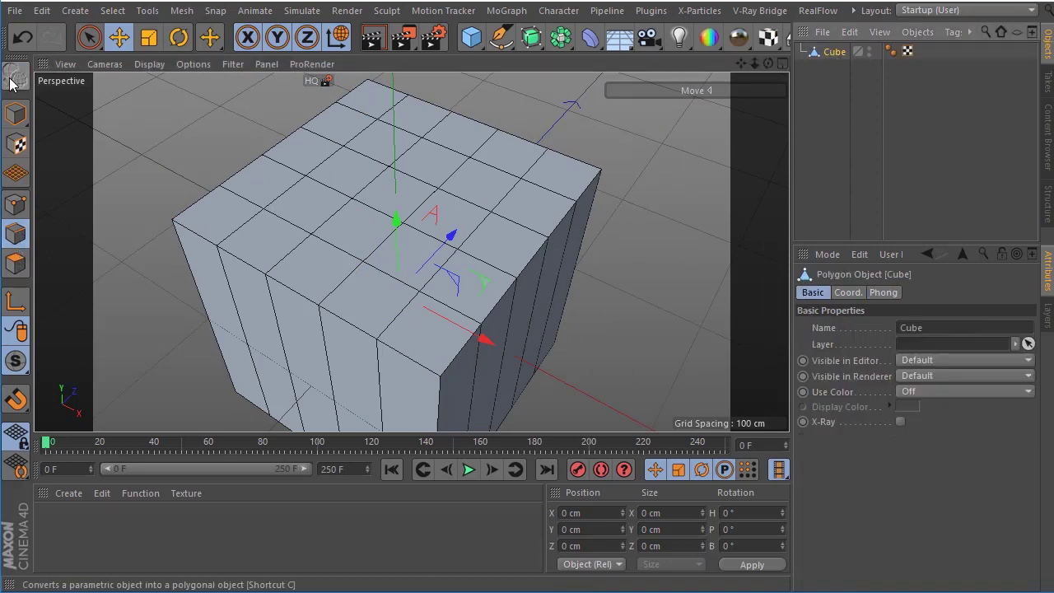
# Loop-select two parallel vertical edge loops across the cube's top and sides
pyautogui.click(280, 193)
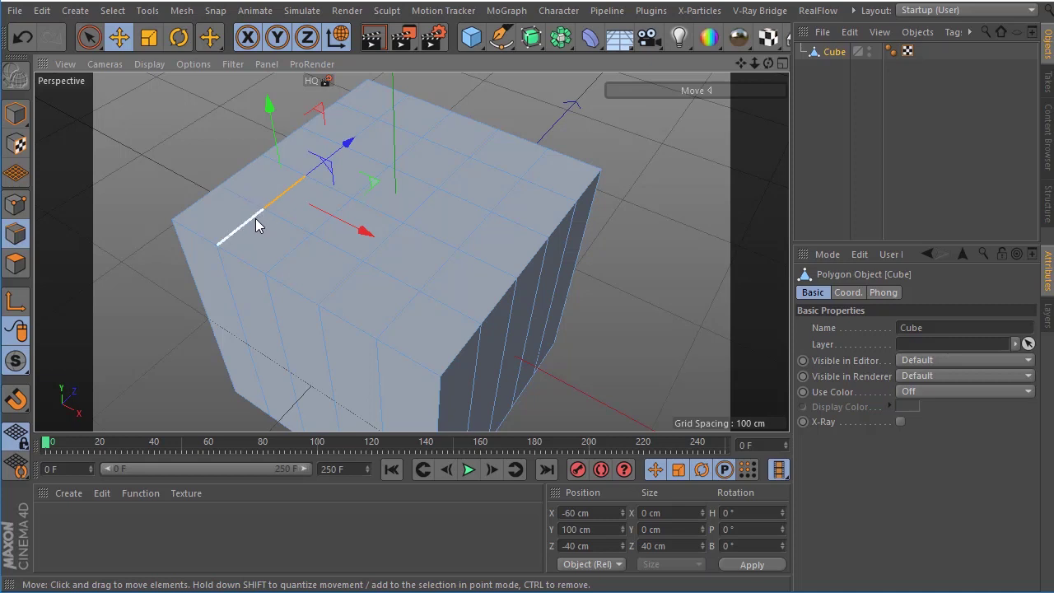
pyautogui.click(257, 224)
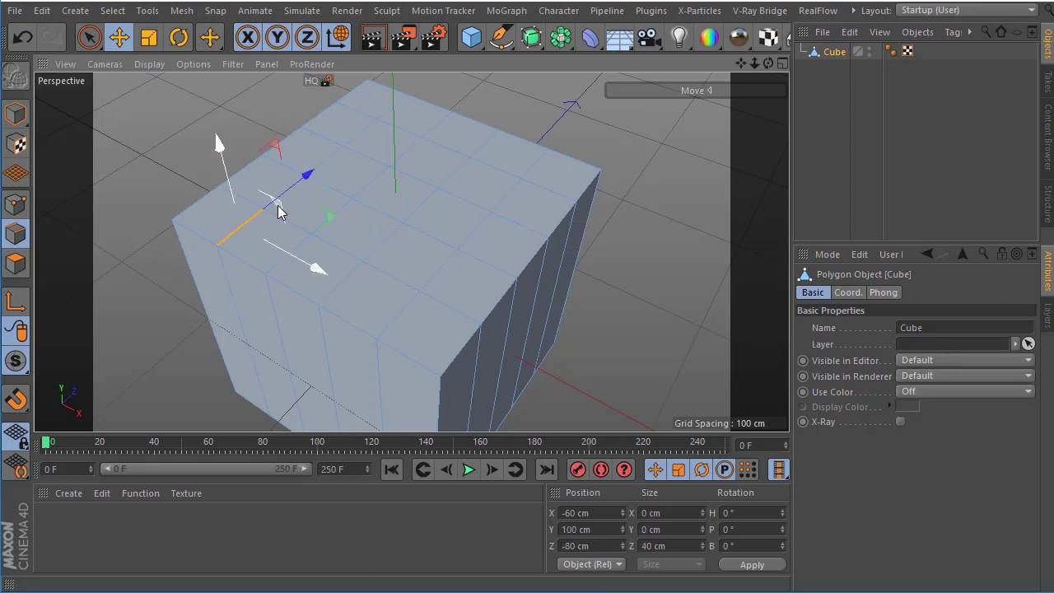
pyautogui.doubleClick(244, 228)
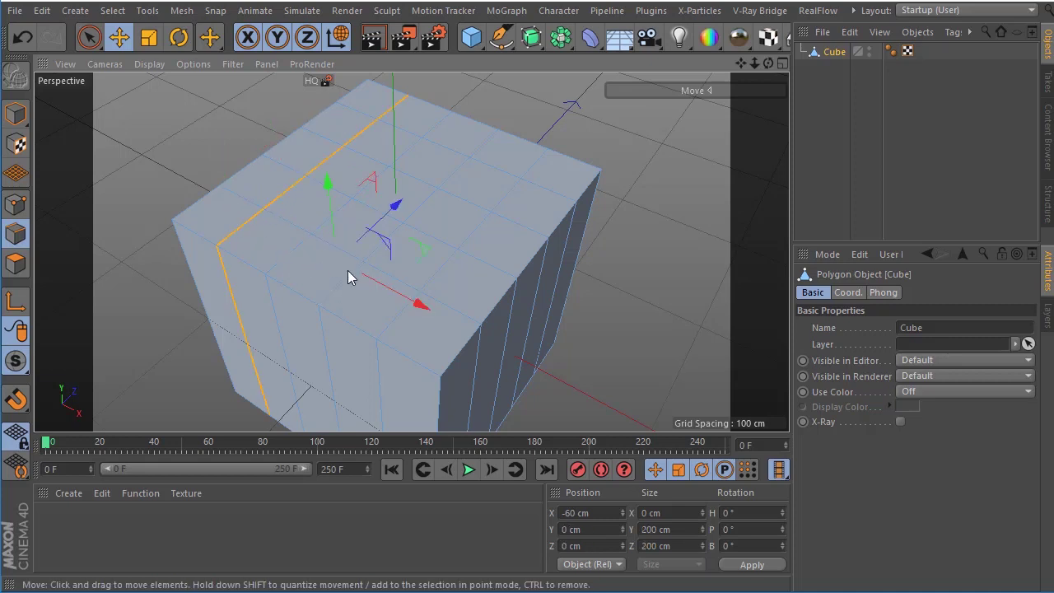
pyautogui.keyDown('shift'); pyautogui.doubleClick(403, 315); pyautogui.keyUp('shift')
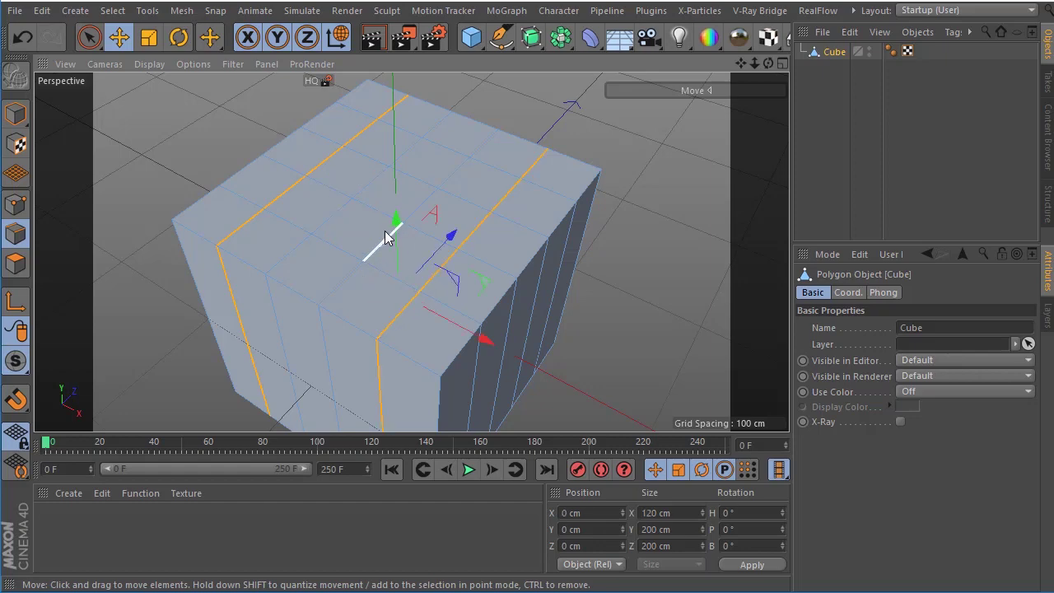
pyautogui.moveTo(771, 62); pyautogui.dragTo(417, 248)
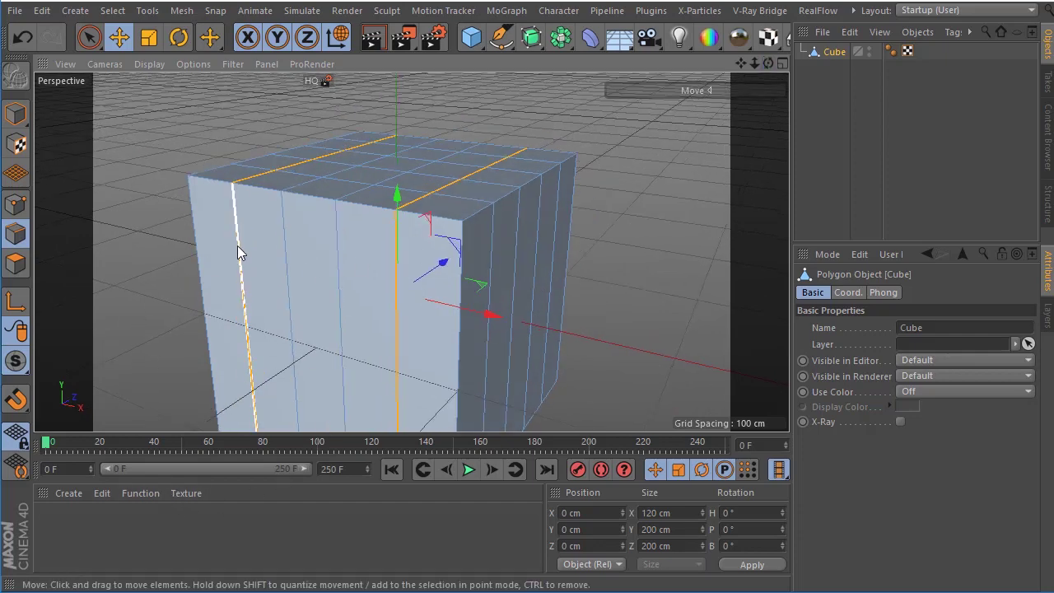
pyautogui.keyDown('shift'); pyautogui.click(396, 281); pyautogui.keyUp('shift')
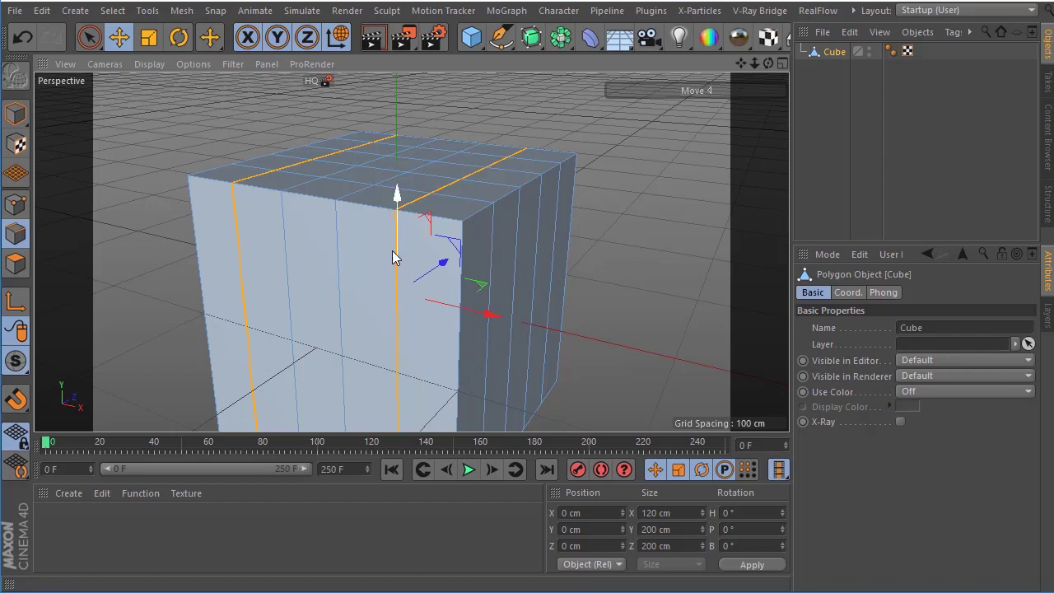
pyautogui.moveTo(768, 63); pyautogui.dragTo(183, 140)
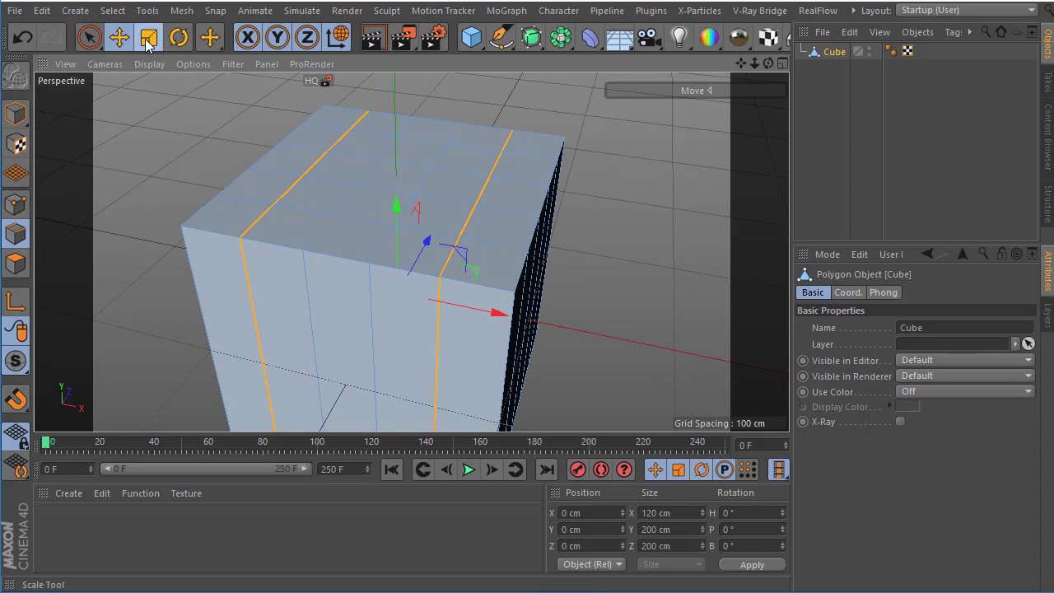
# Scale the selected edge loops along X by dragging the Scale tool's handle
pyautogui.click(148, 37)
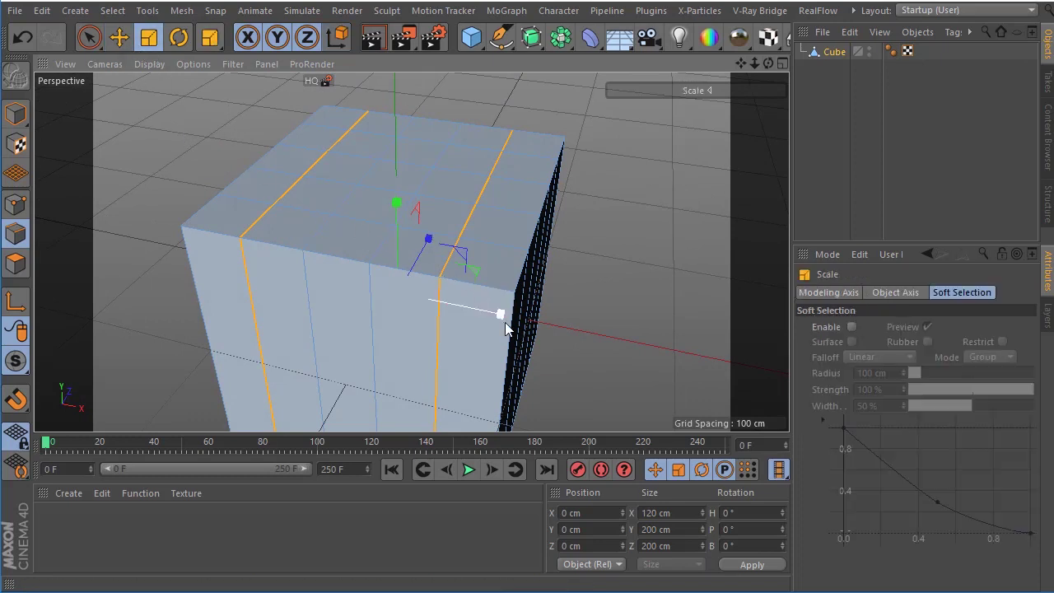
pyautogui.moveTo(501, 314); pyautogui.dragTo(548, 333)
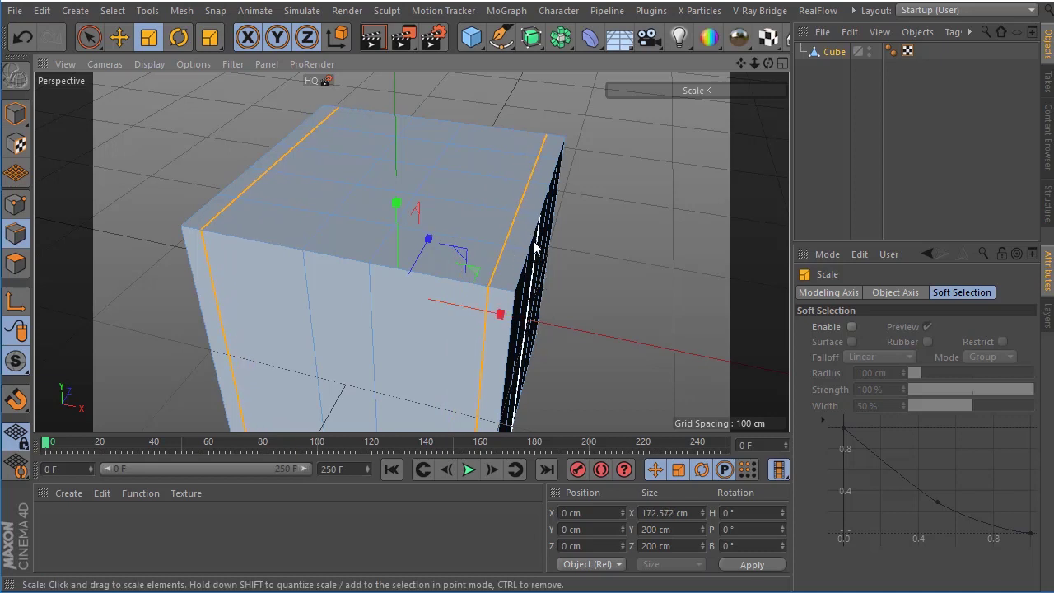
pyautogui.scroll(5, 510, 217)
pyautogui.scroll(-5, 510, 219)
pyautogui.scroll(-2, 510, 221)
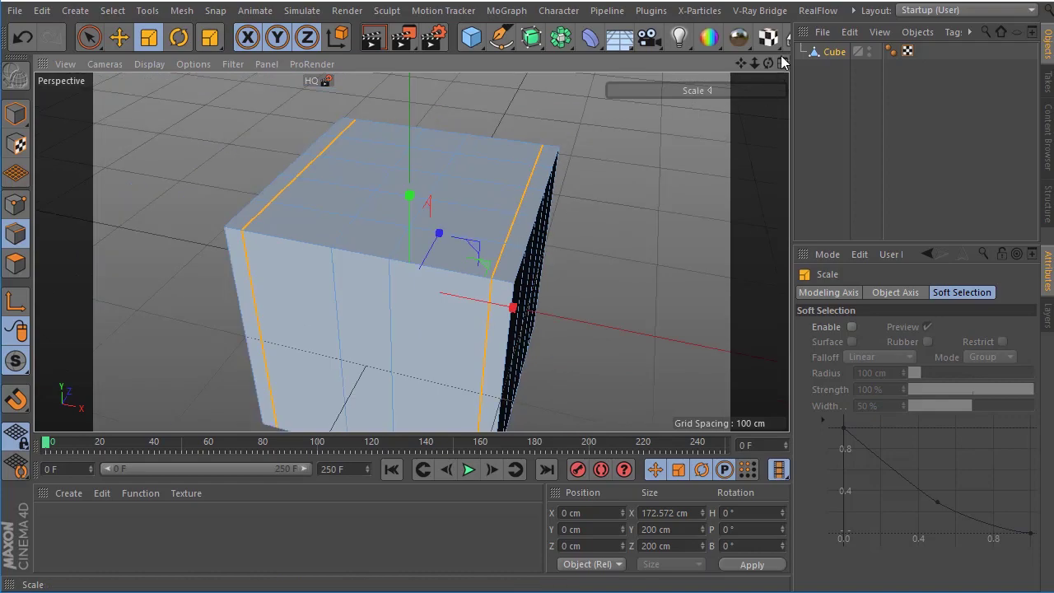
pyautogui.moveTo(768, 63)
pyautogui.mouseDown()
pyautogui.moveTo(780, 68)
pyautogui.moveTo(553, 252)
pyautogui.mouseUp()
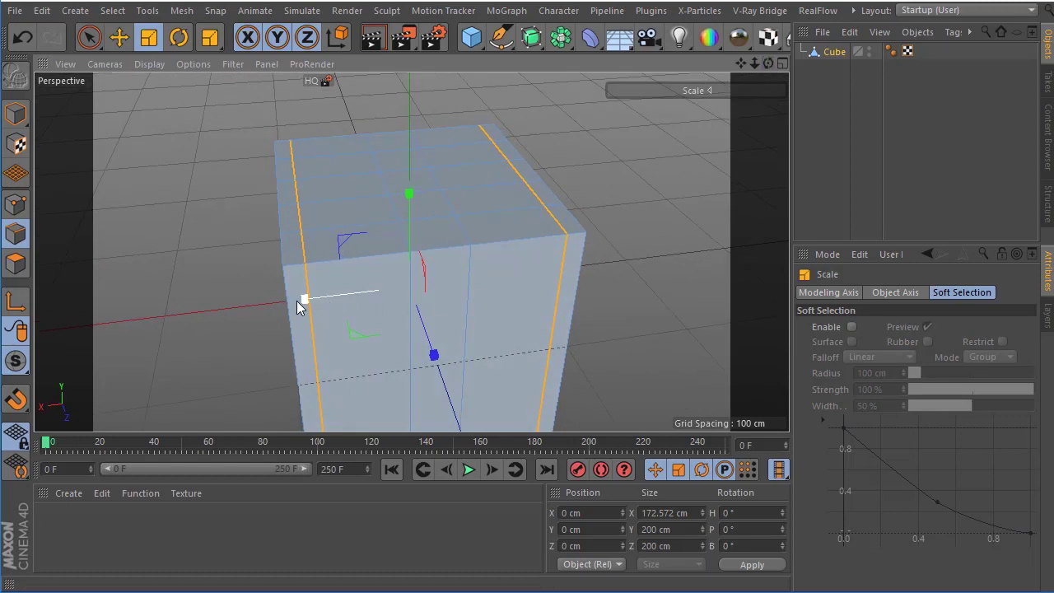
pyautogui.moveTo(305, 301); pyautogui.dragTo(341, 315)
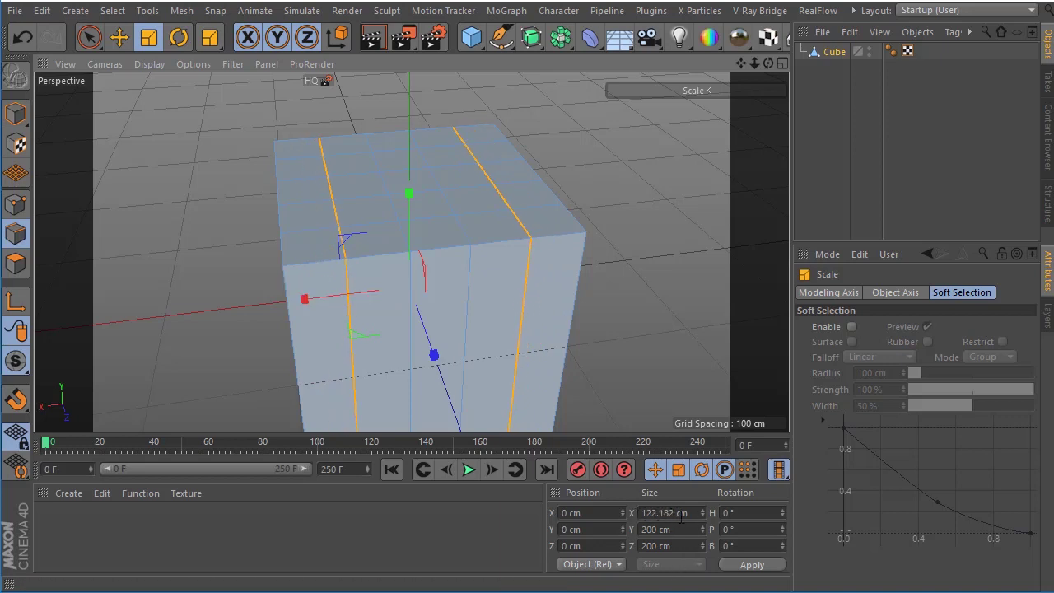
pyautogui.moveTo(303, 295)
pyautogui.mouseDown()
pyautogui.moveTo(313, 297)
pyautogui.moveTo(297, 307)
pyautogui.mouseUp()
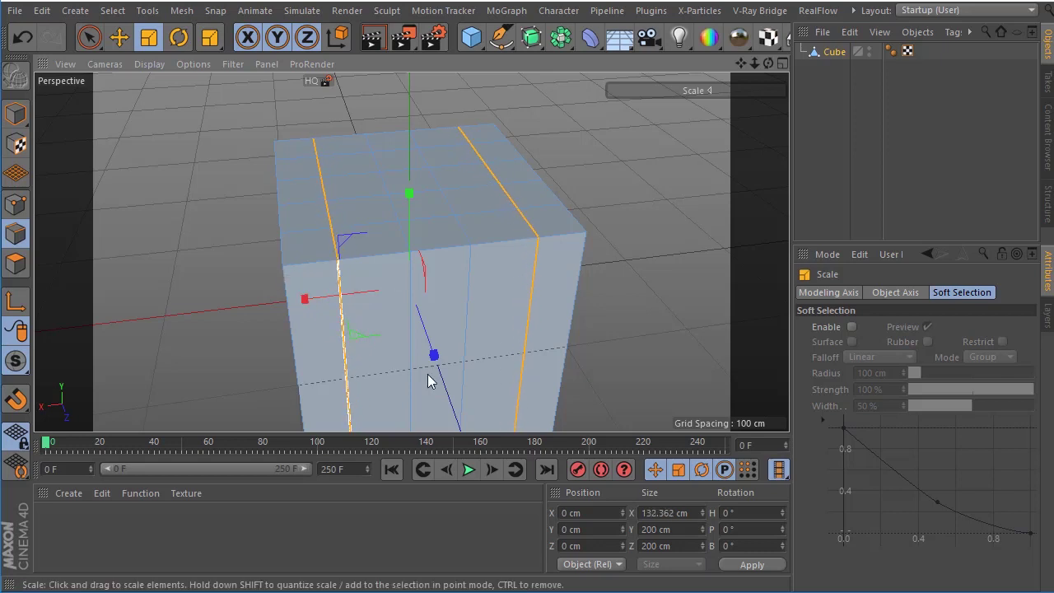
# Enter 135 cm as Size X in the Coordinates manager
pyautogui.doubleClick(683, 512)
pyautogui.tripleClick(654, 512)
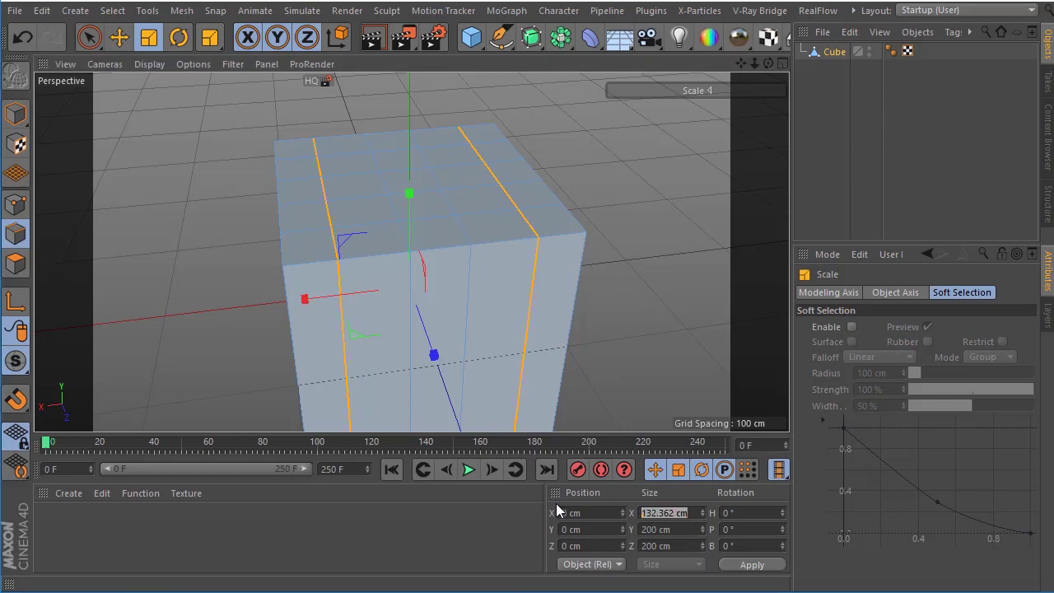
pyautogui.write('1')
pyautogui.write('35')
pyautogui.press('Return')
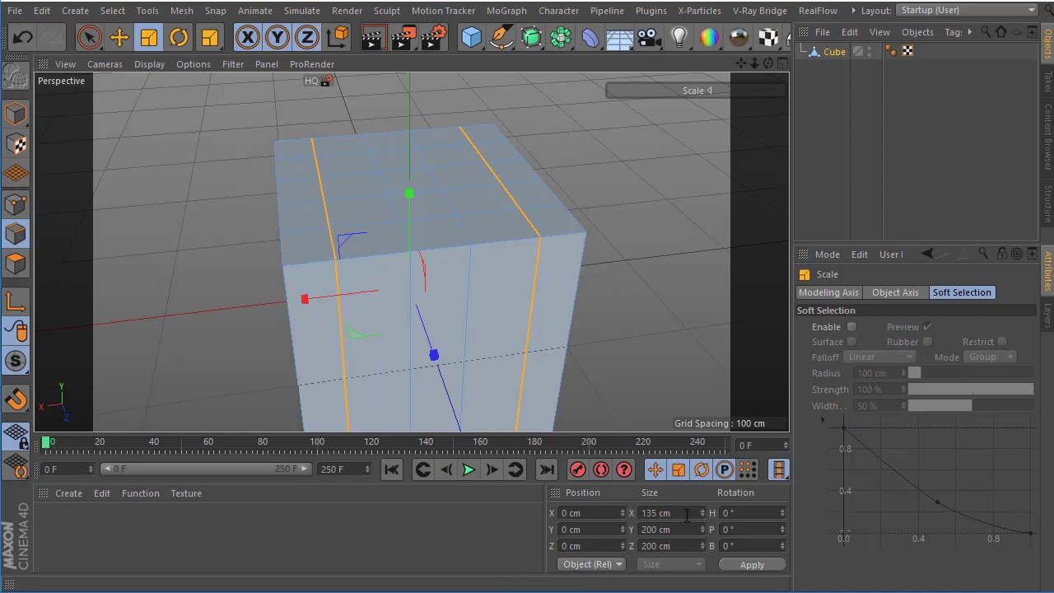
pyautogui.moveTo(686, 516); pyautogui.dragTo(584, 511)
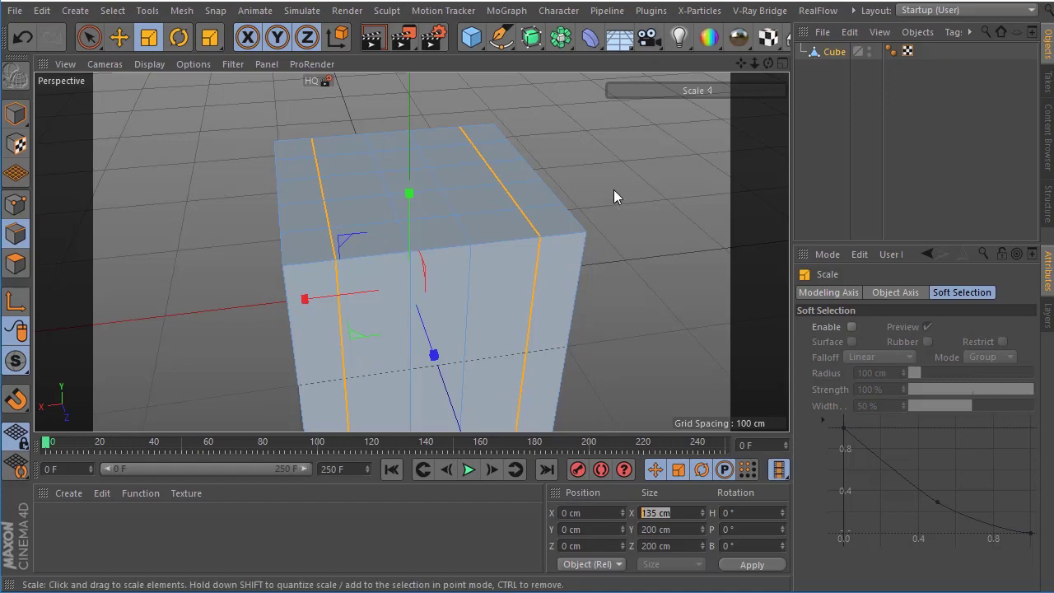
pyautogui.moveTo(766, 63)
pyautogui.mouseDown()
pyautogui.moveTo(745, 68)
pyautogui.moveTo(748, 101)
pyautogui.mouseUp()
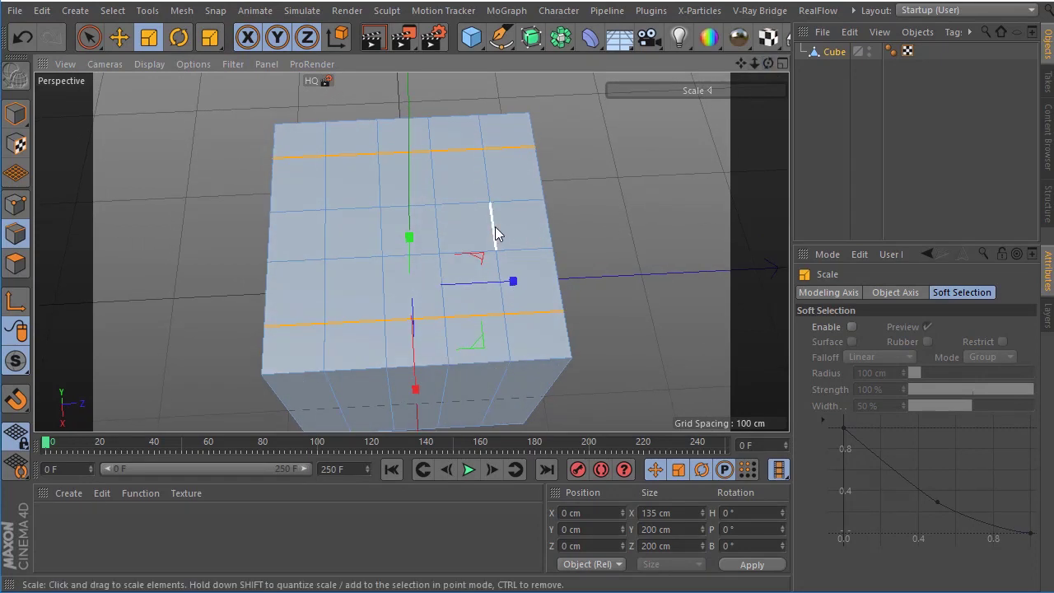
# Select the crosswise pair of edge loops and apply a 135 cm Size Z
pyautogui.doubleClick(493, 223)
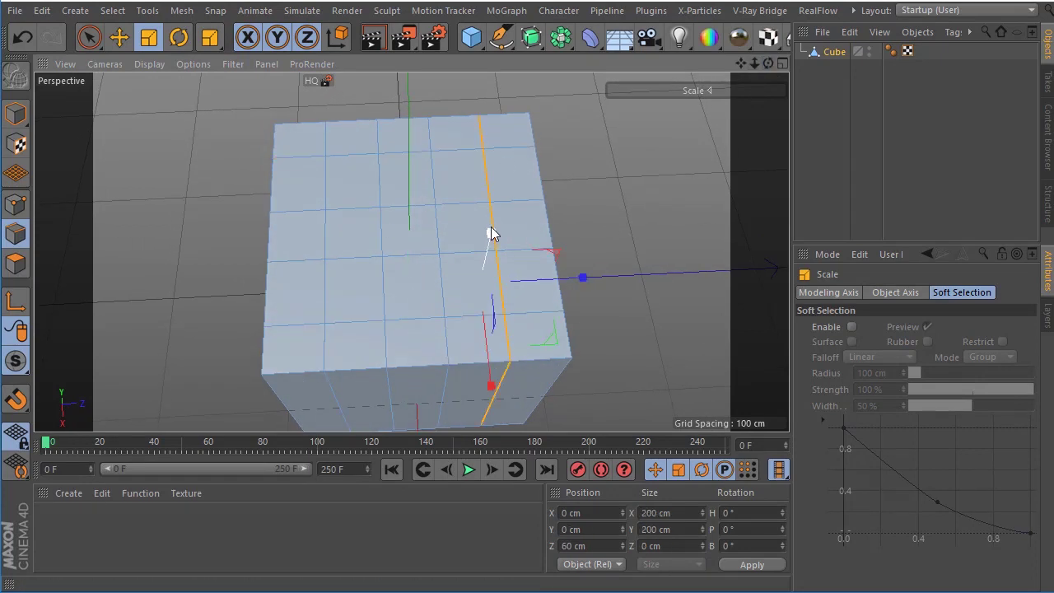
pyautogui.keyDown('shift'); pyautogui.doubleClick(327, 239); pyautogui.keyUp('shift')
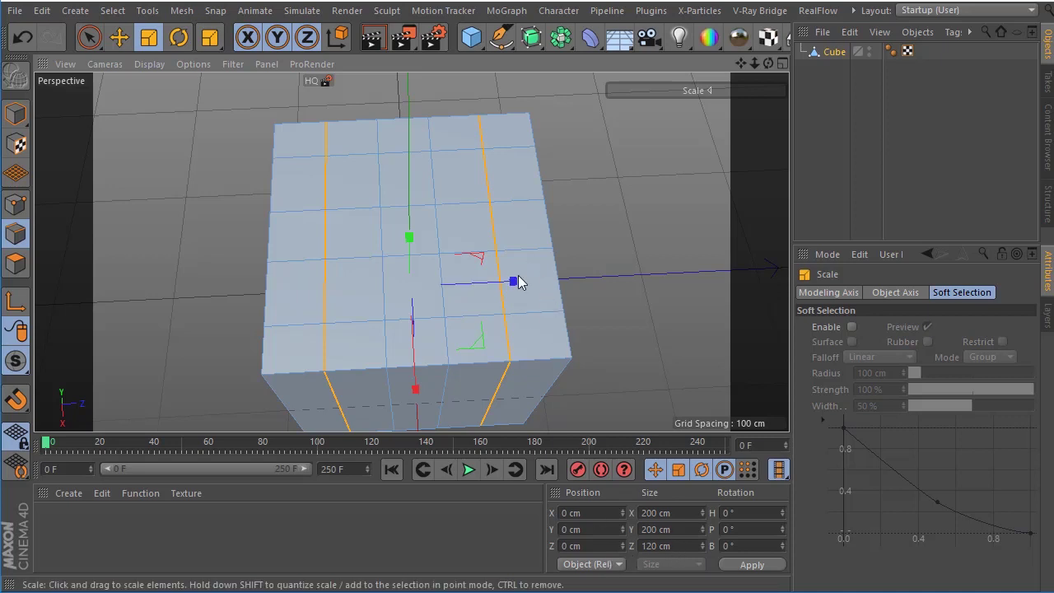
pyautogui.moveTo(514, 282); pyautogui.dragTo(520, 286)
pyautogui.click(684, 545)
pyautogui.hotkey('ctrl', 'a')
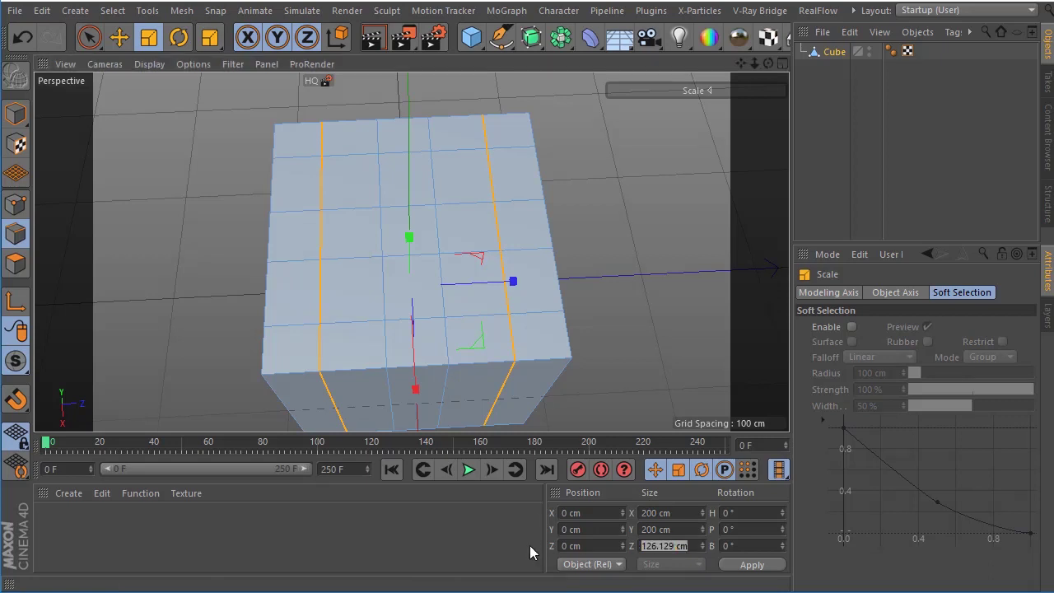
pyautogui.write('135 cm')
pyautogui.click(738, 565)
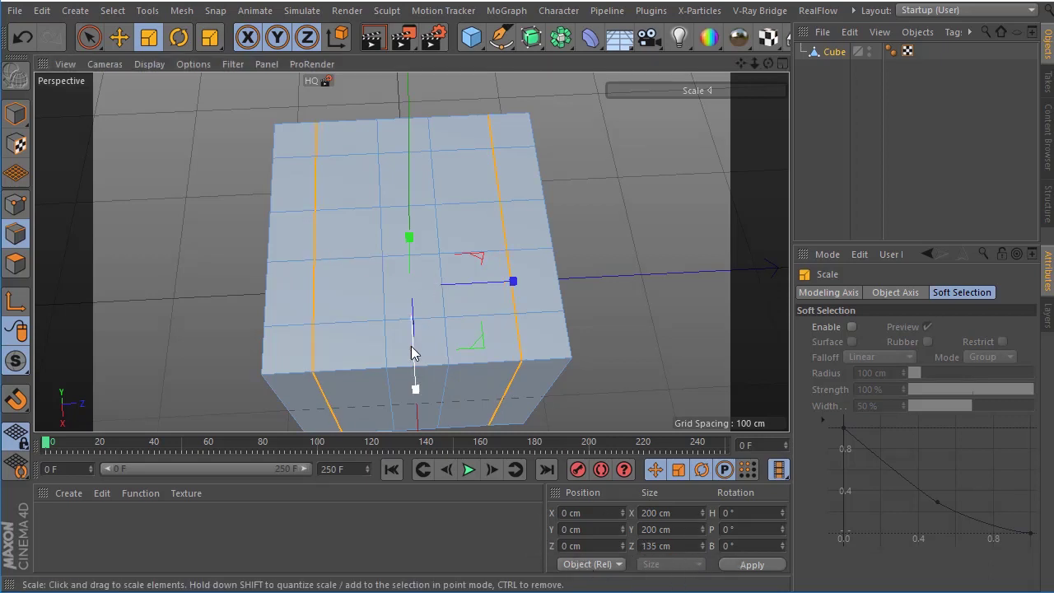
# Orbit and zoom around the cube to inspect both edge-loop pairs
pyautogui.moveTo(767, 63); pyautogui.dragTo(774, 115)
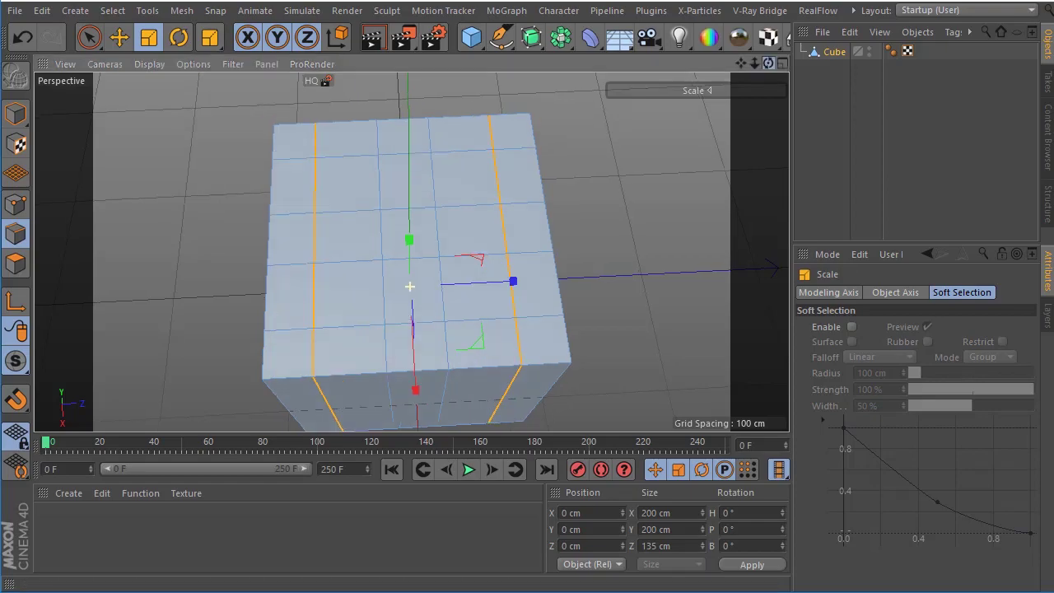
pyautogui.moveTo(767, 63); pyautogui.dragTo(774, 115)
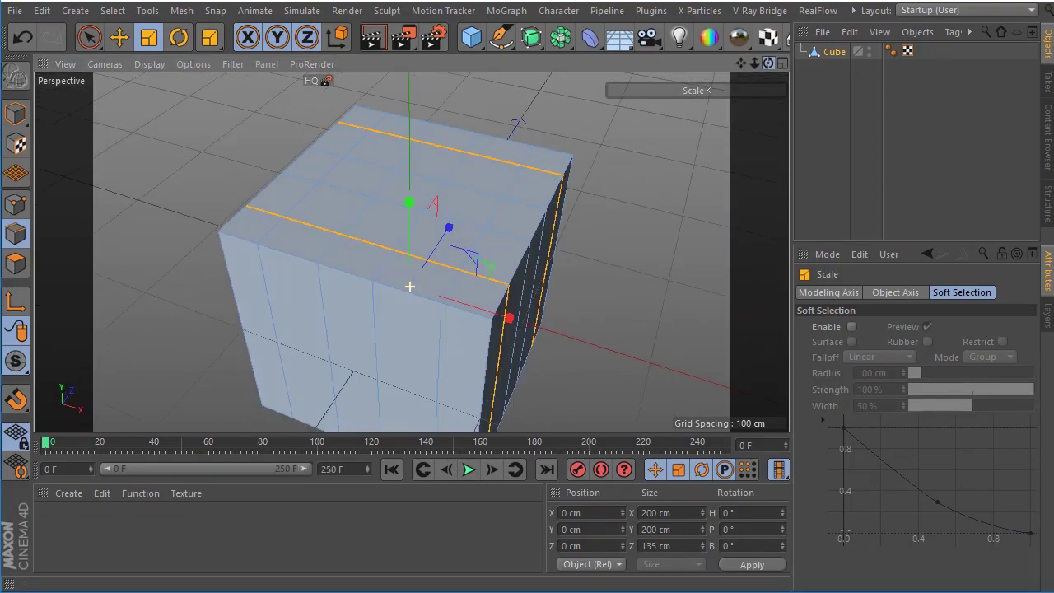
pyautogui.moveTo(767, 64); pyautogui.dragTo(774, 115)
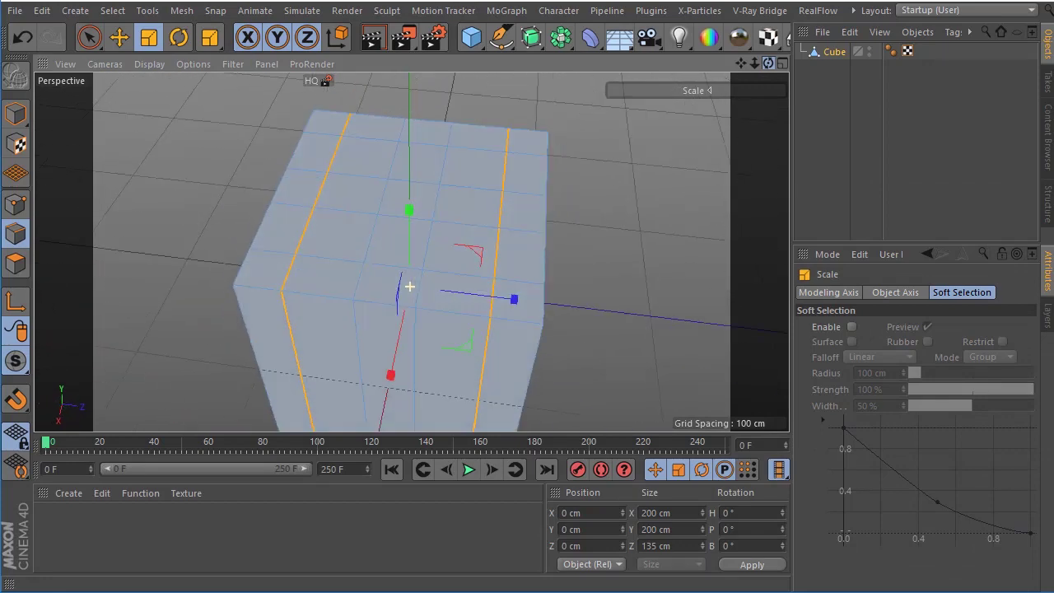
pyautogui.moveTo(767, 63); pyautogui.dragTo(761, 66)
pyautogui.moveTo(441, 211); pyautogui.dragTo(515, 218)
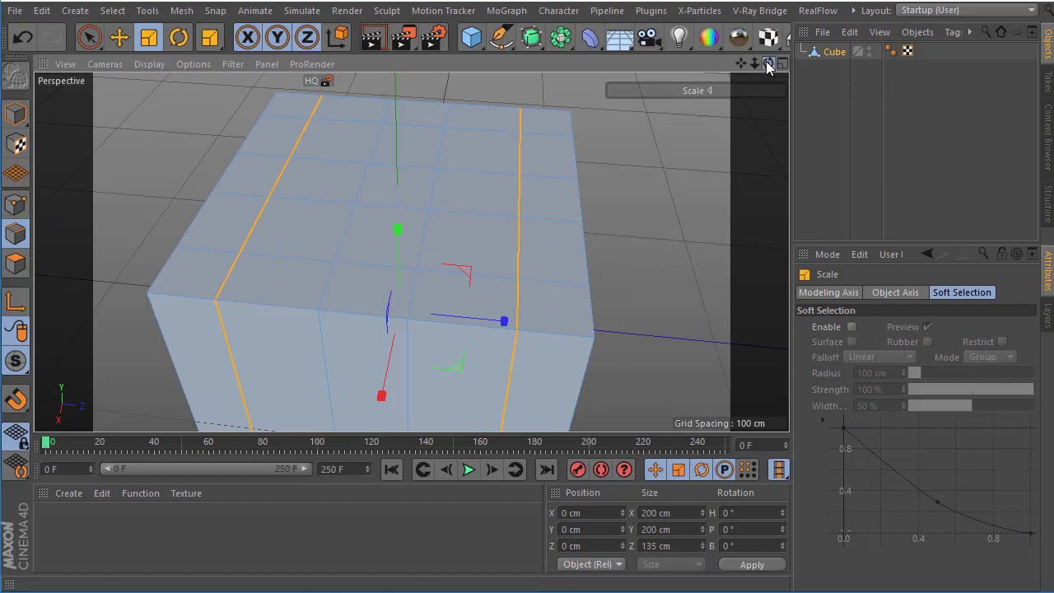
pyautogui.moveTo(768, 64); pyautogui.dragTo(666, 119)
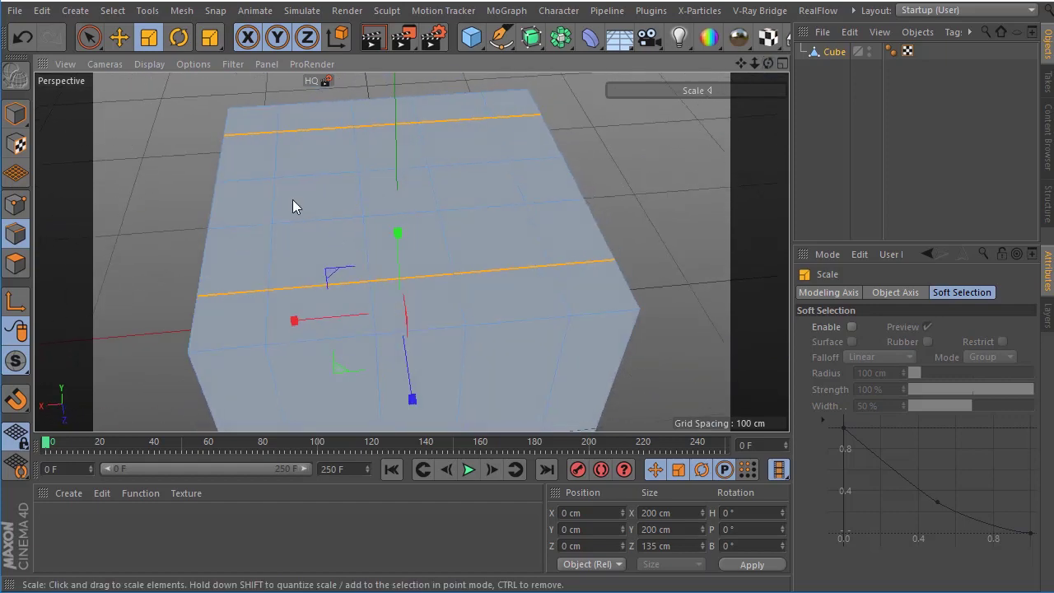
# Space the first pair of inner edge loops 94 cm apart along X
pyautogui.moveTo(297, 224); pyautogui.dragTo(358, 196)
pyautogui.hotkey('ctrl', 'z')
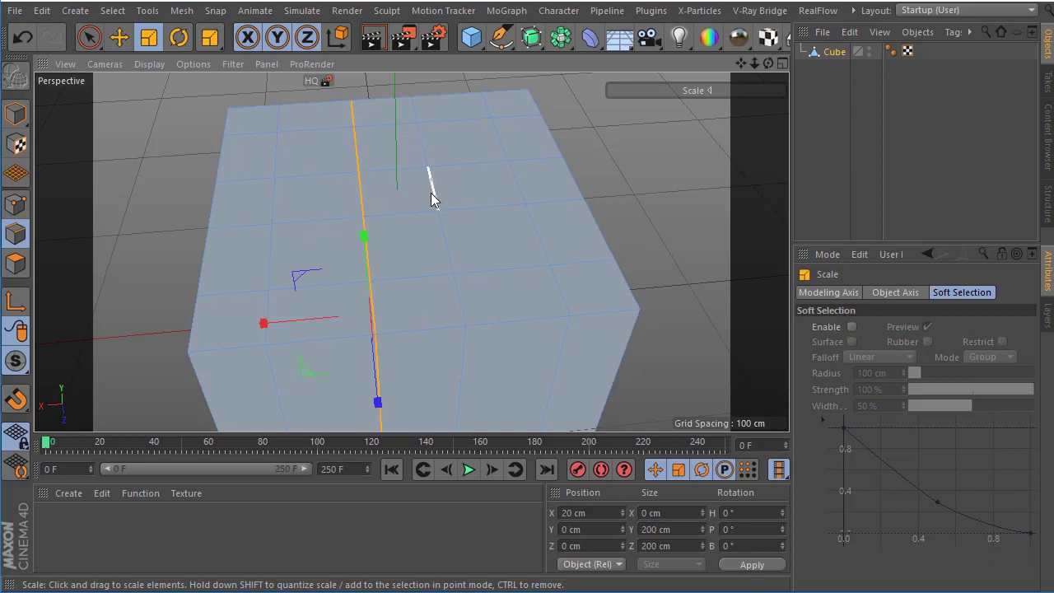
pyautogui.hotkey('ctrl', 'z')
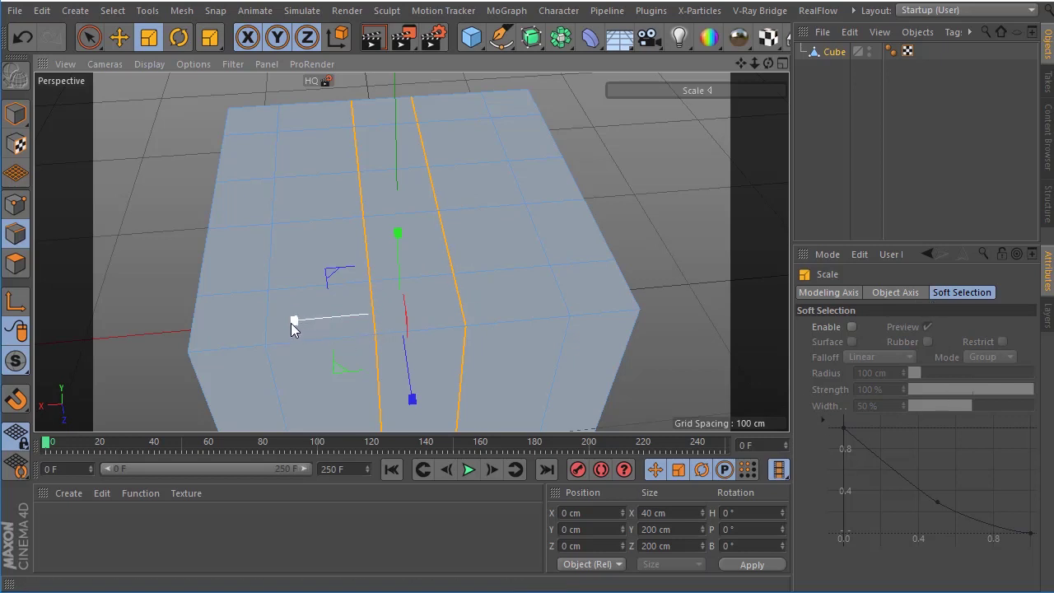
pyautogui.moveTo(290, 323); pyautogui.dragTo(152, 342)
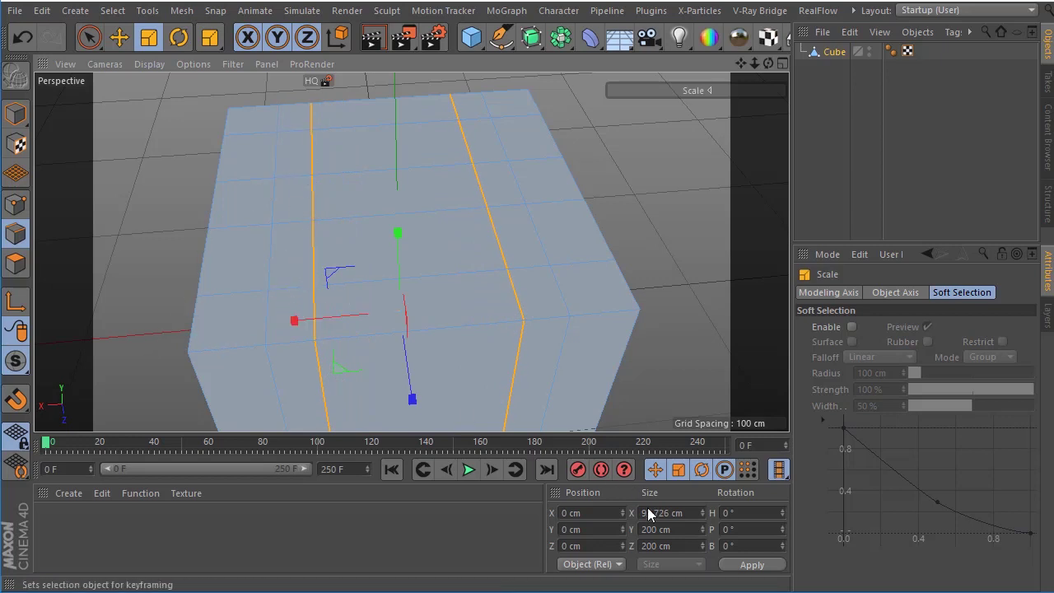
pyautogui.click(693, 513)
pyautogui.moveTo(692, 513); pyautogui.dragTo(573, 515)
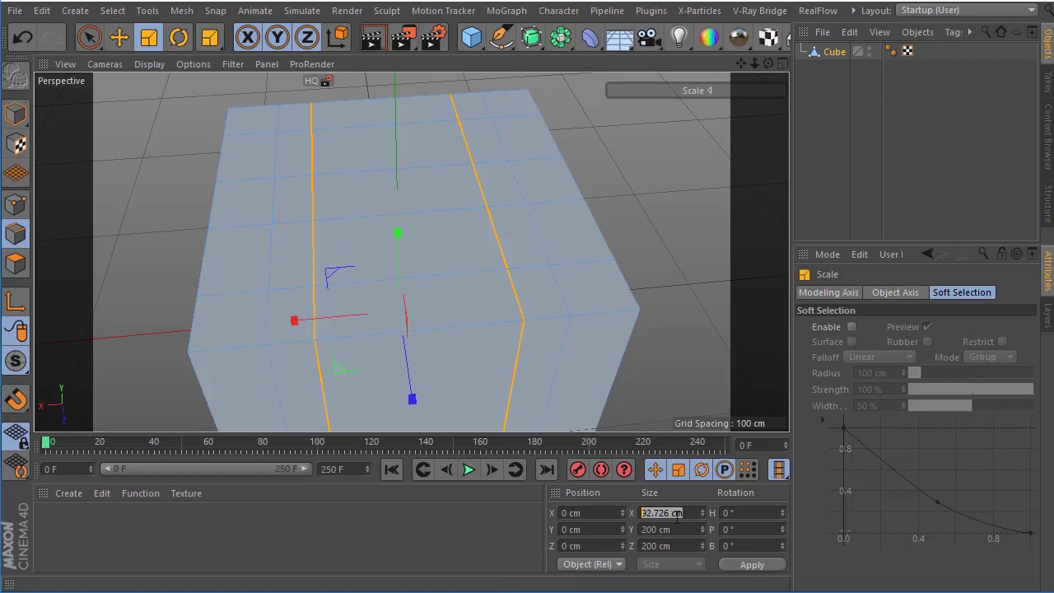
pyautogui.write('94')
pyautogui.click(752, 565)
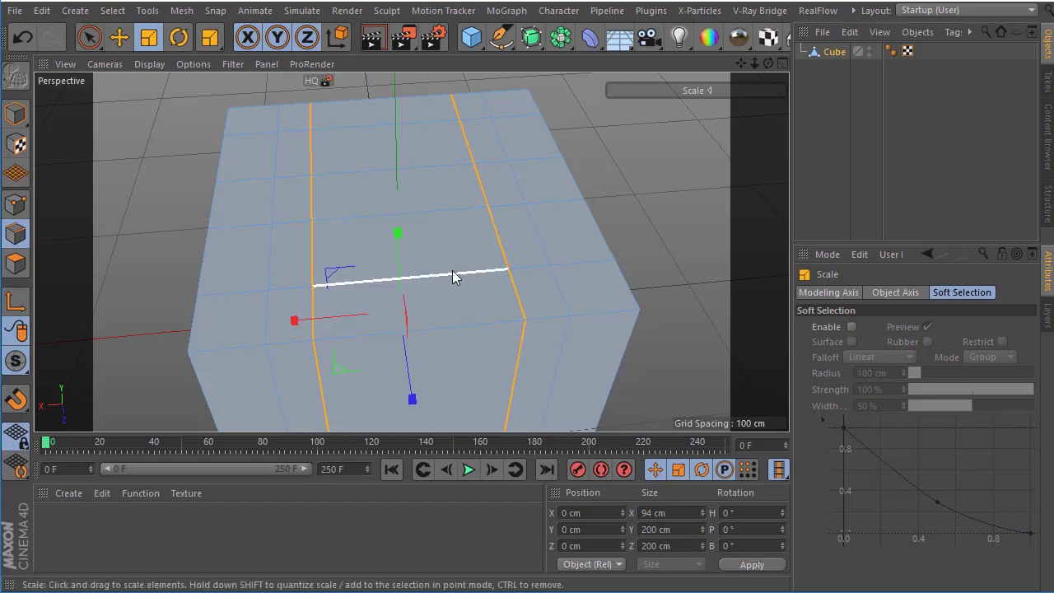
# Space the perpendicular inner loop pair 94 cm apart along Z, then deselect
pyautogui.moveTo(768, 63); pyautogui.dragTo(659, 74)
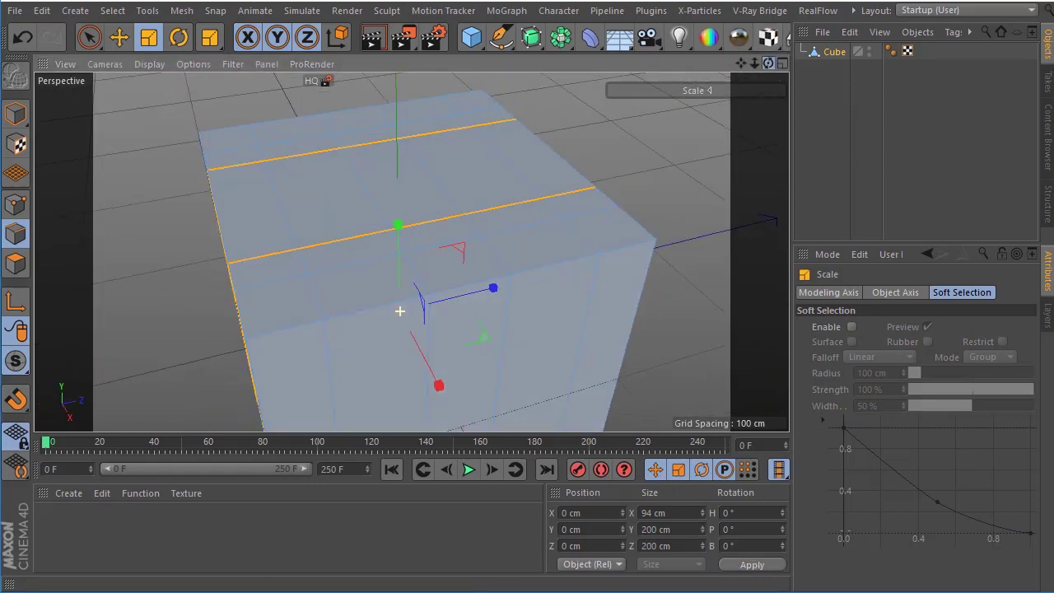
pyautogui.moveTo(399, 311); pyautogui.dragTo(423, 222)
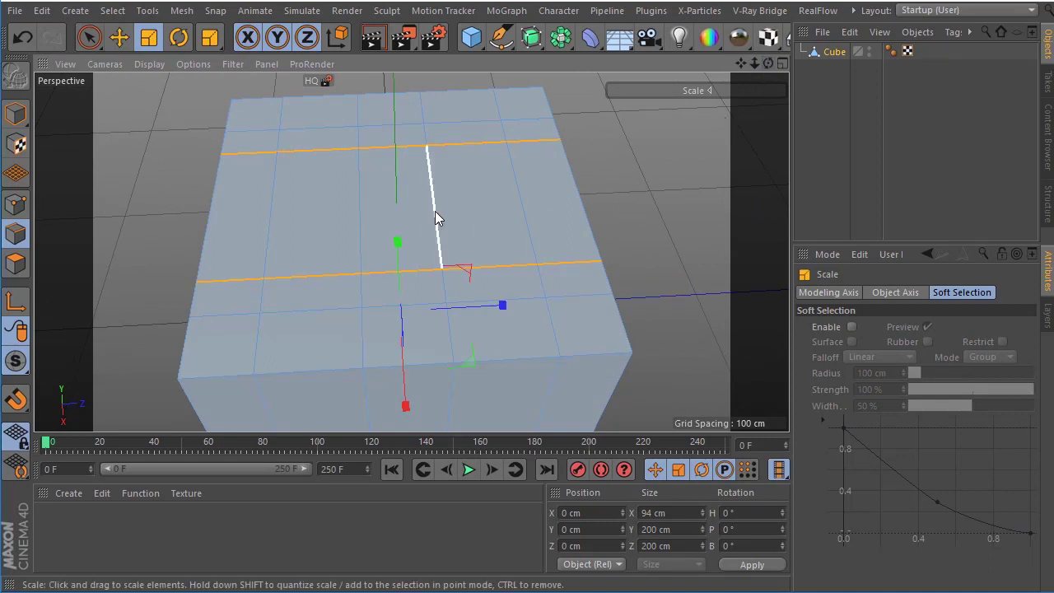
pyautogui.doubleClick(435, 215)
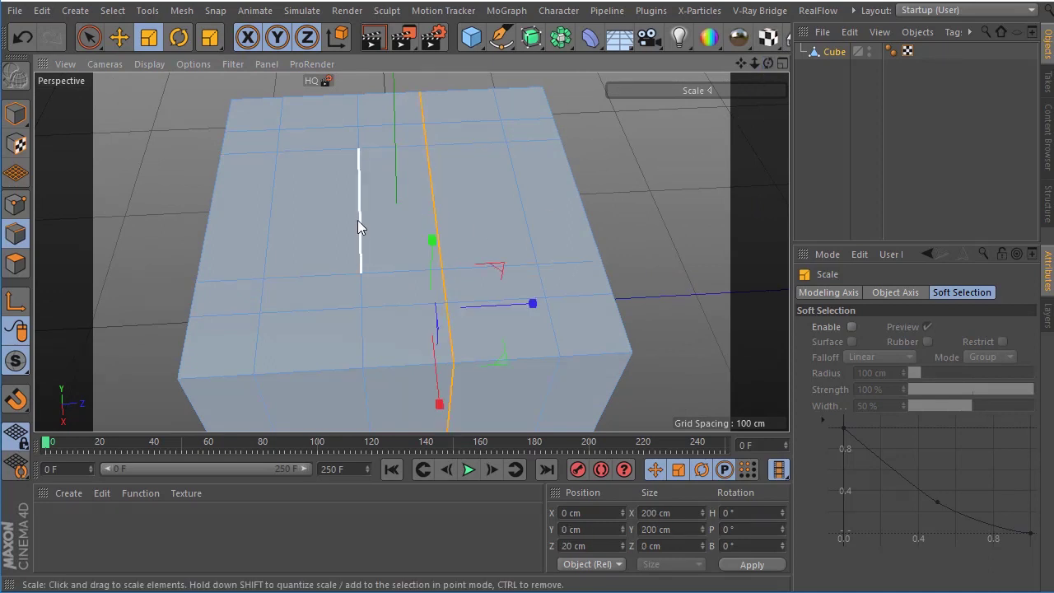
pyautogui.keyDown('shift'); pyautogui.doubleClick(357, 220); pyautogui.keyUp('shift')
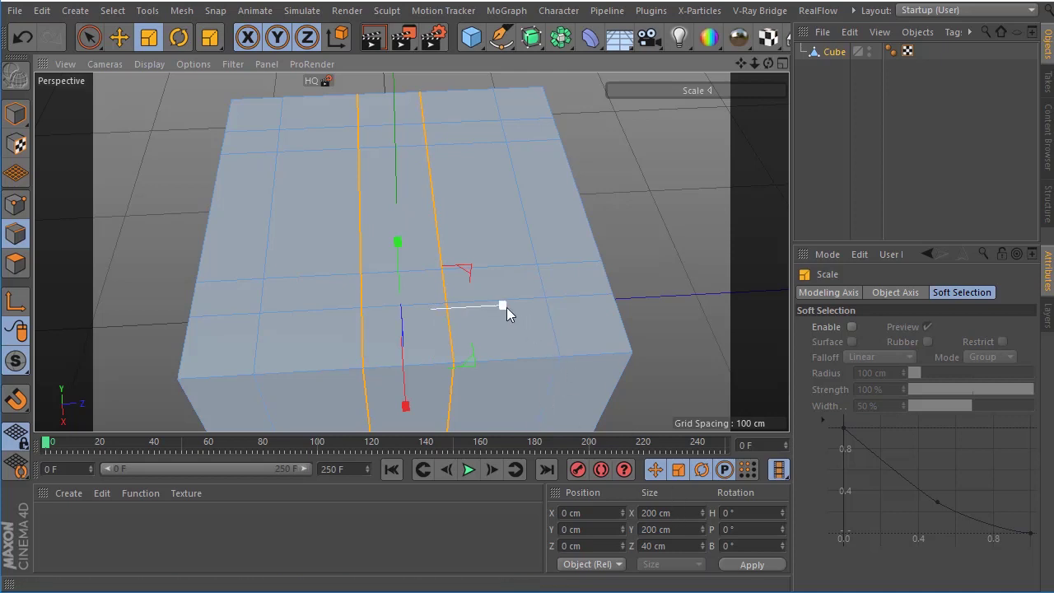
pyautogui.moveTo(502, 306); pyautogui.dragTo(520, 312)
pyautogui.click(685, 545)
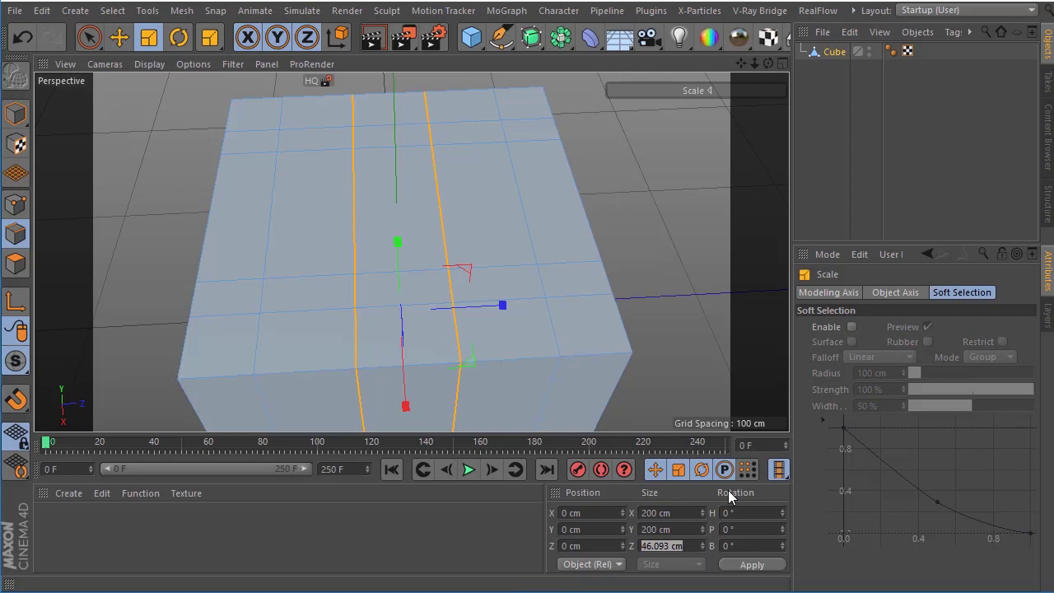
pyautogui.write('94')
pyautogui.click(749, 565)
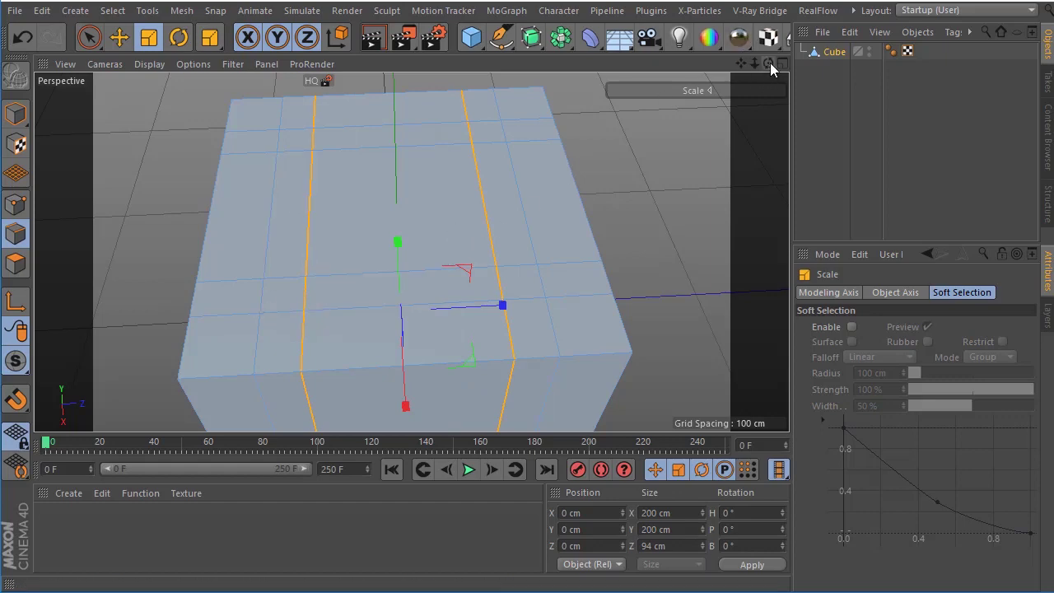
pyautogui.click(691, 148)
pyautogui.moveTo(770, 63); pyautogui.dragTo(770, 99)
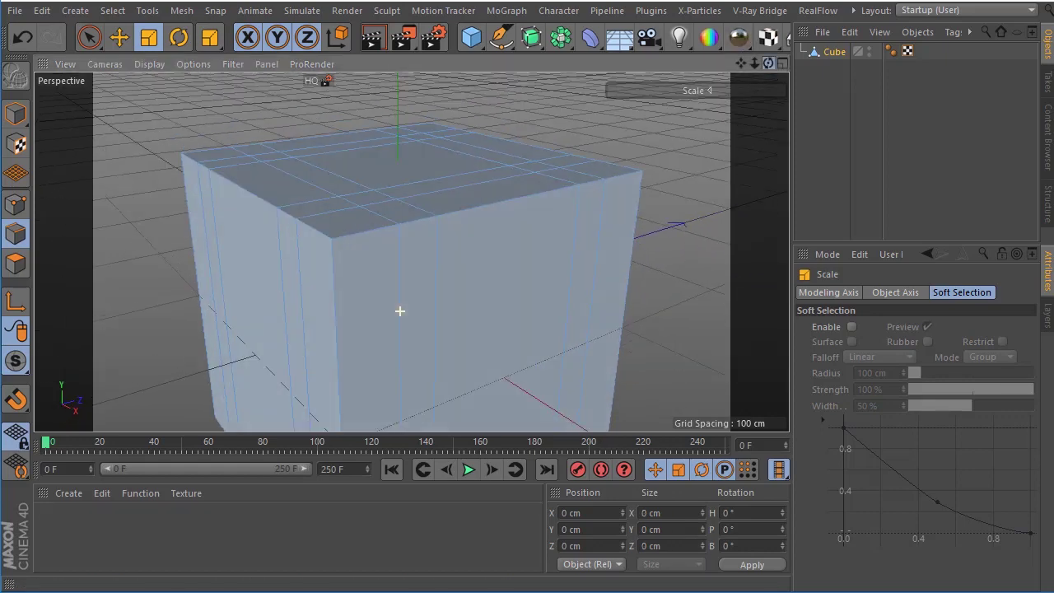
# In Polygon mode, select the square face ring on top, excluding the stray corner face
pyautogui.scroll(5, 359, 137)
pyautogui.scroll(-2, 359, 147)
pyautogui.scroll(-3, 356, 147)
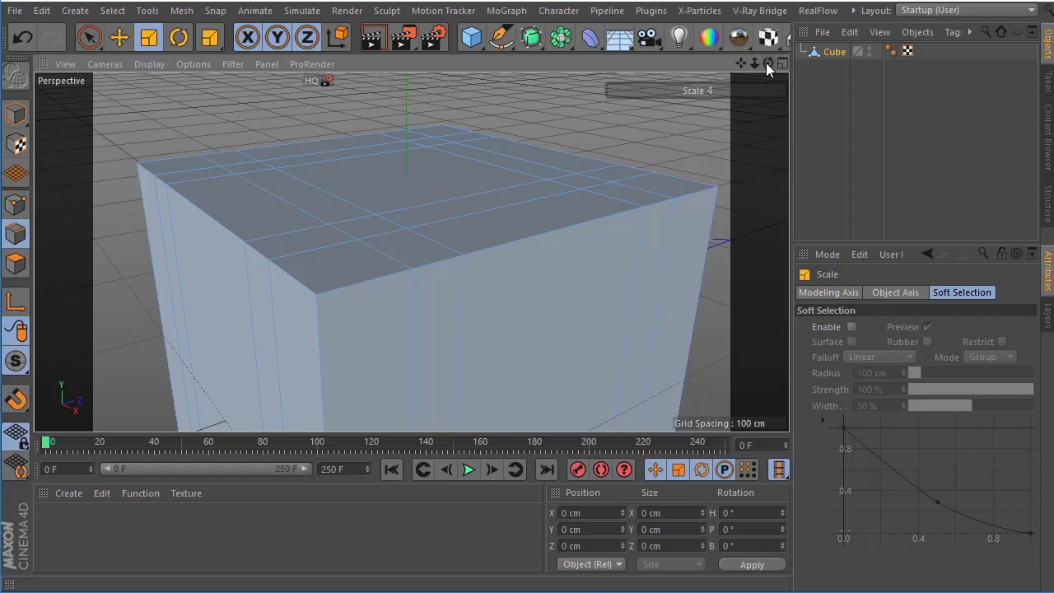
pyautogui.moveTo(767, 63); pyautogui.dragTo(416, 272)
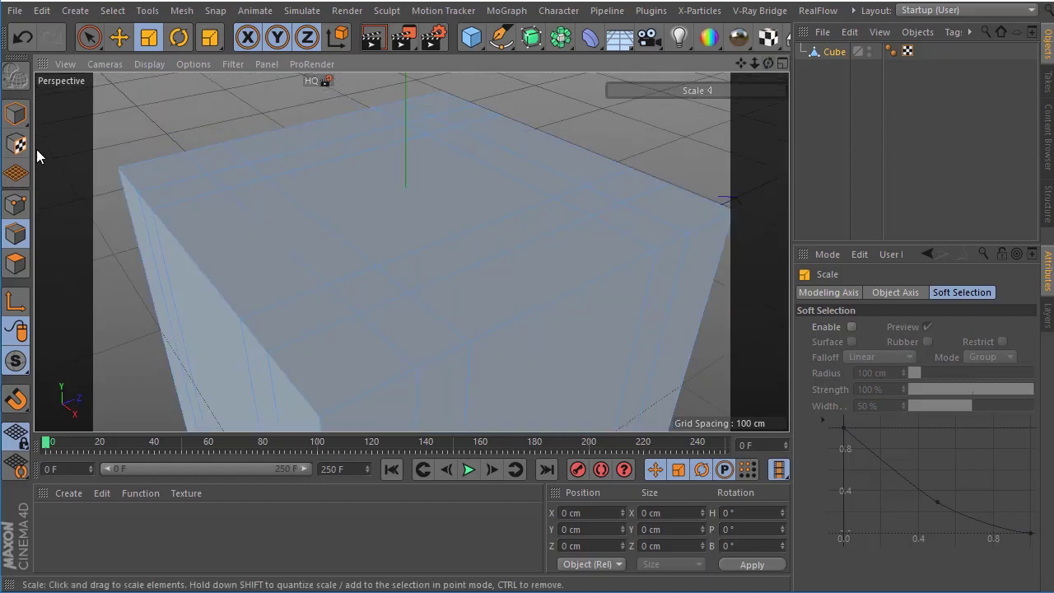
pyautogui.click(16, 264)
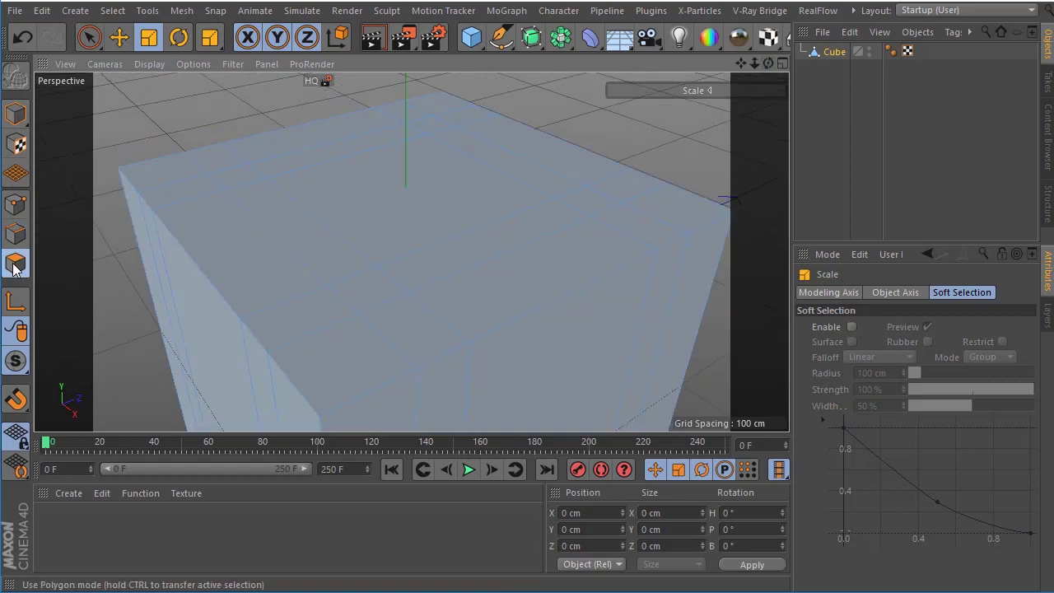
pyautogui.click(284, 318)
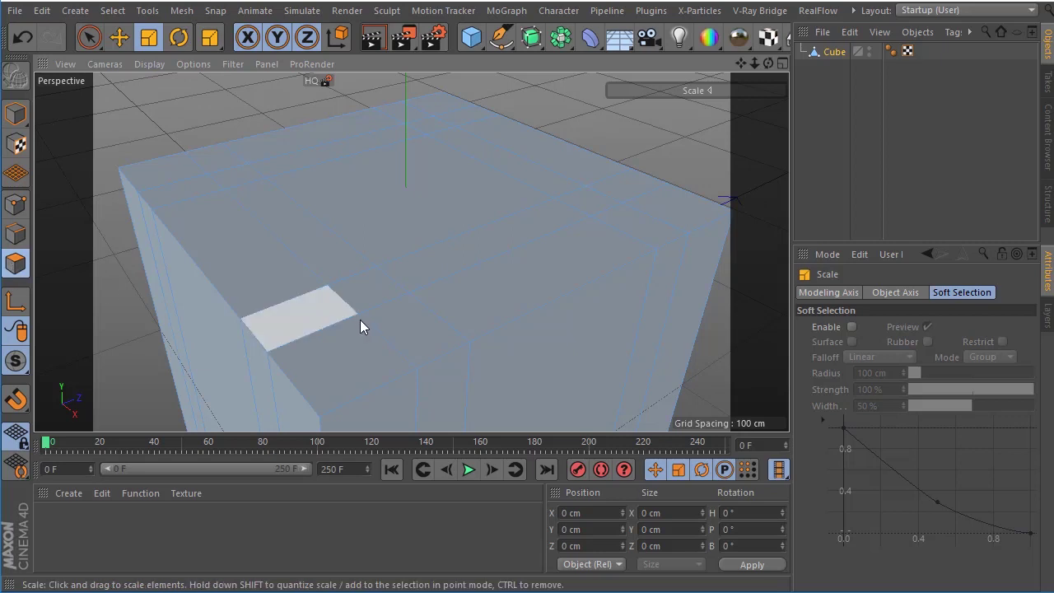
pyautogui.click(411, 324)
pyautogui.moveTo(411, 323)
pyautogui.mouseDown()
pyautogui.moveTo(301, 205)
pyautogui.moveTo(440, 122)
pyautogui.moveTo(589, 208)
pyautogui.mouseUp()
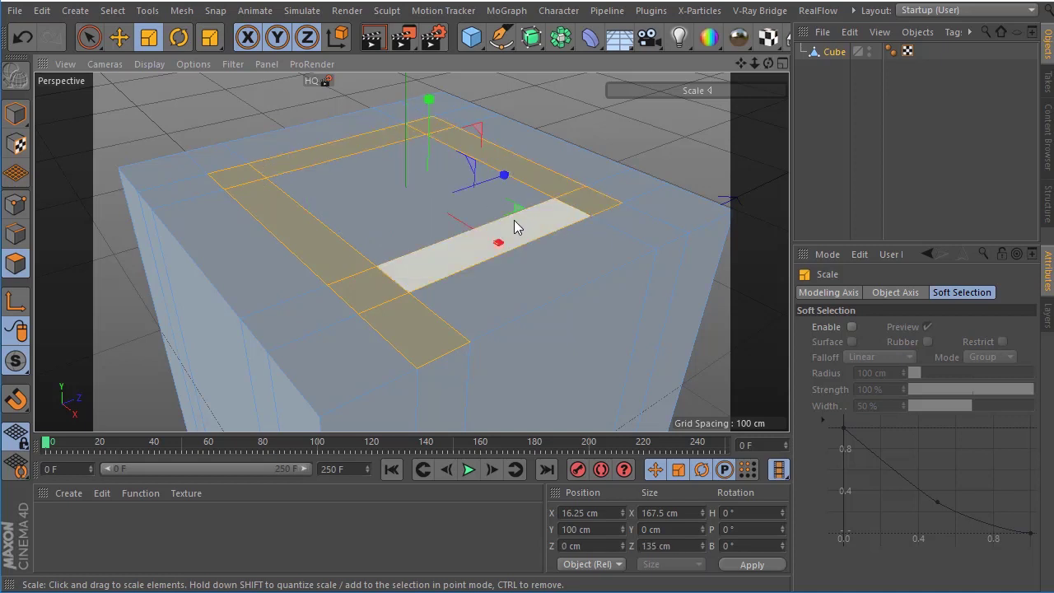
pyautogui.keyDown('shift'); pyautogui.click(514, 220); pyautogui.keyUp('shift')
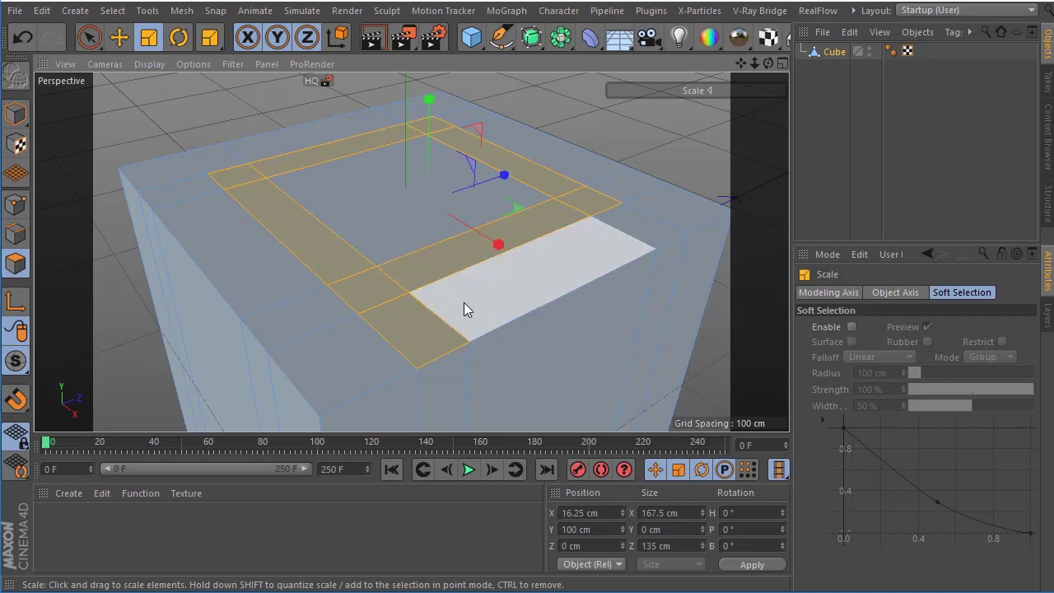
pyautogui.keyDown('ctrl'); pyautogui.click(411, 336); pyautogui.keyUp('ctrl')
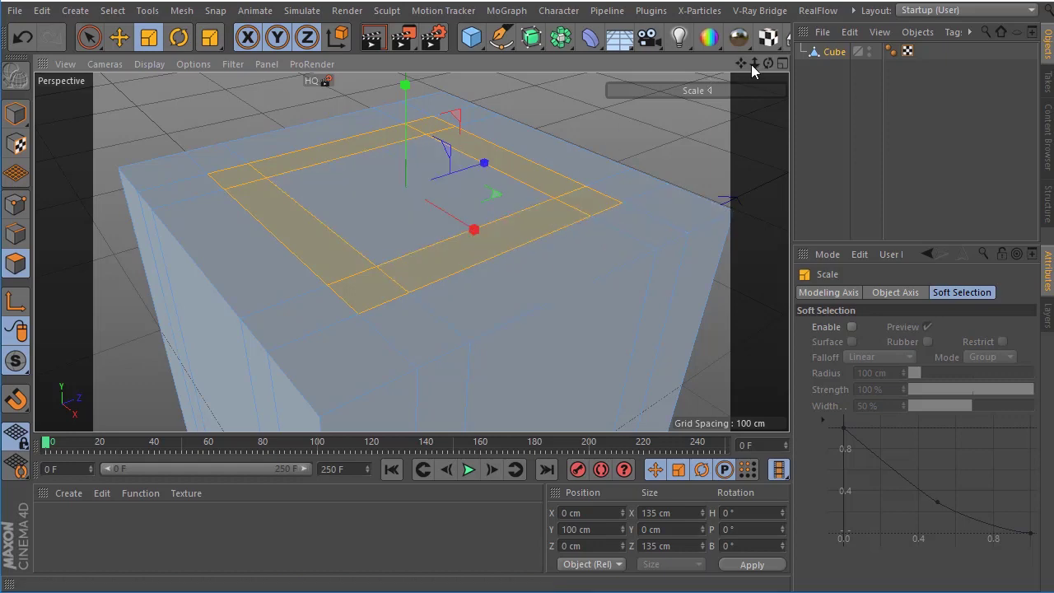
# Test-scale the face ring along X and Z, then undo back to 135 cm
pyautogui.moveTo(768, 63); pyautogui.dragTo(562, 207)
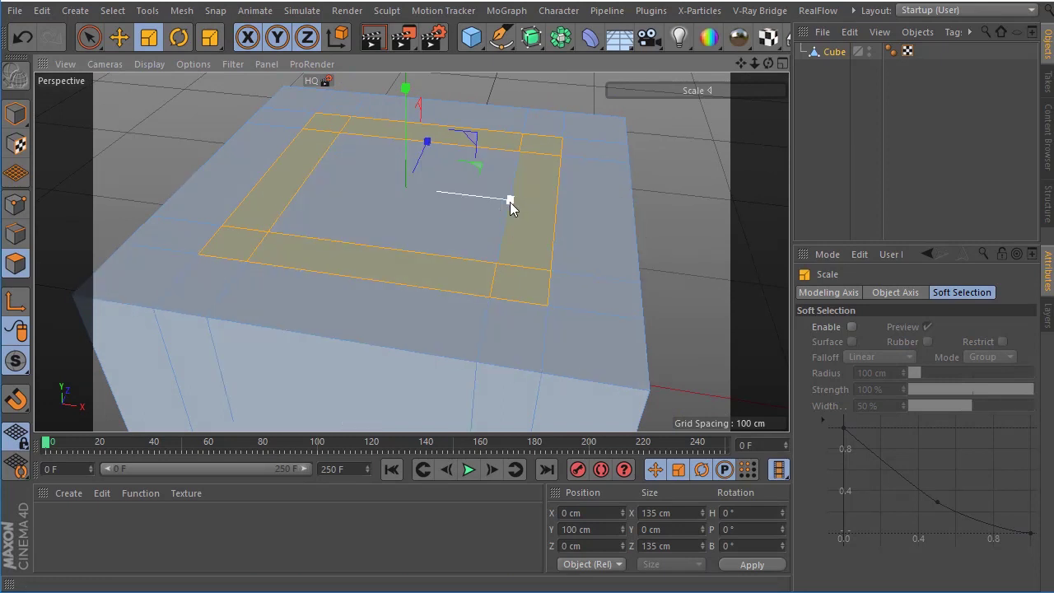
pyautogui.moveTo(511, 206); pyautogui.dragTo(526, 209)
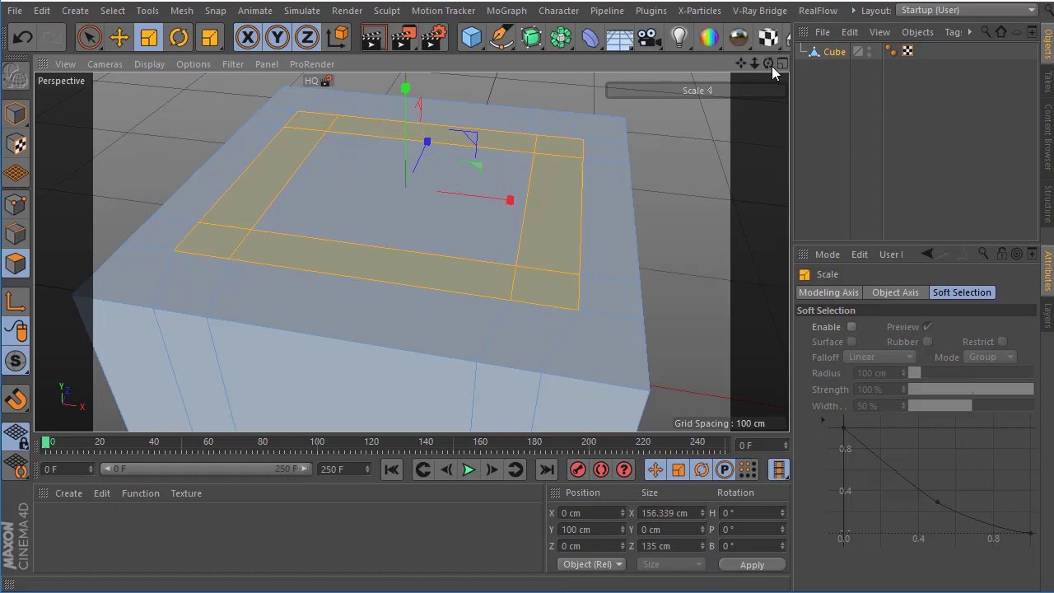
pyautogui.moveTo(768, 63); pyautogui.dragTo(741, 74)
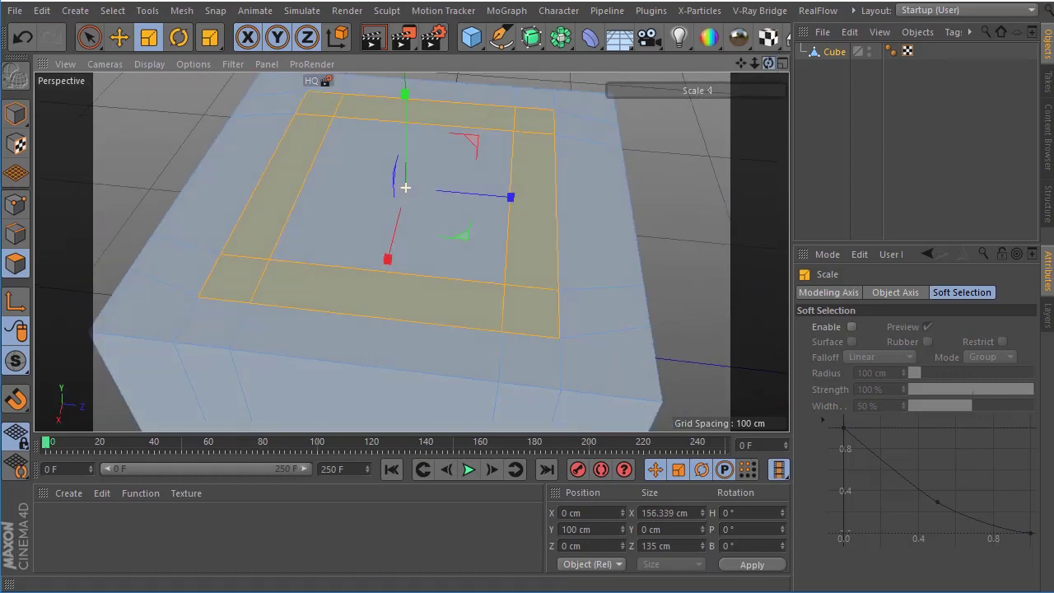
pyautogui.moveTo(509, 199); pyautogui.dragTo(521, 202)
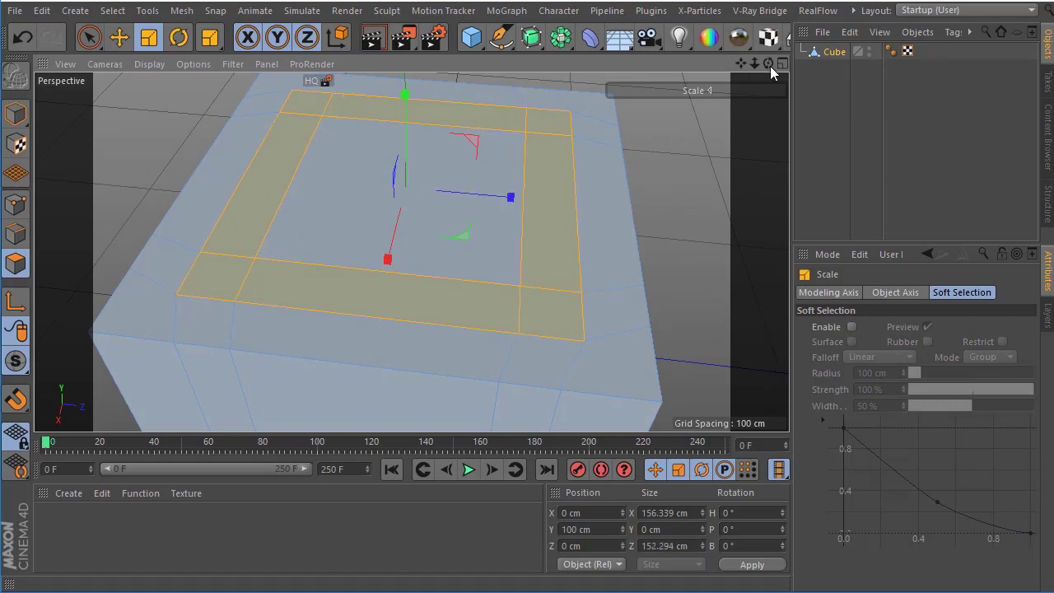
pyautogui.moveTo(768, 65); pyautogui.dragTo(733, 82)
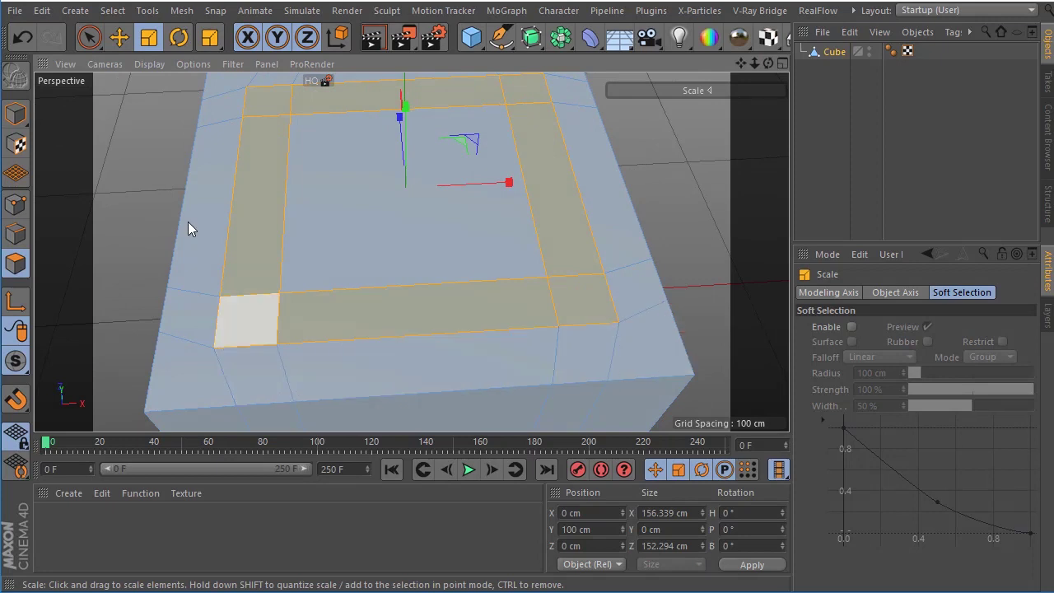
pyautogui.click(22, 37)
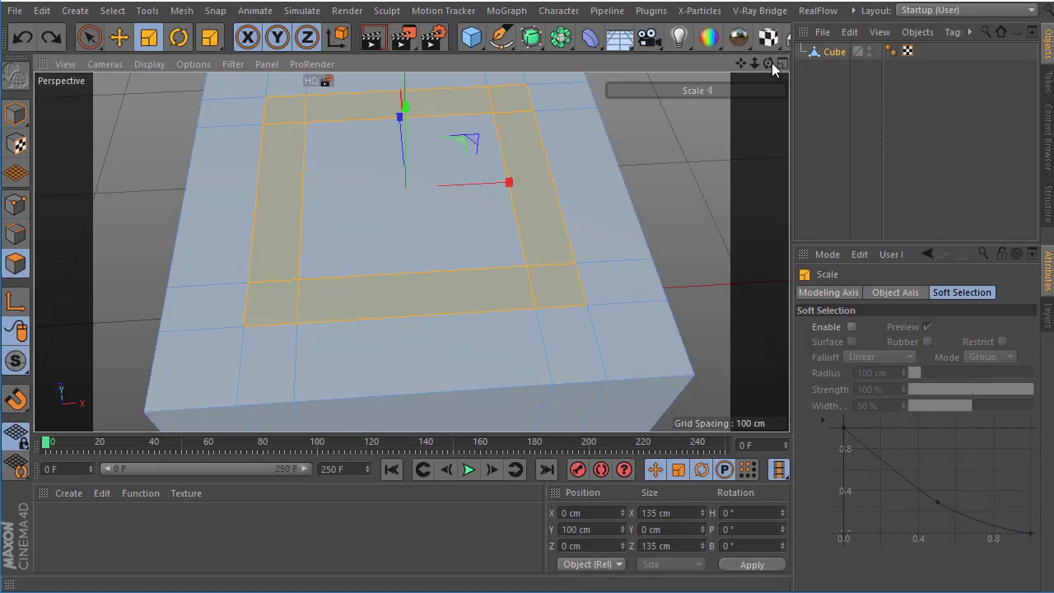
pyautogui.moveTo(770, 63)
pyautogui.mouseDown()
pyautogui.moveTo(741, 78)
pyautogui.moveTo(704, 136)
pyautogui.mouseUp()
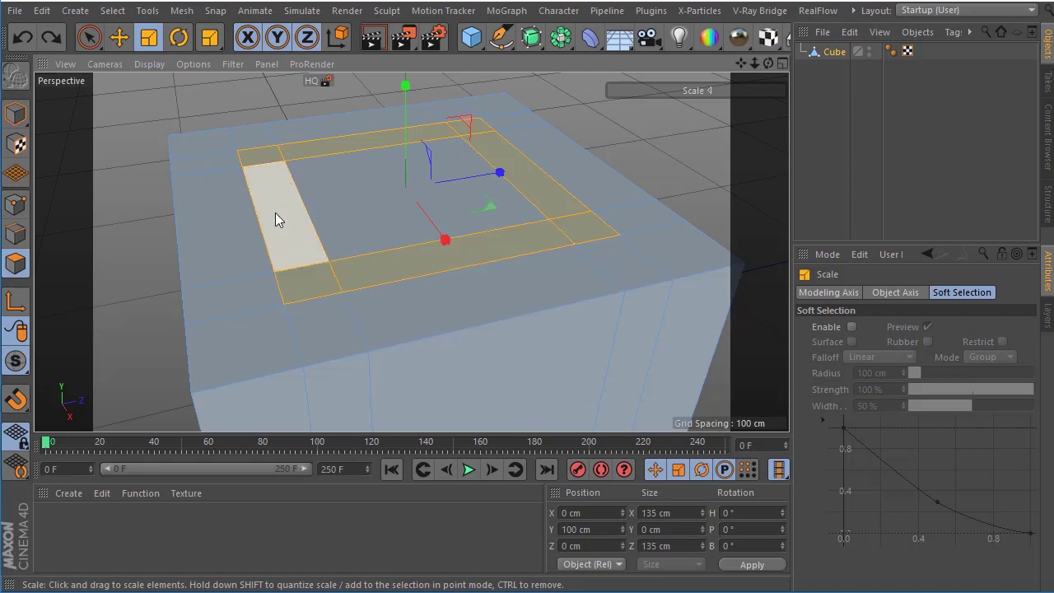
# Extrude the face ring with a trial 5 cm offset, then undo it
pyautogui.rightClick(349, 275)
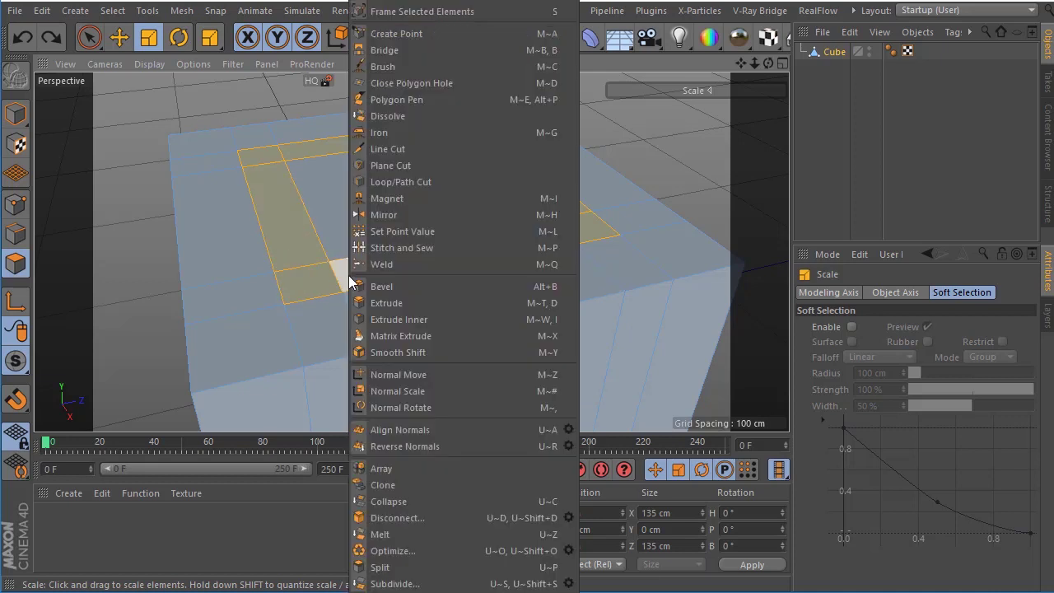
pyautogui.click(399, 307)
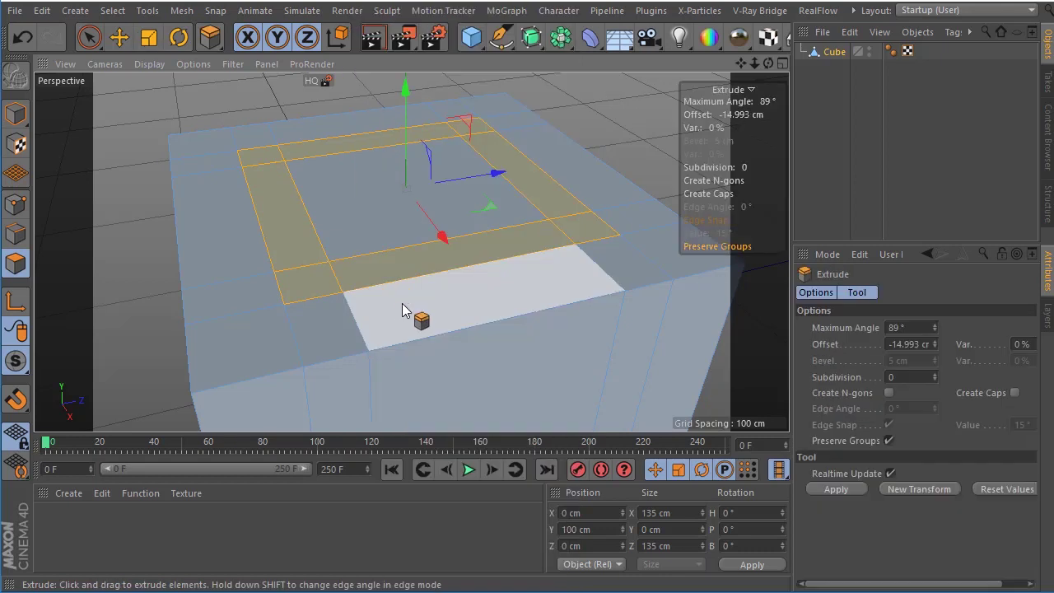
pyautogui.doubleClick(887, 344)
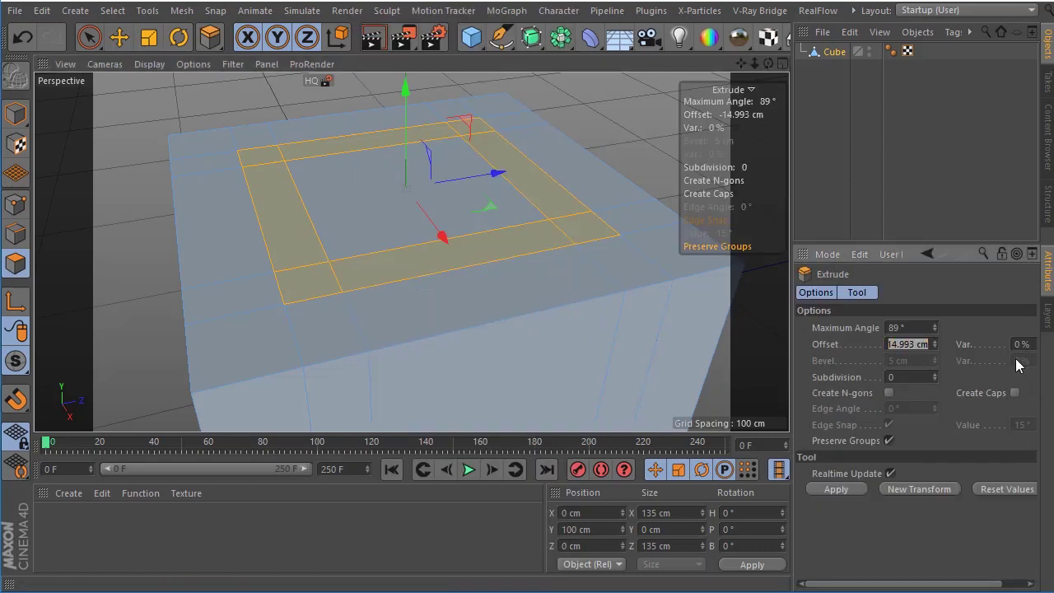
pyautogui.press('BackSpace')
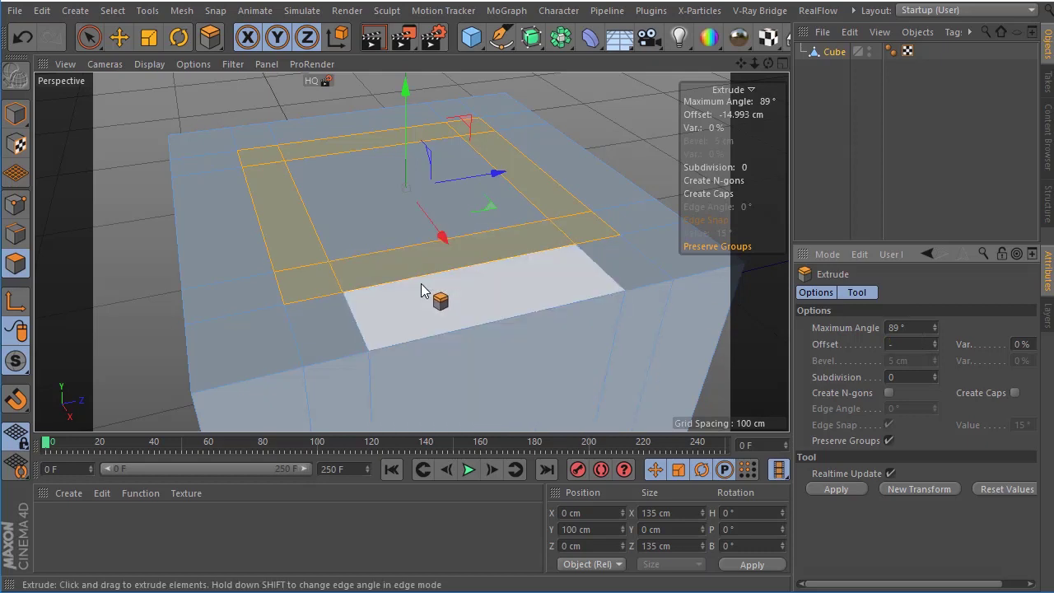
pyautogui.write('-')
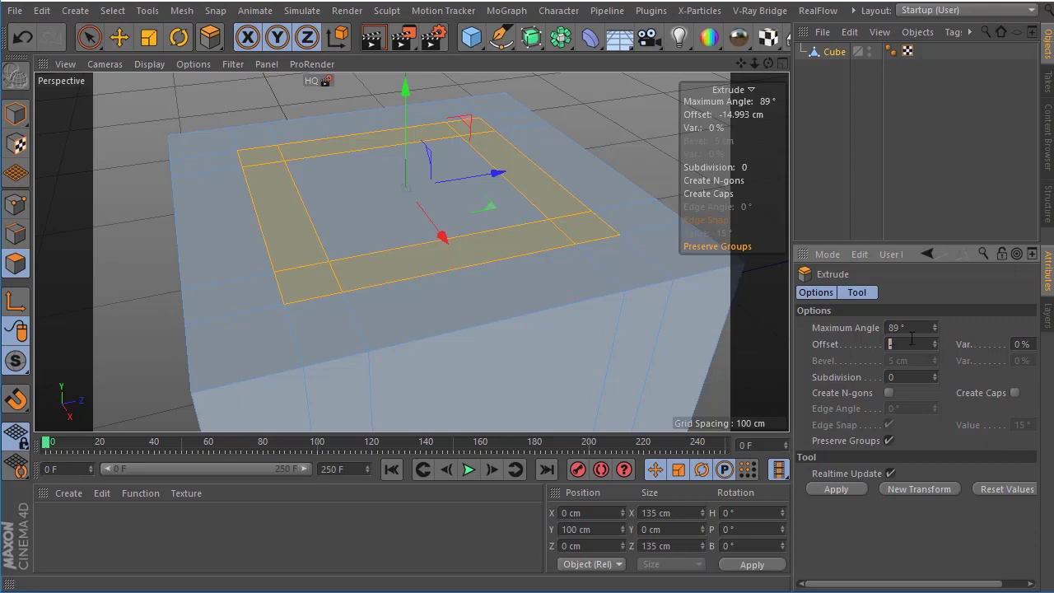
pyautogui.write('5')
pyautogui.click(843, 489)
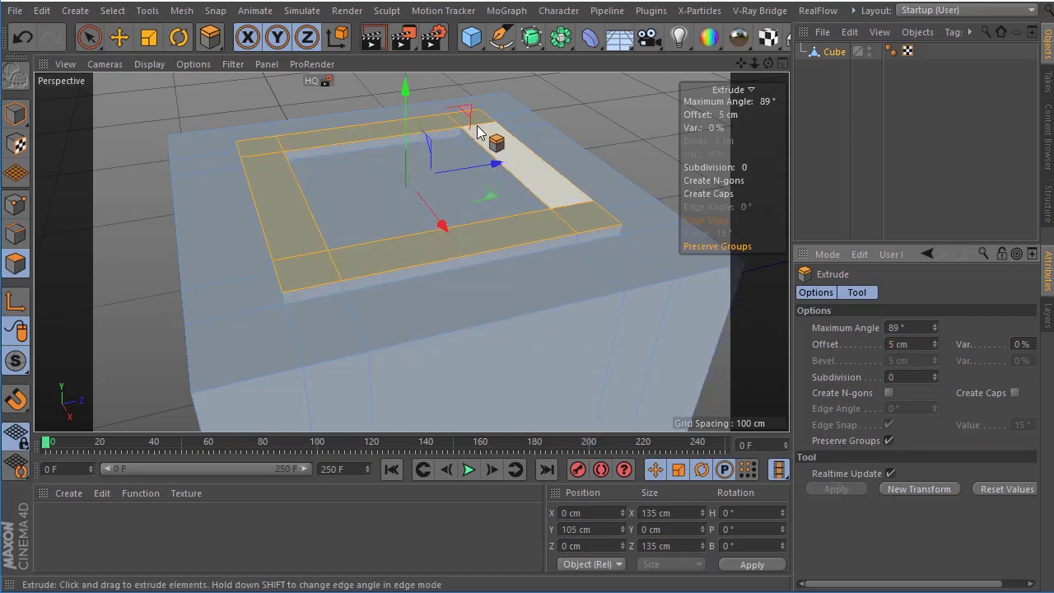
pyautogui.doubleClick(902, 344)
pyautogui.write('-')
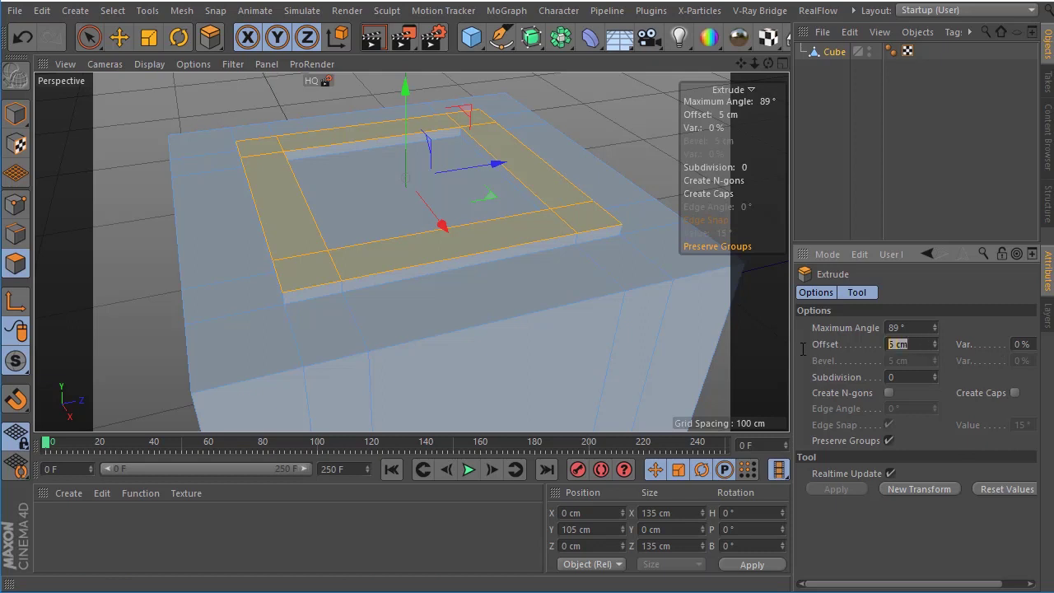
pyautogui.click(22, 37)
# Try a -5 cm inward extrusion on the ring and undo it
pyautogui.doubleClick(906, 343)
pyautogui.press('BackSpace')
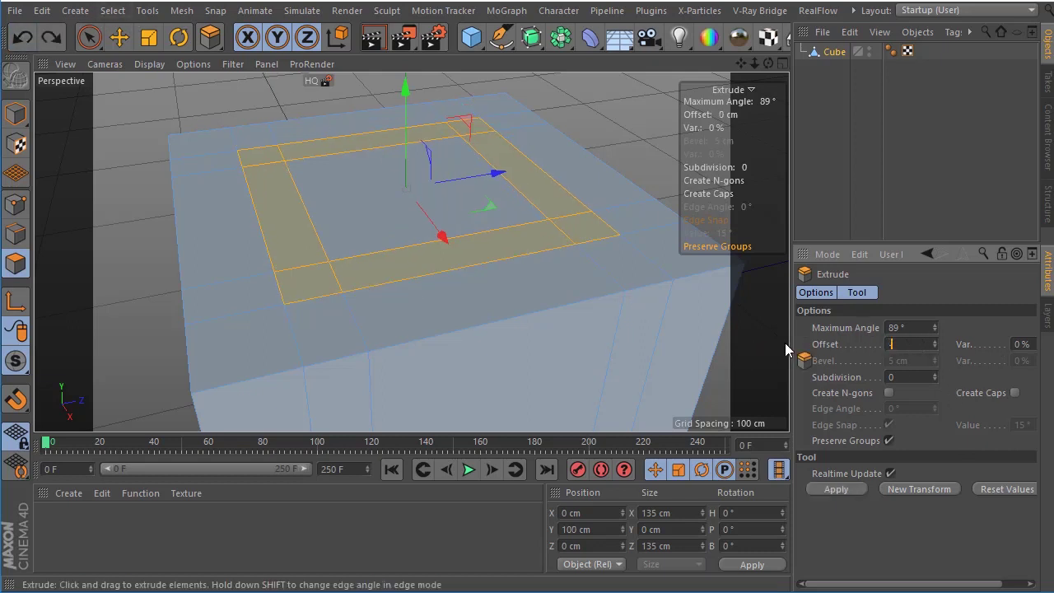
pyautogui.write('-5')
pyautogui.click(834, 491)
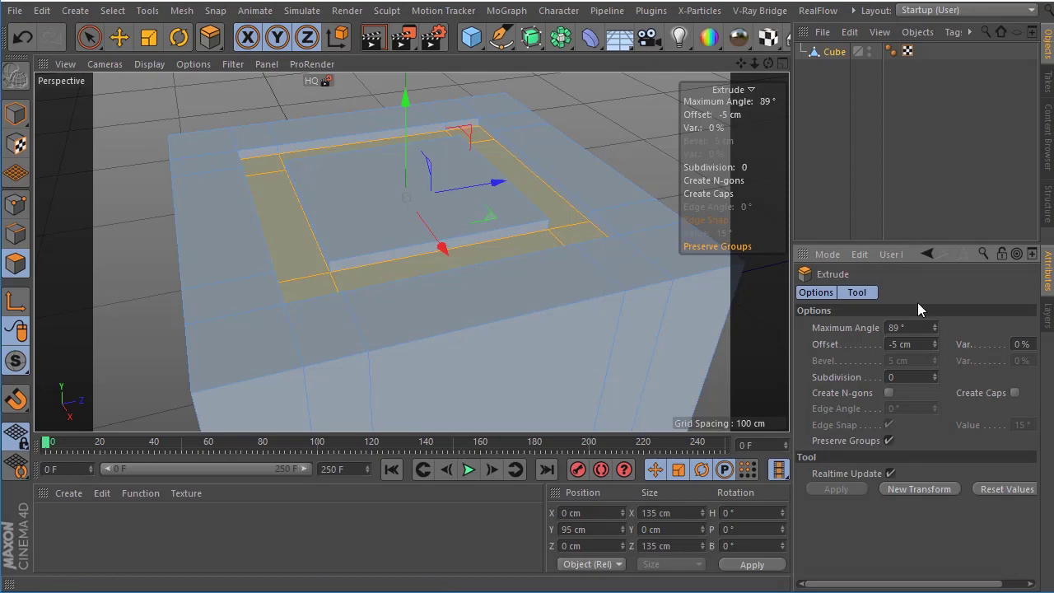
pyautogui.click(921, 343)
pyautogui.press('BackSpace')
pyautogui.click(22, 36)
pyautogui.click(22, 36)
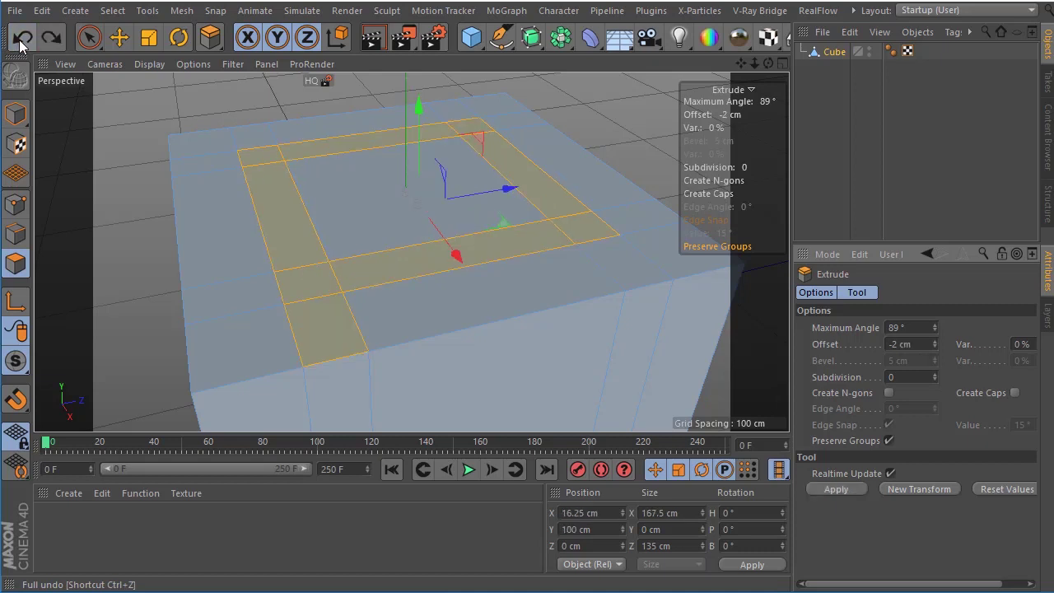
# Extrude the restored ring selection -2 cm into the box top
pyautogui.click(48, 30)
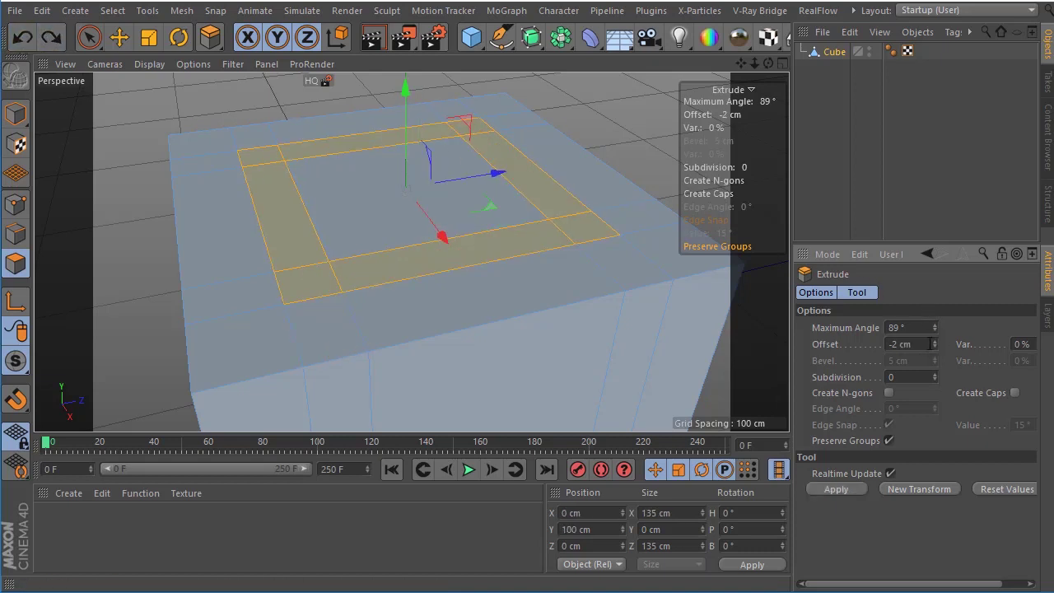
pyautogui.click(835, 489)
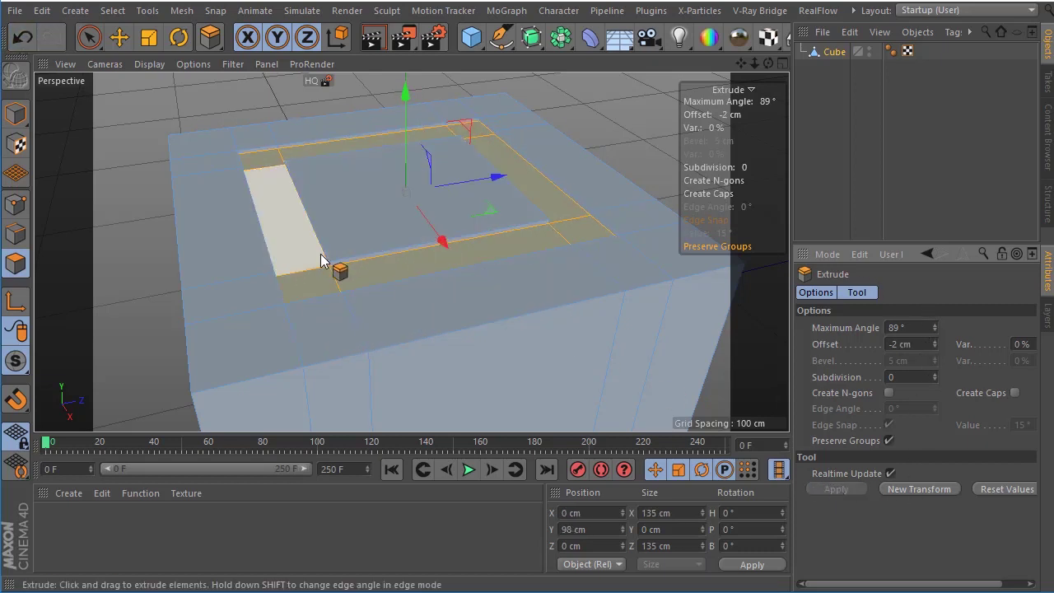
pyautogui.moveTo(768, 63); pyautogui.dragTo(774, 123)
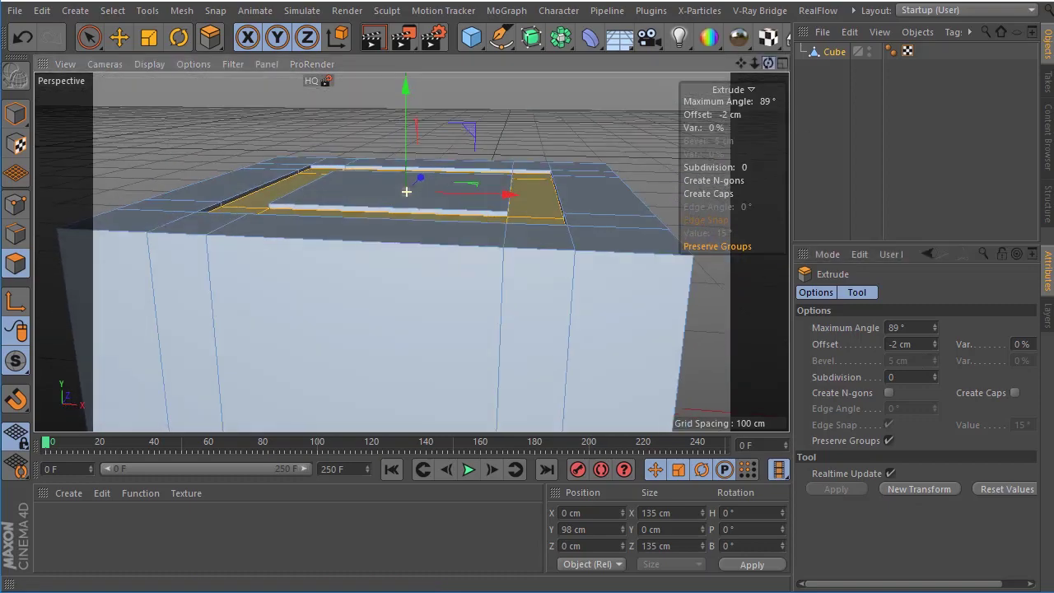
pyautogui.keyDown('alt'); pyautogui.moveTo(406, 191); pyautogui.dragTo(406, 191); pyautogui.keyUp('alt')
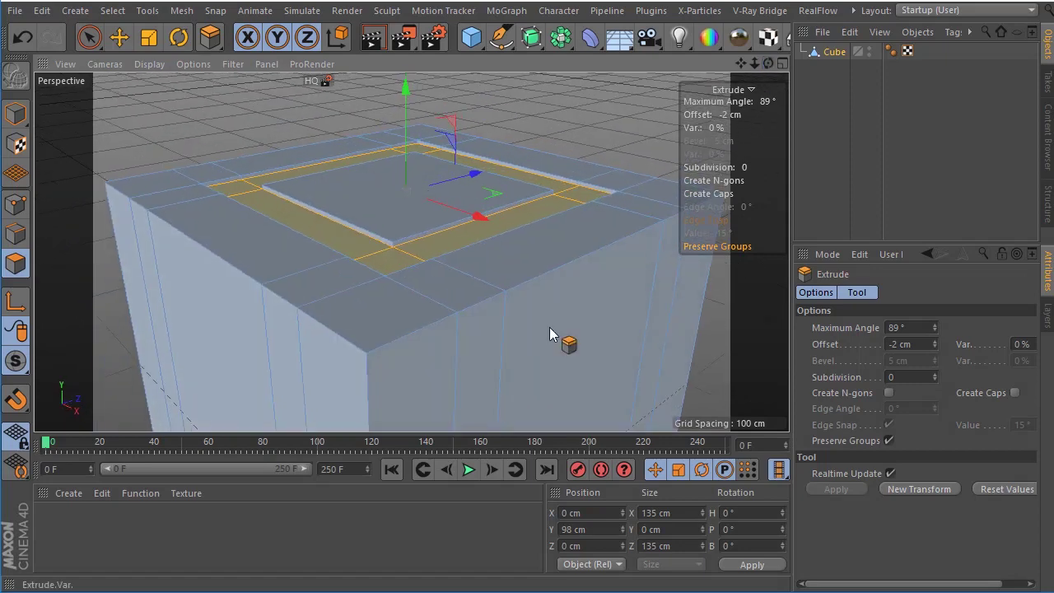
# Create material Mat and set its colour to pink, H 297.6 and S 40%
pyautogui.doubleClick(67, 550)
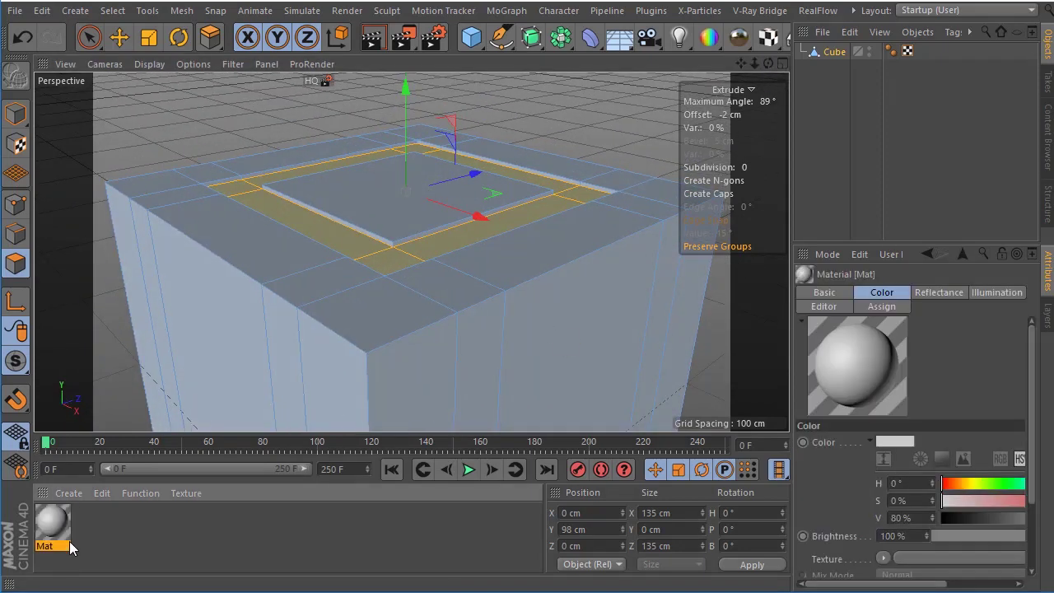
pyautogui.doubleClick(56, 522)
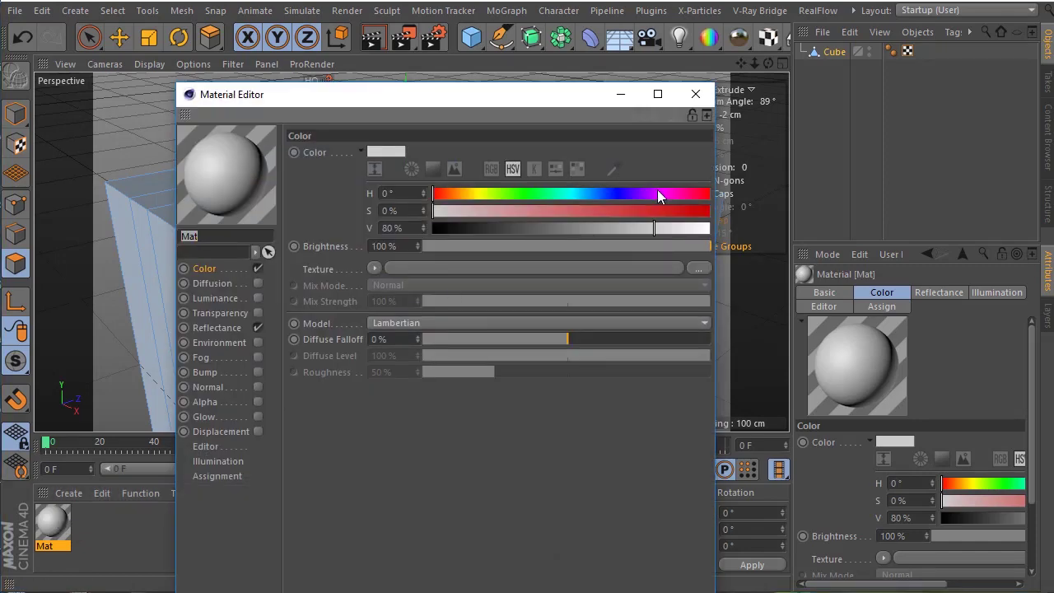
pyautogui.click(612, 171)
pyautogui.click(663, 194)
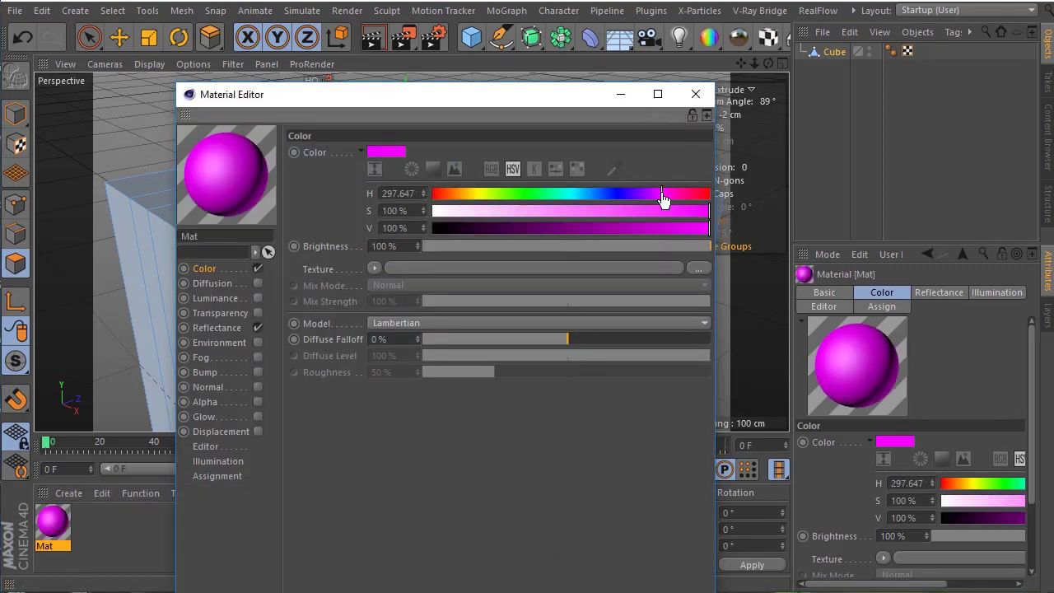
pyautogui.click(550, 211)
pyautogui.click(695, 94)
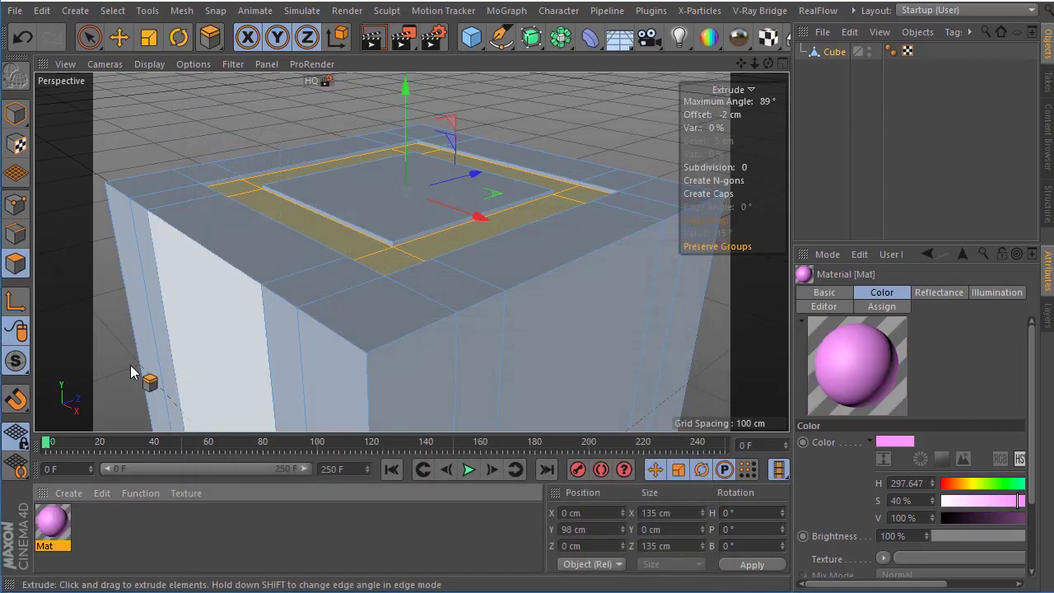
# Drag Mat onto the groove ring, creating Polygon Selection.1 and its texture tag
pyautogui.moveTo(52, 525); pyautogui.dragTo(552, 171)
pyautogui.moveTo(505, 217); pyautogui.dragTo(505, 216)
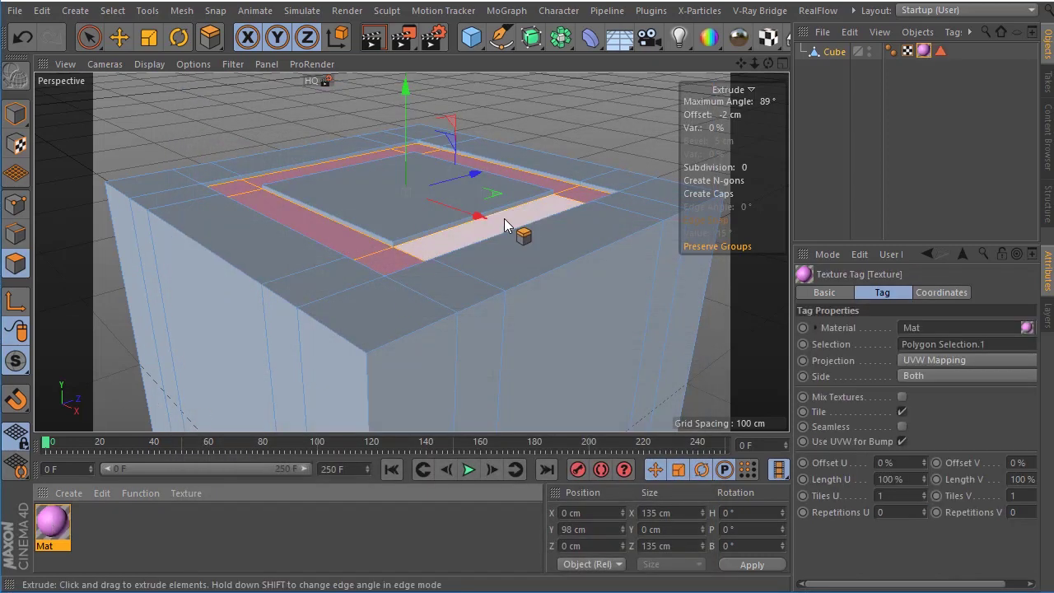
pyautogui.click(941, 52)
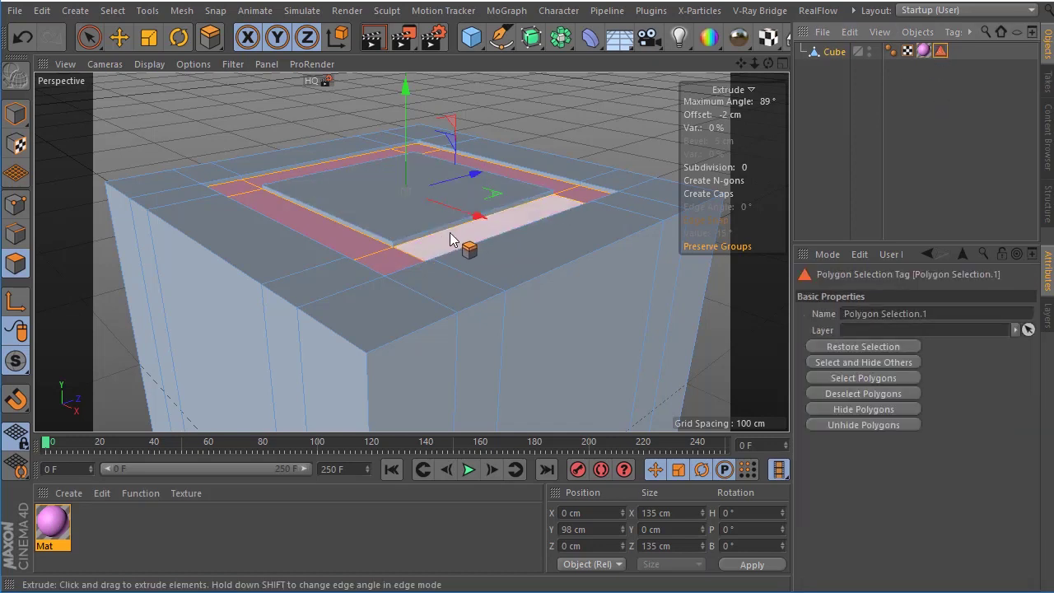
pyautogui.click(923, 51)
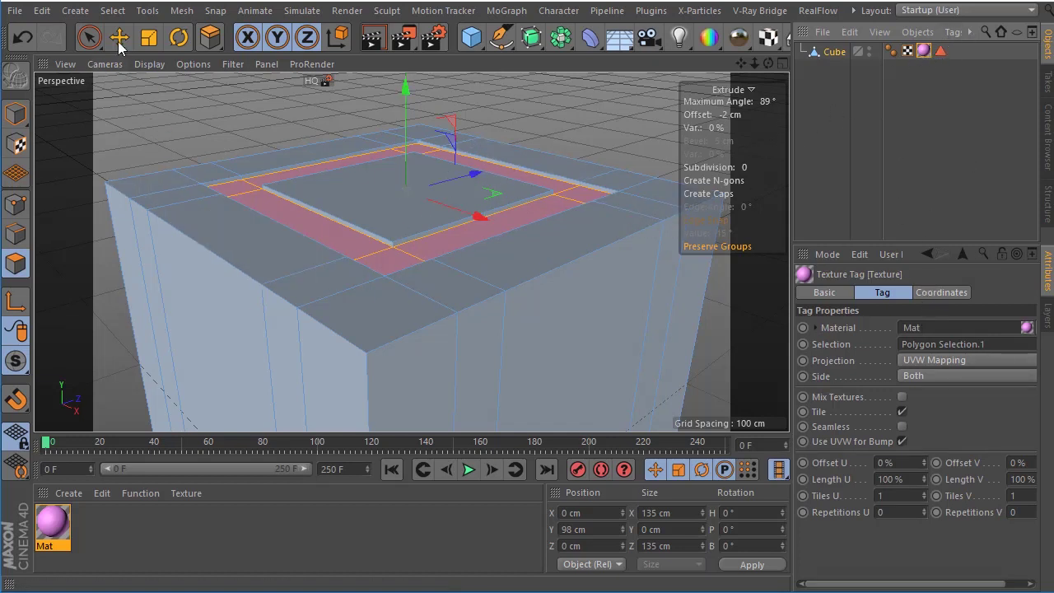
pyautogui.click(75, 10)
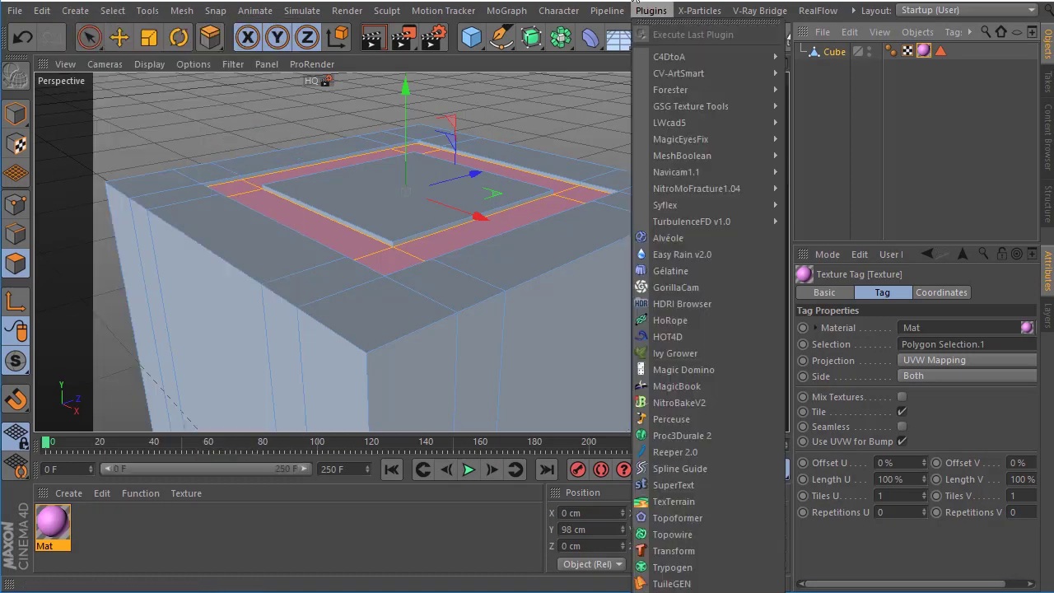
# Select all of the cube's polygons with Ctrl+A and open the mesh context menu
pyautogui.click(651, 10)
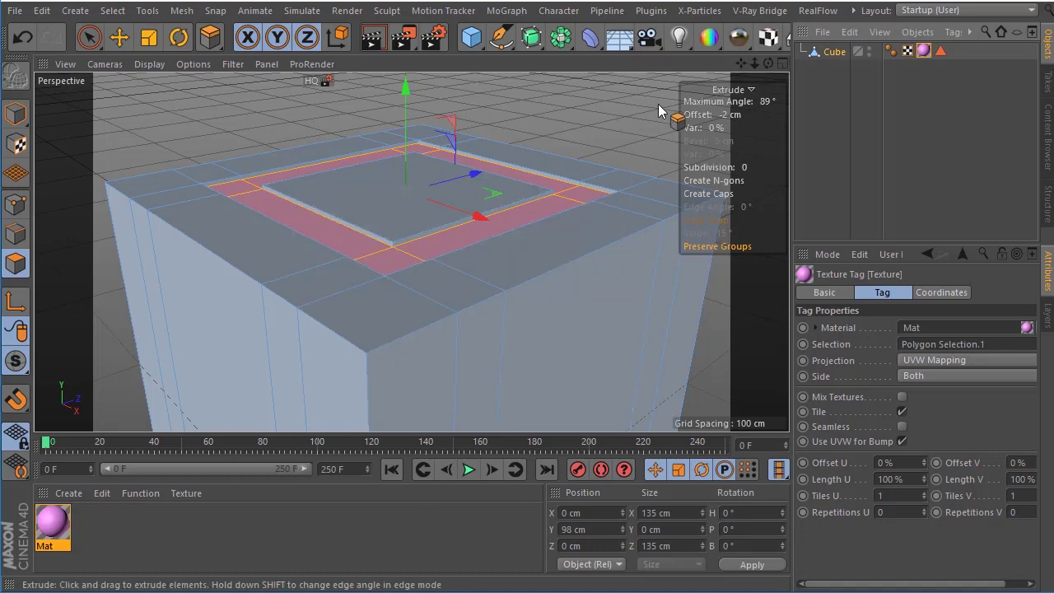
pyautogui.moveTo(752, 58)
pyautogui.mouseDown()
pyautogui.moveTo(717, 58)
pyautogui.moveTo(411, 252)
pyautogui.mouseUp()
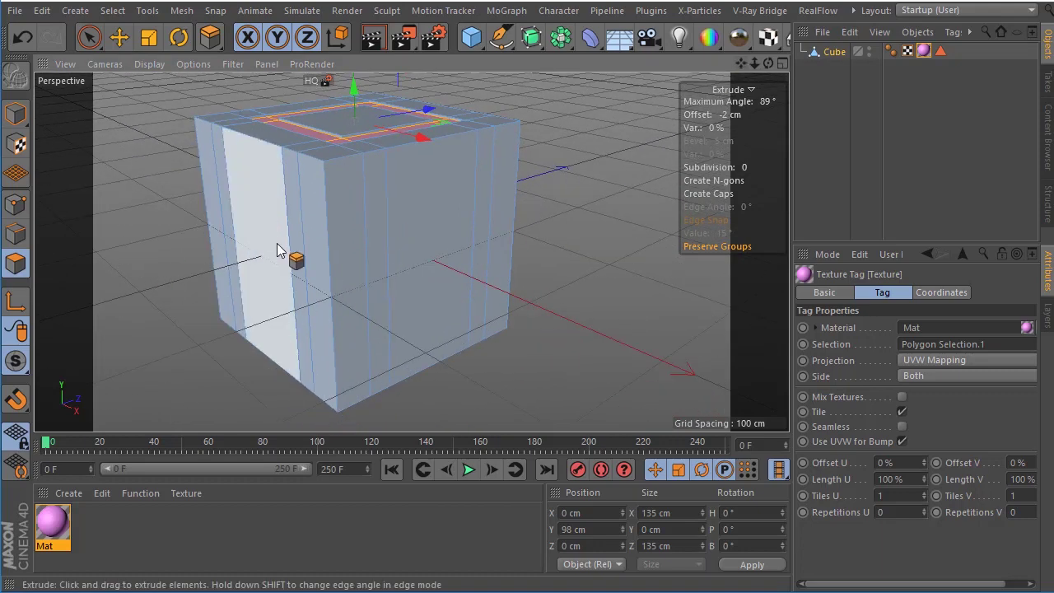
pyautogui.scroll(5, 313, 230)
pyautogui.scroll(-6, 362, 227)
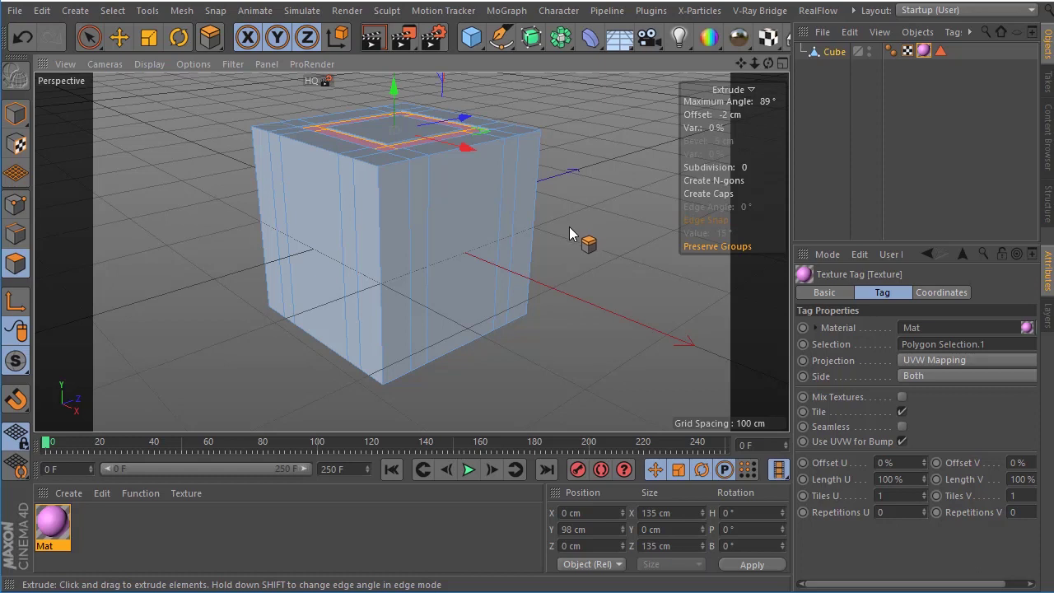
pyautogui.hotkey('ctrl', 'a')
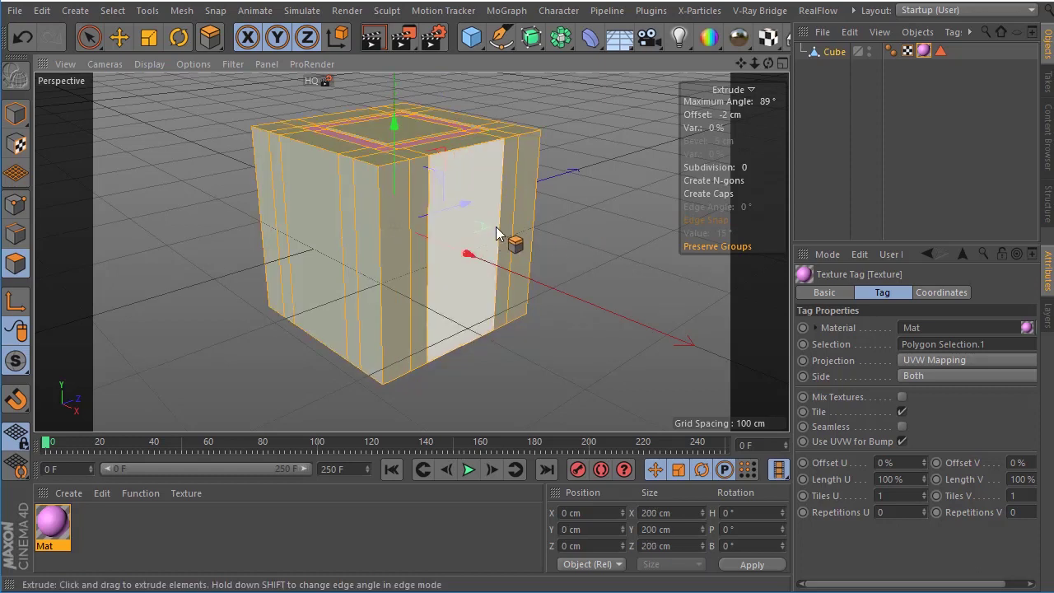
pyautogui.rightClick(424, 186)
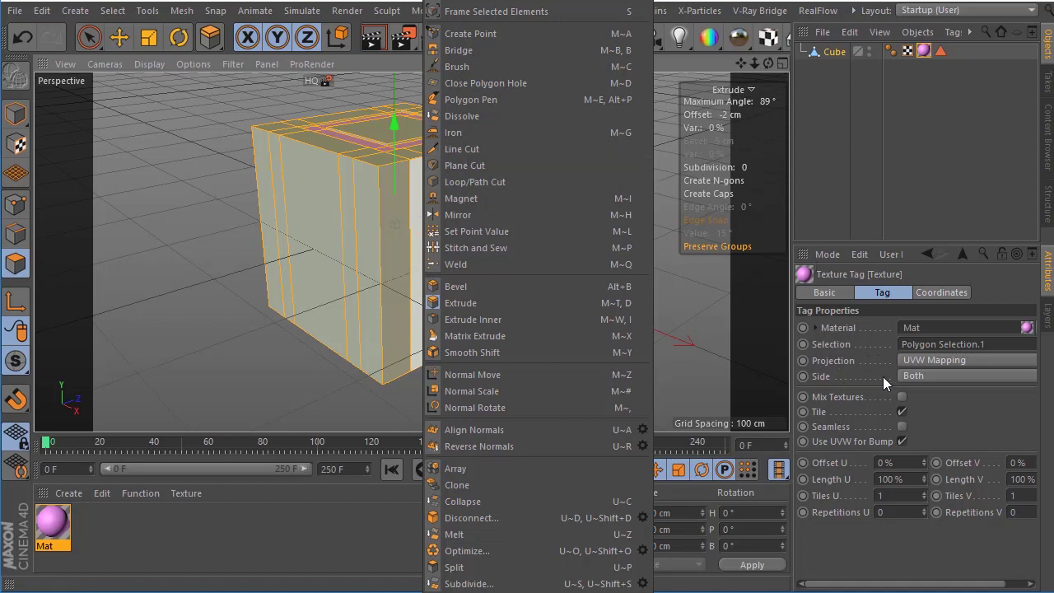
# Loop-cut a horizontal edge loop around the cube at 8.457% below the top
pyautogui.click(481, 182)
pyautogui.scroll(2, 375, 196)
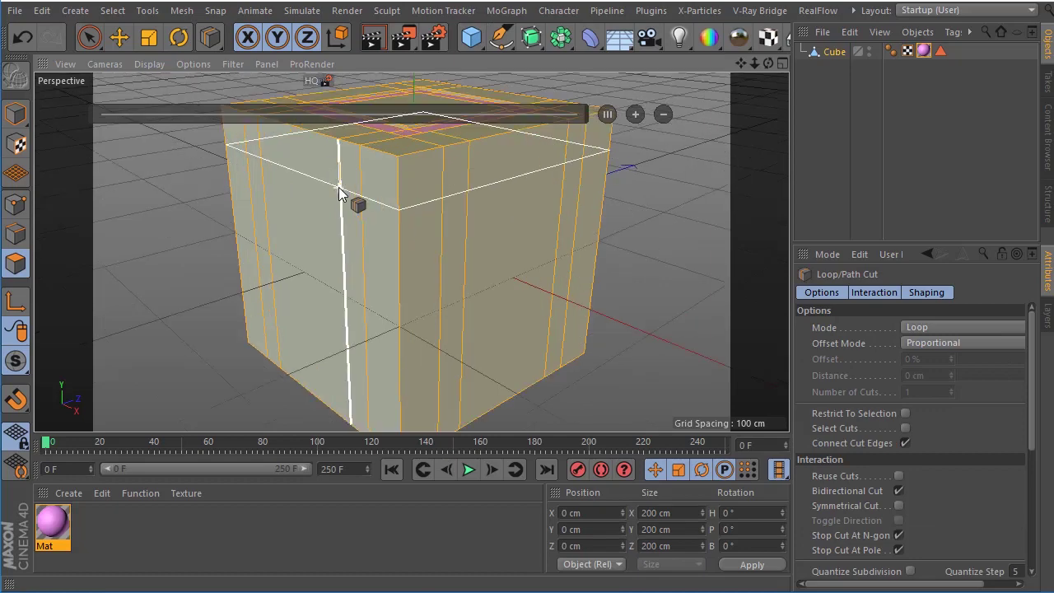
pyautogui.scroll(3, 338, 186)
pyautogui.scroll(-3, 462, 202)
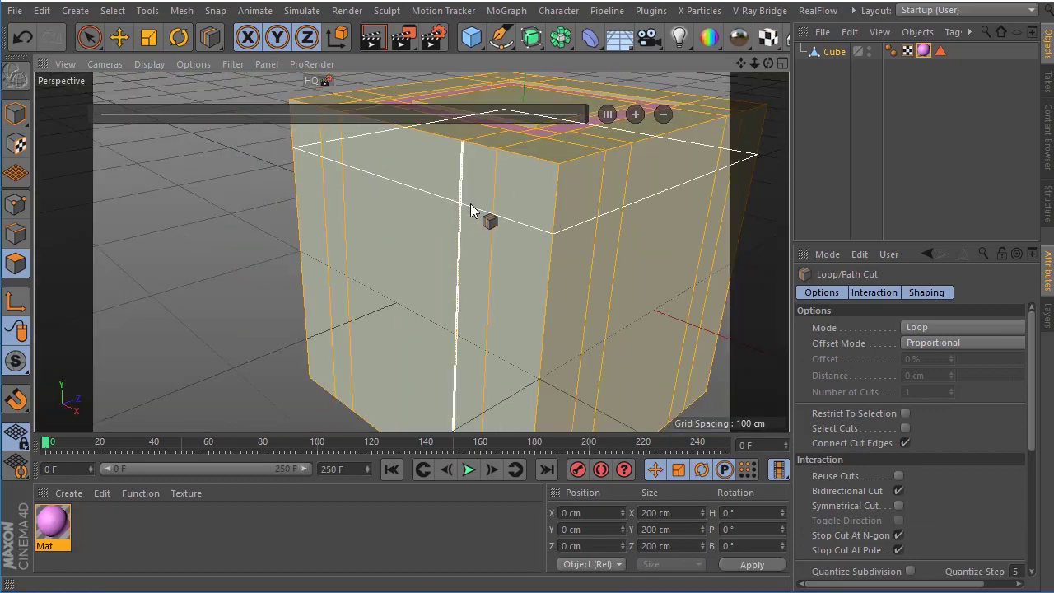
pyautogui.click(553, 201)
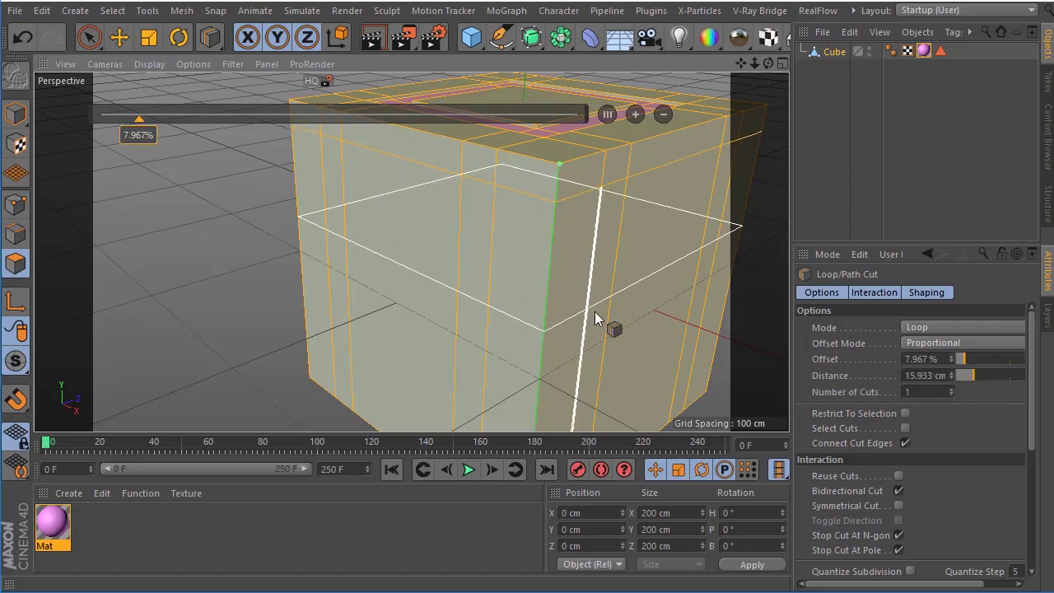
pyautogui.click(552, 238)
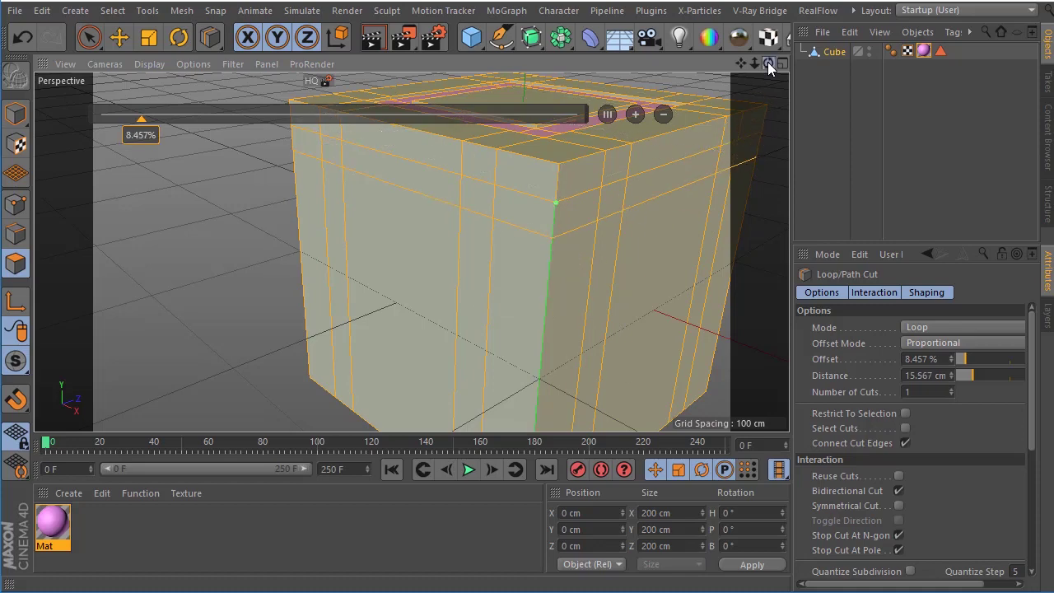
pyautogui.moveTo(766, 64); pyautogui.dragTo(766, 49)
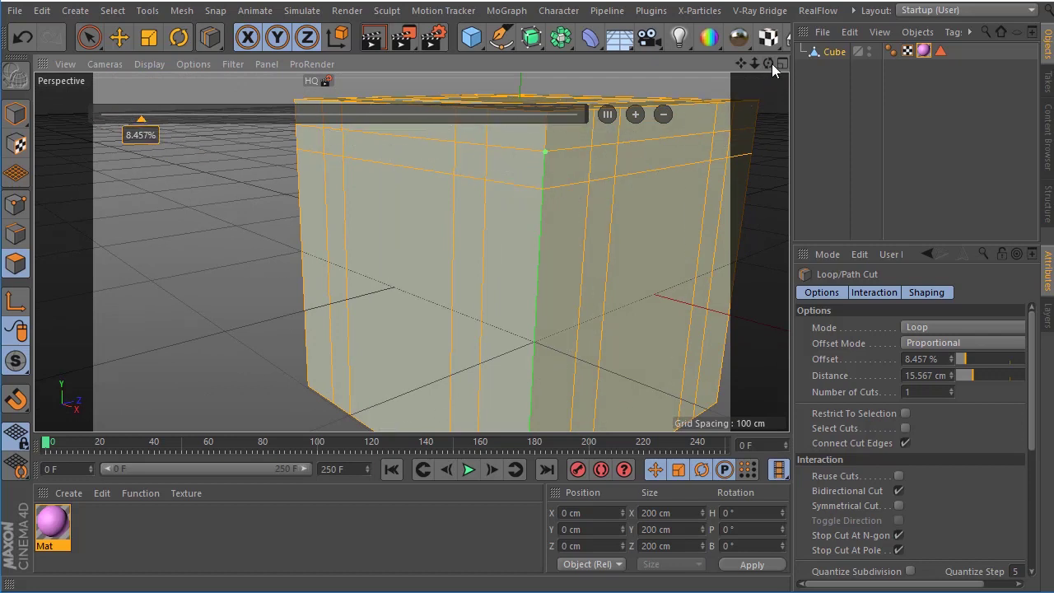
pyautogui.moveTo(772, 63)
pyautogui.mouseDown()
pyautogui.moveTo(771, 91)
pyautogui.moveTo(343, 229)
pyautogui.mouseUp()
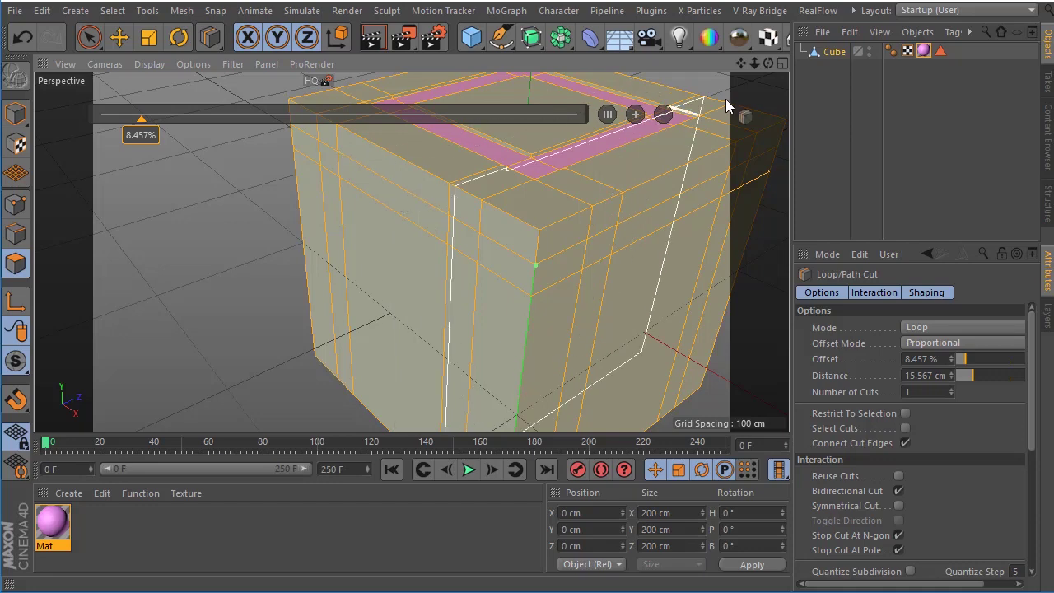
pyautogui.click(15, 113)
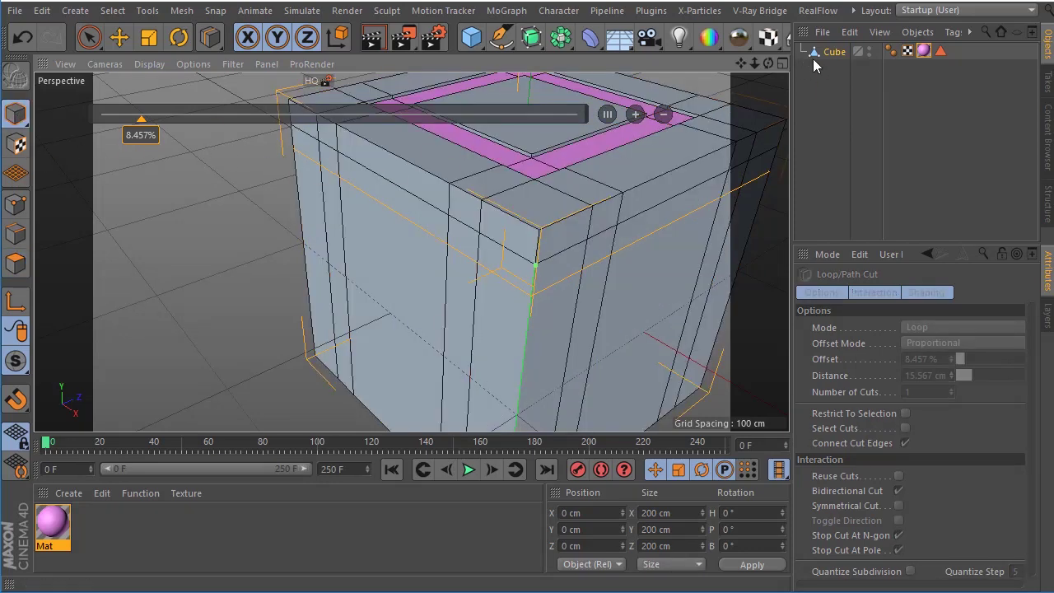
pyautogui.click(838, 51)
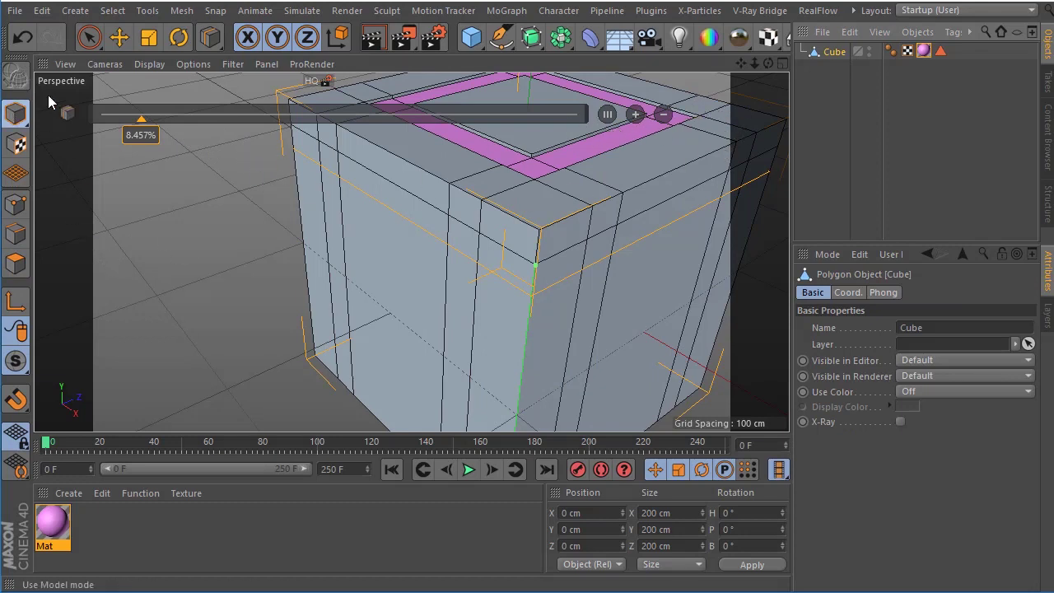
# Select the thin side polygon just below the top edge loop and open the mesh commands
pyautogui.press('e')
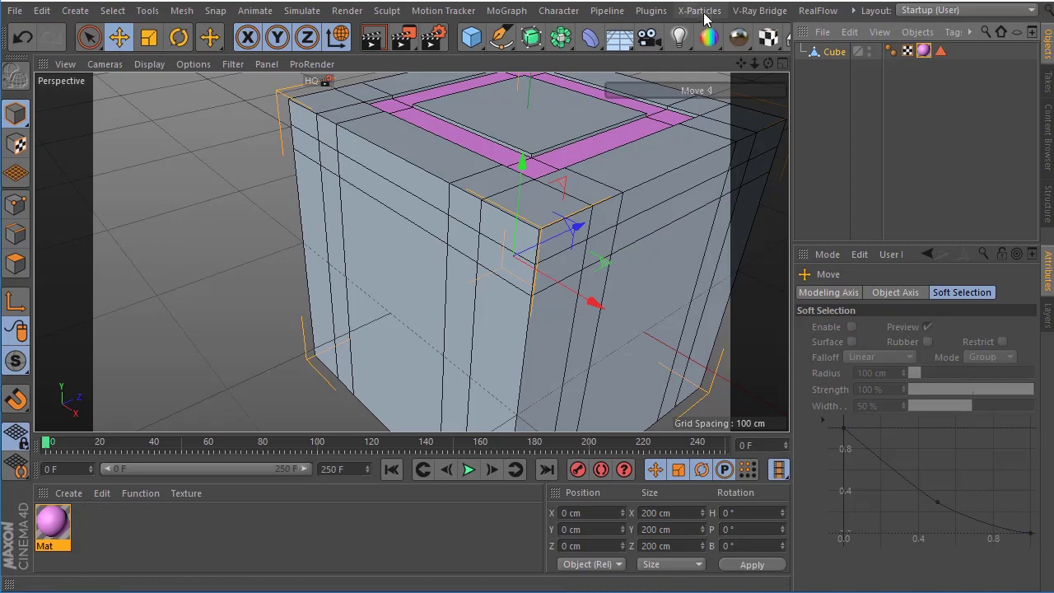
pyautogui.scroll(-3, 411, 253)
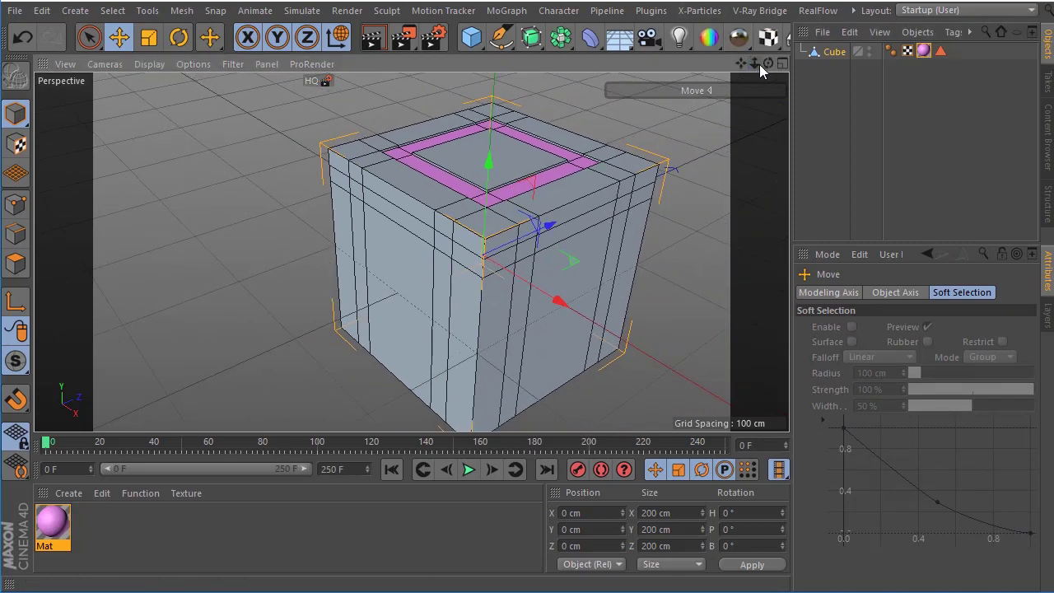
pyautogui.moveTo(759, 64); pyautogui.dragTo(762, 69)
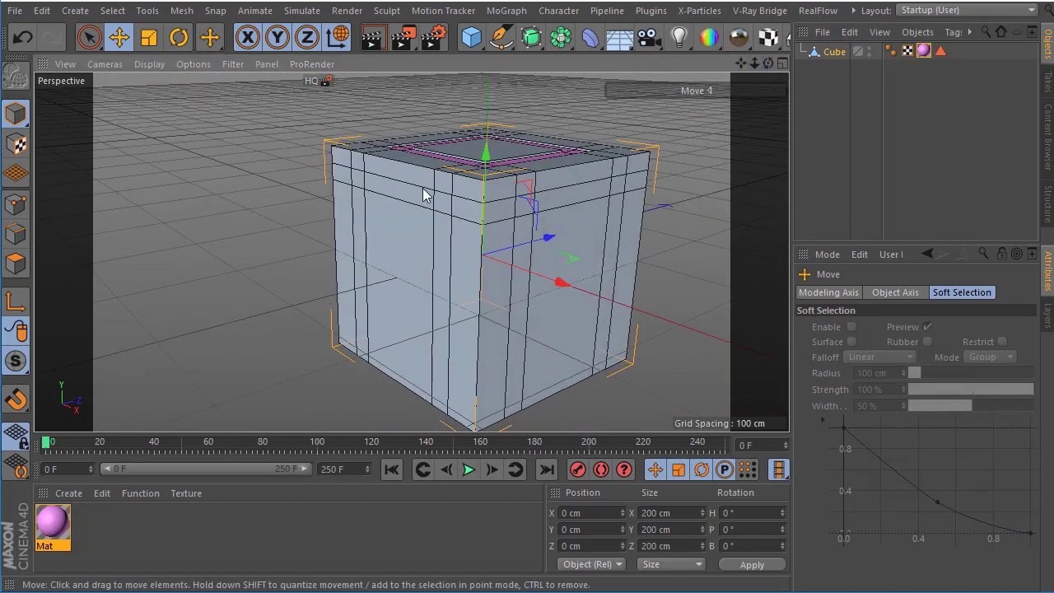
pyautogui.scroll(3, 425, 195)
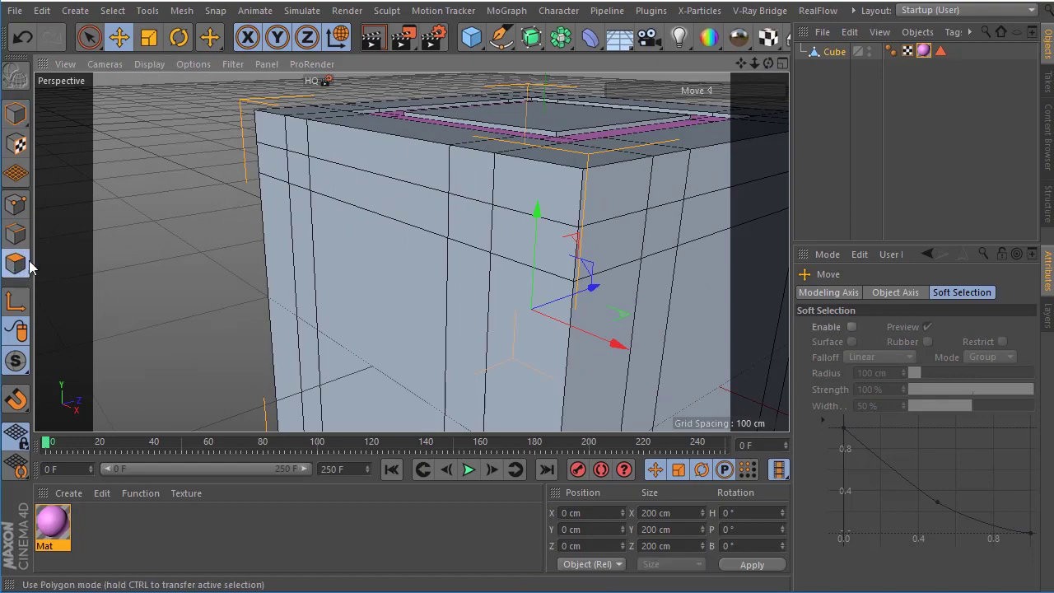
pyautogui.click(15, 264)
pyautogui.click(392, 196)
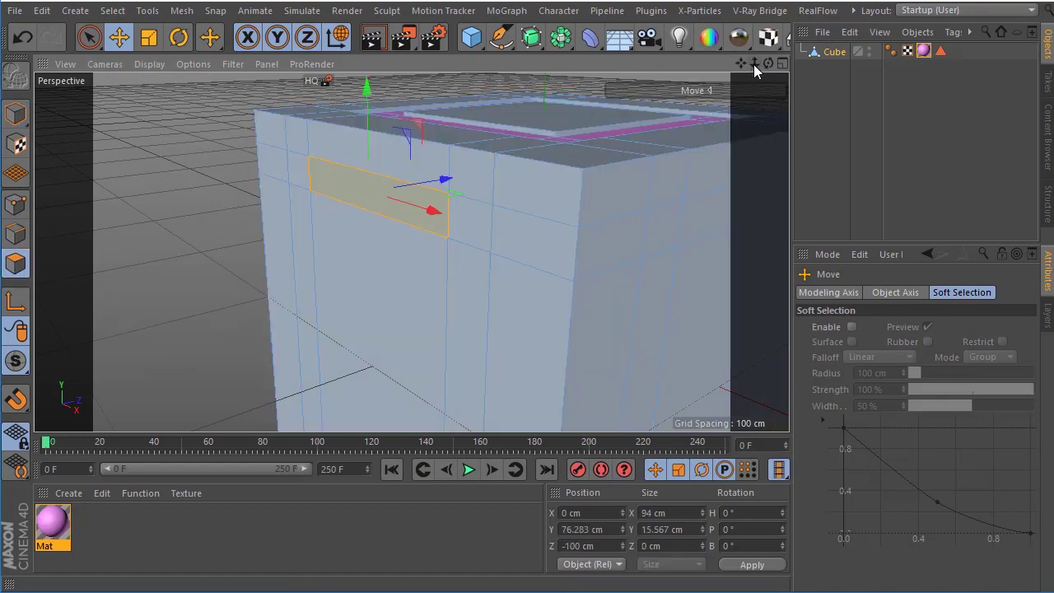
pyautogui.moveTo(754, 64); pyautogui.dragTo(639, 311)
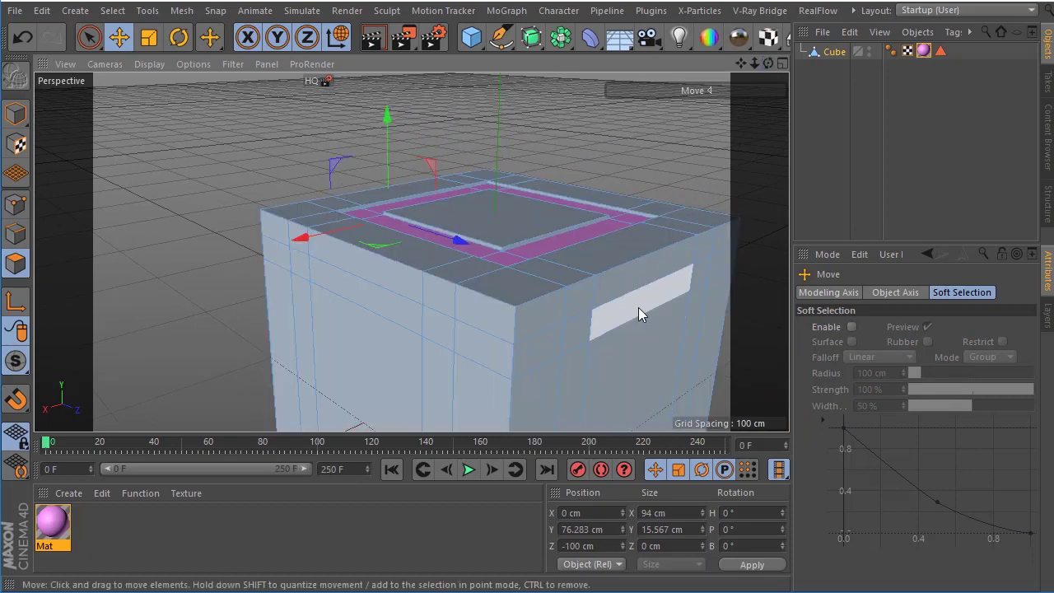
pyautogui.keyDown('shift'); pyautogui.click(639, 307); pyautogui.keyUp('shift')
pyautogui.rightClick(638, 307)
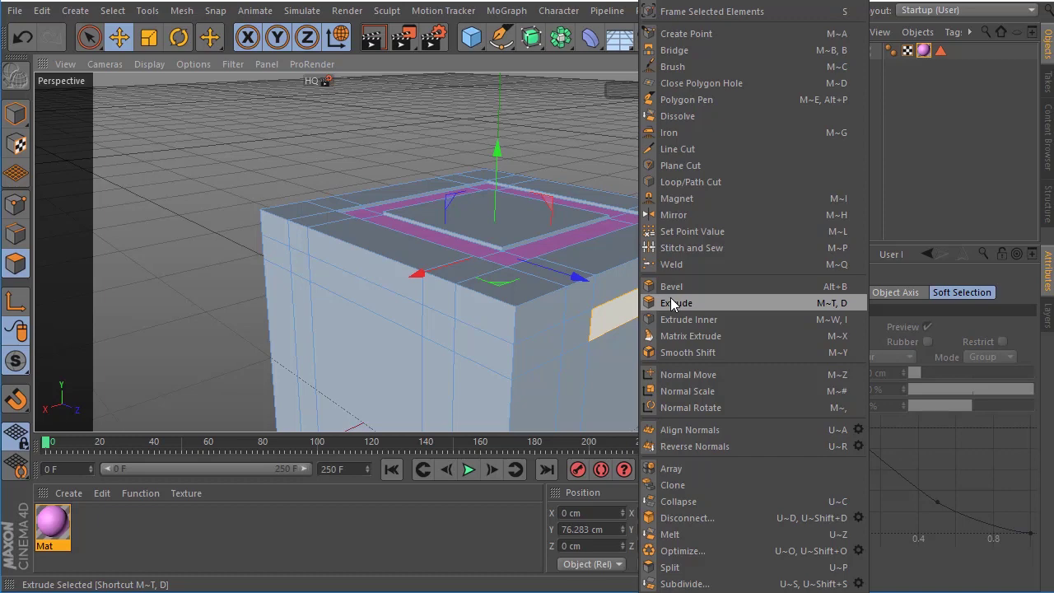
# Extrude the side polygon out 5 cm, then extrude it again to form the tab
pyautogui.click(673, 304)
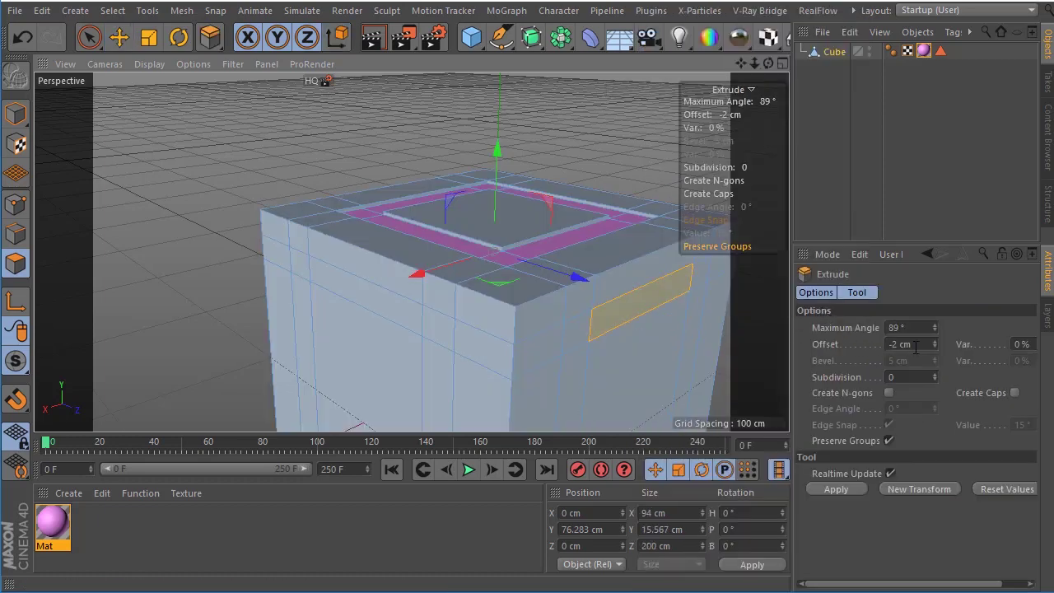
pyautogui.moveTo(916, 346); pyautogui.dragTo(821, 347)
pyautogui.write('5')
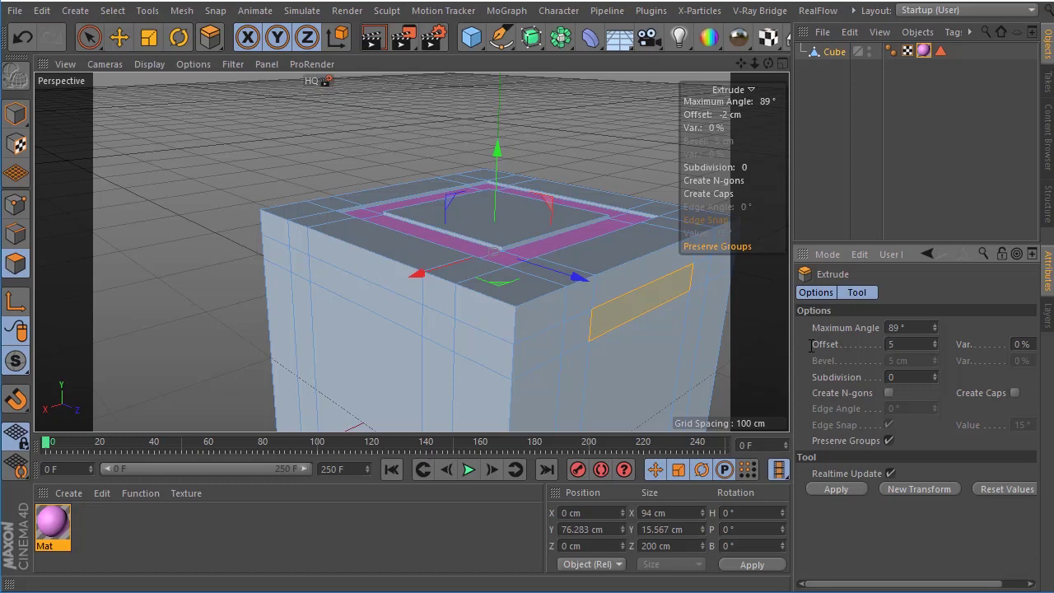
pyautogui.click(847, 491)
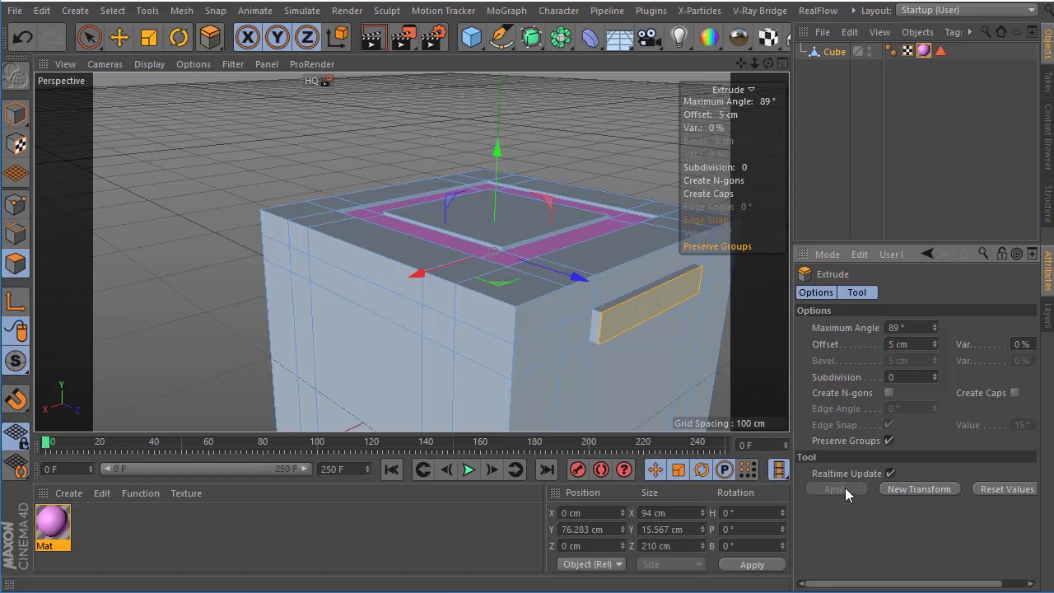
pyautogui.moveTo(767, 65); pyautogui.dragTo(774, 69)
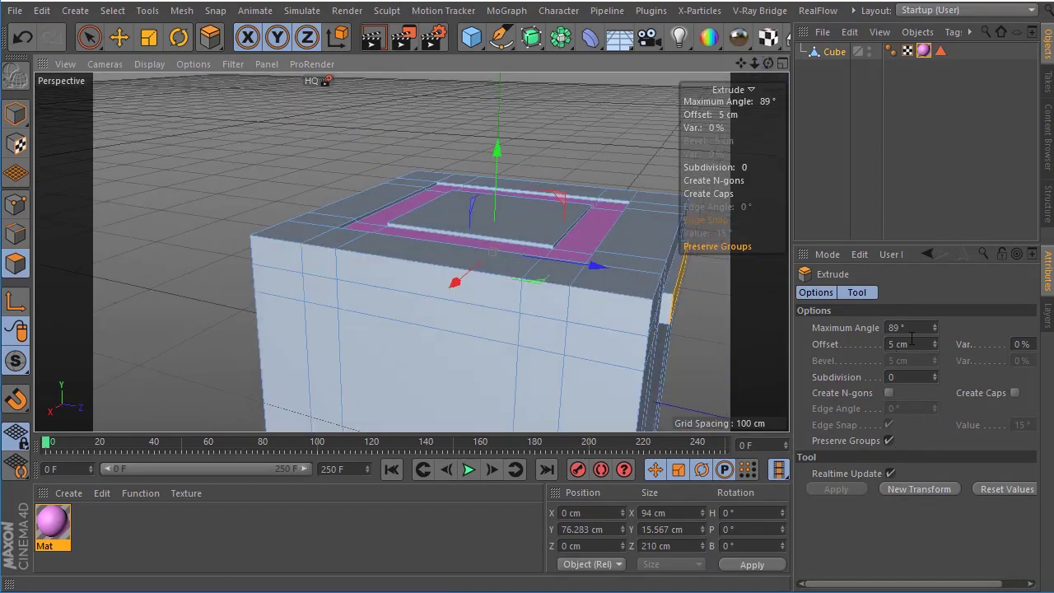
pyautogui.click(925, 489)
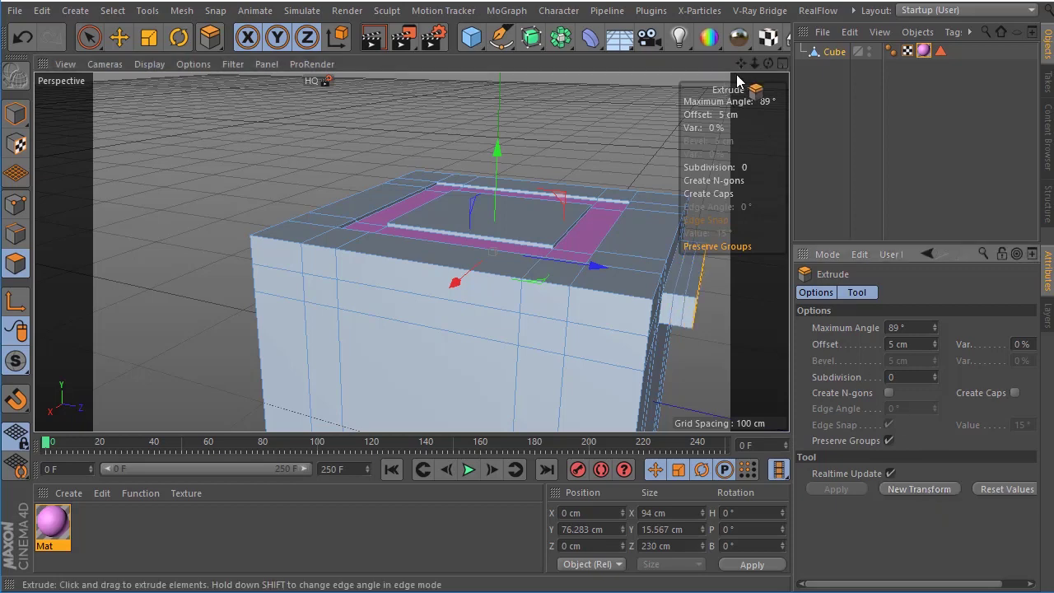
pyautogui.moveTo(742, 64); pyautogui.dragTo(743, 71)
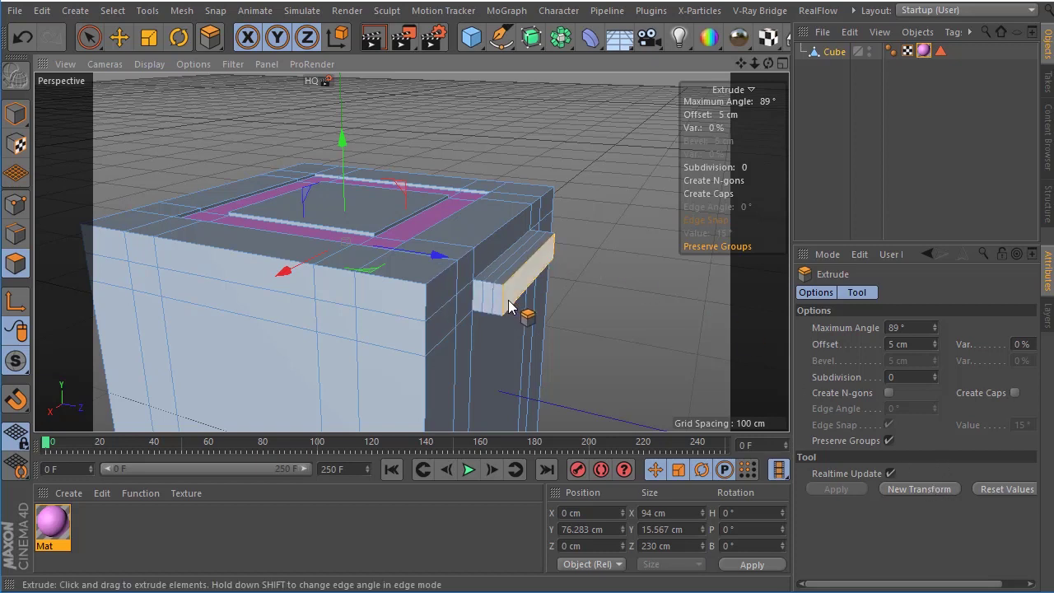
pyautogui.click(916, 348)
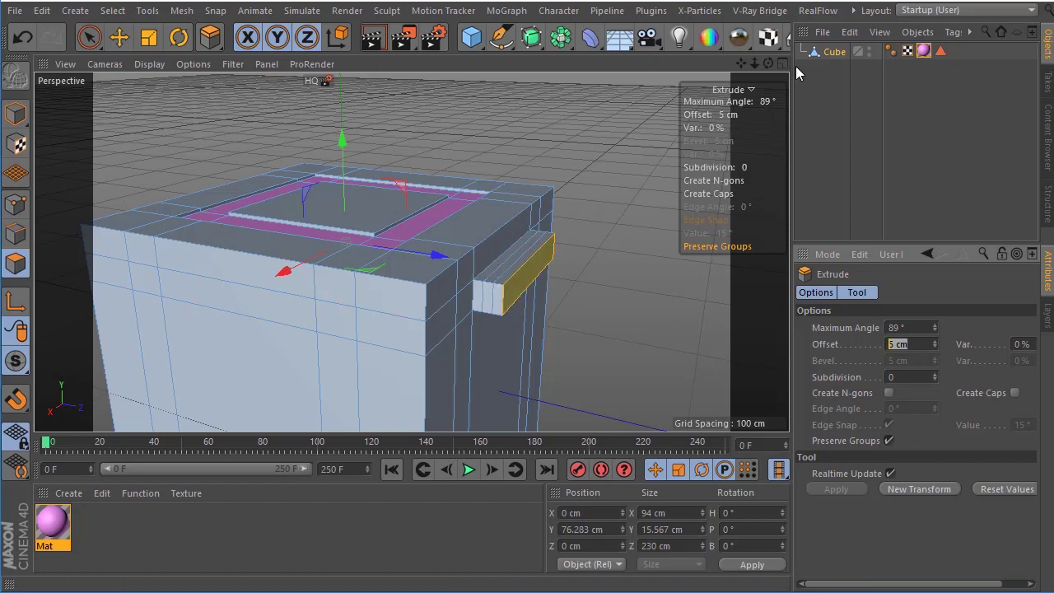
pyautogui.moveTo(769, 64); pyautogui.dragTo(775, 99)
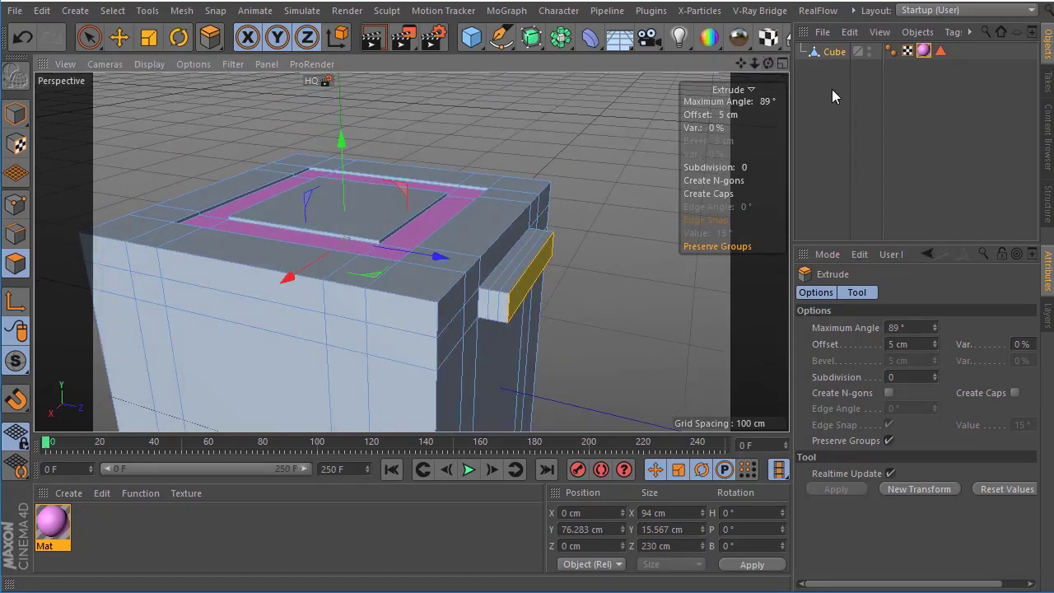
pyautogui.moveTo(752, 64); pyautogui.dragTo(671, 180)
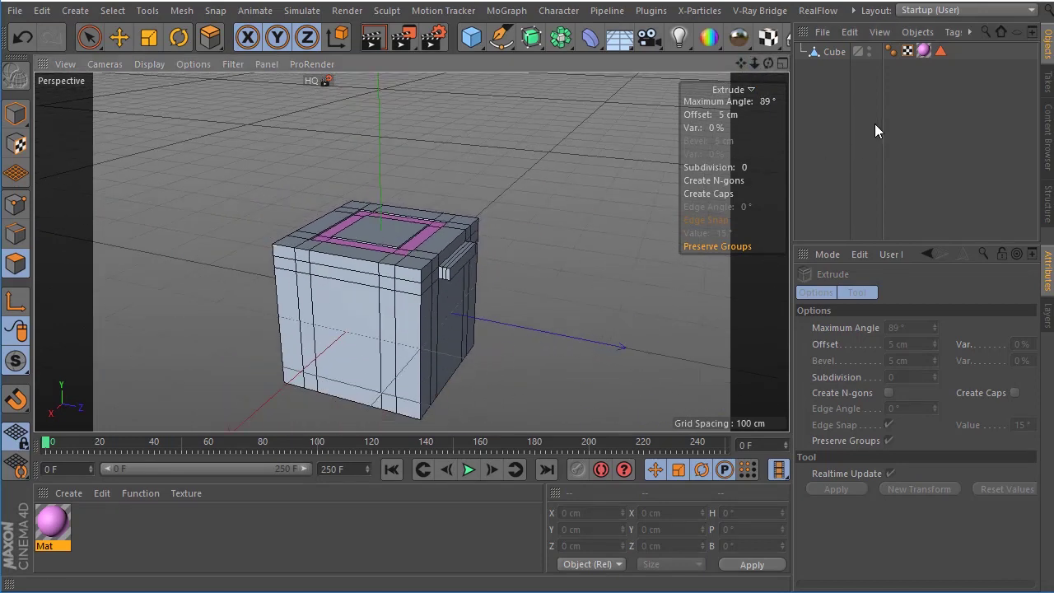
# Select all the cube's polygons and maximise the Front view
pyautogui.click(821, 52)
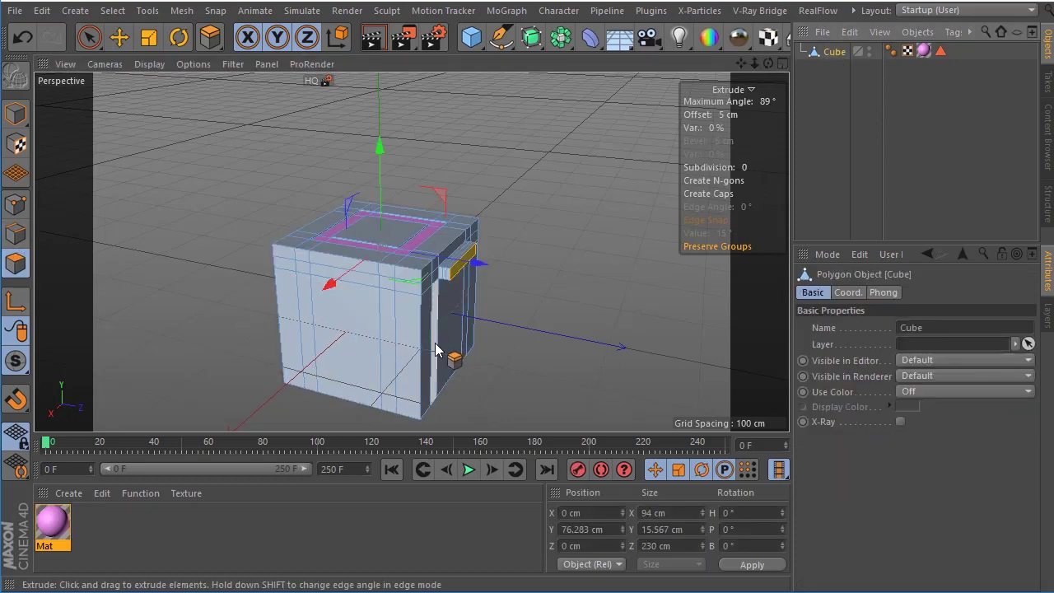
pyautogui.hotkey('ctrl', 'a')
pyautogui.scroll(3, 437, 345)
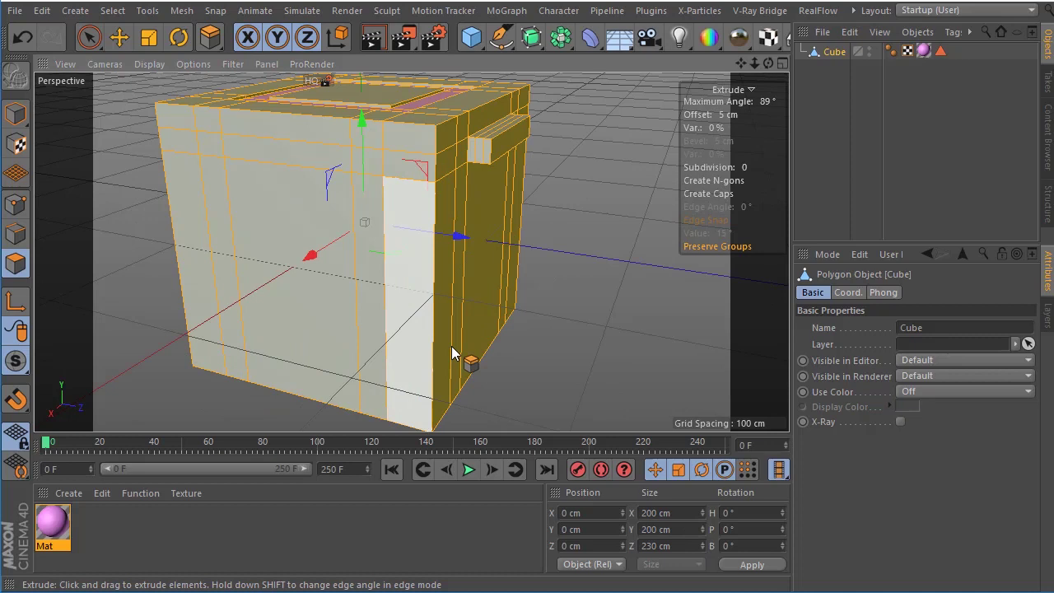
pyautogui.click(778, 60)
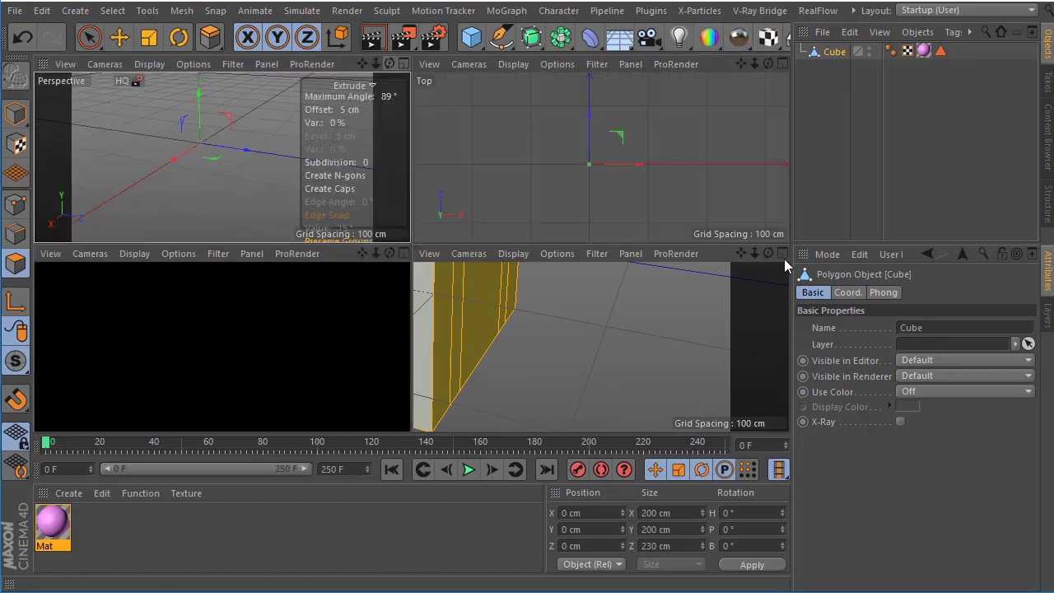
pyautogui.click(782, 254)
pyautogui.scroll(5, 482, 280)
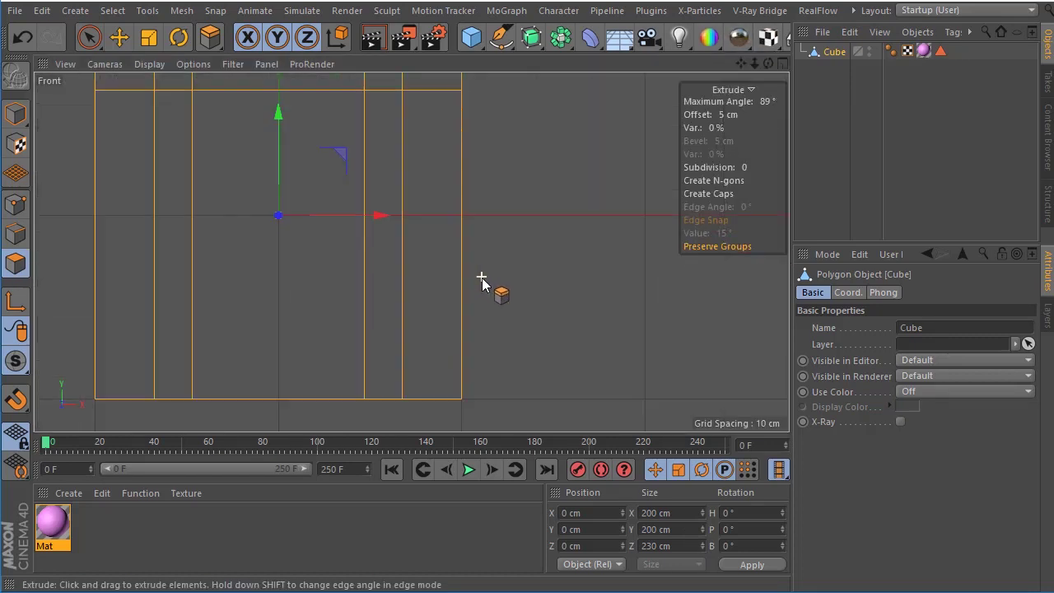
pyautogui.scroll(-2, 317, 272)
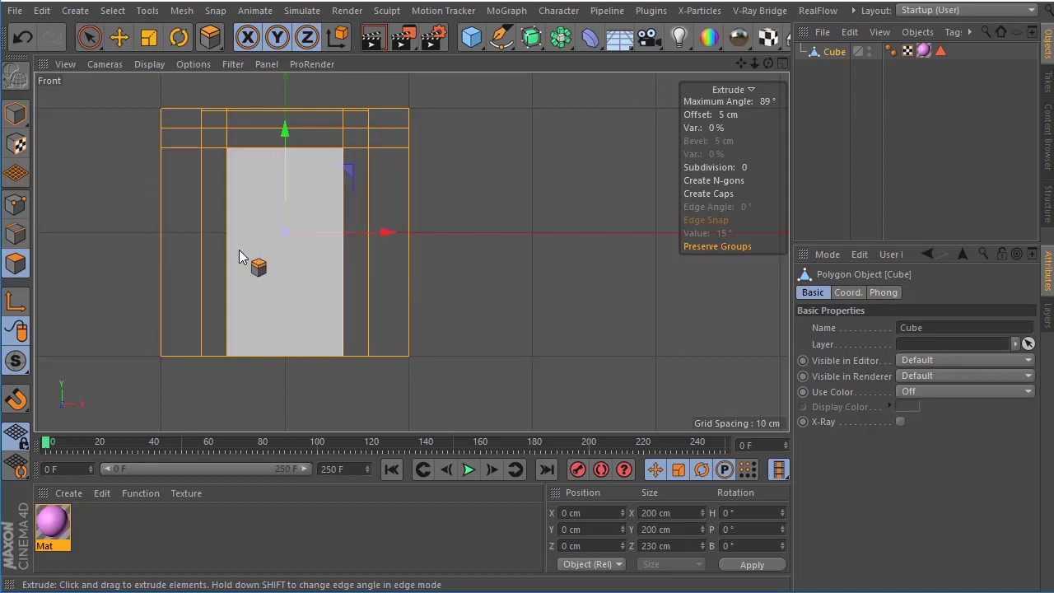
# Cut a new edge loop around the box near its base at 88.044%
pyautogui.rightClick(224, 264)
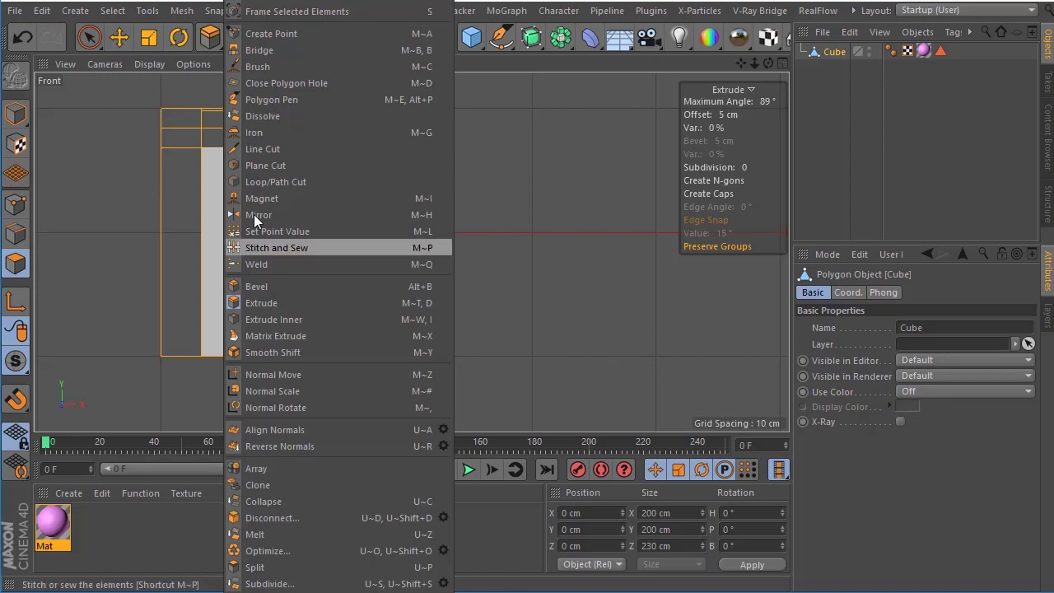
pyautogui.click(274, 181)
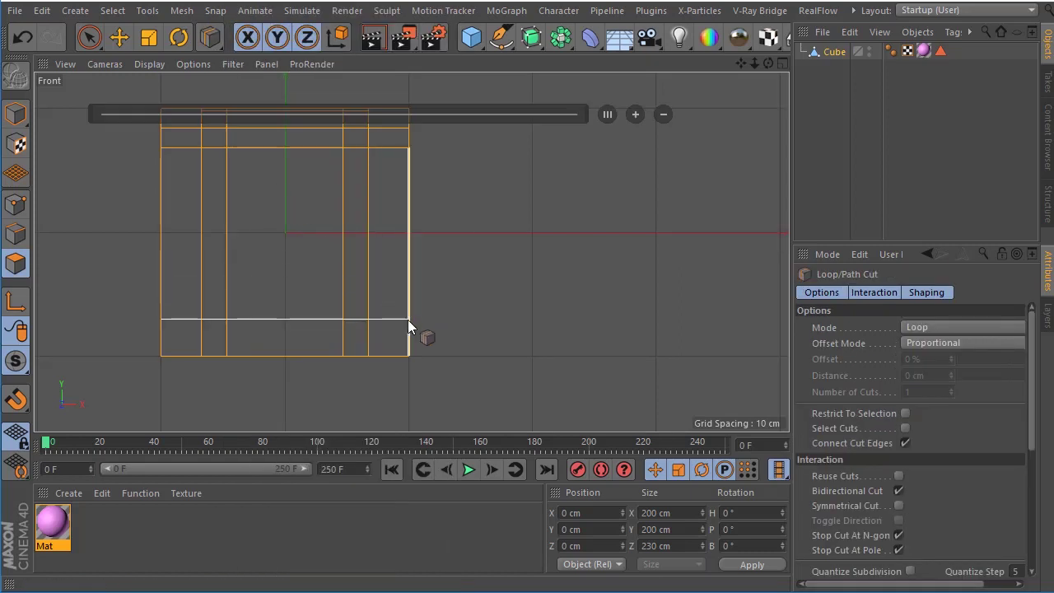
pyautogui.scroll(3, 409, 328)
pyautogui.scroll(2, 412, 334)
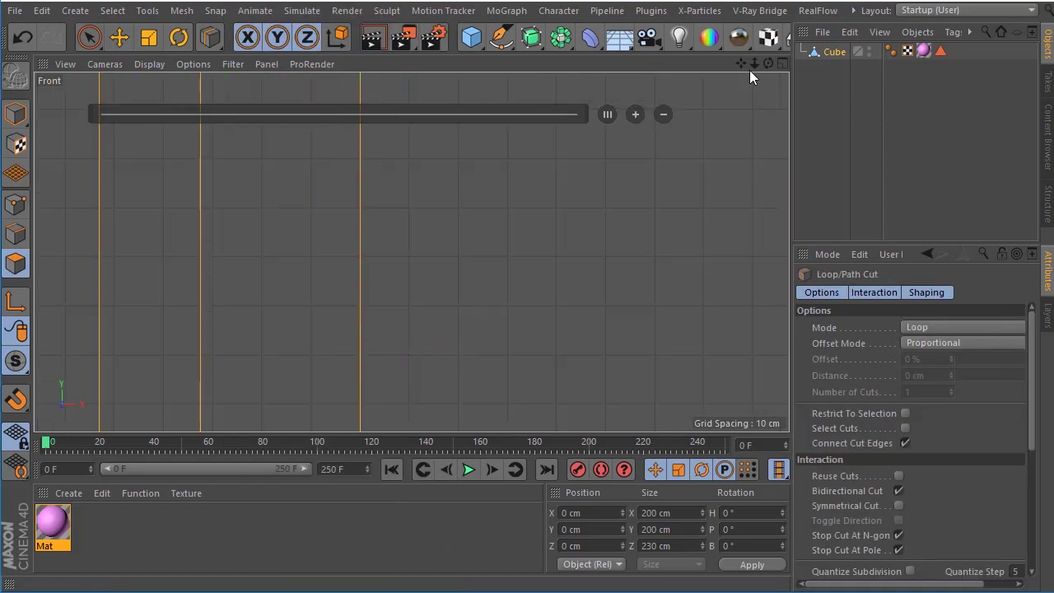
pyautogui.moveTo(742, 64); pyautogui.dragTo(557, 277)
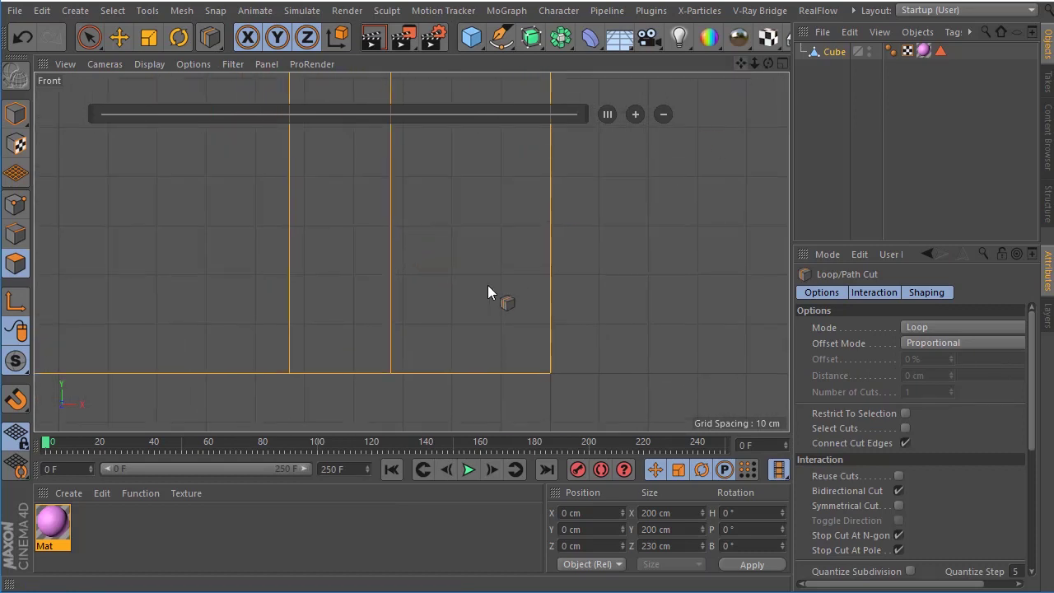
pyautogui.click(555, 275)
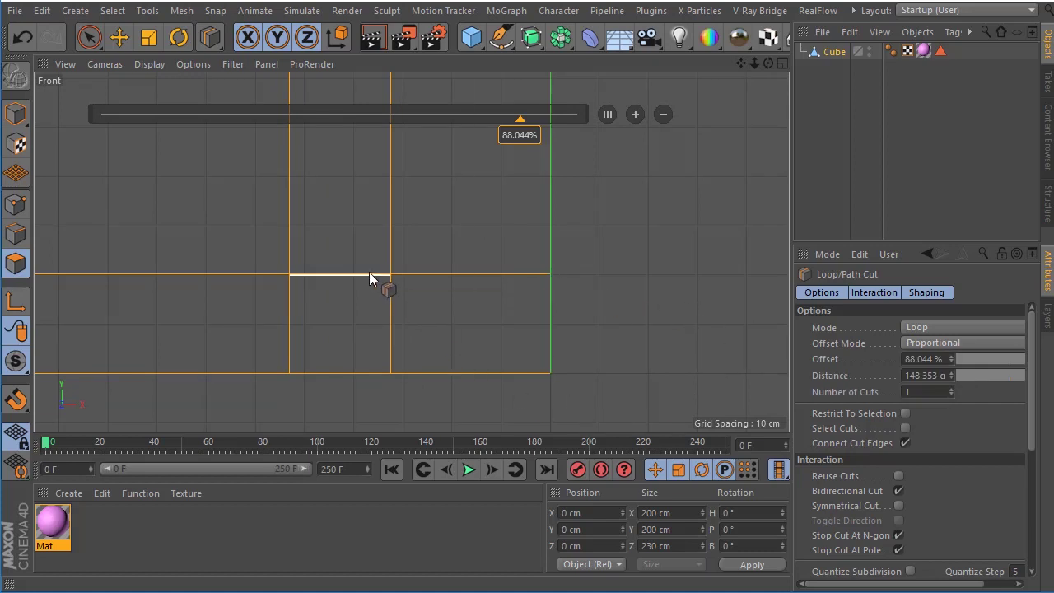
pyautogui.scroll(-4, 371, 272)
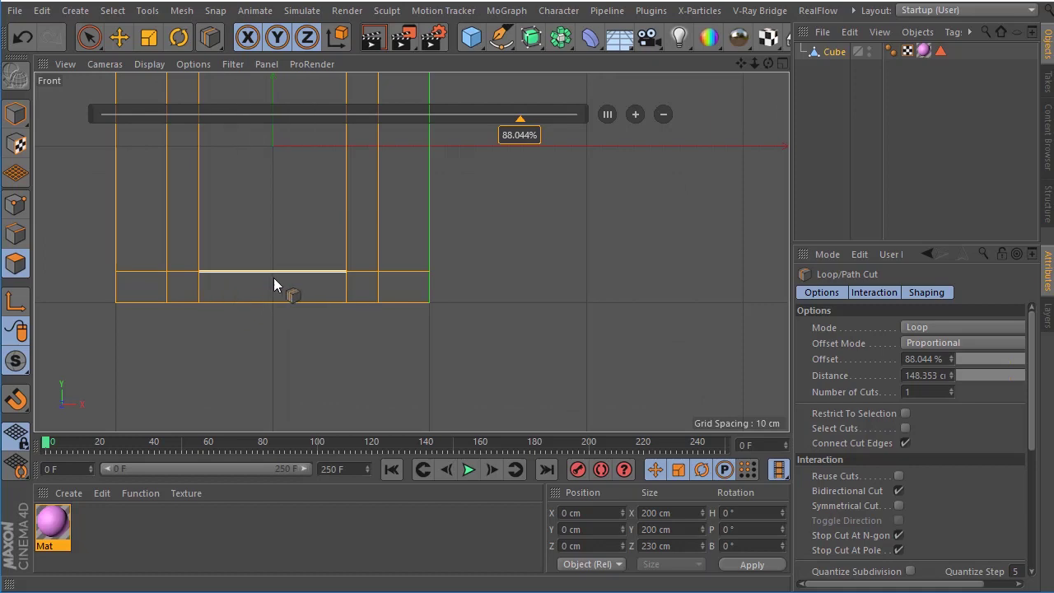
# In the Perspective view, loop-select the ring of wall faces using U~L Loop Selection
pyautogui.click(782, 63)
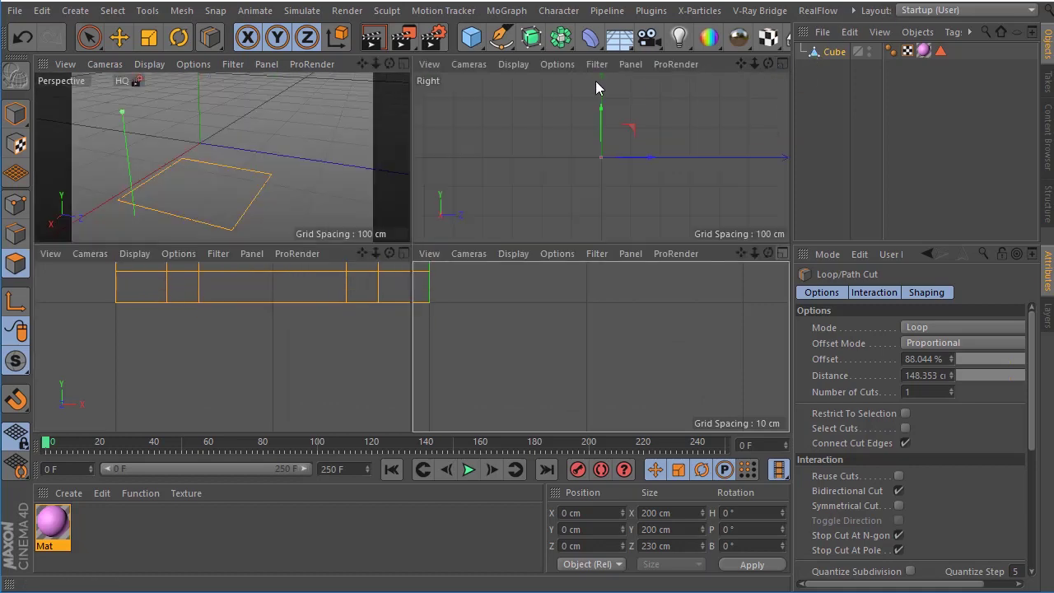
pyautogui.click(402, 63)
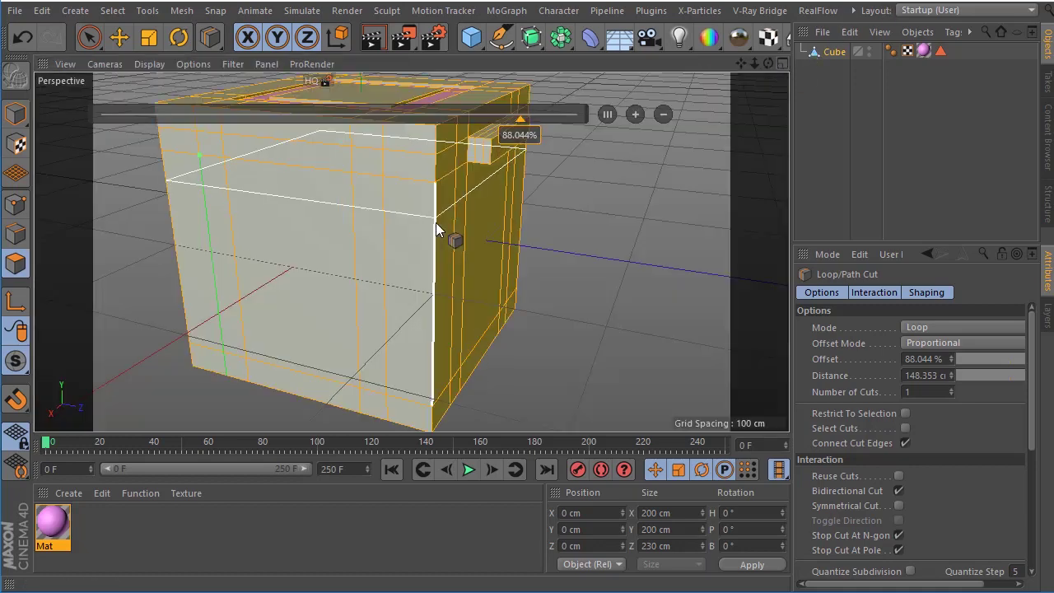
pyautogui.click(15, 113)
pyautogui.click(15, 263)
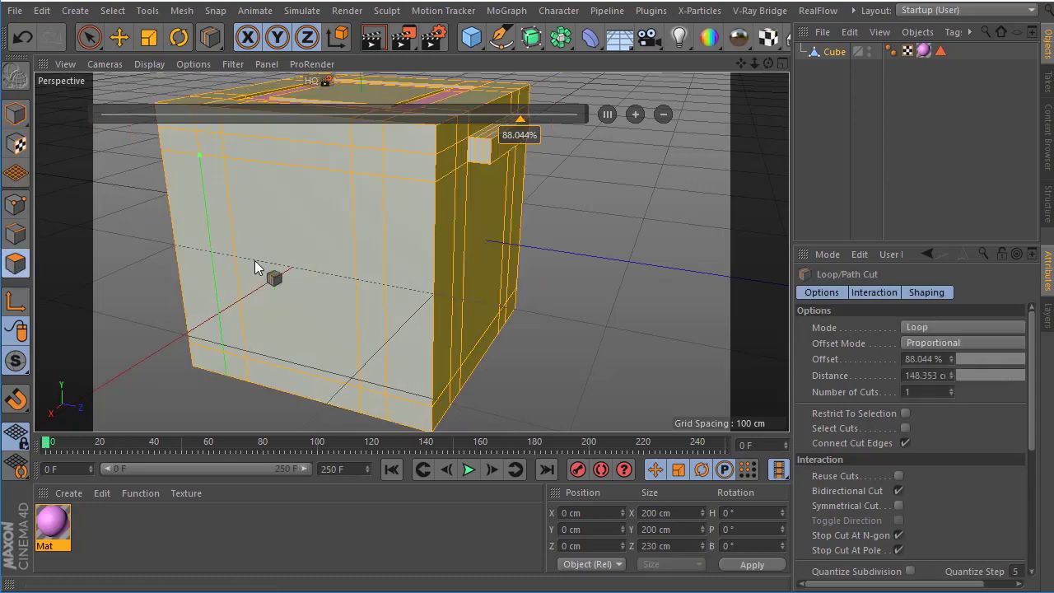
pyautogui.click(14, 113)
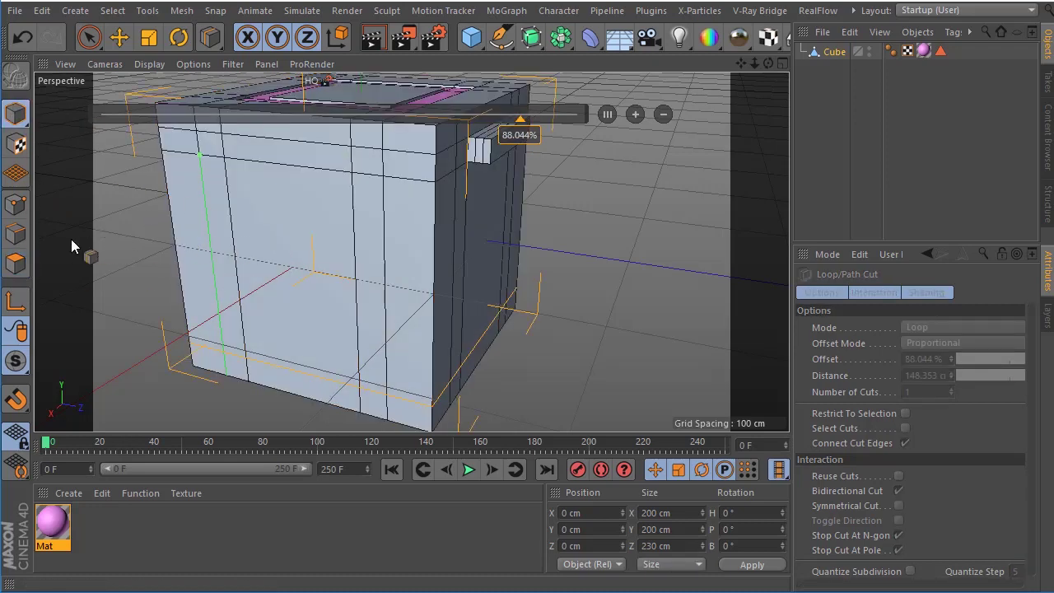
pyautogui.click(15, 264)
pyautogui.press('u')
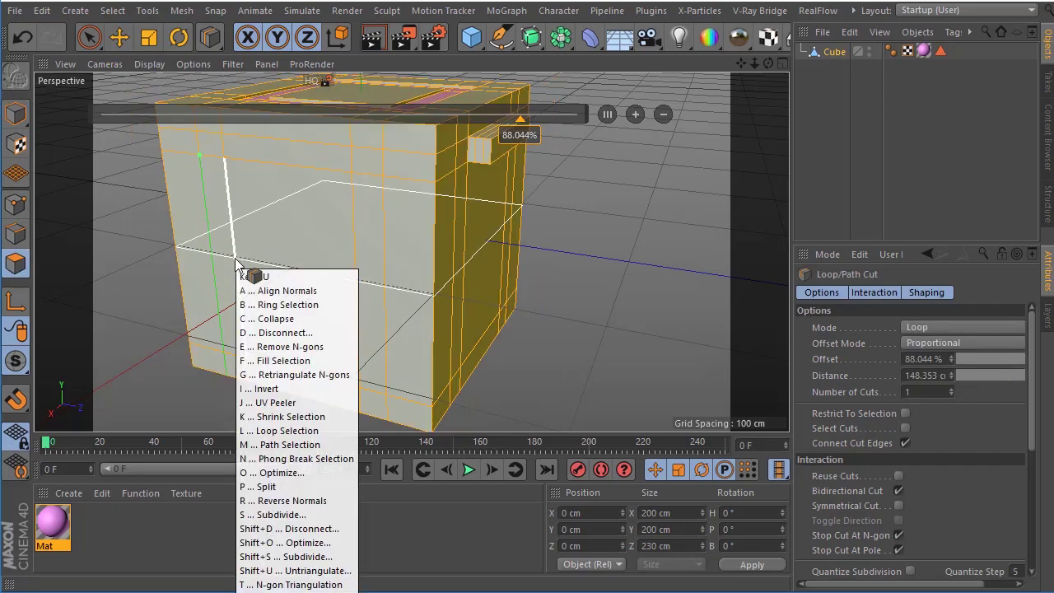
pyautogui.press('l')
pyautogui.click(422, 257)
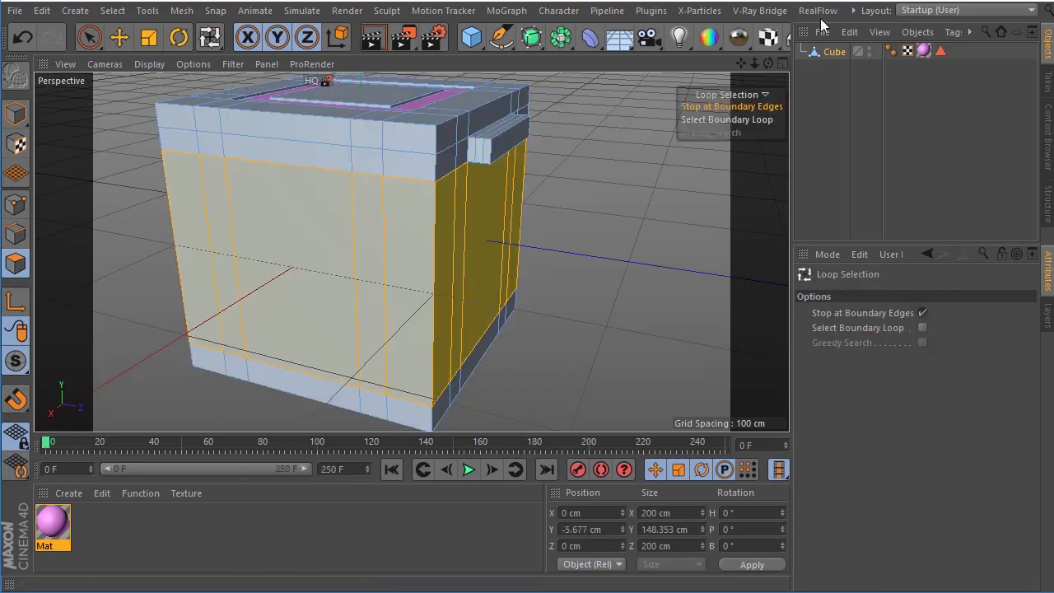
pyautogui.moveTo(767, 64); pyautogui.dragTo(756, 50)
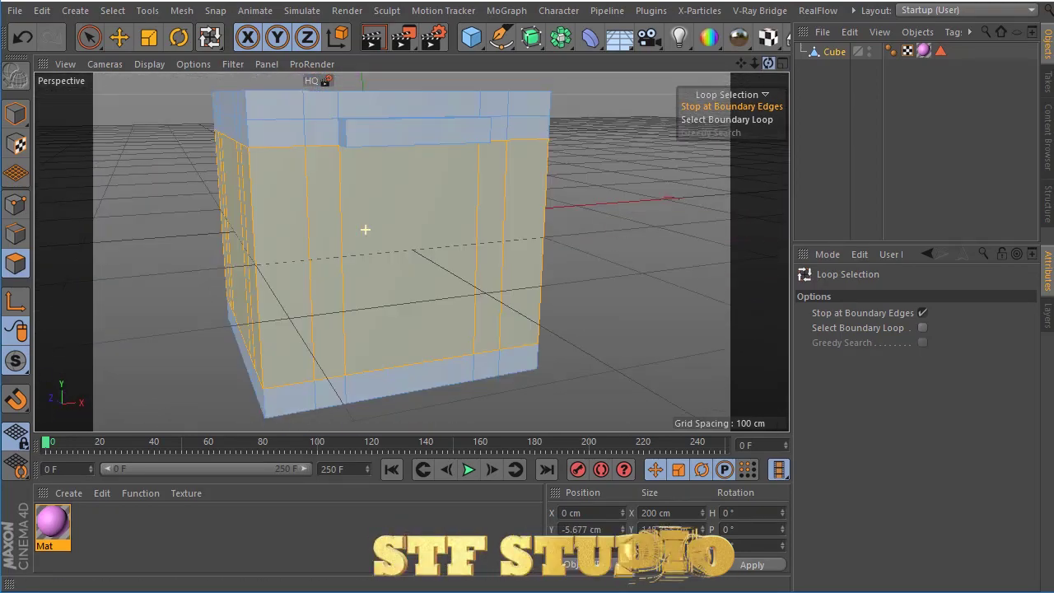
# Create material Mat.1 with Color and Reflectance off and Transparency on at refraction 1.8
pyautogui.doubleClick(133, 534)
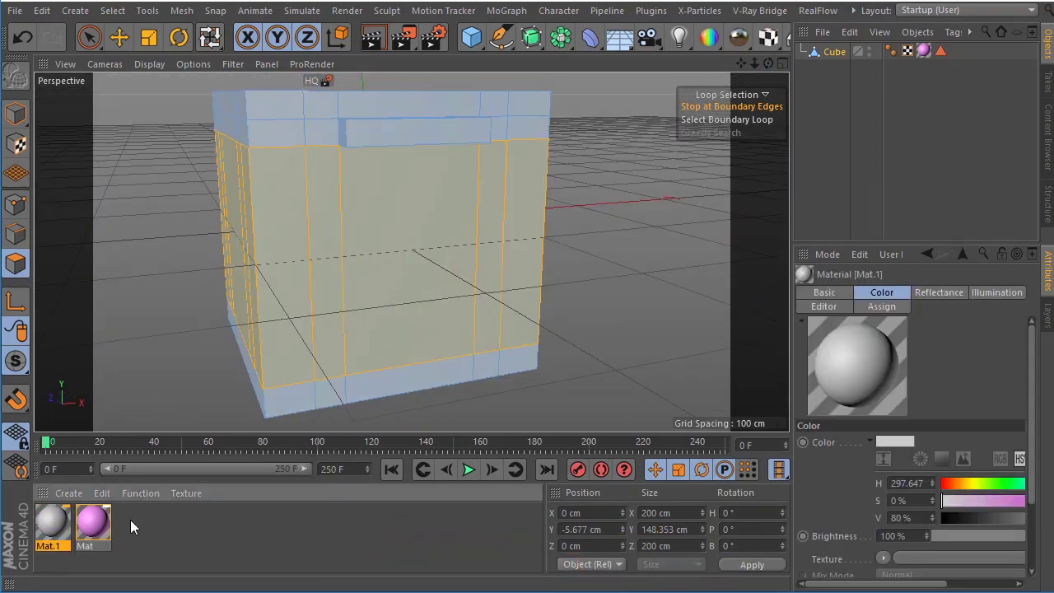
pyautogui.doubleClick(50, 520)
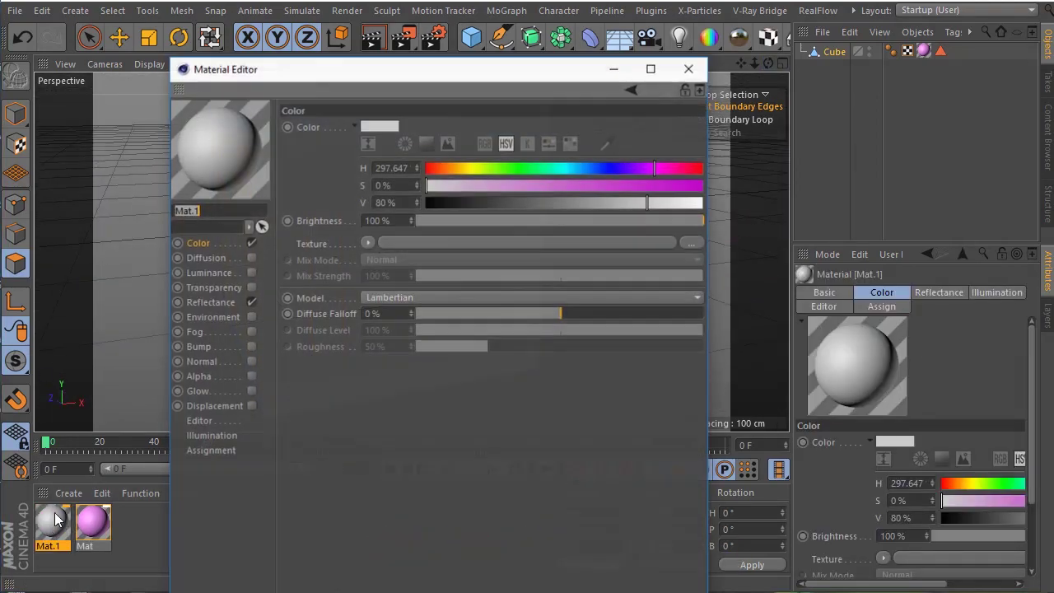
pyautogui.click(251, 287)
pyautogui.click(251, 243)
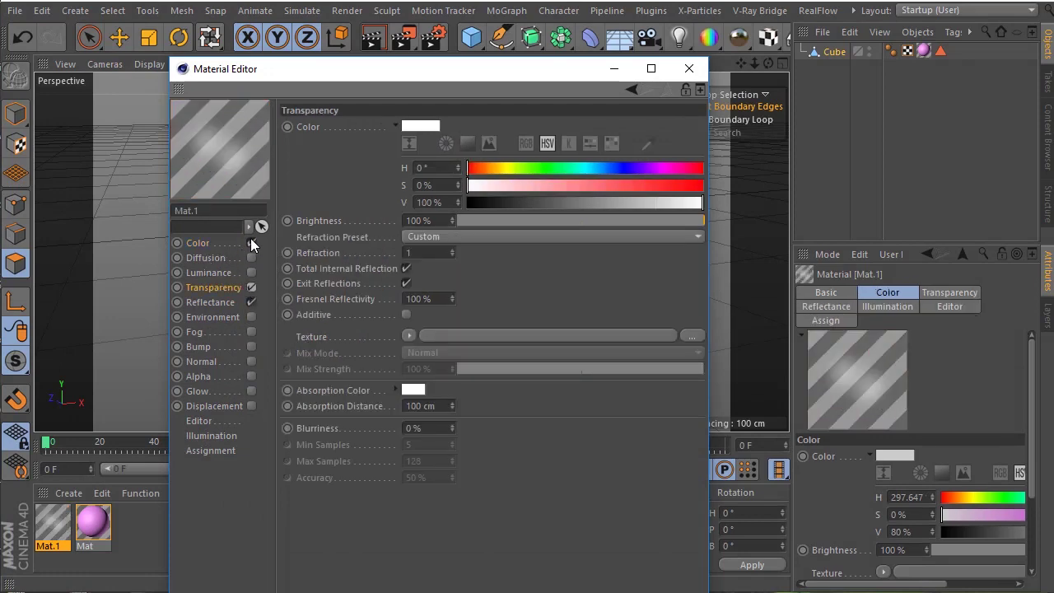
pyautogui.click(249, 288)
pyautogui.click(220, 303)
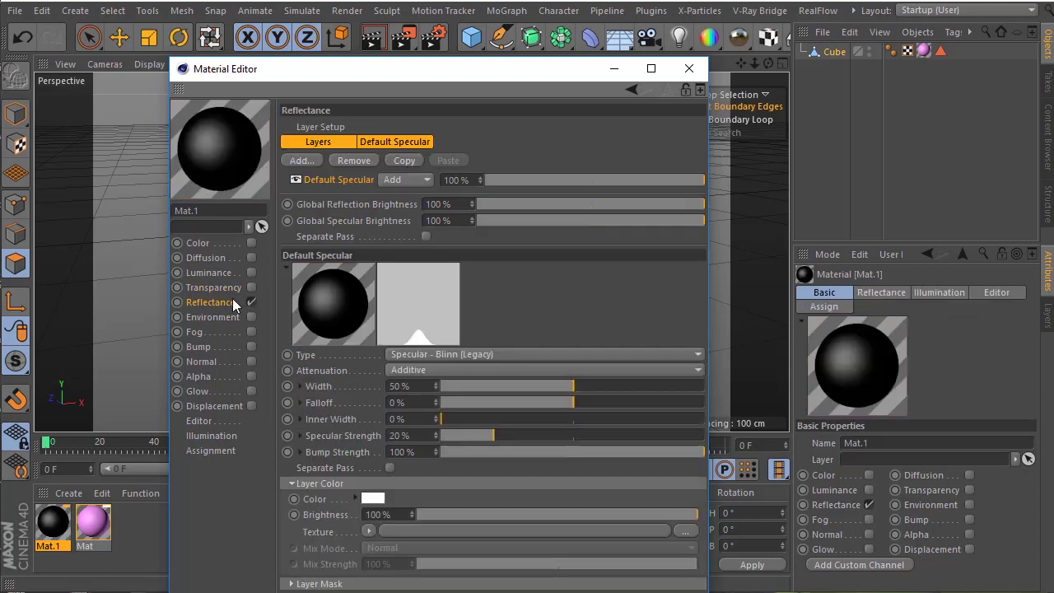
pyautogui.click(251, 287)
pyautogui.click(250, 303)
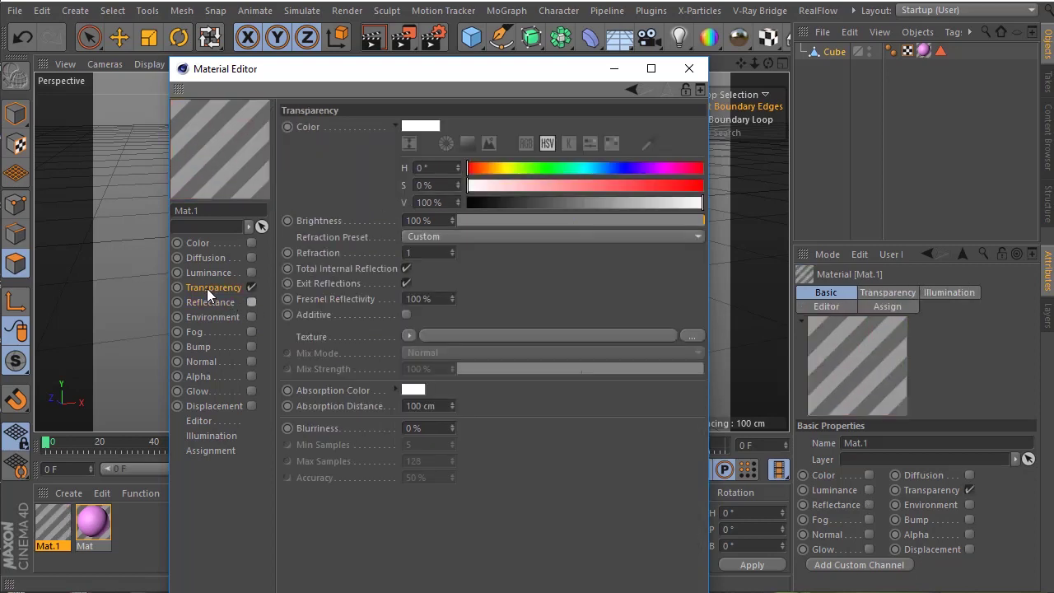
pyautogui.doubleClick(422, 255)
pyautogui.write('1.8')
pyautogui.press('Return')
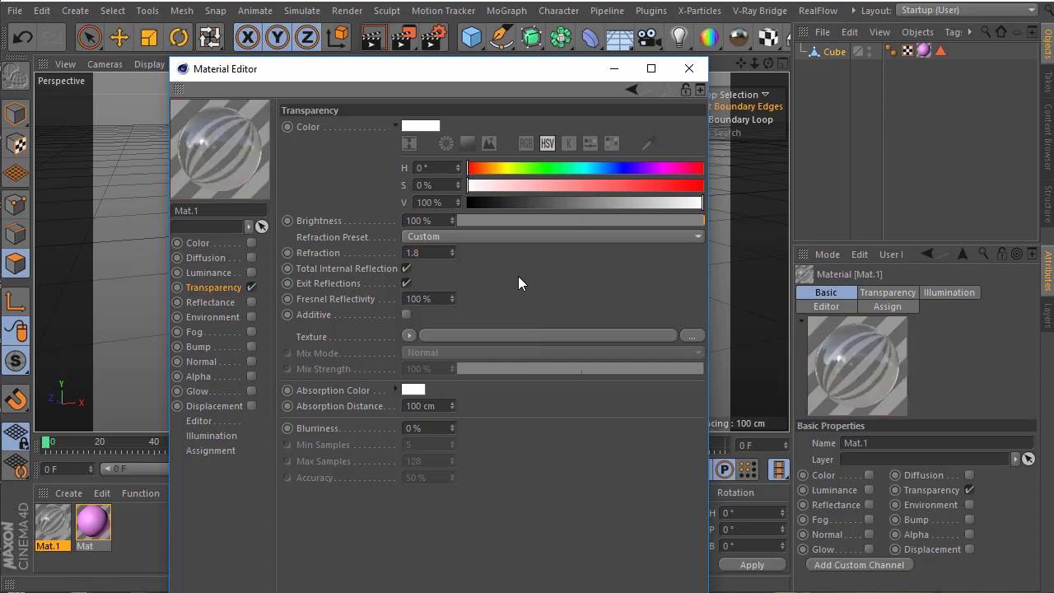
pyautogui.click(690, 69)
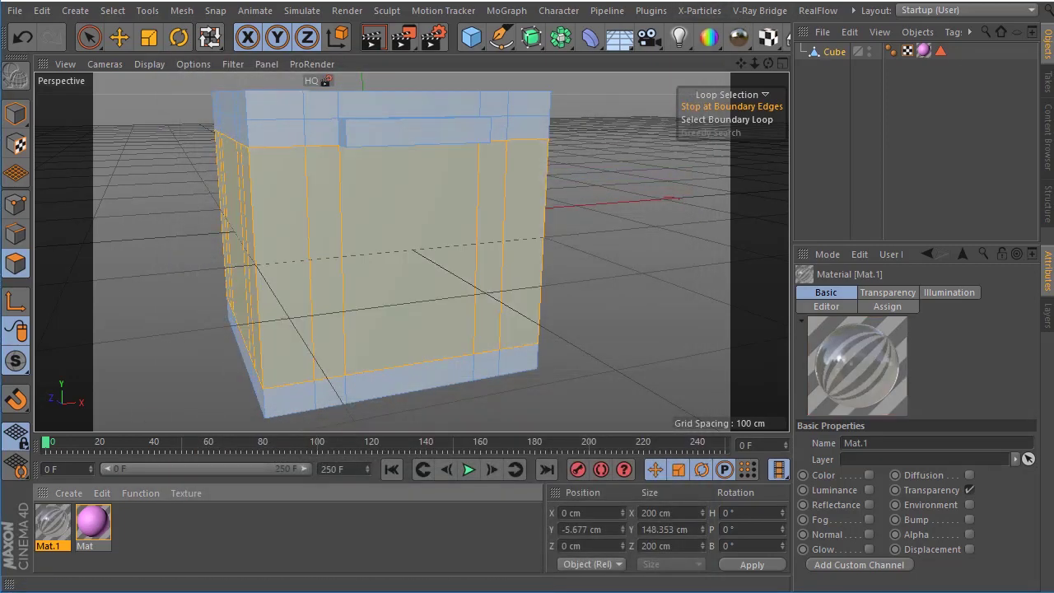
# Apply Mat.1 to the selected box wall polygons, deselect all, and start a Render View preview
pyautogui.moveTo(66, 530); pyautogui.dragTo(368, 345)
pyautogui.moveTo(396, 271); pyautogui.dragTo(396, 271)
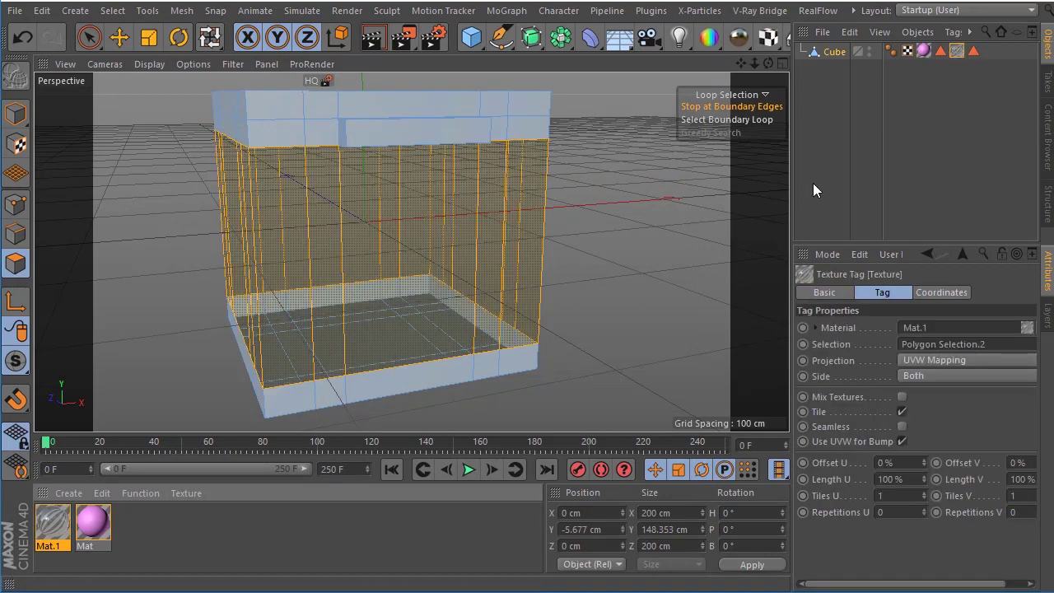
pyautogui.click(813, 189)
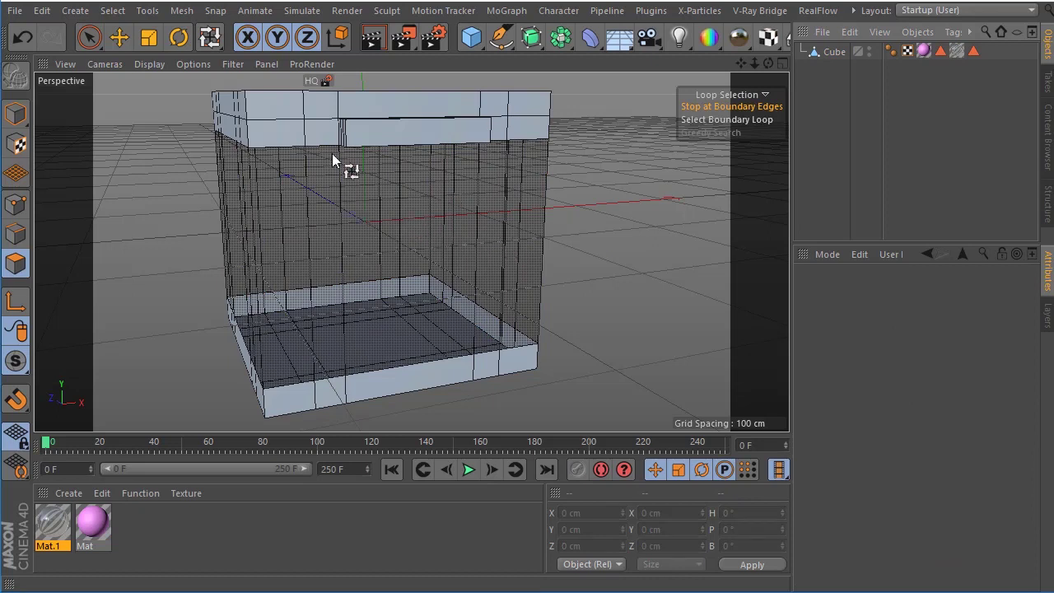
pyautogui.click(370, 39)
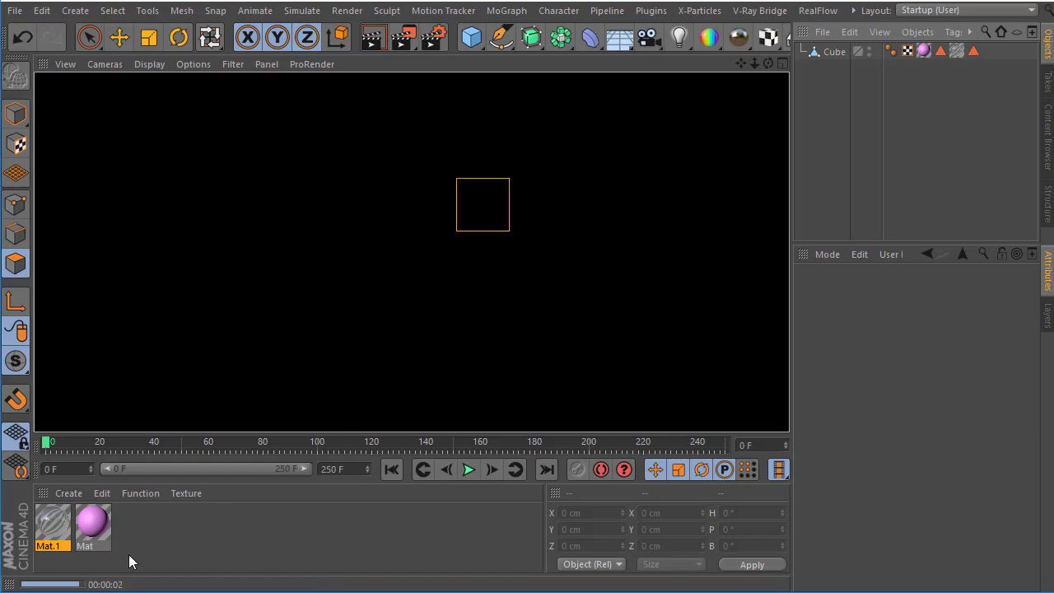
# Switch the renderer to Standard with Global Illumination off and render a preview
pyautogui.click(206, 537)
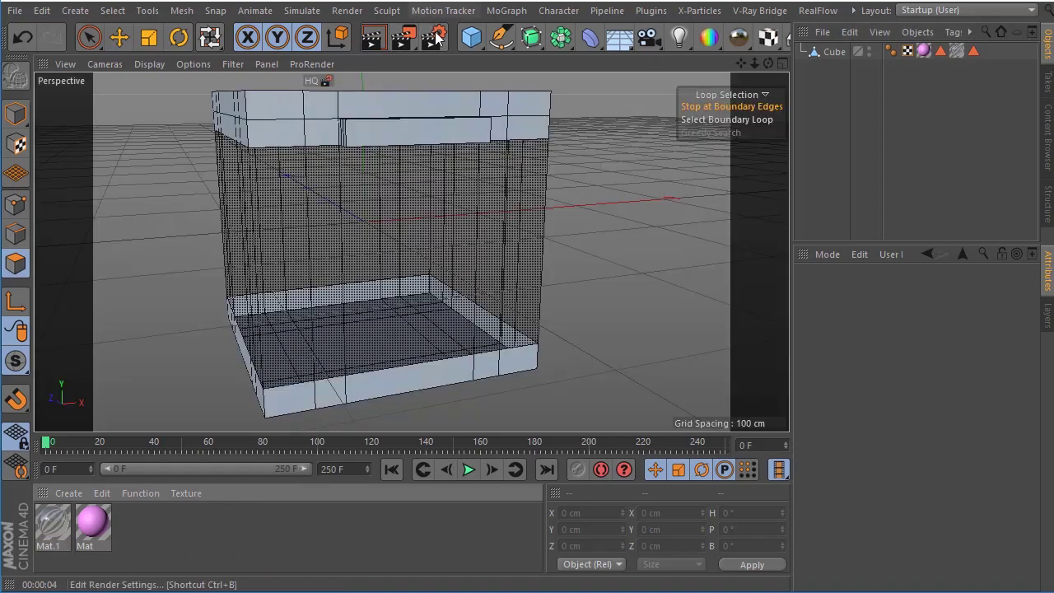
pyautogui.click(434, 37)
pyautogui.click(16, 168)
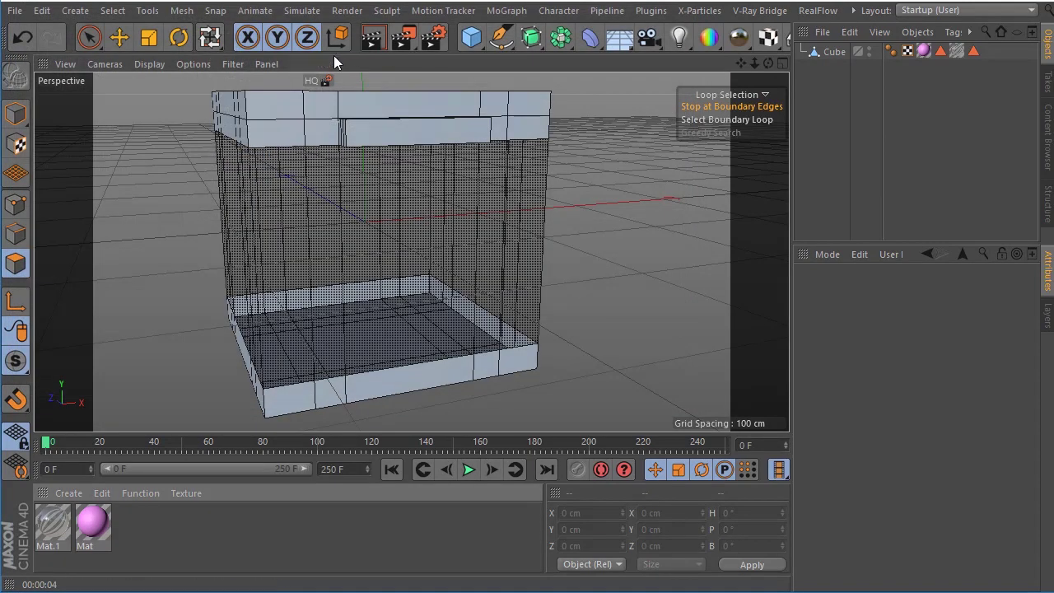
pyautogui.click(433, 39)
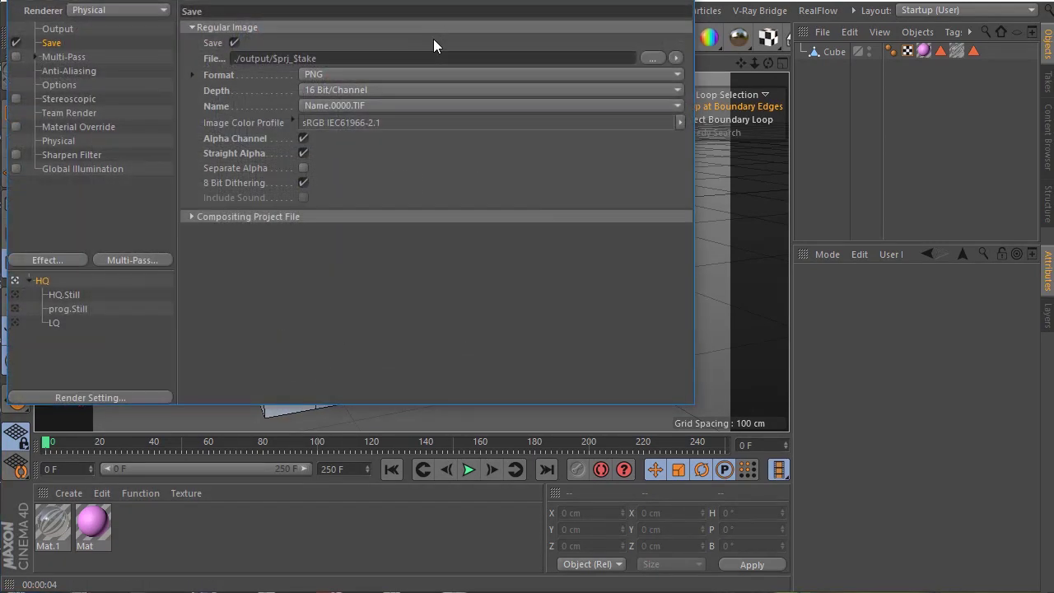
pyautogui.click(107, 11)
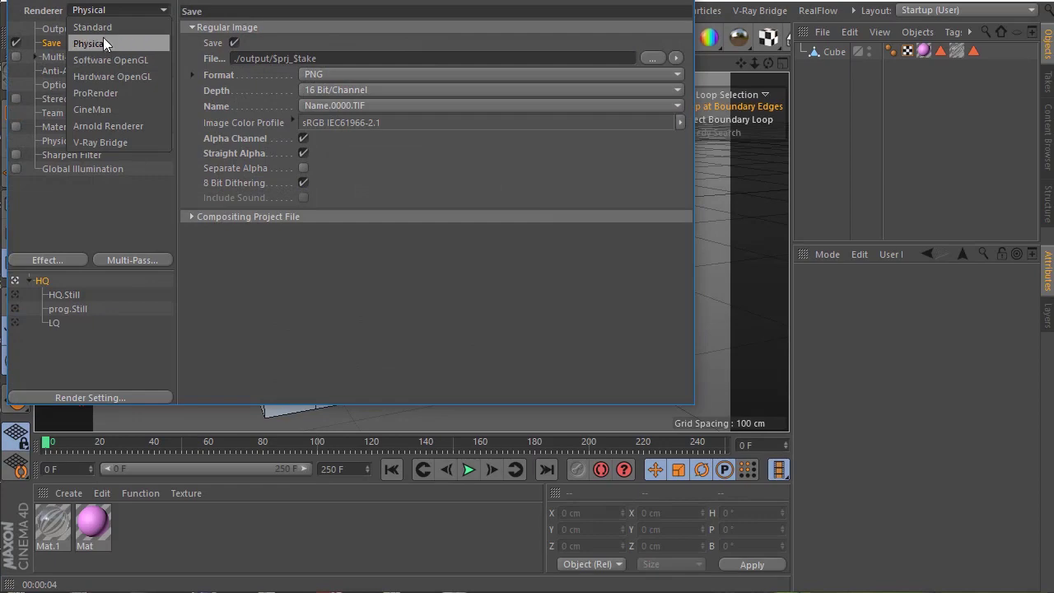
pyautogui.click(108, 28)
pyautogui.click(289, 527)
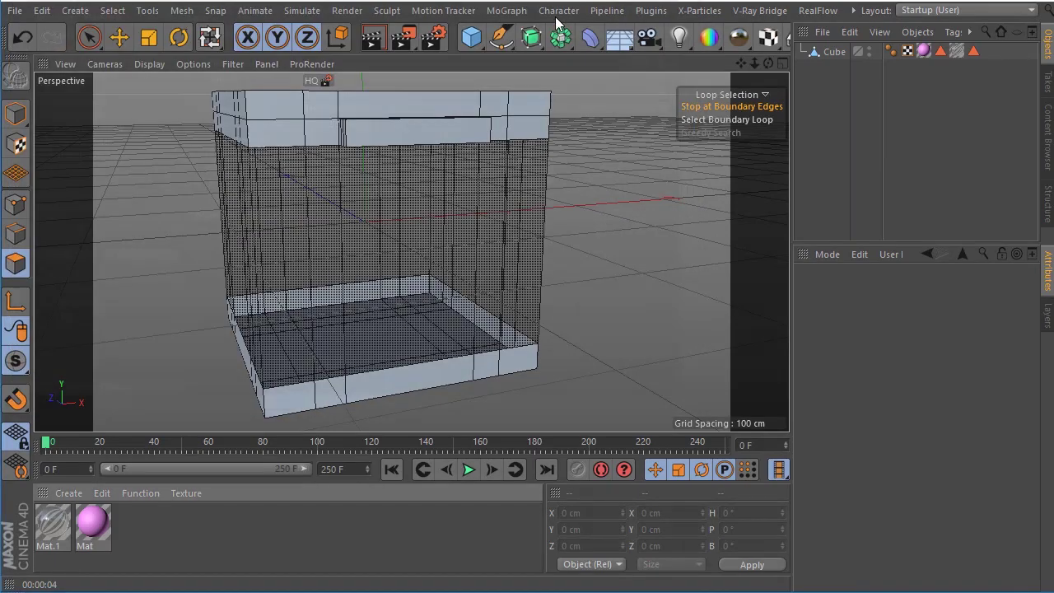
pyautogui.click(371, 46)
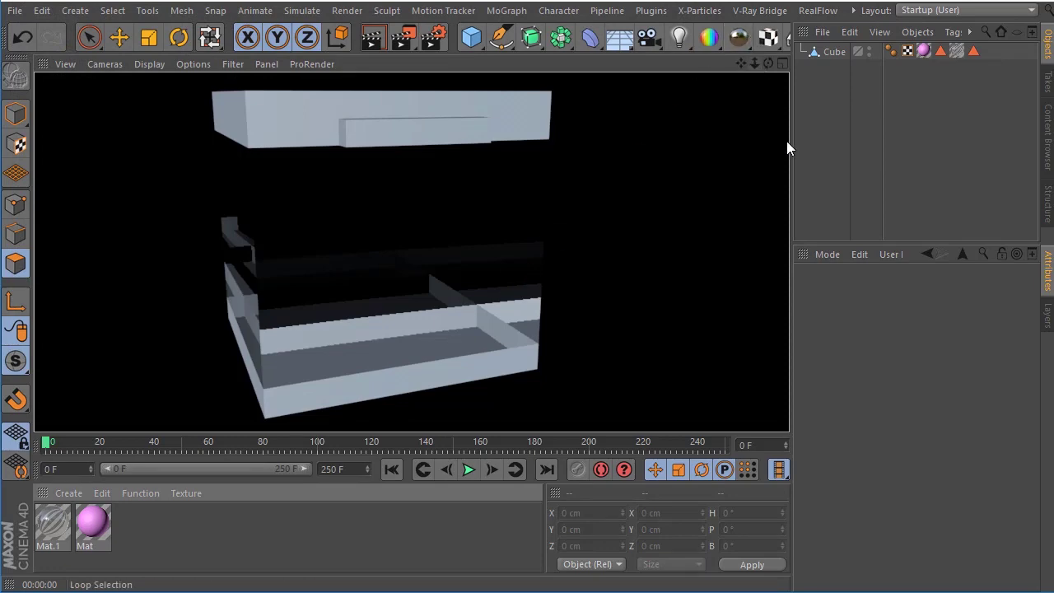
# Clear the render and add a 400 × 400 cm Plane object to the scene
pyautogui.click(424, 207)
pyautogui.scroll(-3, 504, 208)
pyautogui.scroll(-3, 504, 207)
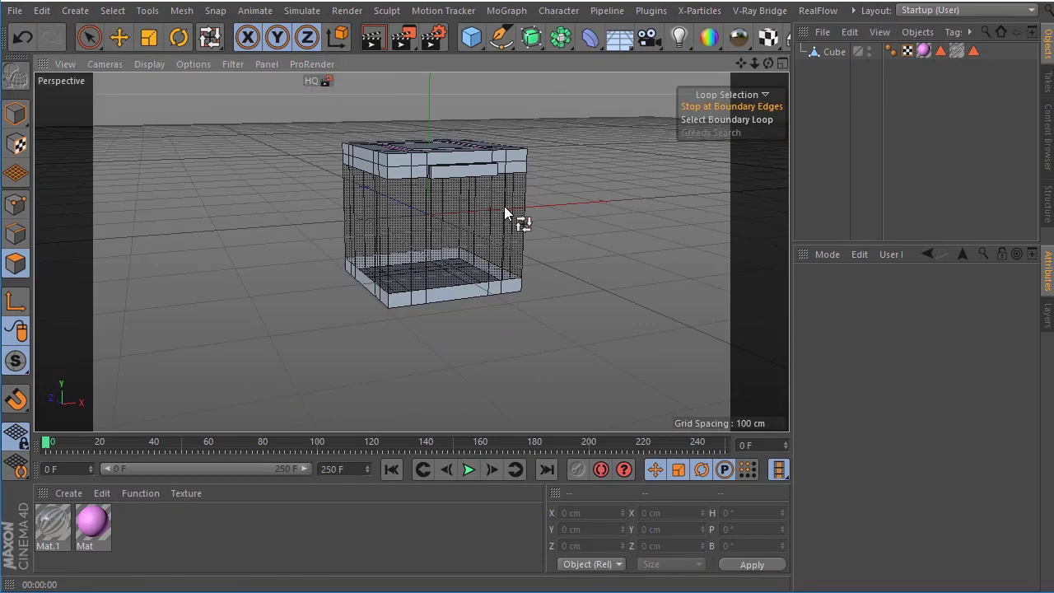
pyautogui.moveTo(743, 63); pyautogui.dragTo(725, 103)
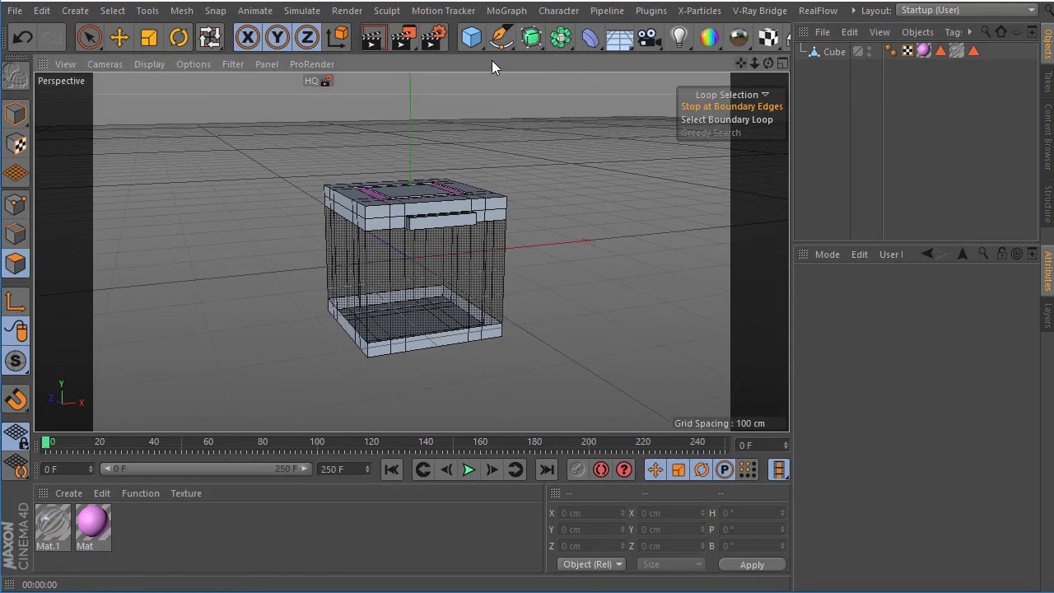
pyautogui.moveTo(469, 47); pyautogui.dragTo(610, 91)
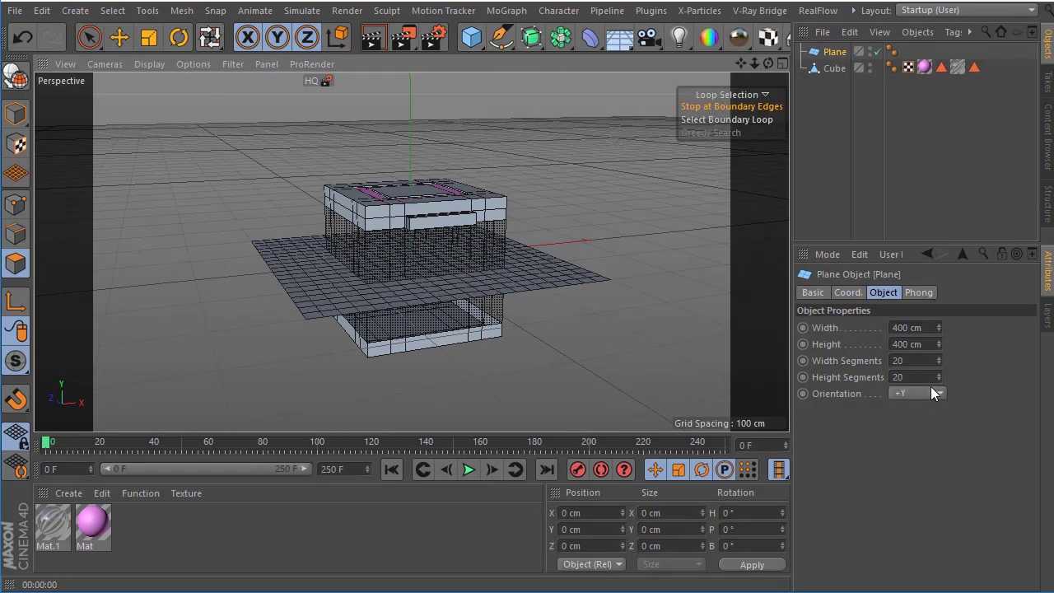
# Orient the Plane to -X and slide it about 215 cm along X behind the box
pyautogui.click(927, 392)
pyautogui.click(906, 491)
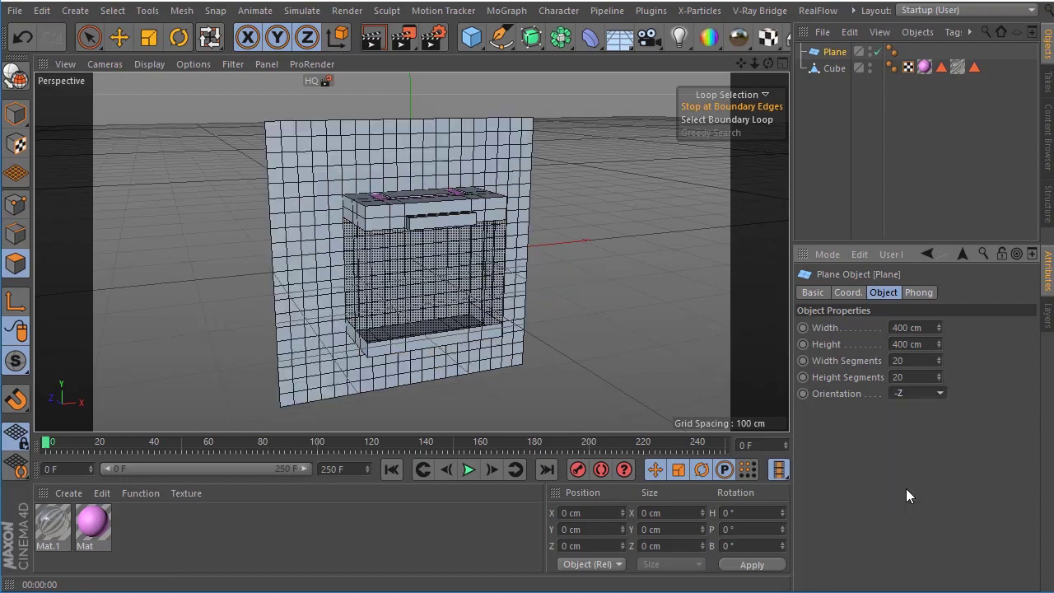
pyautogui.moveTo(767, 61)
pyautogui.mouseDown()
pyautogui.moveTo(849, 66)
pyautogui.moveTo(698, 128)
pyautogui.mouseUp()
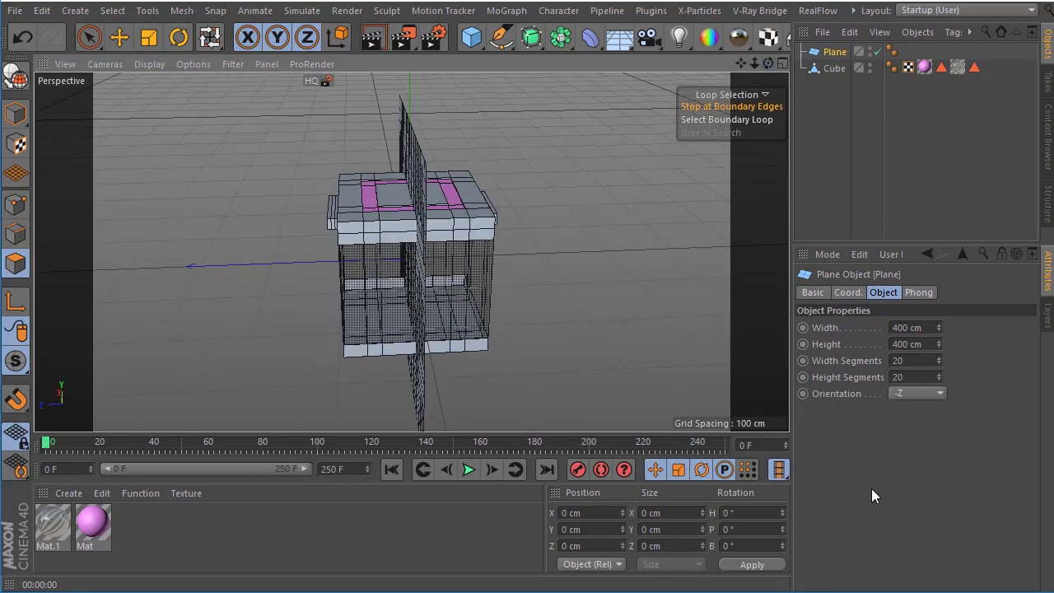
pyautogui.click(915, 388)
pyautogui.click(912, 474)
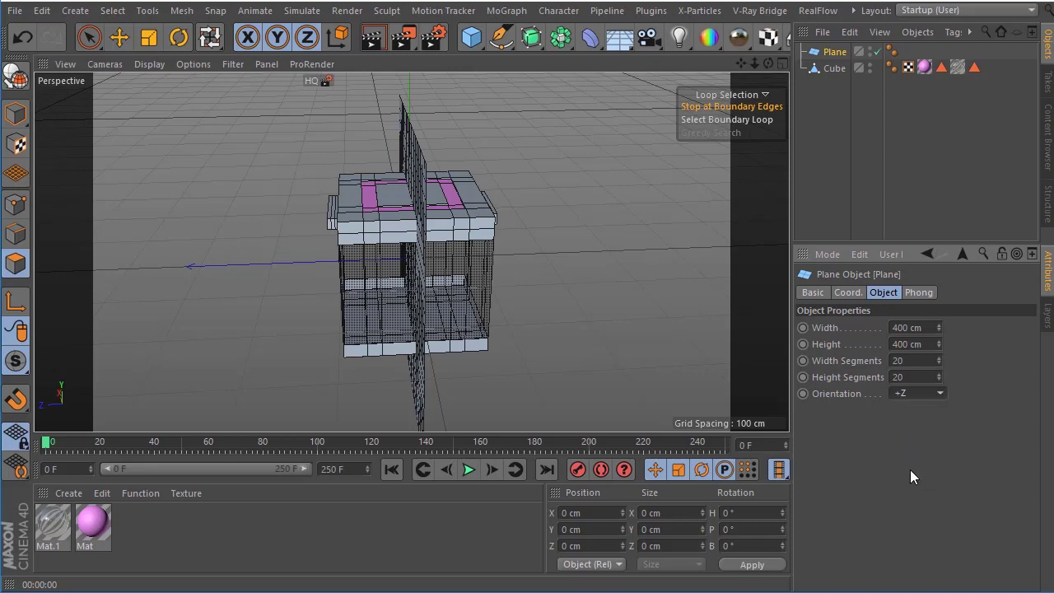
pyautogui.click(916, 393)
pyautogui.click(916, 423)
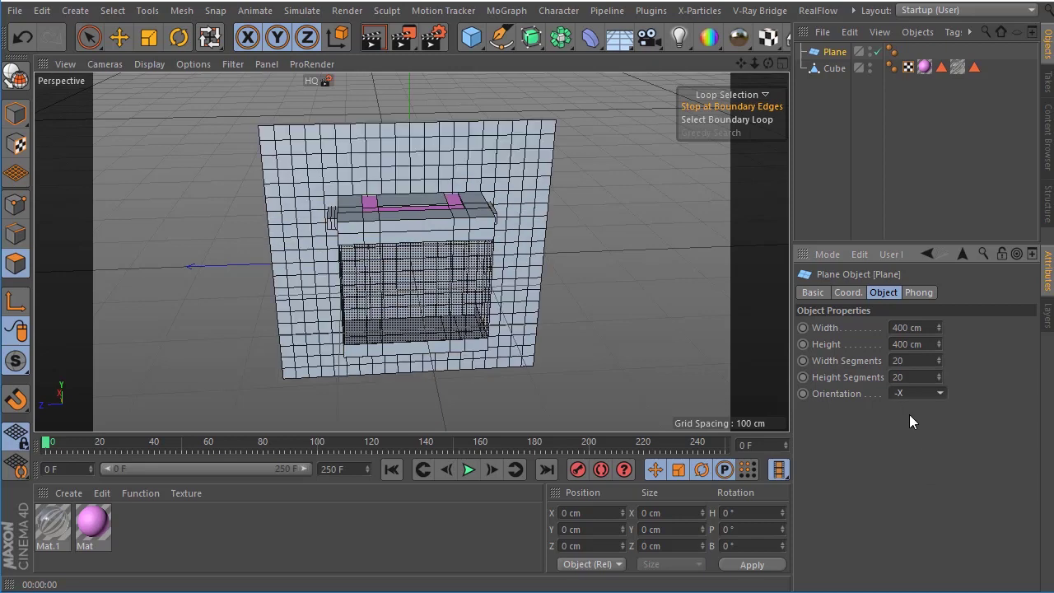
pyautogui.moveTo(768, 63); pyautogui.dragTo(168, 43)
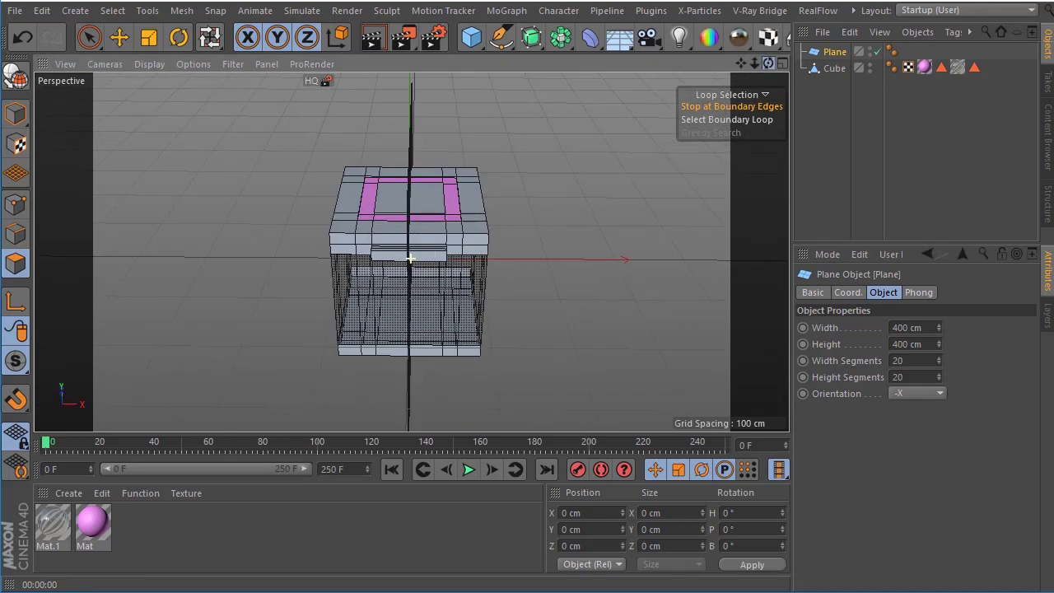
pyautogui.click(120, 38)
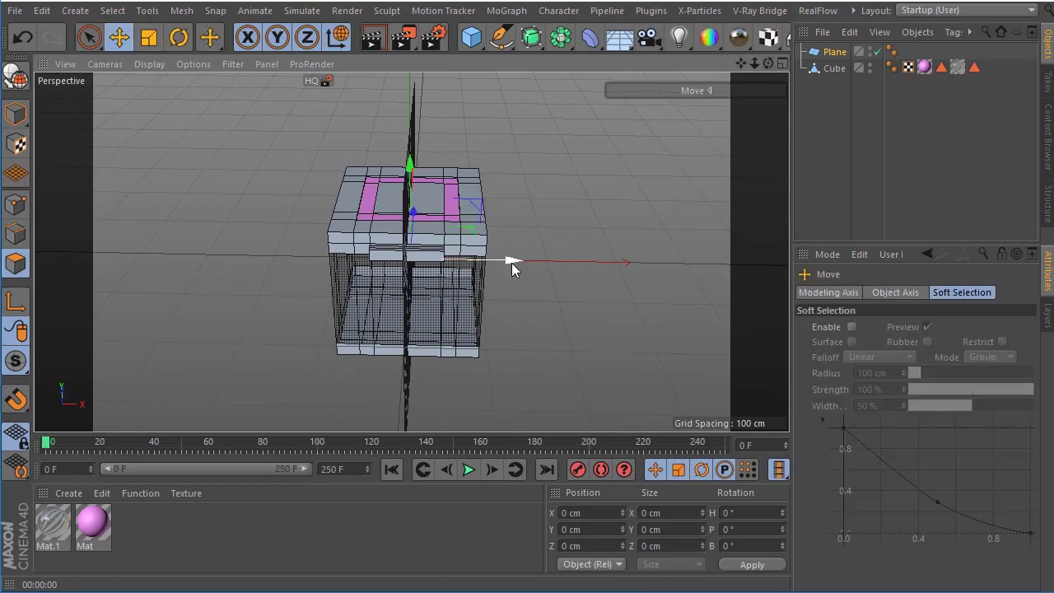
pyautogui.moveTo(512, 263)
pyautogui.mouseDown()
pyautogui.moveTo(660, 265)
pyautogui.moveTo(651, 262)
pyautogui.mouseUp()
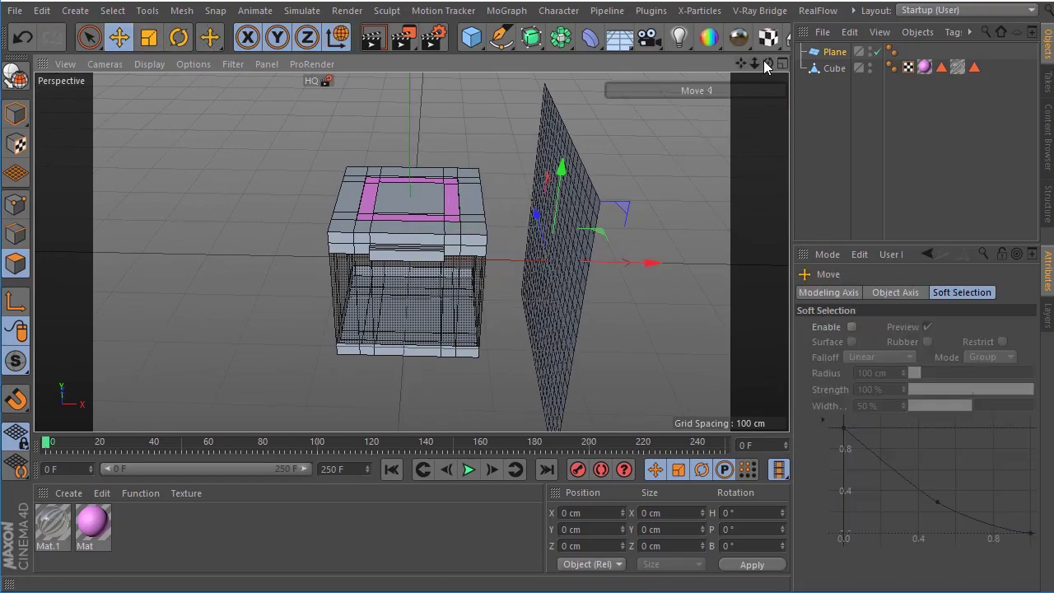
pyautogui.moveTo(764, 60)
pyautogui.mouseDown()
pyautogui.moveTo(724, 78)
pyautogui.moveTo(725, 100)
pyautogui.mouseUp()
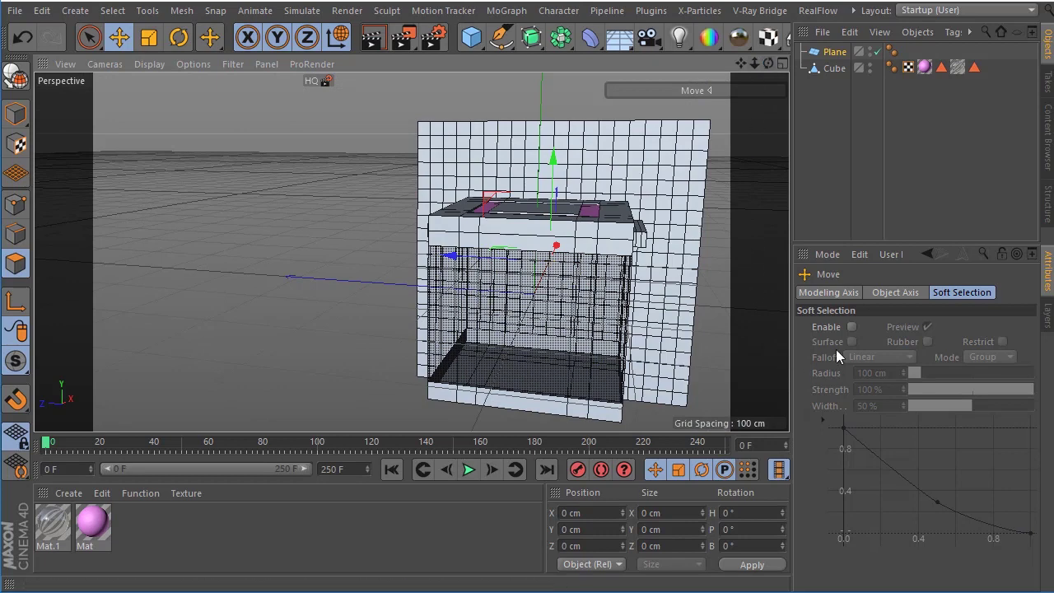
pyautogui.moveTo(741, 63); pyautogui.dragTo(903, 182)
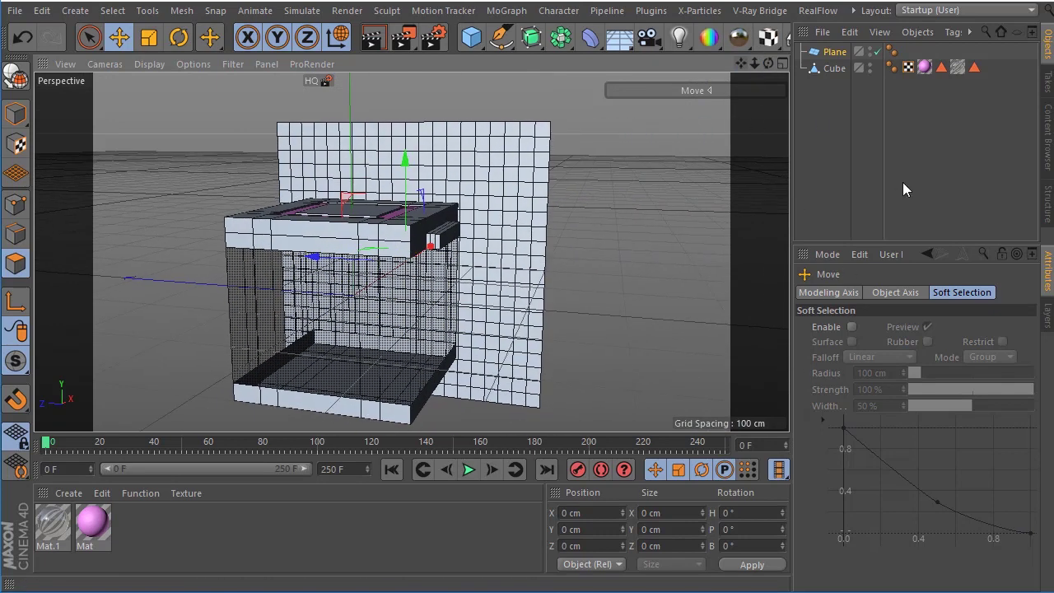
# Enlarge the Plane's width and height to 800 cm
pyautogui.click(834, 52)
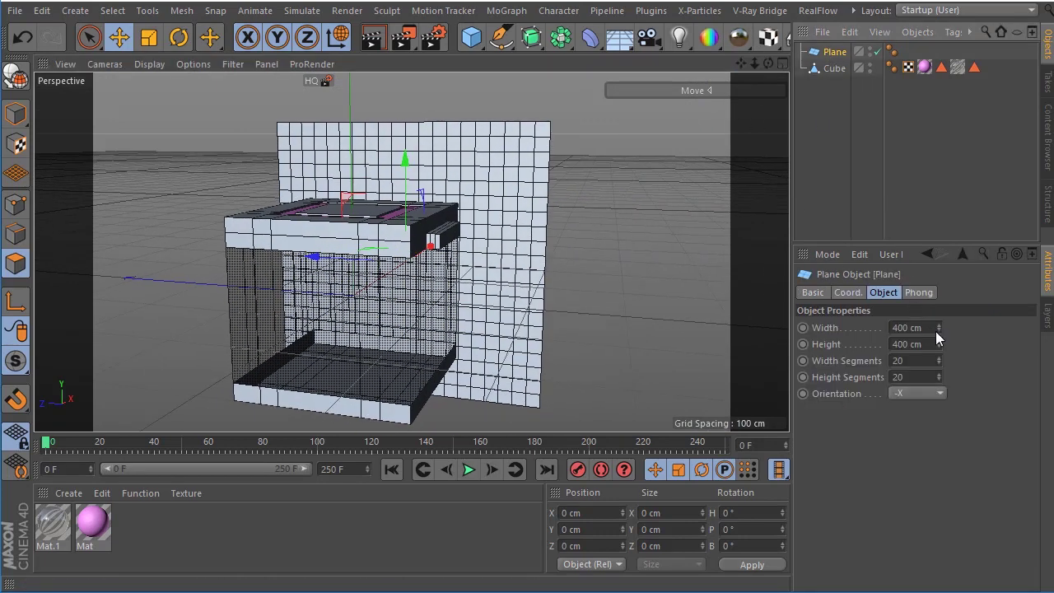
pyautogui.click(898, 328)
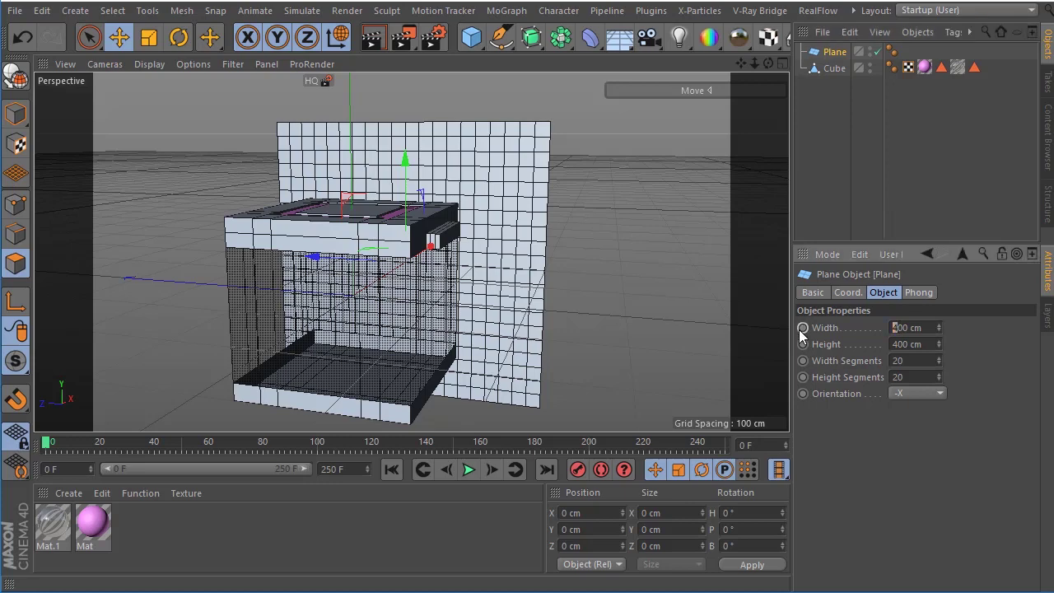
pyautogui.write('8')
pyautogui.write('8')
pyautogui.press('Return')
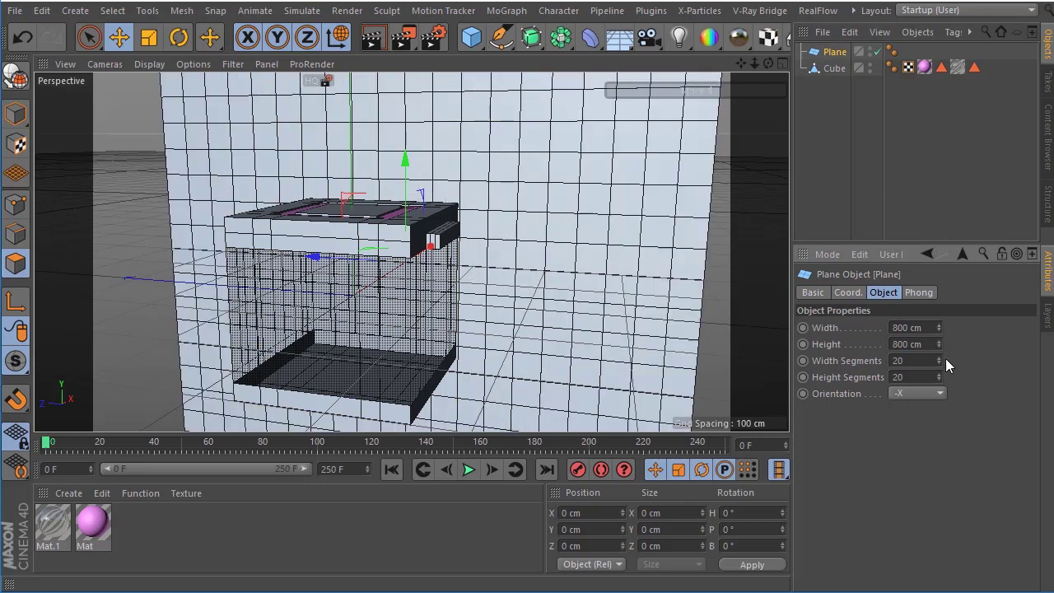
pyautogui.moveTo(769, 64); pyautogui.dragTo(597, 121)
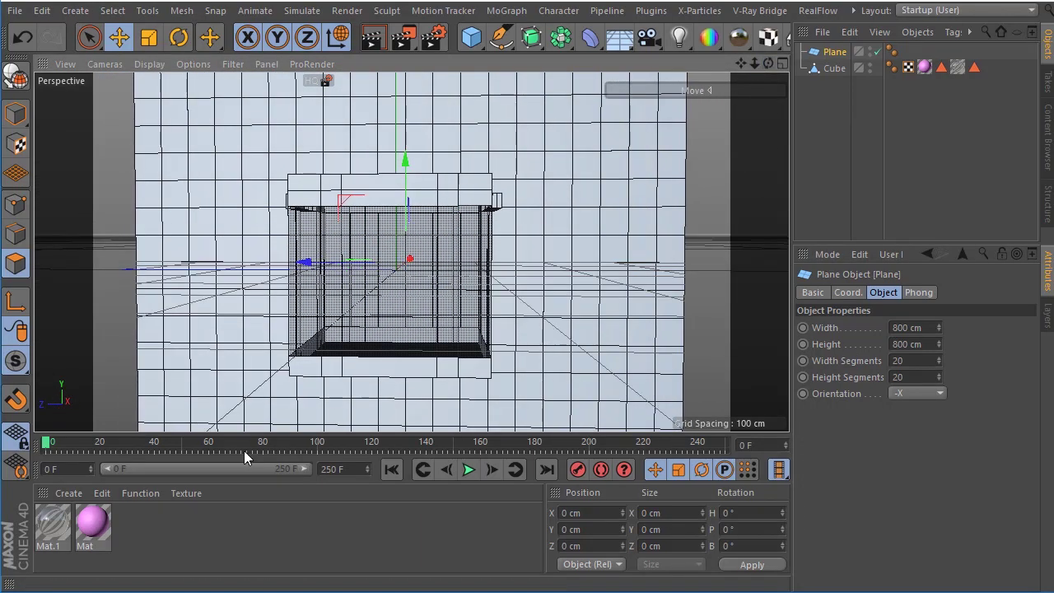
# Create Mat.2, apply it to the Plane, and give it a cyan-tinted transparency colour
pyautogui.doubleClick(205, 532)
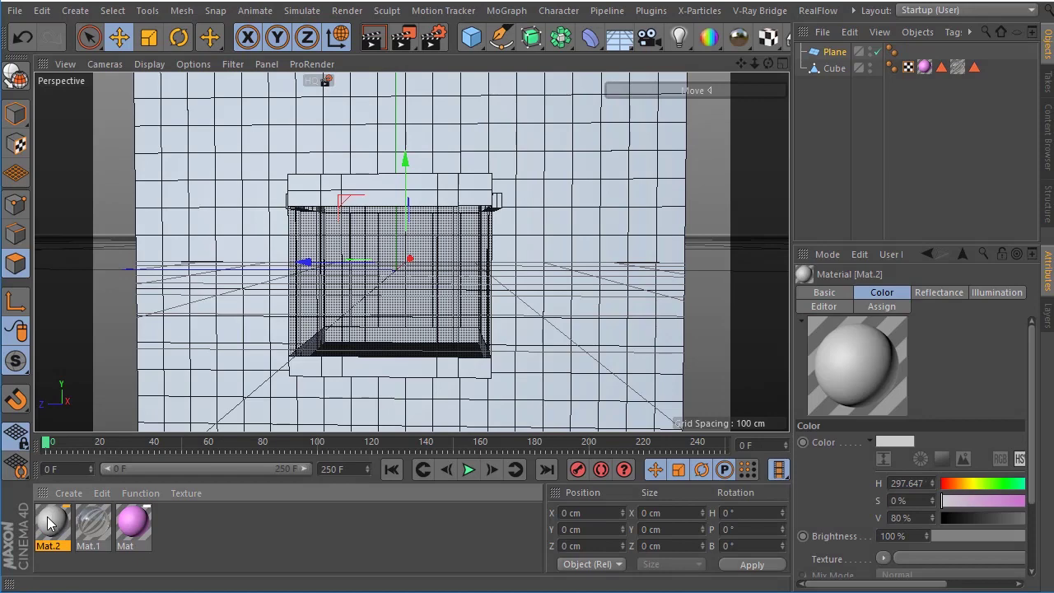
pyautogui.moveTo(751, 188); pyautogui.dragTo(836, 52)
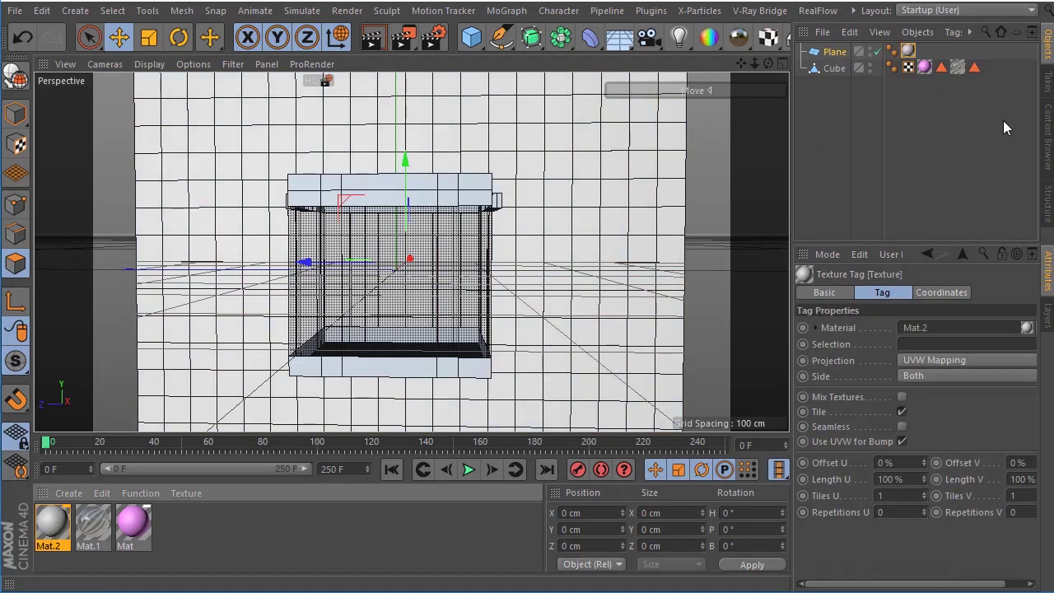
pyautogui.doubleClick(50, 525)
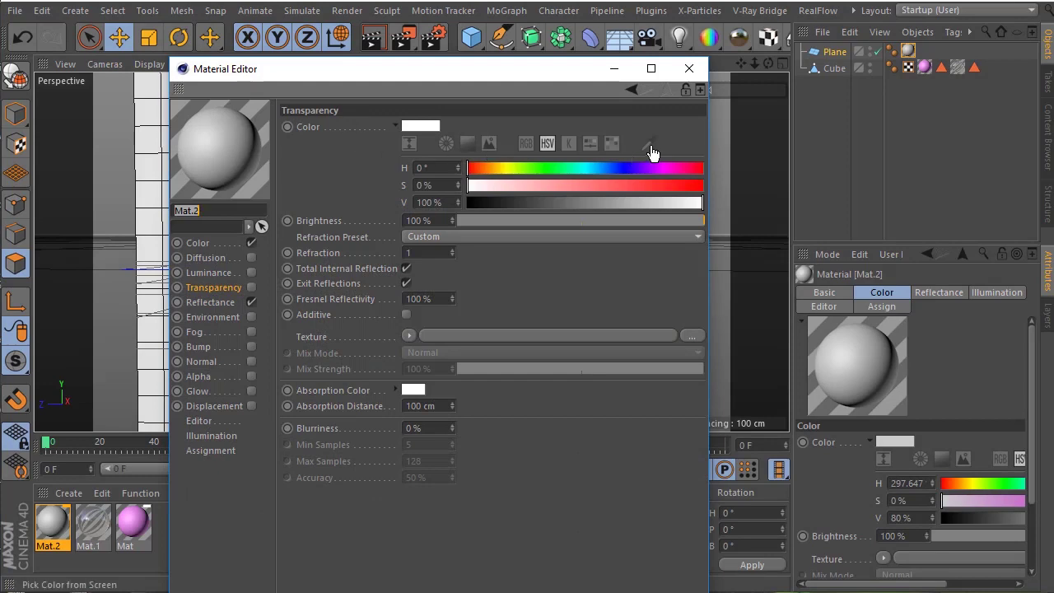
pyautogui.click(588, 168)
pyautogui.moveTo(586, 185); pyautogui.dragTo(544, 185)
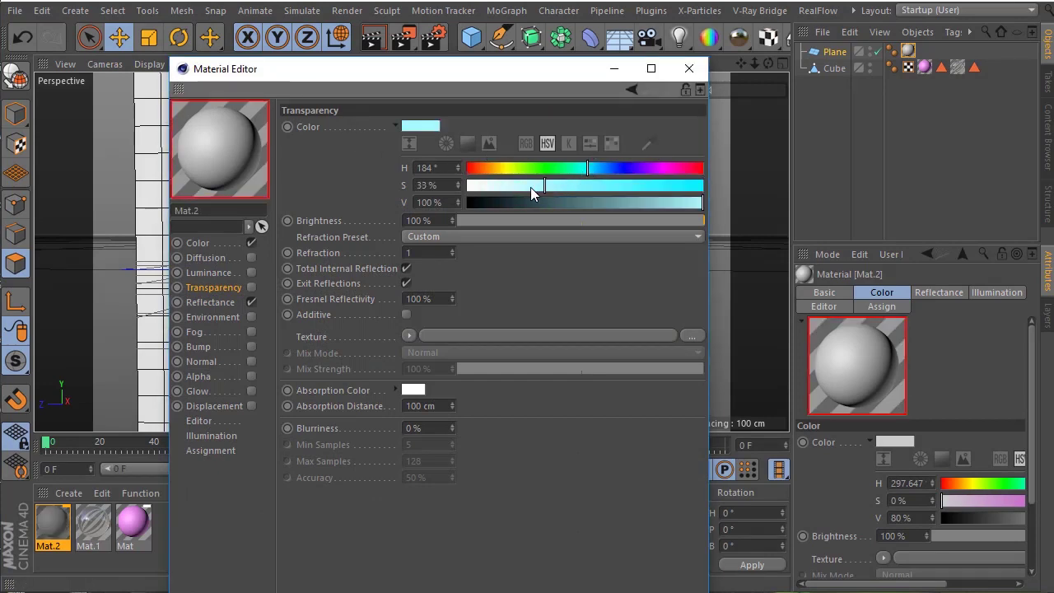
pyautogui.click(555, 183)
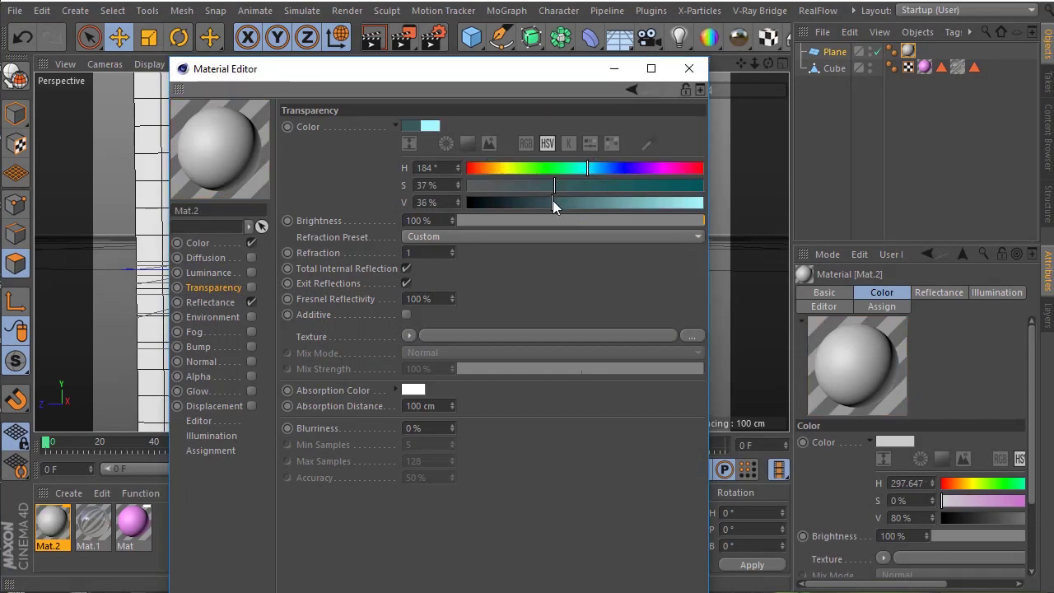
pyautogui.moveTo(553, 202); pyautogui.dragTo(582, 203)
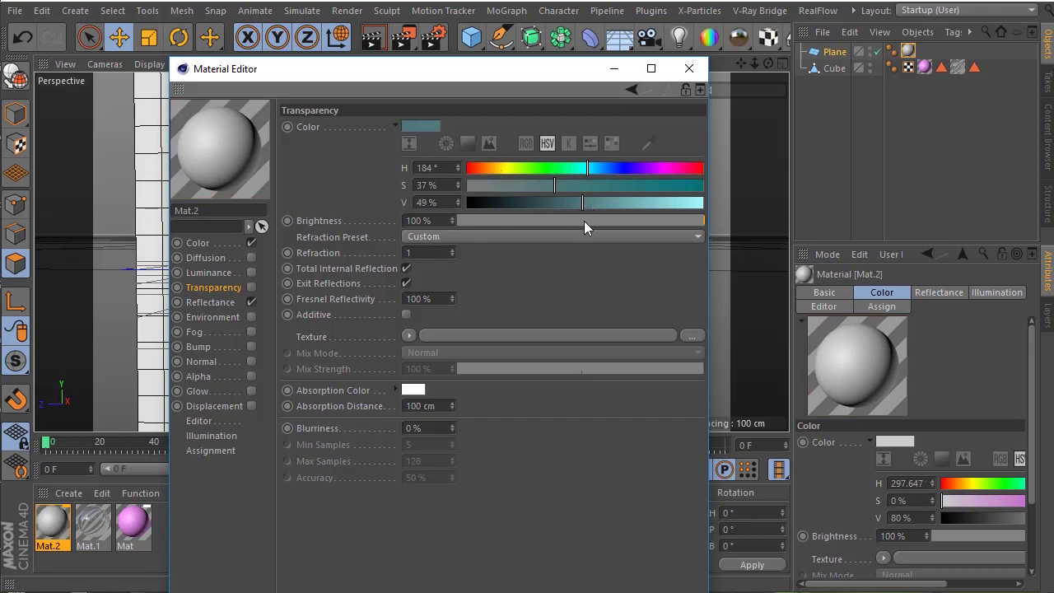
pyautogui.click(594, 203)
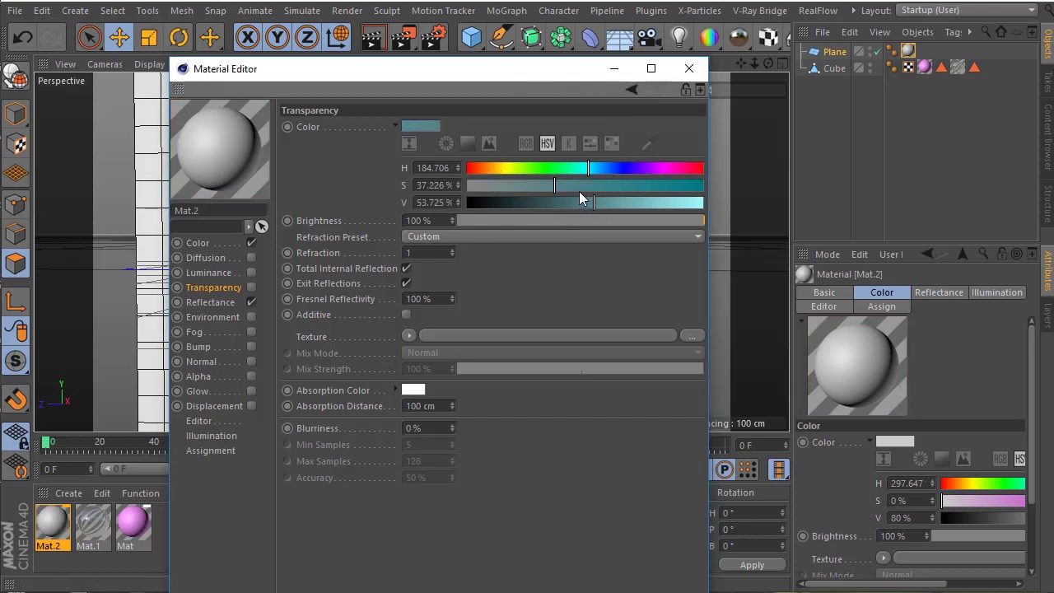
pyautogui.click(570, 185)
# Set Mat.2's base colour to a muted blue of H 199°, S 40%, V 42%
pyautogui.click(197, 243)
pyautogui.click(607, 144)
pyautogui.click(579, 168)
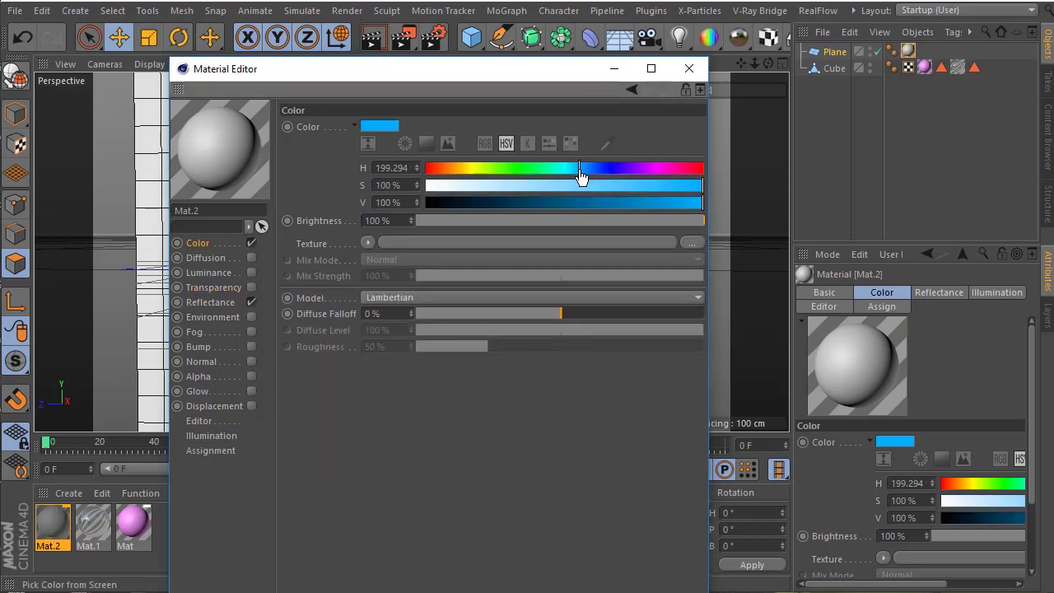
pyautogui.moveTo(558, 185)
pyautogui.mouseDown()
pyautogui.moveTo(536, 185)
pyautogui.moveTo(541, 205)
pyautogui.mouseUp()
pyautogui.click(518, 203)
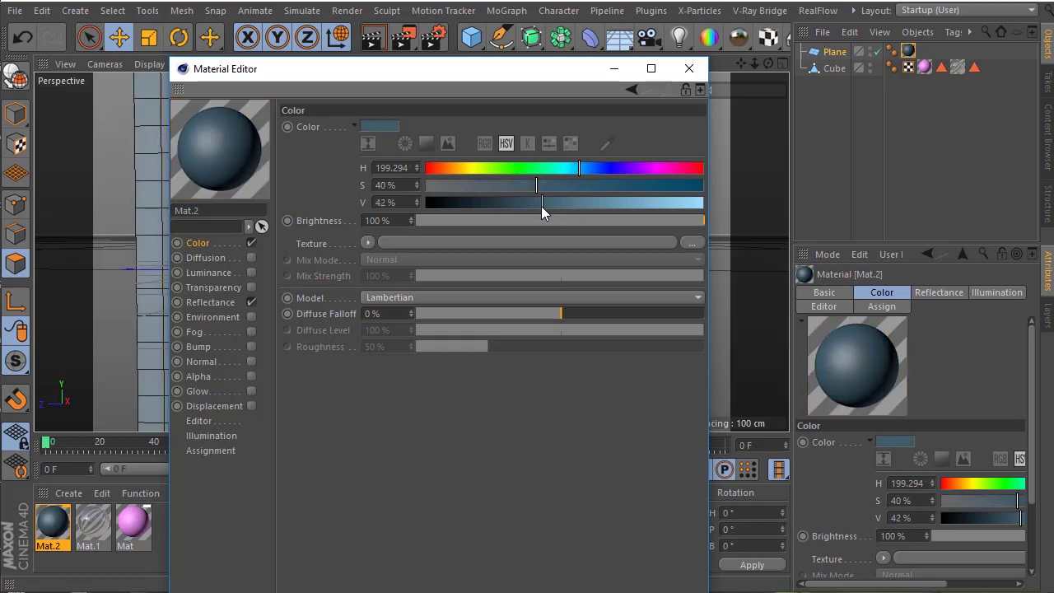
pyautogui.click(690, 69)
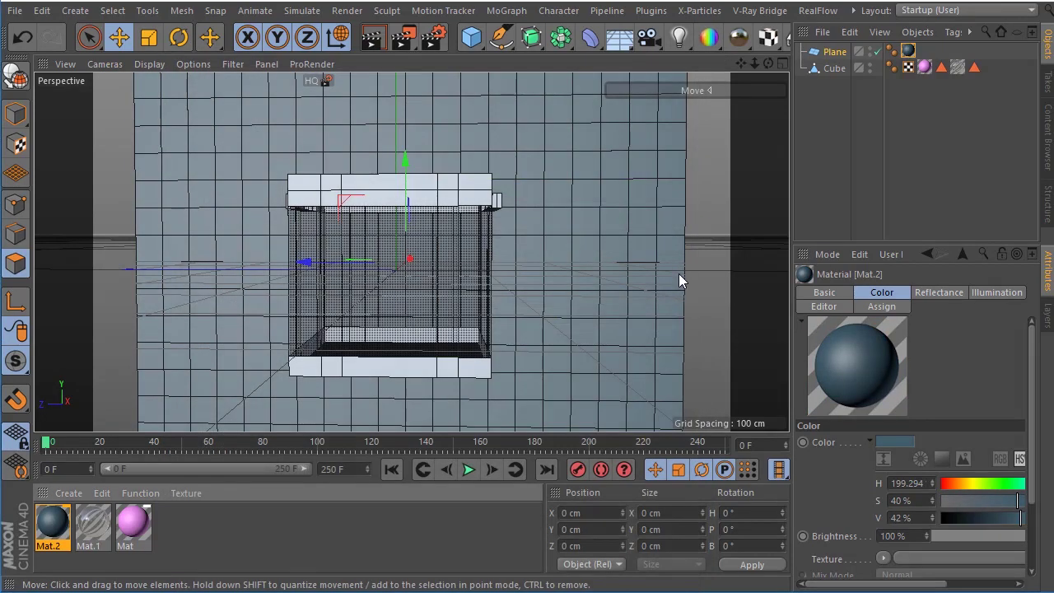
# Render a preview of the box against the blue backdrop from an angled side view
pyautogui.scroll(2, 407, 330)
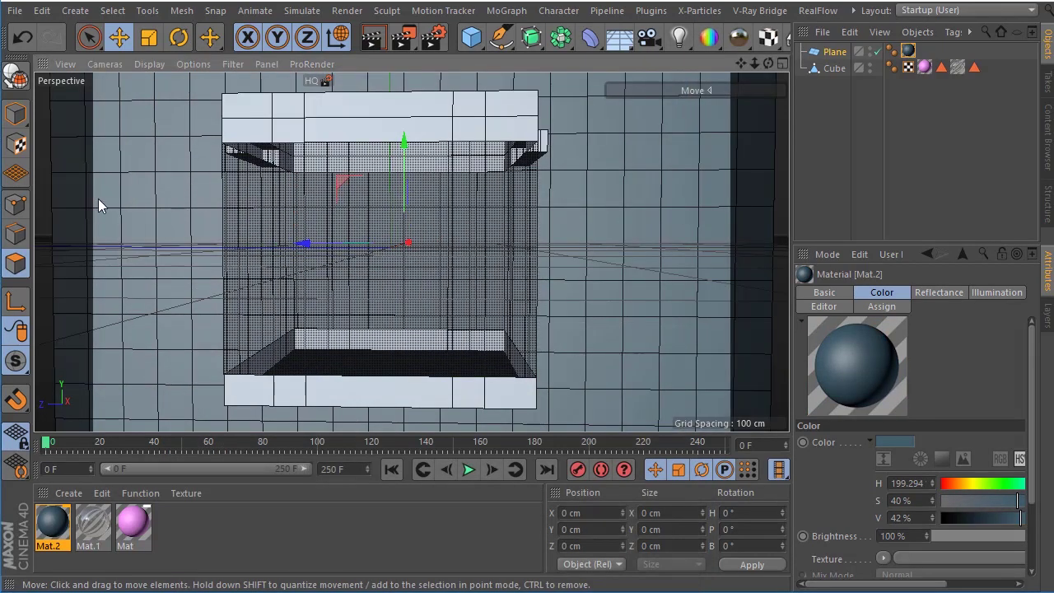
pyautogui.scroll(-3, 138, 190)
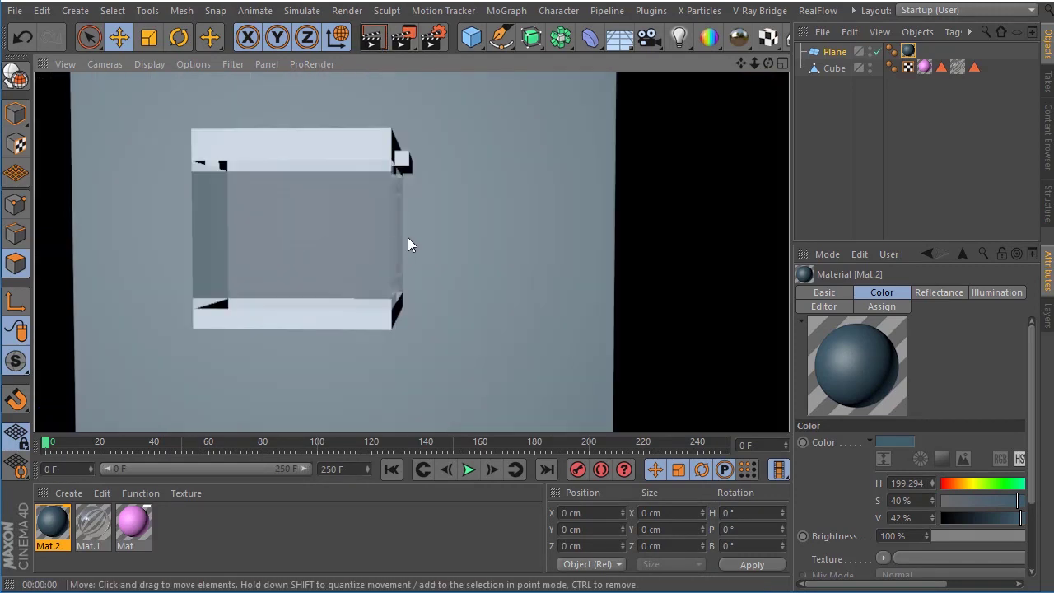
pyautogui.click(685, 178)
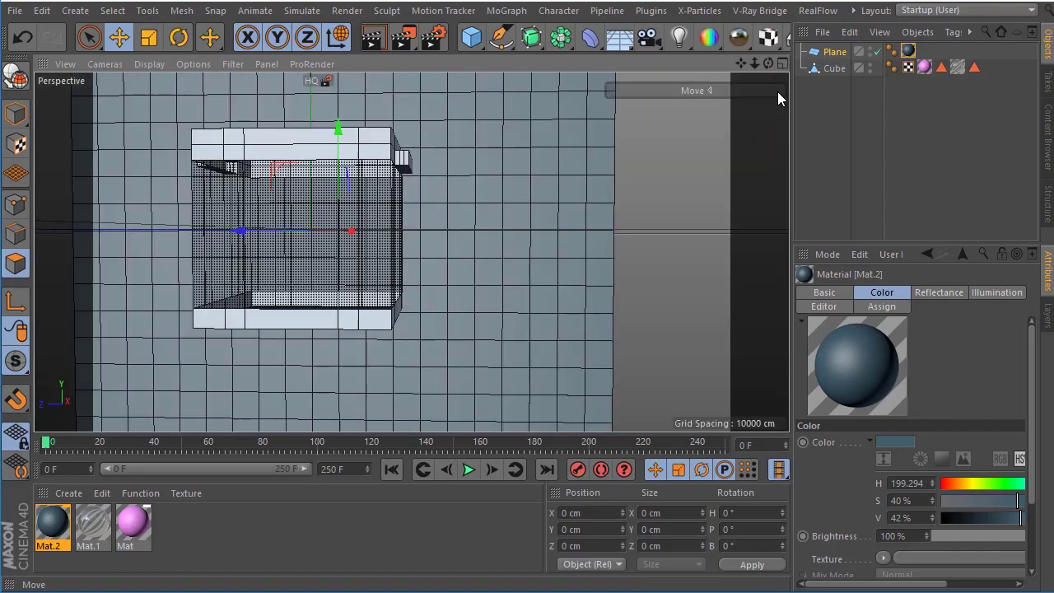
pyautogui.moveTo(767, 64)
pyautogui.mouseDown()
pyautogui.moveTo(725, 66)
pyautogui.moveTo(755, 60)
pyautogui.moveTo(741, 66)
pyautogui.mouseUp()
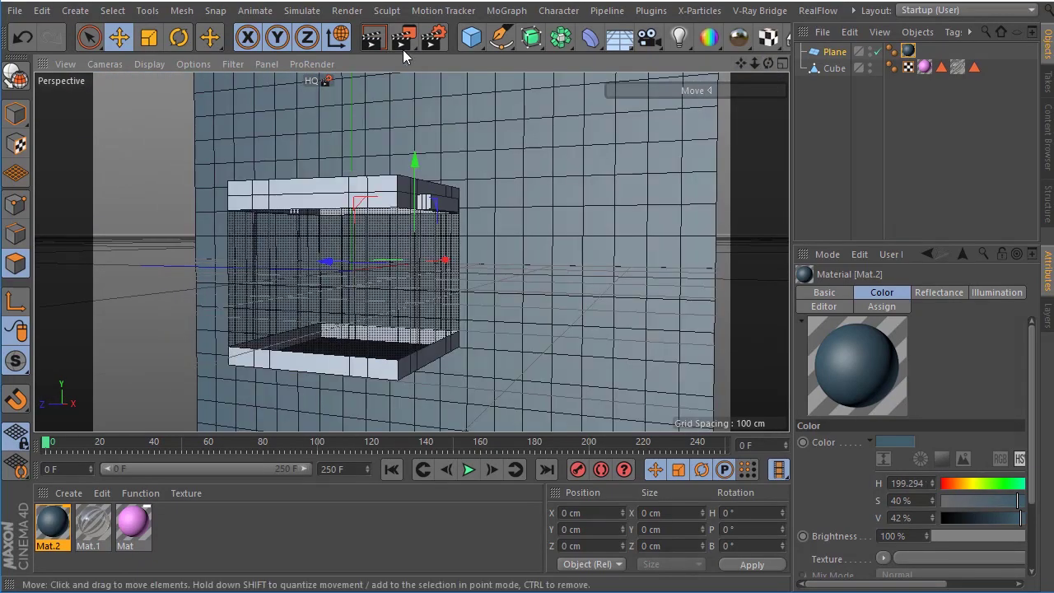
pyautogui.click(372, 45)
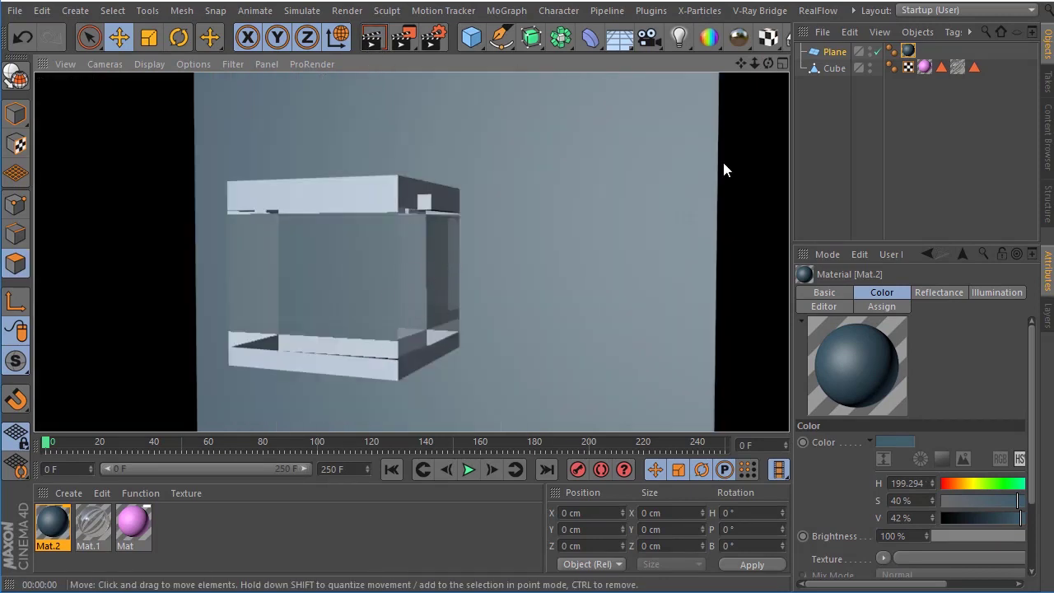
# Clear the preview and disable the backdrop Plane in the Object Manager
pyautogui.click(834, 113)
pyautogui.click(877, 52)
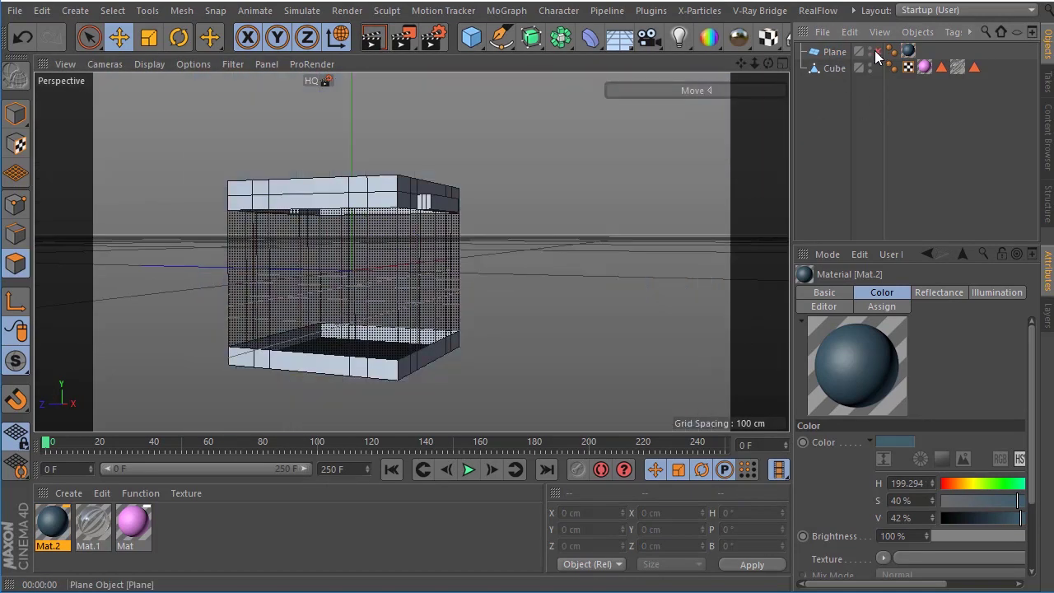
pyautogui.moveTo(768, 64)
pyautogui.mouseDown()
pyautogui.moveTo(352, 270)
pyautogui.moveTo(236, 388)
pyautogui.mouseUp()
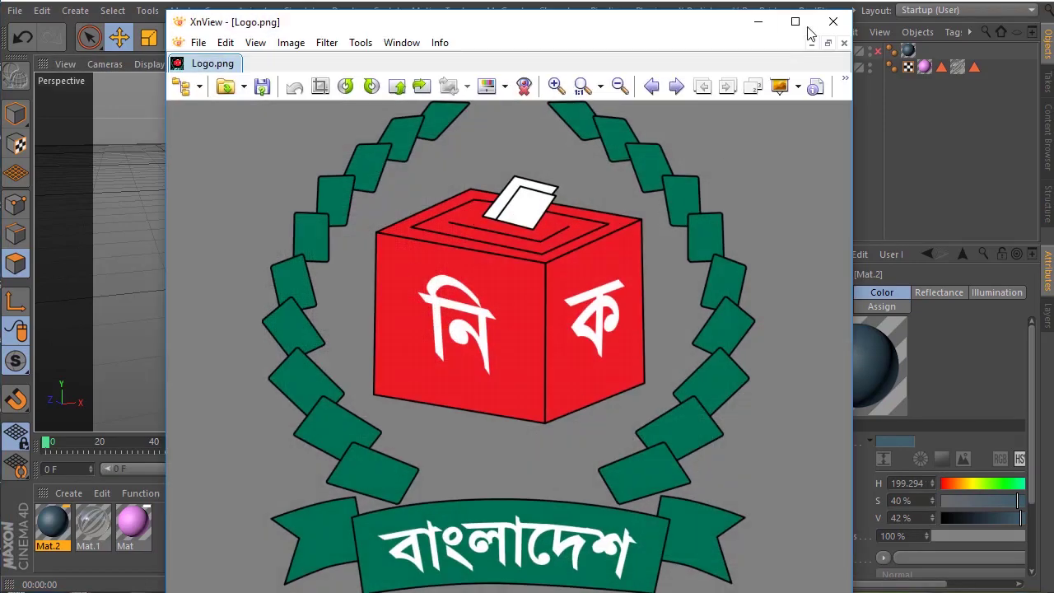
pyautogui.click(759, 29)
# Inspect the pink-inset top, then reset the viewport to the default framing
pyautogui.scroll(5, 341, 200)
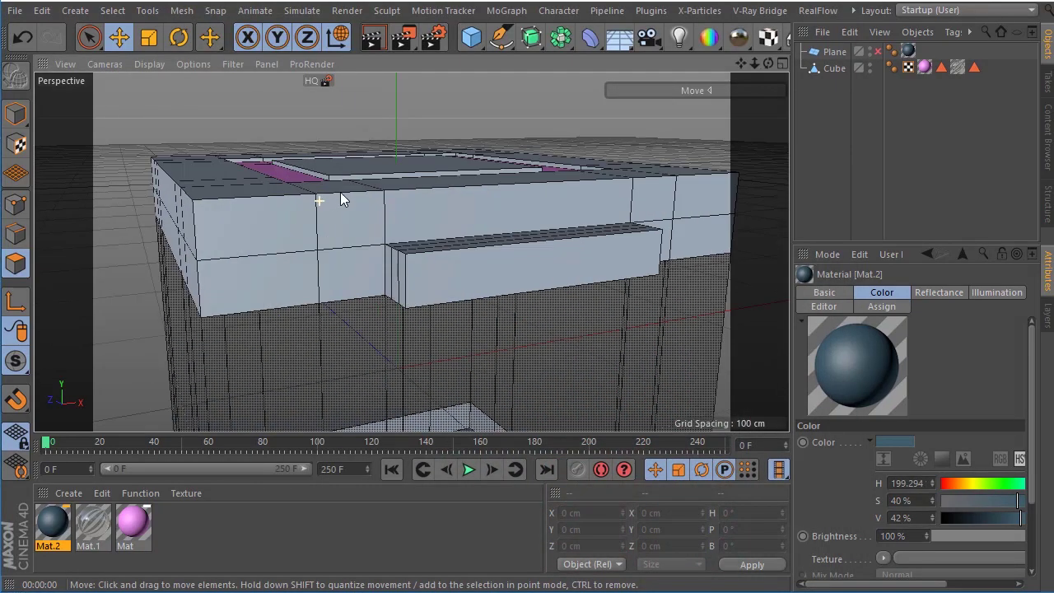
pyautogui.keyDown('alt'); pyautogui.moveTo(439, 132); pyautogui.dragTo(423, 211); pyautogui.keyUp('alt')
pyautogui.scroll(-2, 423, 211)
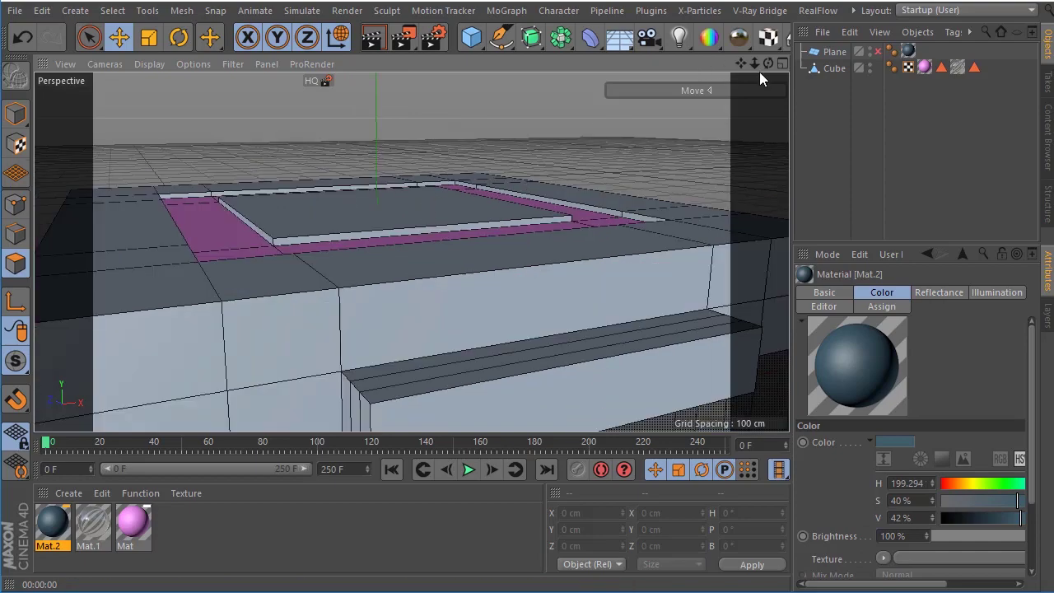
pyautogui.moveTo(768, 63); pyautogui.dragTo(523, 159)
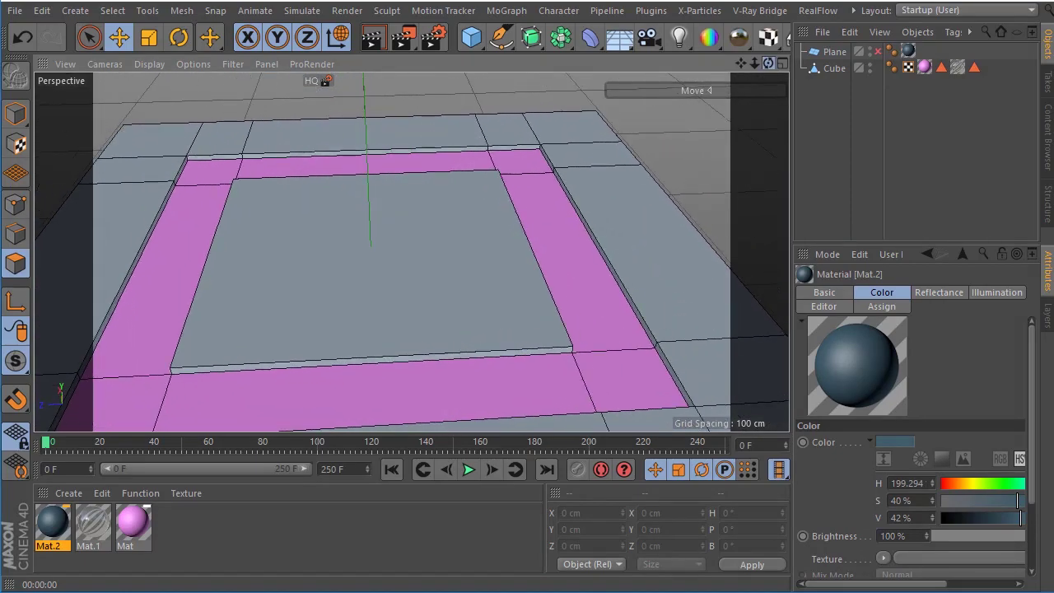
pyautogui.click(66, 65)
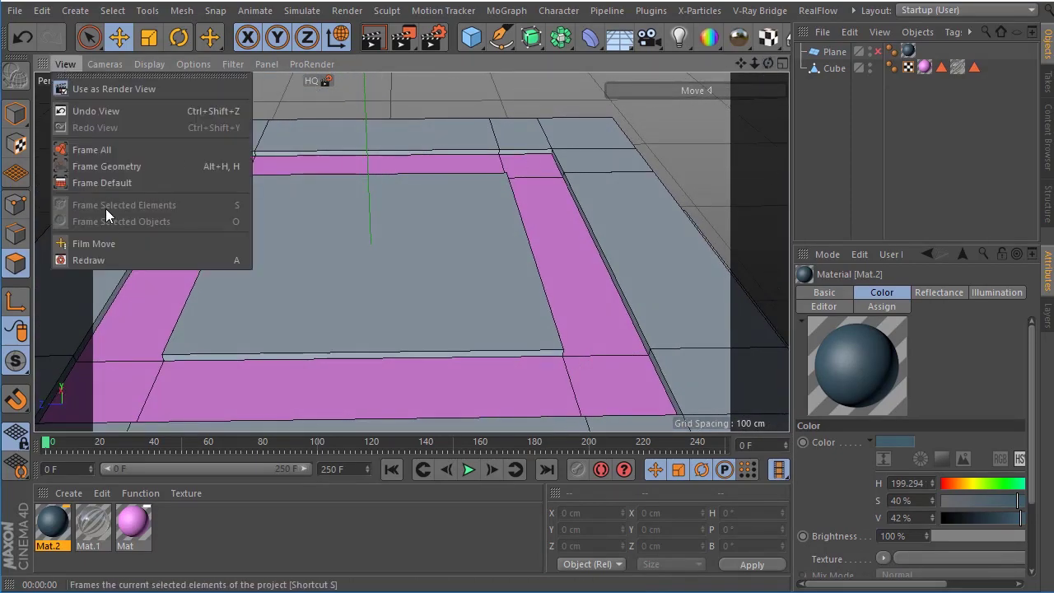
pyautogui.click(128, 183)
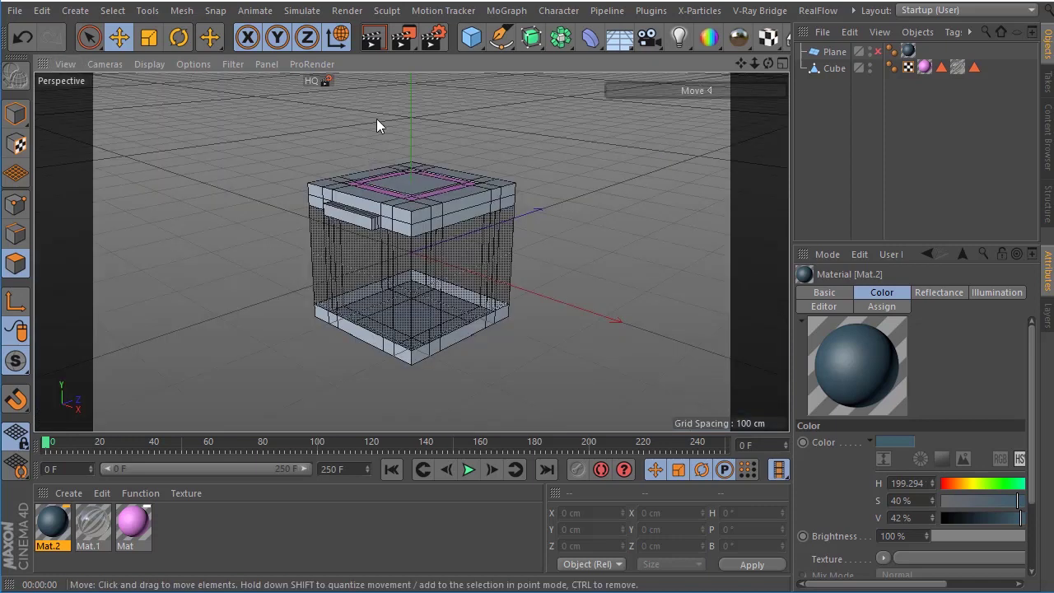
# Add a new Cube primitive, raise it above the ballot box, and shrink it
pyautogui.click(476, 41)
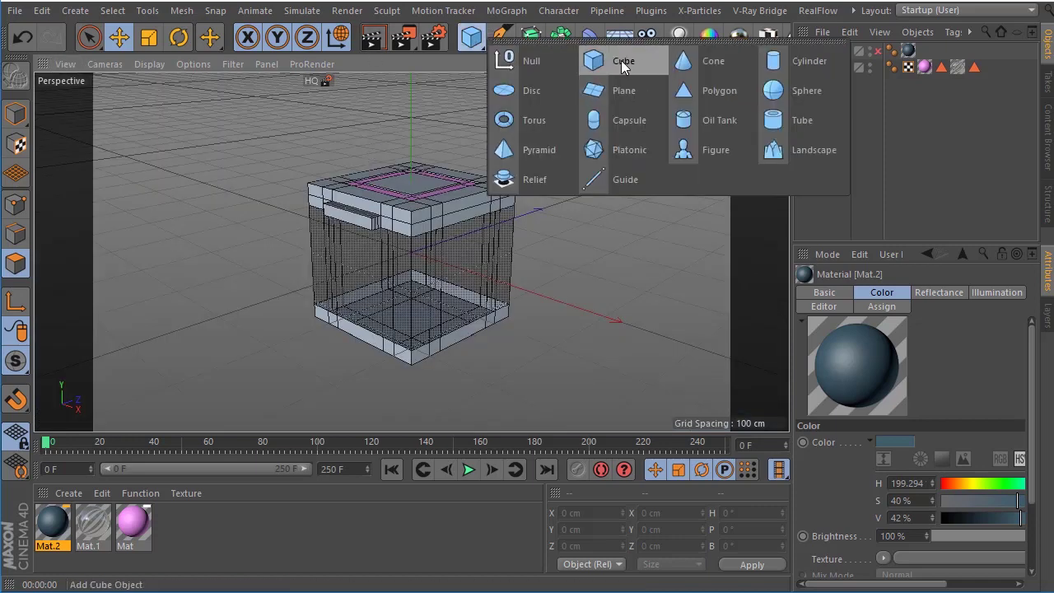
pyautogui.click(621, 60)
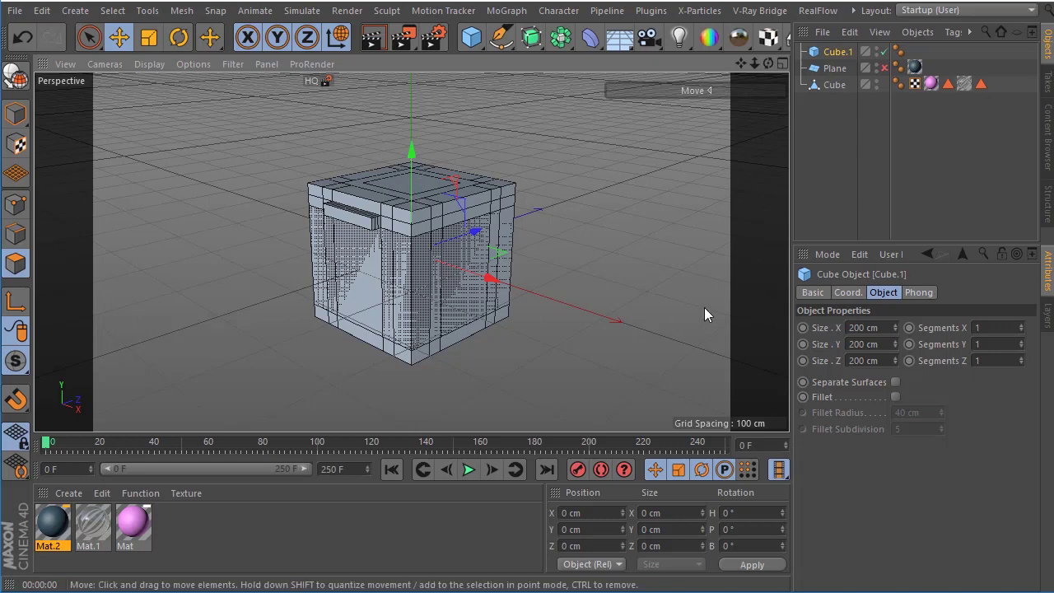
pyautogui.moveTo(411, 157); pyautogui.dragTo(426, 110)
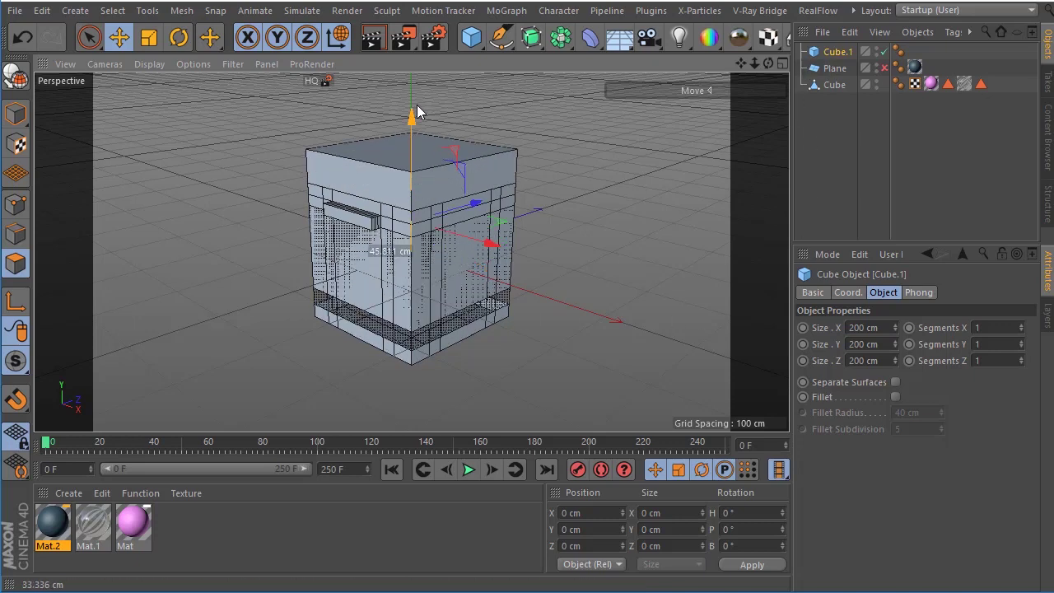
pyautogui.click(150, 37)
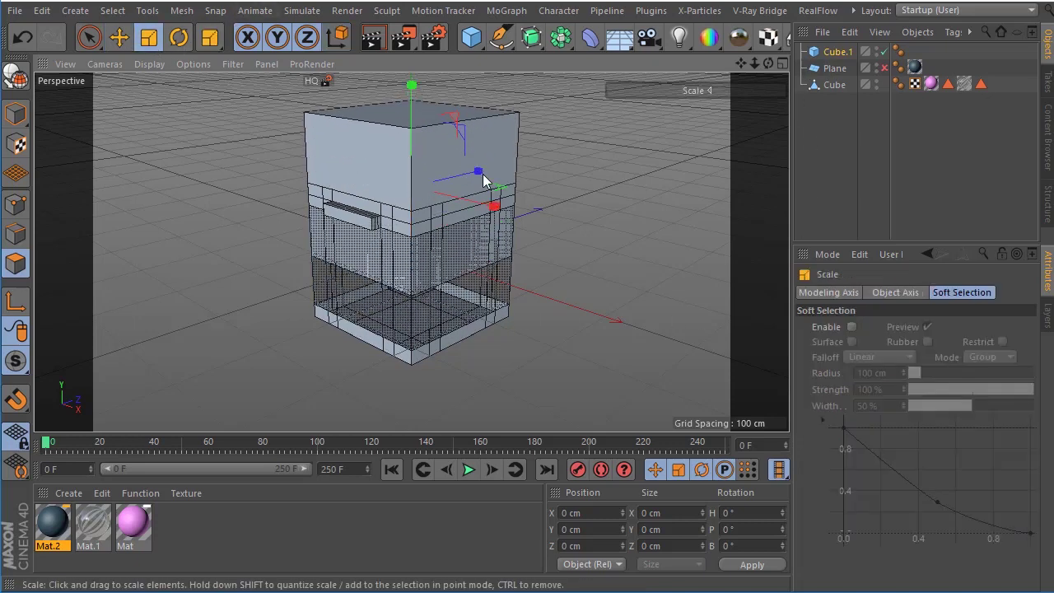
pyautogui.moveTo(483, 173)
pyautogui.mouseDown()
pyautogui.moveTo(466, 189)
pyautogui.moveTo(471, 176)
pyautogui.mouseUp()
pyautogui.moveTo(767, 63); pyautogui.dragTo(745, 70)
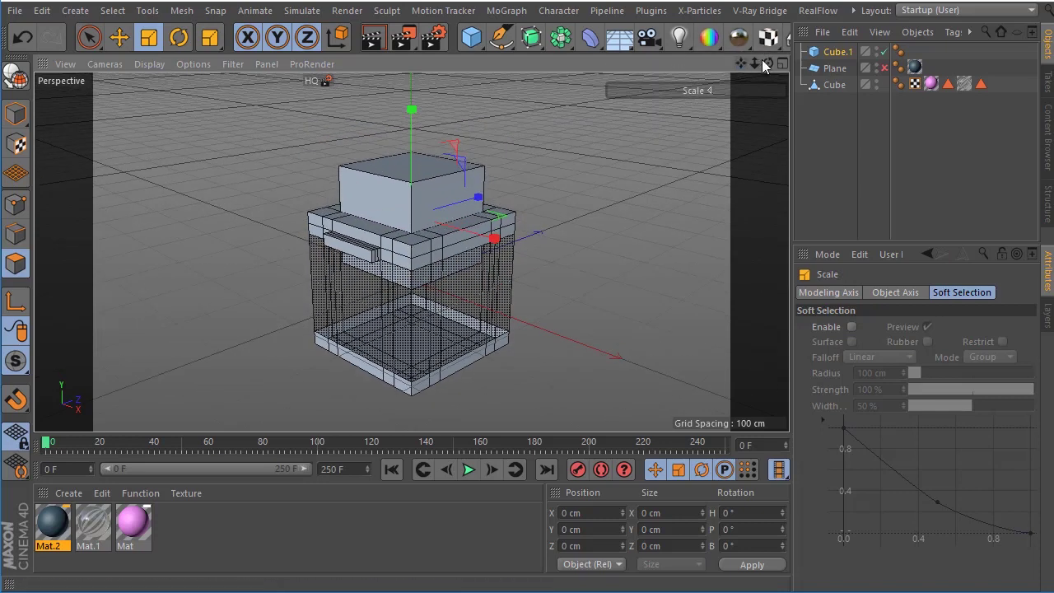
# Reset the new cube's size to the default 200 cm and lift it to Y 109.366 cm
pyautogui.click(837, 52)
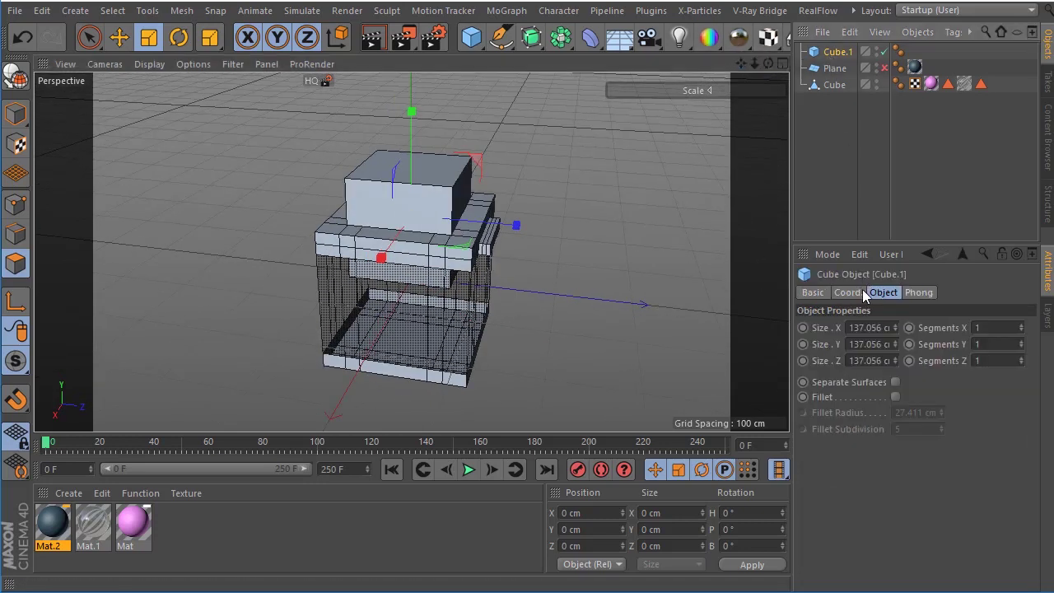
pyautogui.moveTo(897, 330); pyautogui.dragTo(895, 328)
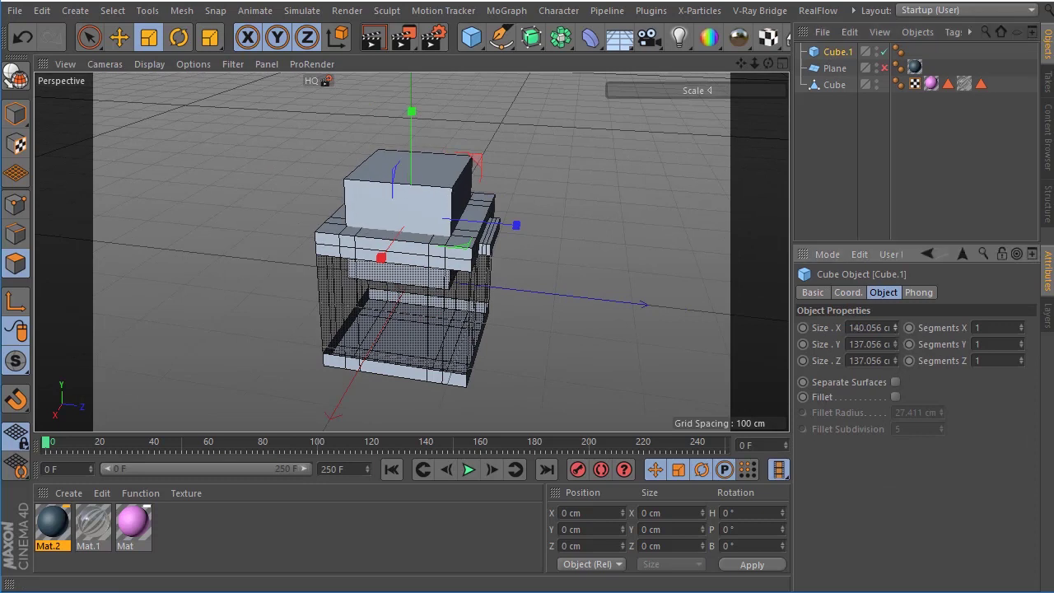
pyautogui.click(869, 327)
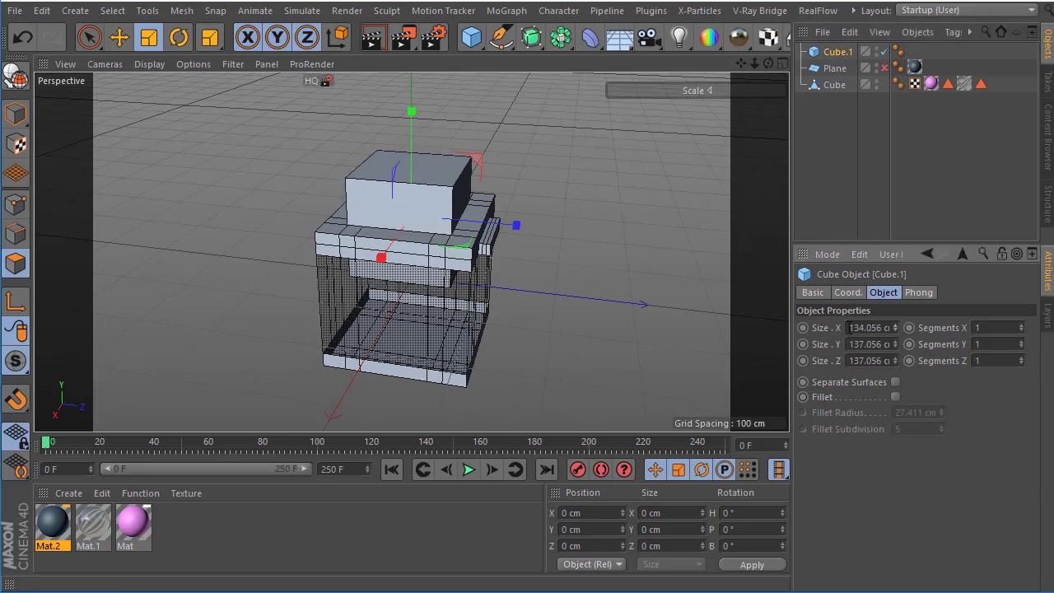
pyautogui.rightClick(825, 350)
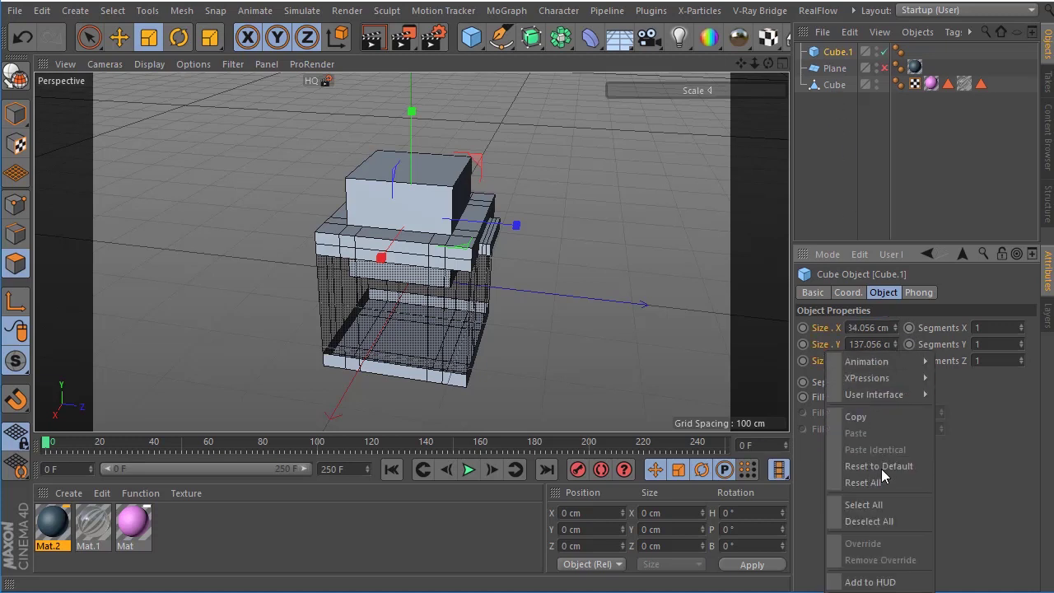
pyautogui.click(863, 482)
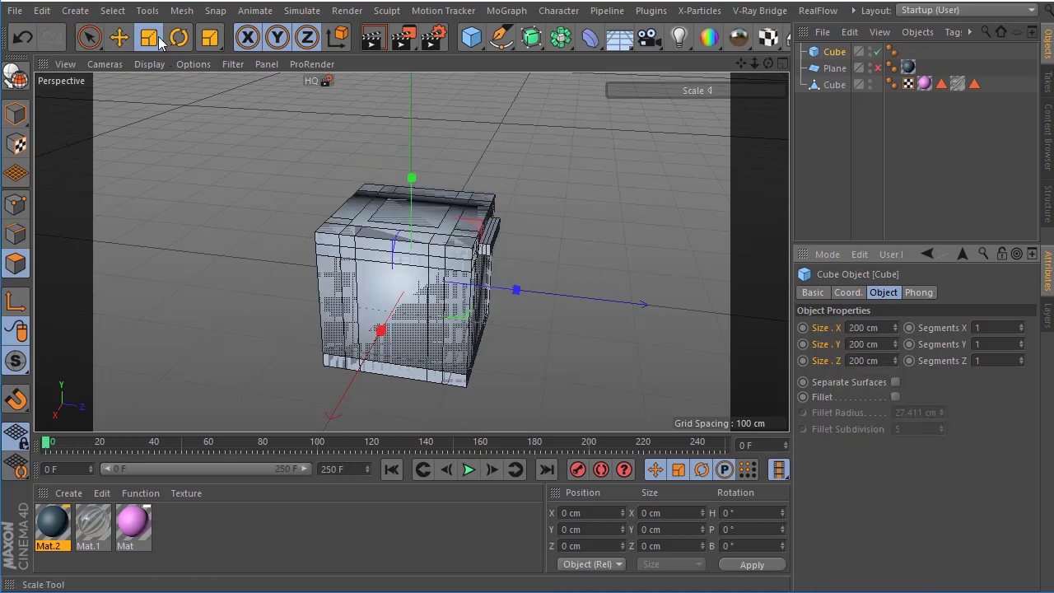
pyautogui.click(115, 38)
pyautogui.moveTo(416, 181)
pyautogui.mouseDown()
pyautogui.moveTo(429, 97)
pyautogui.moveTo(326, 107)
pyautogui.mouseUp()
# In Model mode, scale the cube thin along Z and narrower along X
pyautogui.click(18, 115)
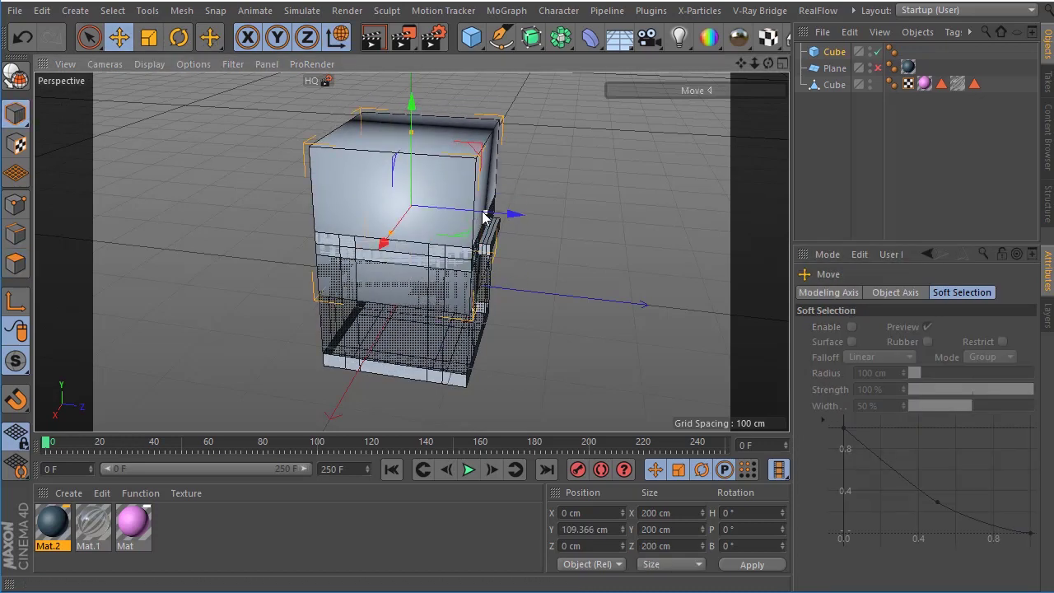
pyautogui.moveTo(484, 216); pyautogui.dragTo(420, 210)
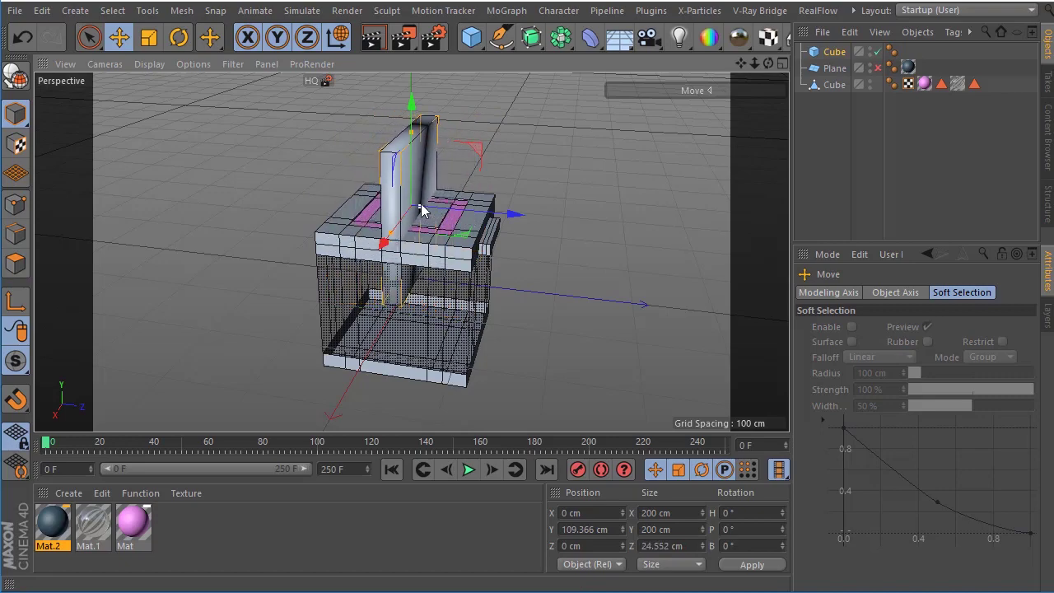
pyautogui.scroll(3, 421, 166)
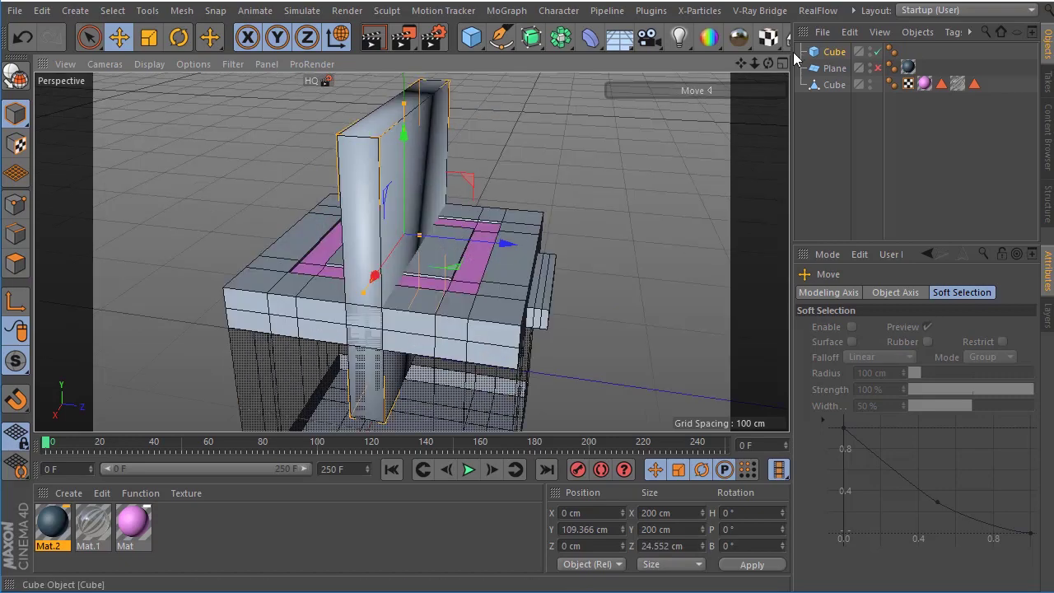
pyautogui.moveTo(764, 62); pyautogui.dragTo(551, 228)
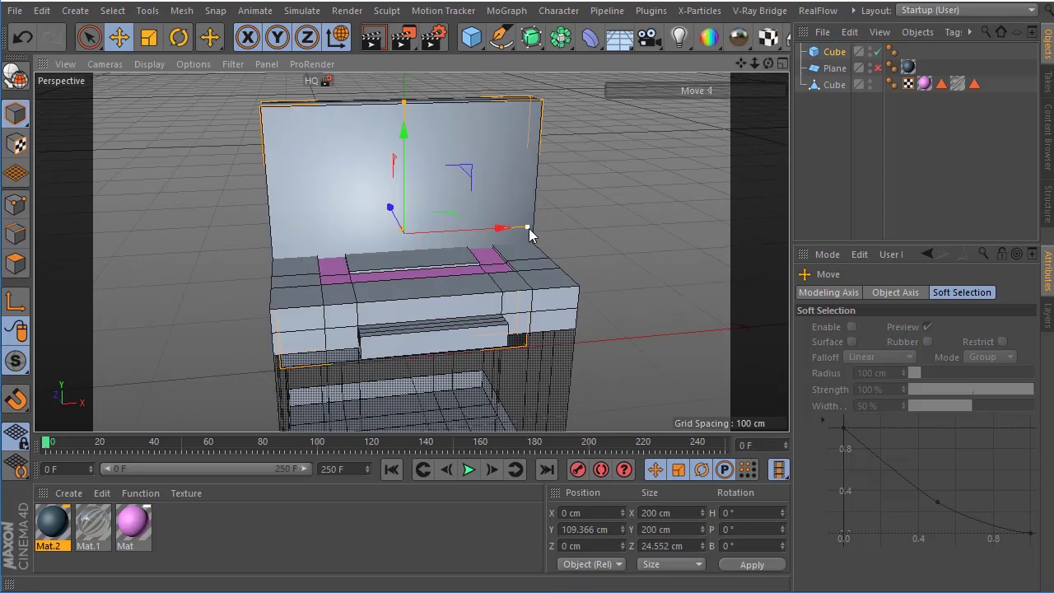
pyautogui.moveTo(528, 228); pyautogui.dragTo(437, 232)
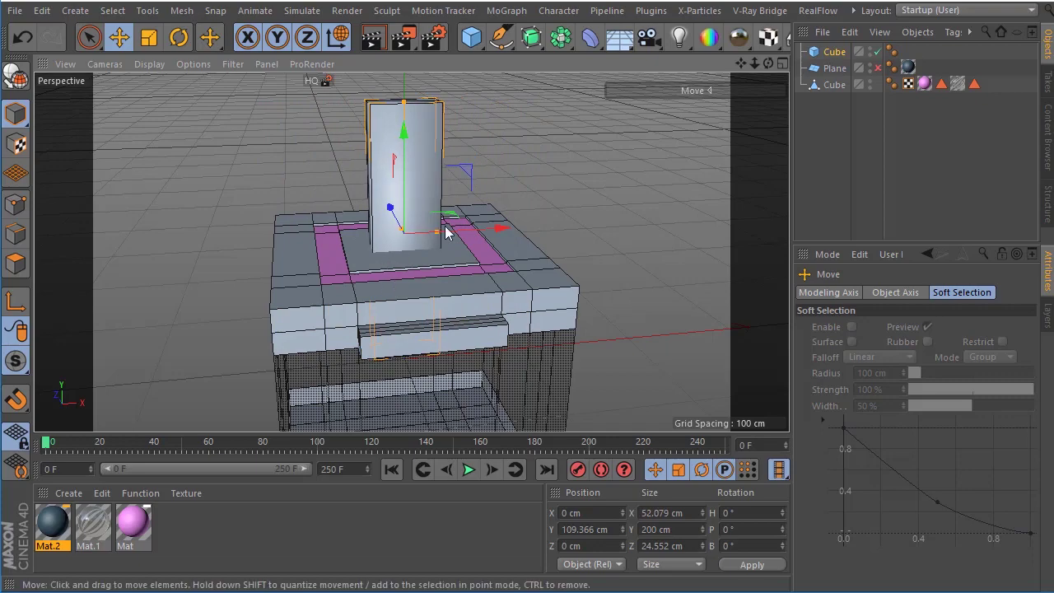
pyautogui.moveTo(768, 63)
pyautogui.mouseDown()
pyautogui.moveTo(436, 222)
pyautogui.moveTo(395, 123)
pyautogui.moveTo(411, 219)
pyautogui.mouseUp()
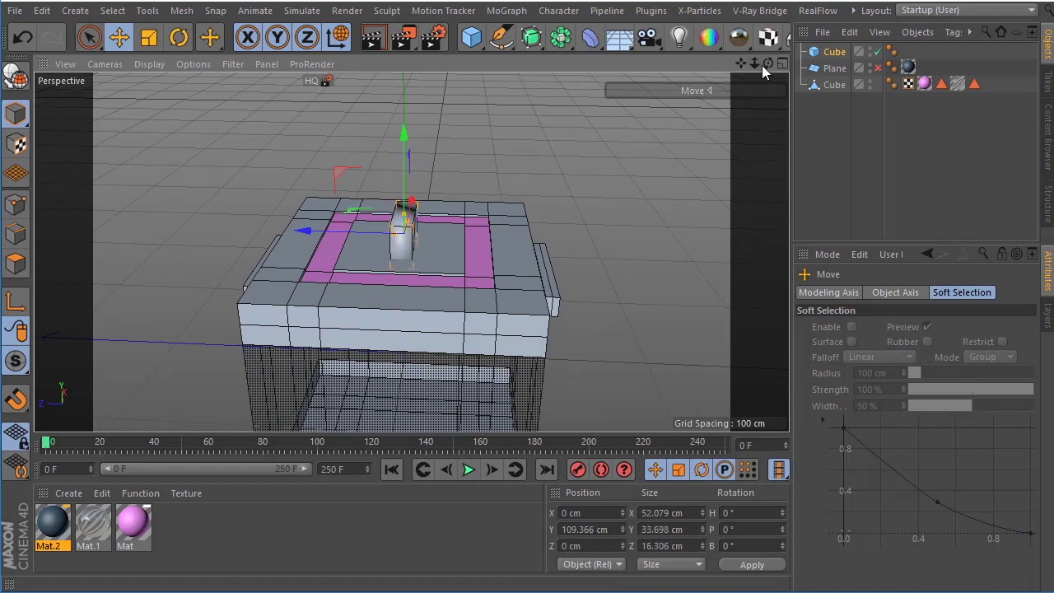
# Lower the 52 × 34 × 16 cm card into the top slot at Y 104.686 cm
pyautogui.moveTo(766, 63); pyautogui.dragTo(766, 33)
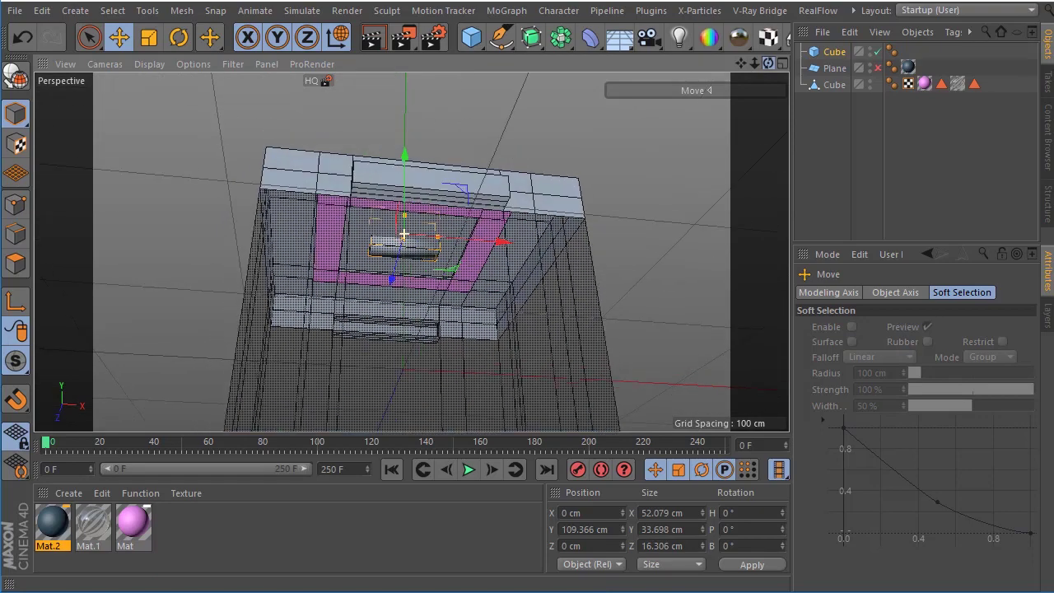
pyautogui.keyDown('alt'); pyautogui.moveTo(403, 235); pyautogui.dragTo(577, 164); pyautogui.keyUp('alt')
pyautogui.scroll(-10, 676, 99)
pyautogui.scroll(8, 451, 173)
pyautogui.scroll(3, 449, 173)
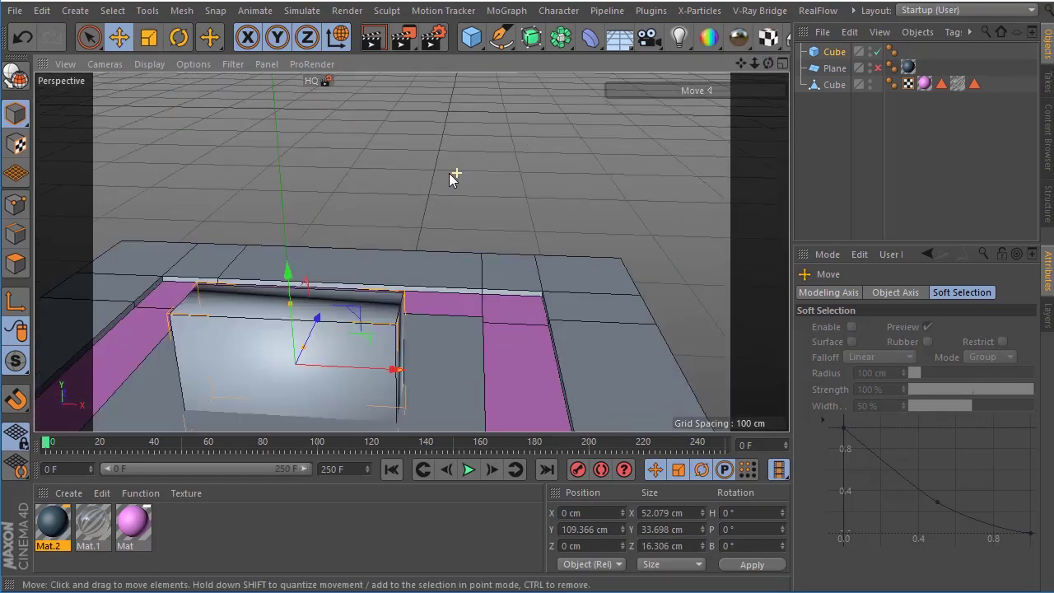
pyautogui.keyDown('alt'); pyautogui.moveTo(448, 173); pyautogui.dragTo(740, 163); pyautogui.keyUp('alt')
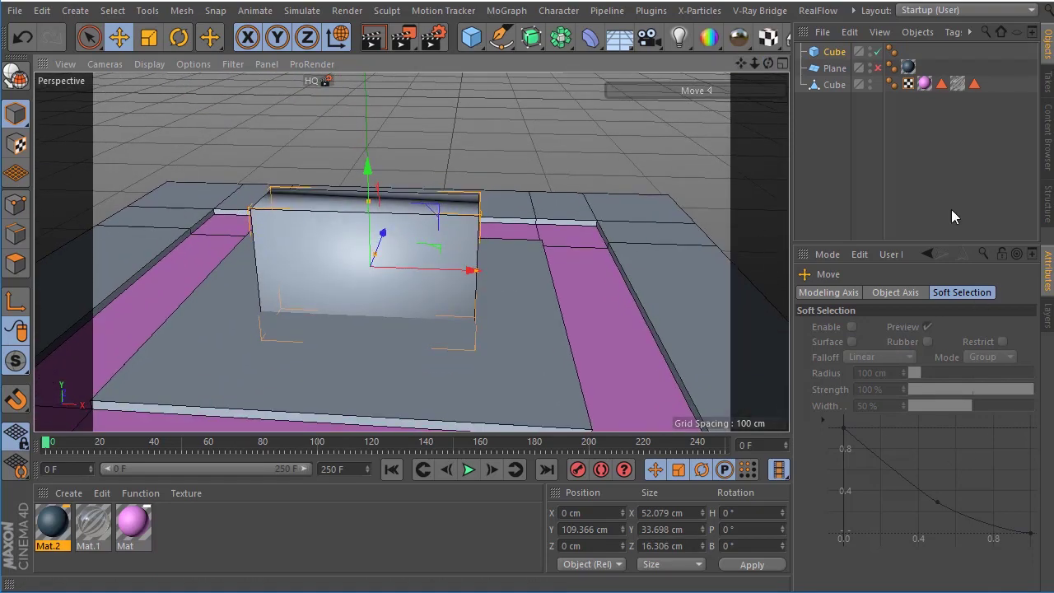
pyautogui.click(830, 52)
pyautogui.moveTo(369, 173)
pyautogui.mouseDown()
pyautogui.moveTo(368, 216)
pyautogui.moveTo(367, 193)
pyautogui.mouseUp()
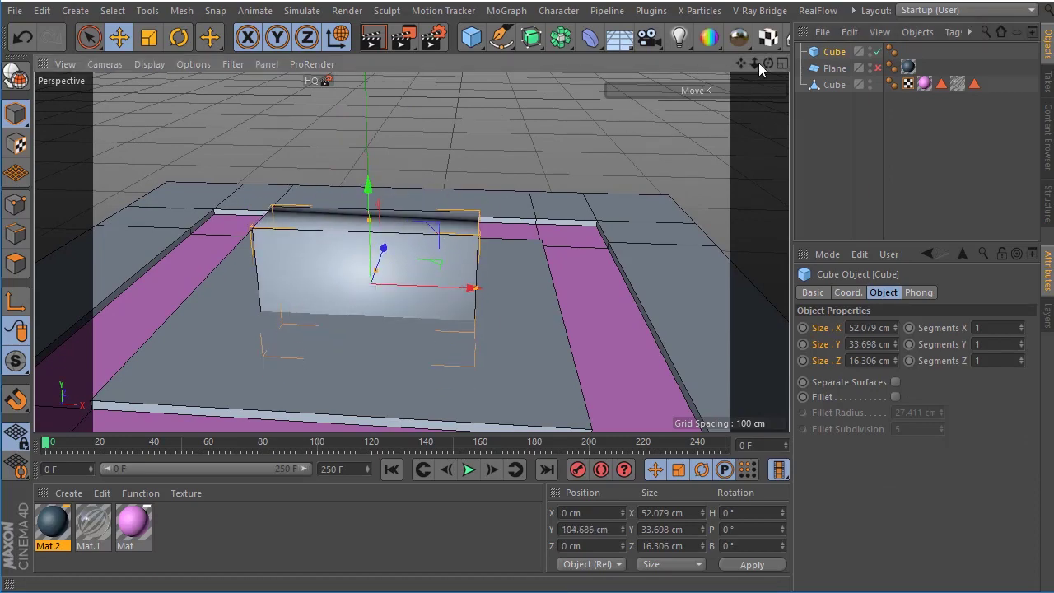
pyautogui.moveTo(768, 63); pyautogui.dragTo(746, 115)
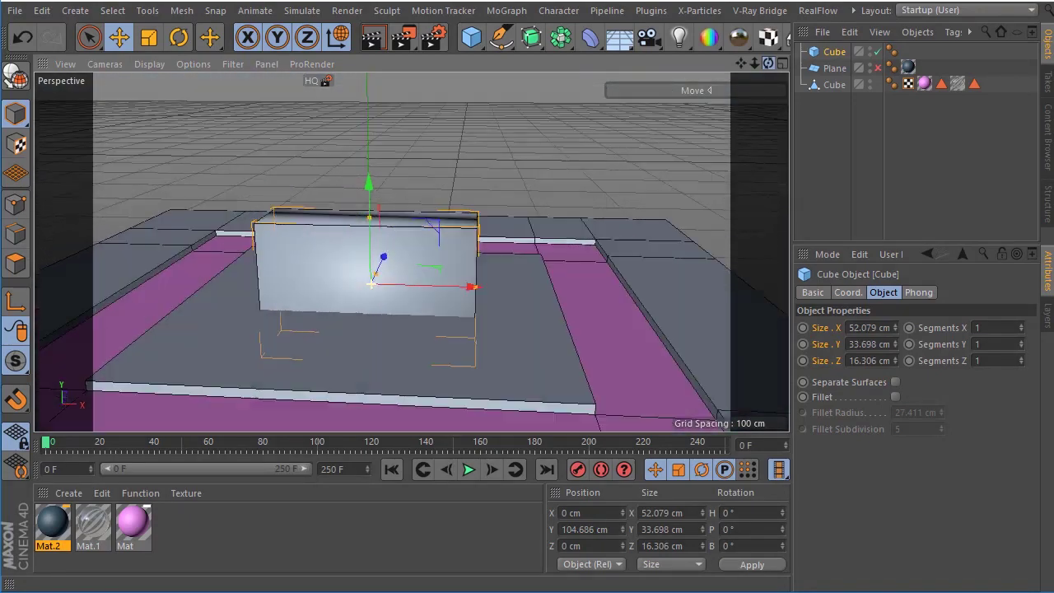
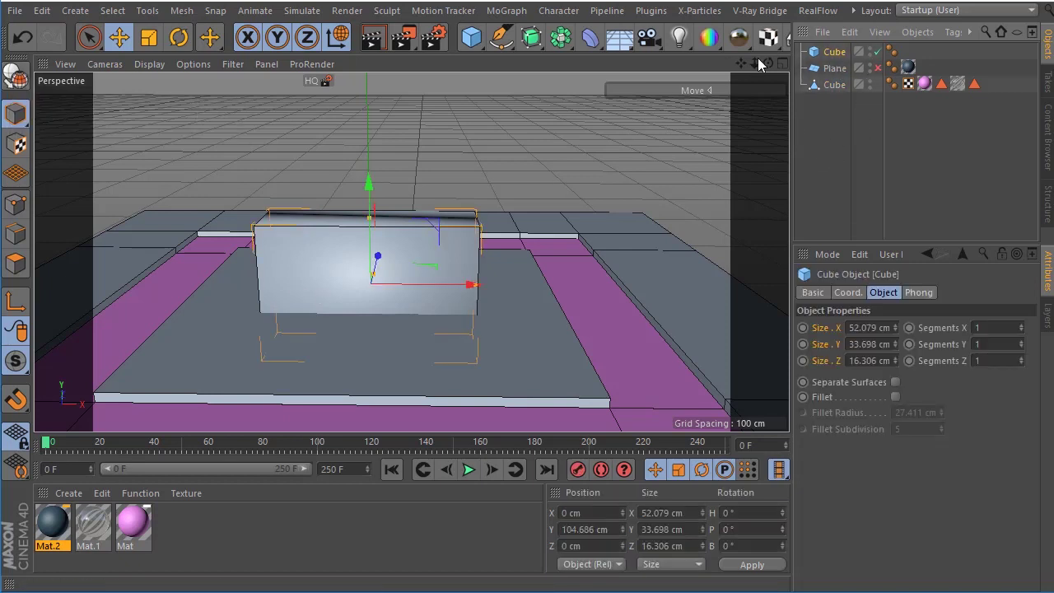
# Add a Boole generator to the scene
pyautogui.moveTo(768, 65); pyautogui.dragTo(768, 64)
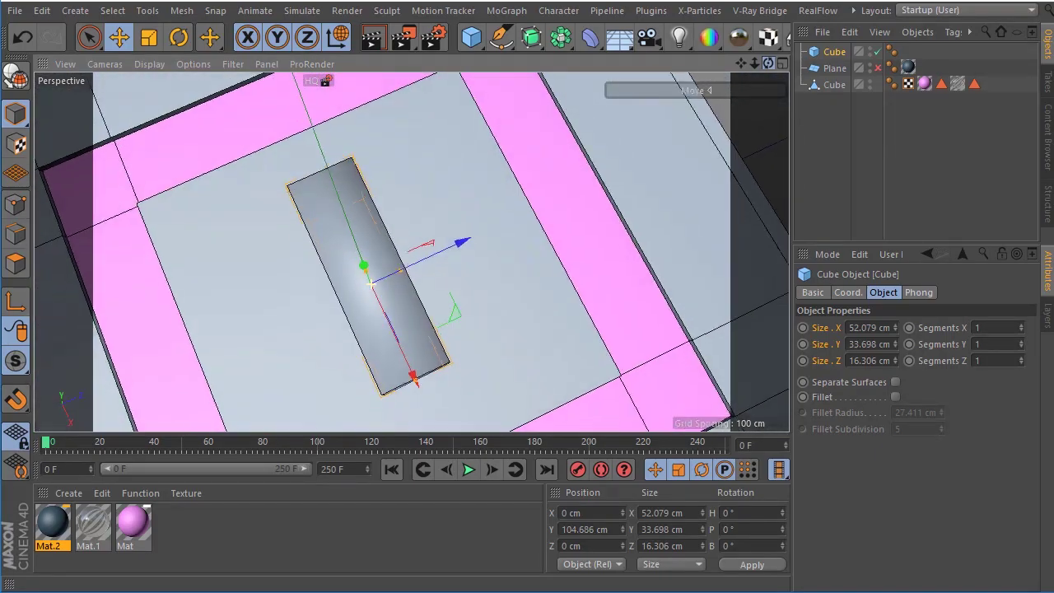
pyautogui.moveTo(768, 65); pyautogui.dragTo(768, 64)
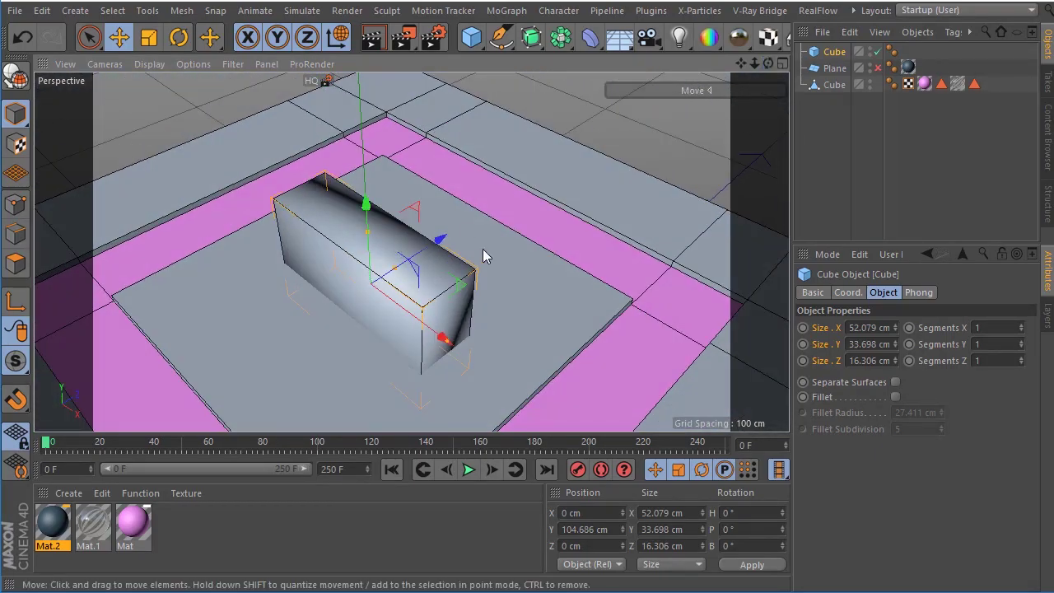
pyautogui.click(561, 37)
pyautogui.click(889, 65)
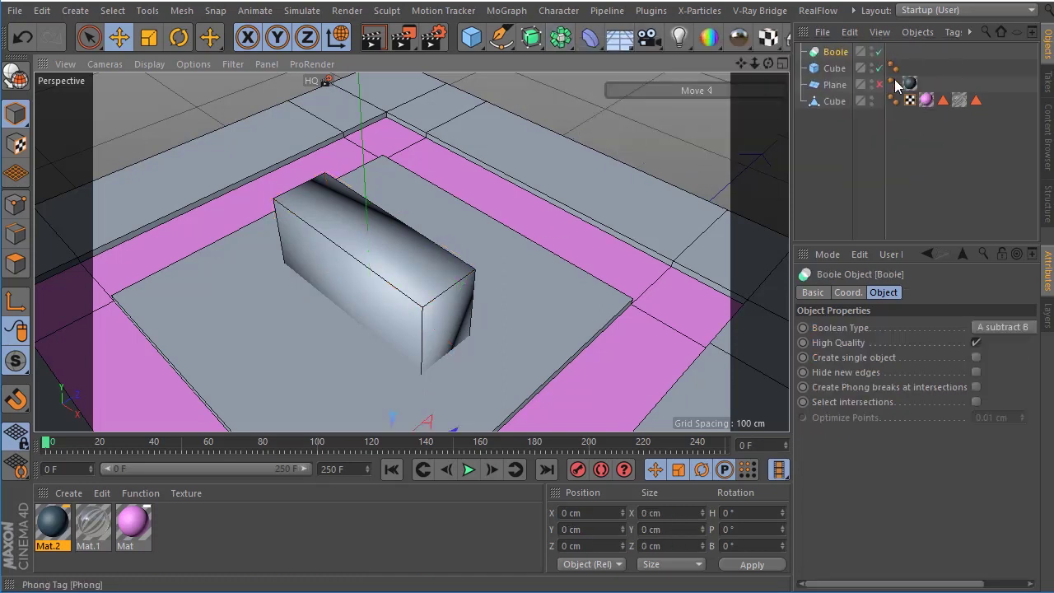
# Nest the box mesh and the small Cube under Boole, box first, to cut the slot
pyautogui.moveTo(828, 71); pyautogui.dragTo(832, 62)
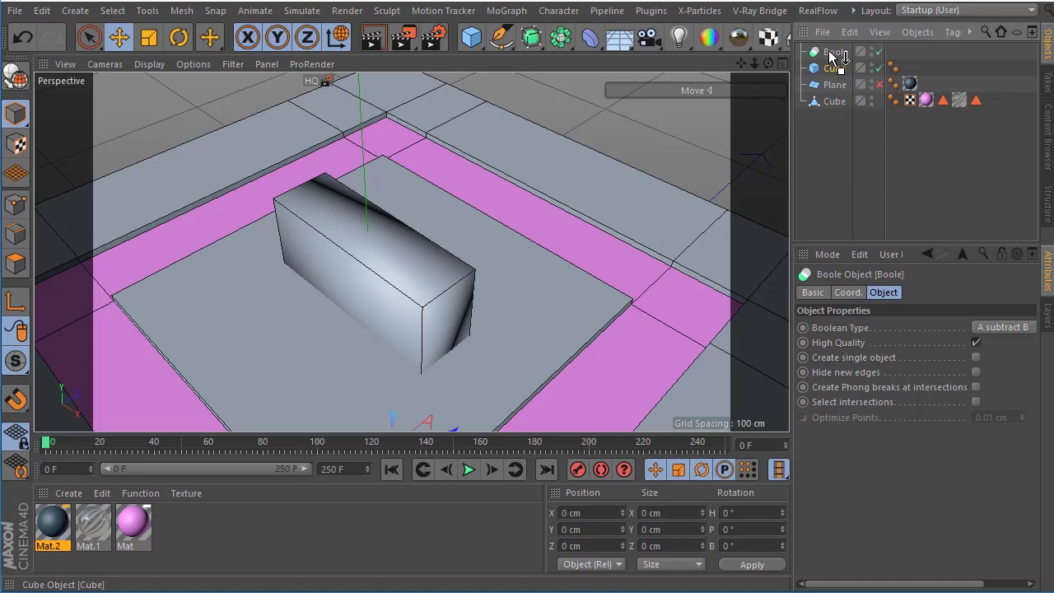
pyautogui.moveTo(830, 69); pyautogui.dragTo(566, 276)
pyautogui.moveTo(830, 55); pyautogui.dragTo(831, 56)
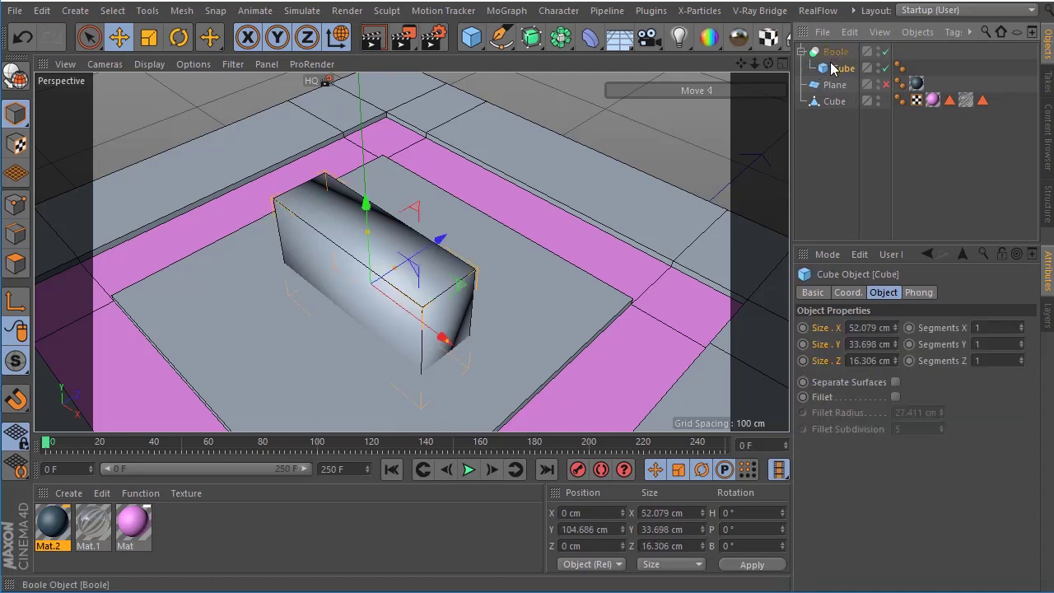
pyautogui.click(832, 86)
pyautogui.click(843, 102)
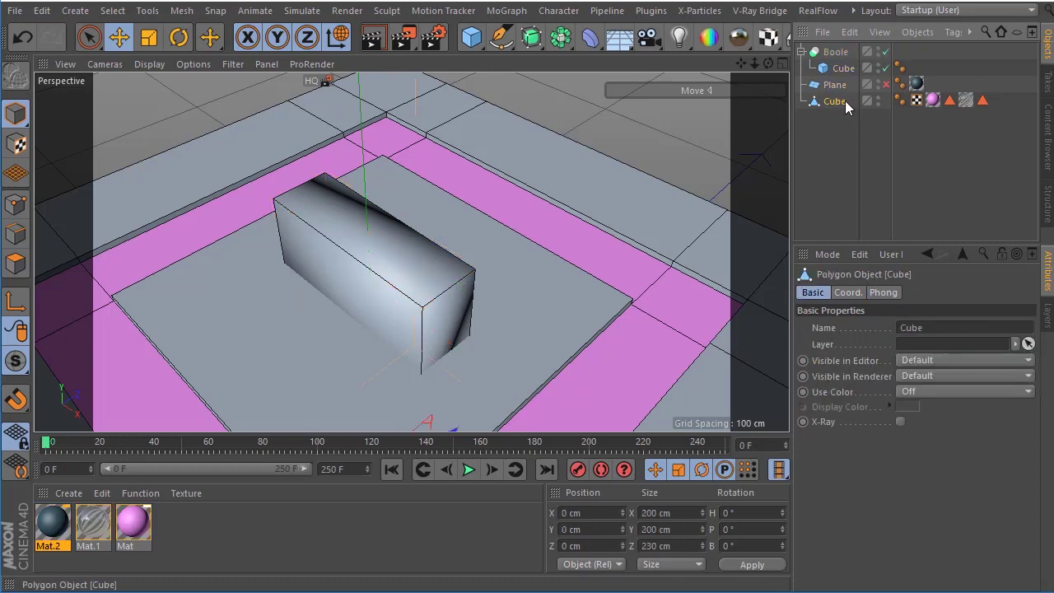
pyautogui.scroll(-5, 605, 235)
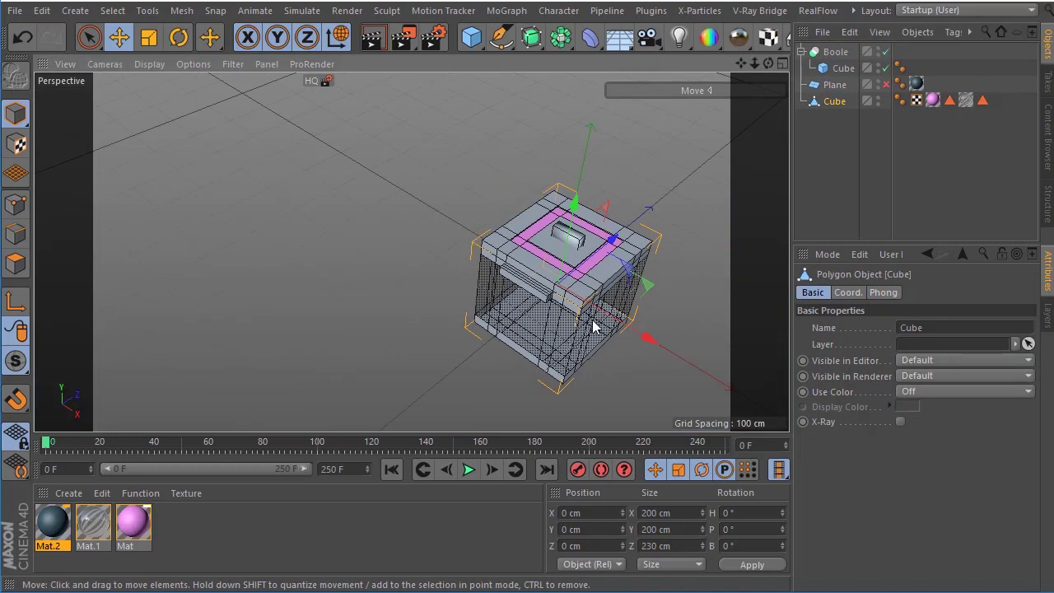
pyautogui.moveTo(834, 104); pyautogui.dragTo(840, 66)
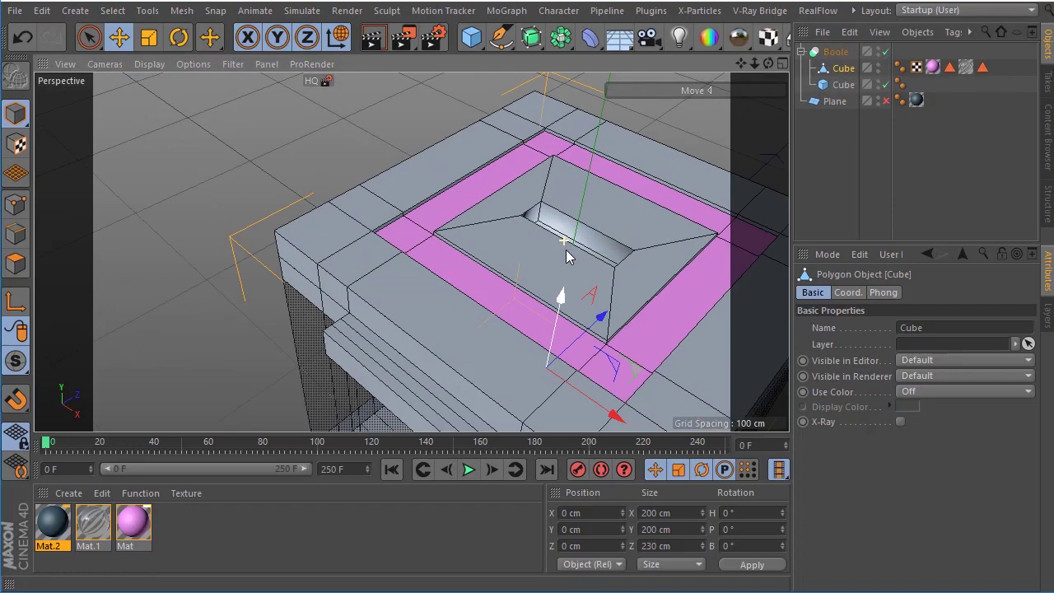
pyautogui.scroll(5, 566, 250)
pyautogui.moveTo(669, 140)
pyautogui.keyDown('alt'); pyautogui.mouseDown()
pyautogui.moveTo(626, 214)
pyautogui.moveTo(586, 247)
pyautogui.mouseUp(); pyautogui.keyUp('alt')
pyautogui.scroll(4, 587, 239)
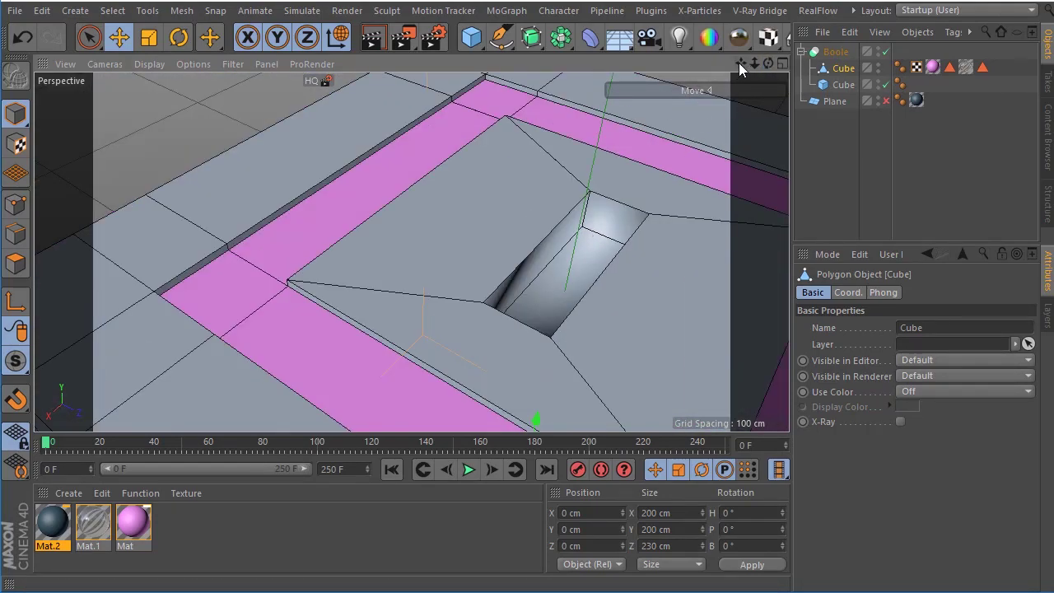
pyautogui.moveTo(739, 63)
pyautogui.mouseDown()
pyautogui.moveTo(754, 50)
pyautogui.moveTo(754, 76)
pyautogui.moveTo(768, 82)
pyautogui.moveTo(349, 177)
pyautogui.mouseUp()
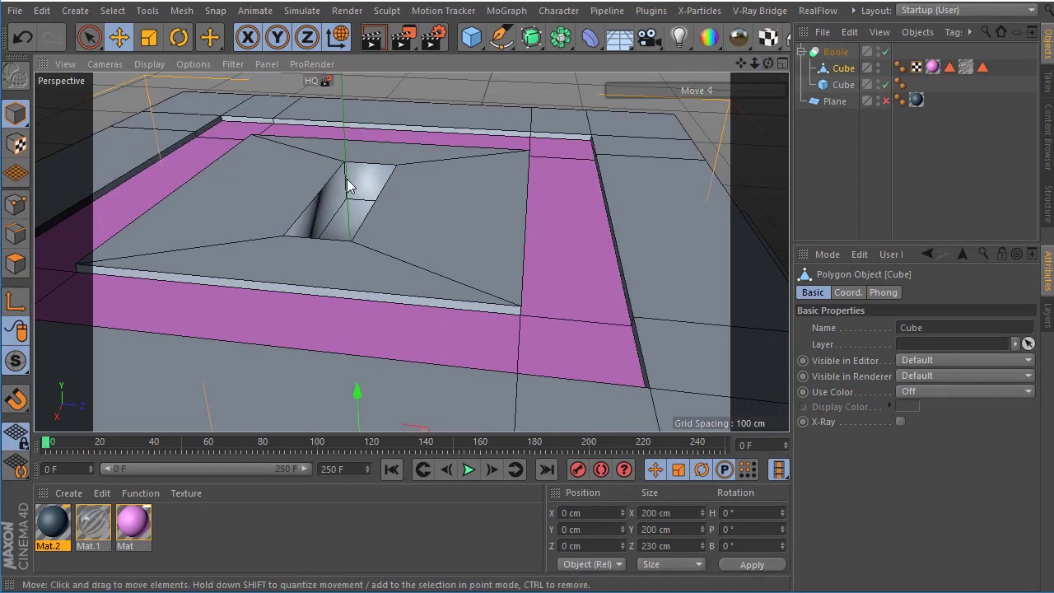
# Stretch the small cutting cube to 81.301 cm in Y and inspect the deeper slot
pyautogui.click(841, 85)
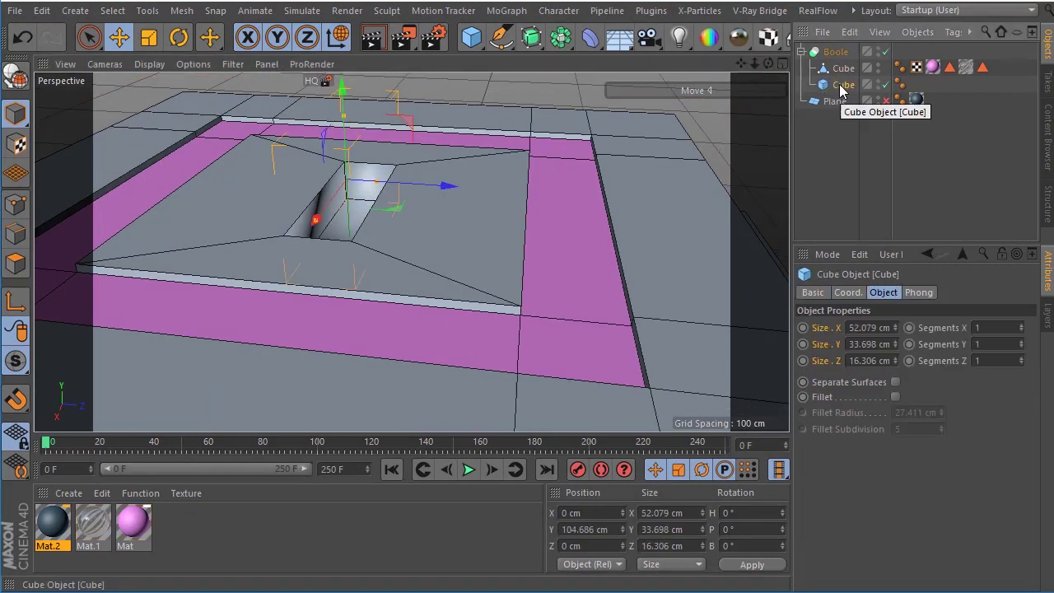
pyautogui.moveTo(345, 116); pyautogui.dragTo(346, 41)
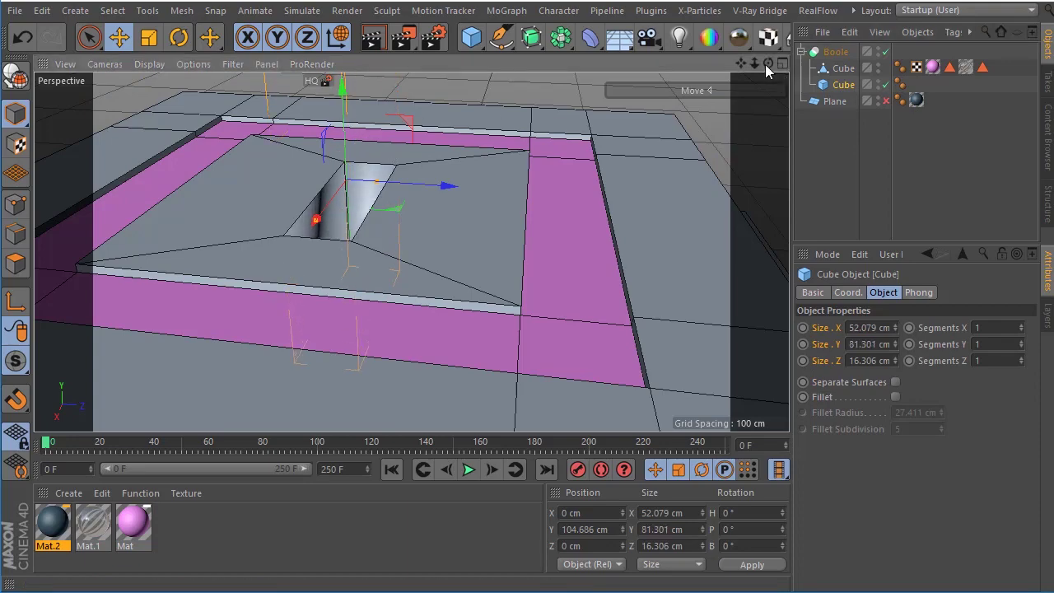
pyautogui.moveTo(767, 64); pyautogui.dragTo(766, 148)
pyautogui.moveTo(346, 180); pyautogui.dragTo(346, 179)
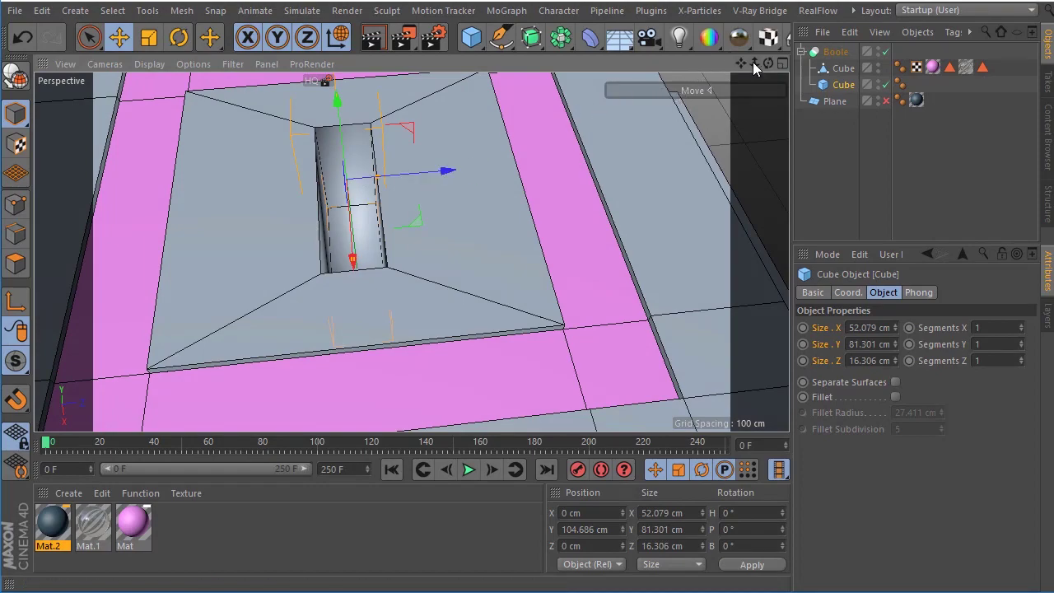
pyautogui.moveTo(766, 68); pyautogui.dragTo(730, 94)
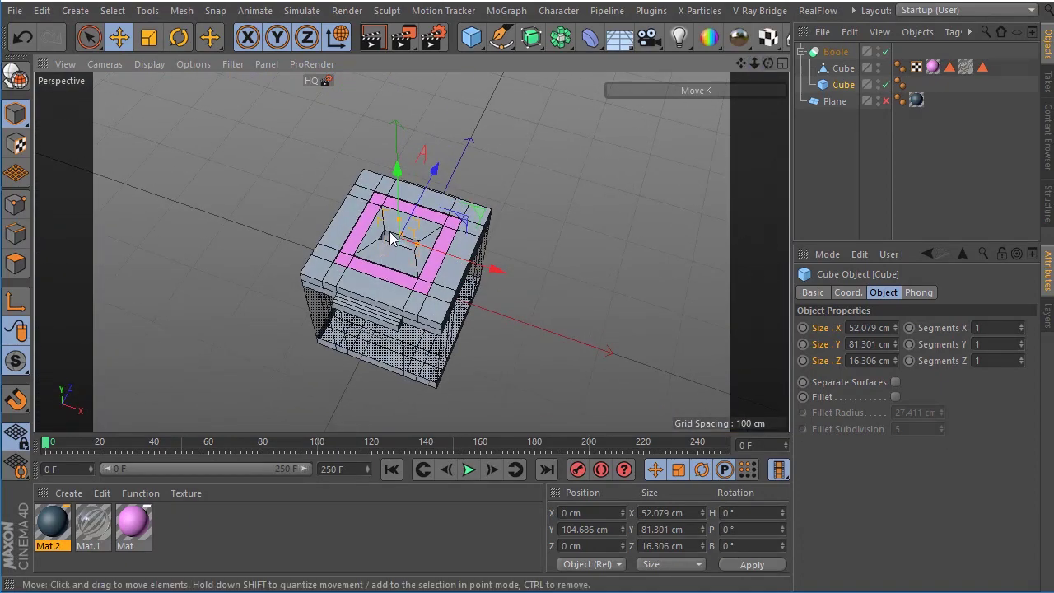
pyautogui.scroll(5, 391, 238)
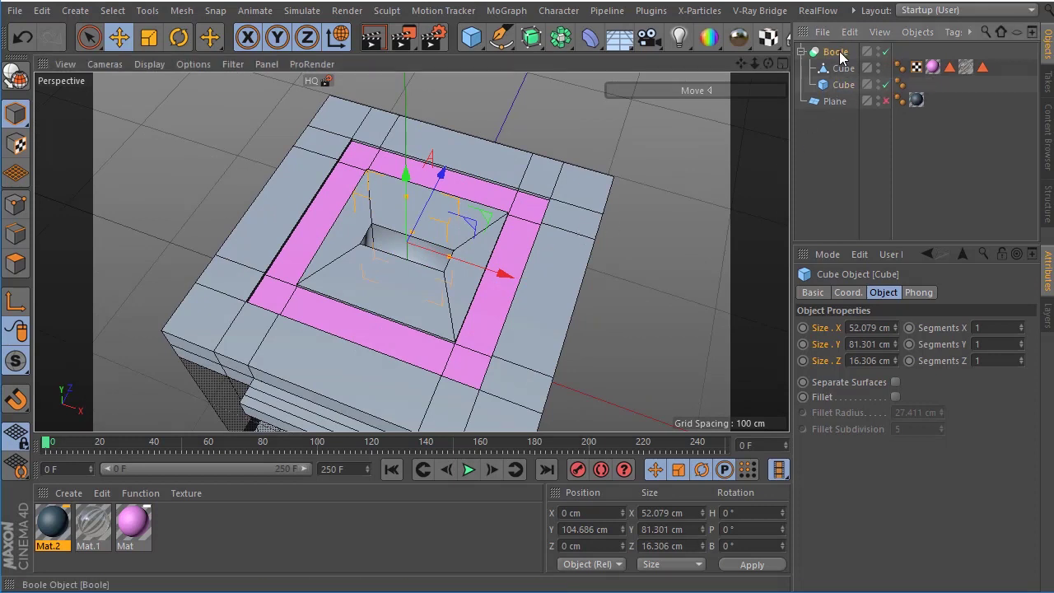
# Select Boole and enlarge the properties panel by resizing the panel splitters
pyautogui.click(838, 53)
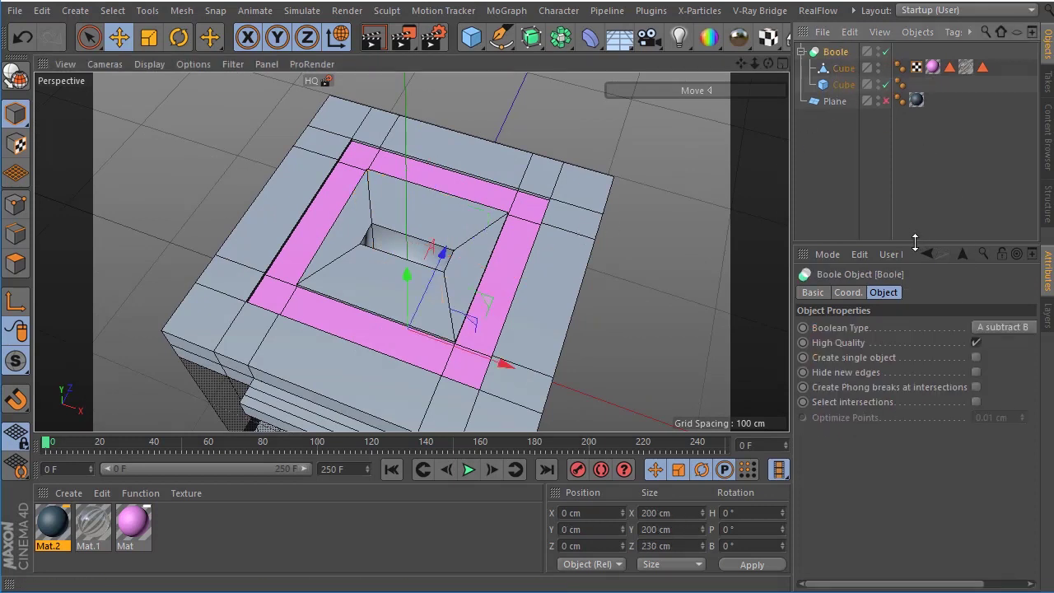
pyautogui.moveTo(915, 242); pyautogui.dragTo(915, 162)
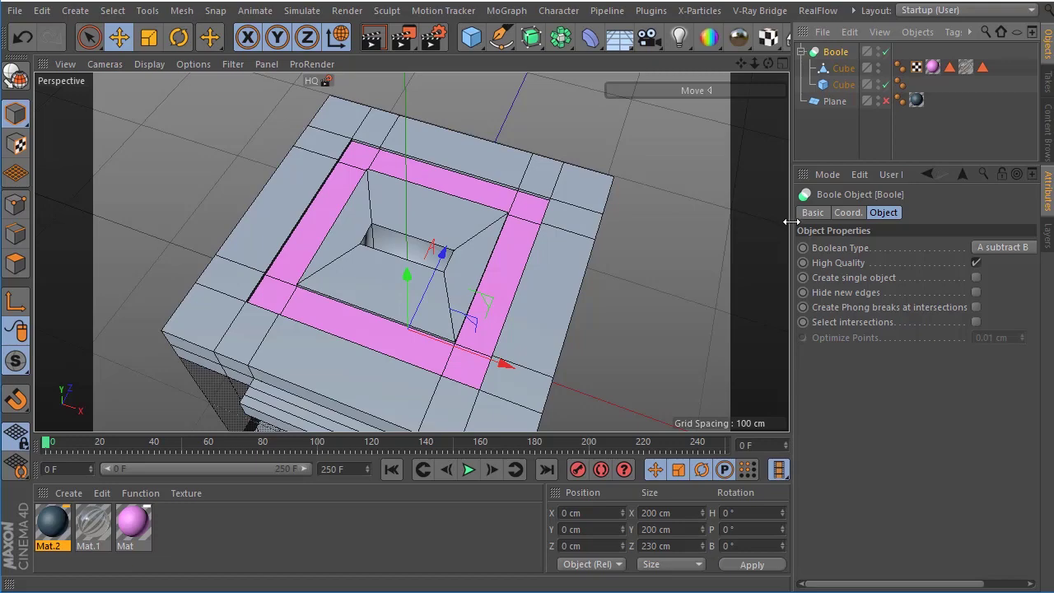
pyautogui.moveTo(789, 222); pyautogui.dragTo(749, 224)
pyautogui.scroll(5, 452, 242)
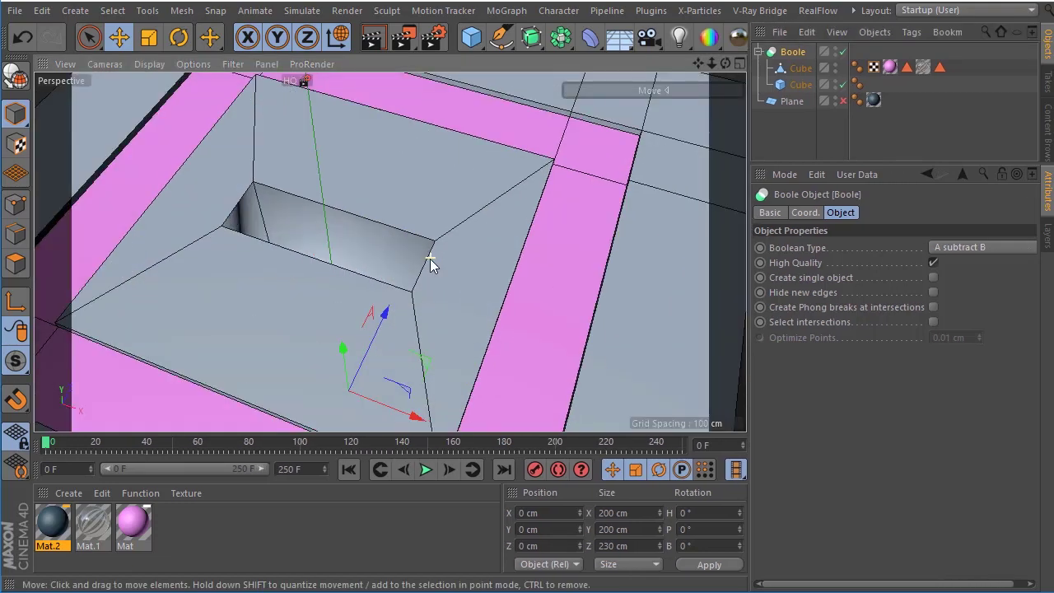
pyautogui.scroll(3, 349, 390)
pyautogui.scroll(-5, 349, 390)
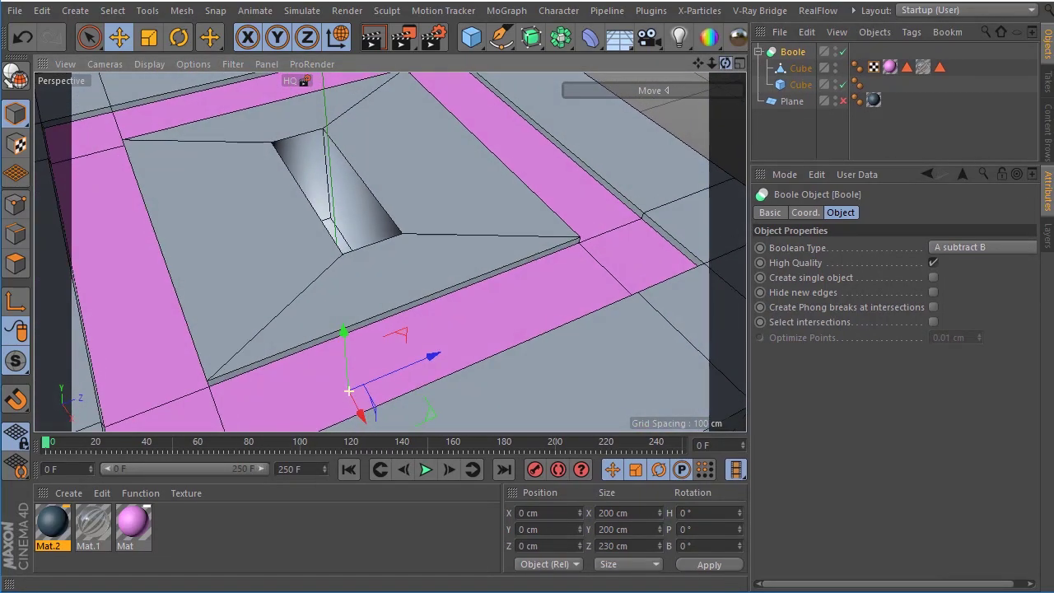
# Enable Create single object on the Boole, toggling it to compare the result
pyautogui.click(934, 278)
pyautogui.click(934, 278)
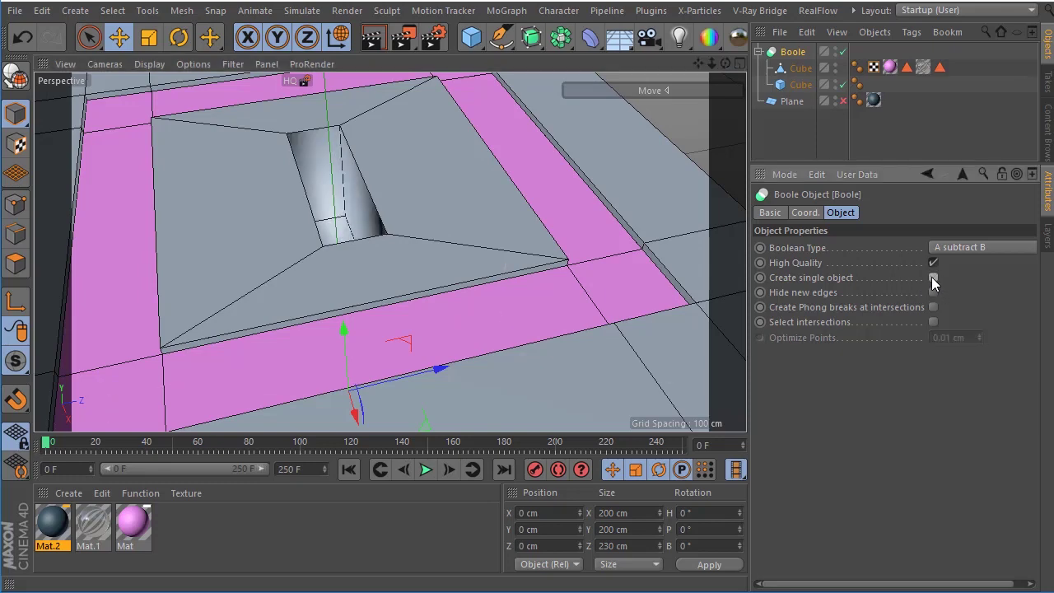
pyautogui.click(934, 277)
pyautogui.moveTo(726, 64); pyautogui.dragTo(349, 390)
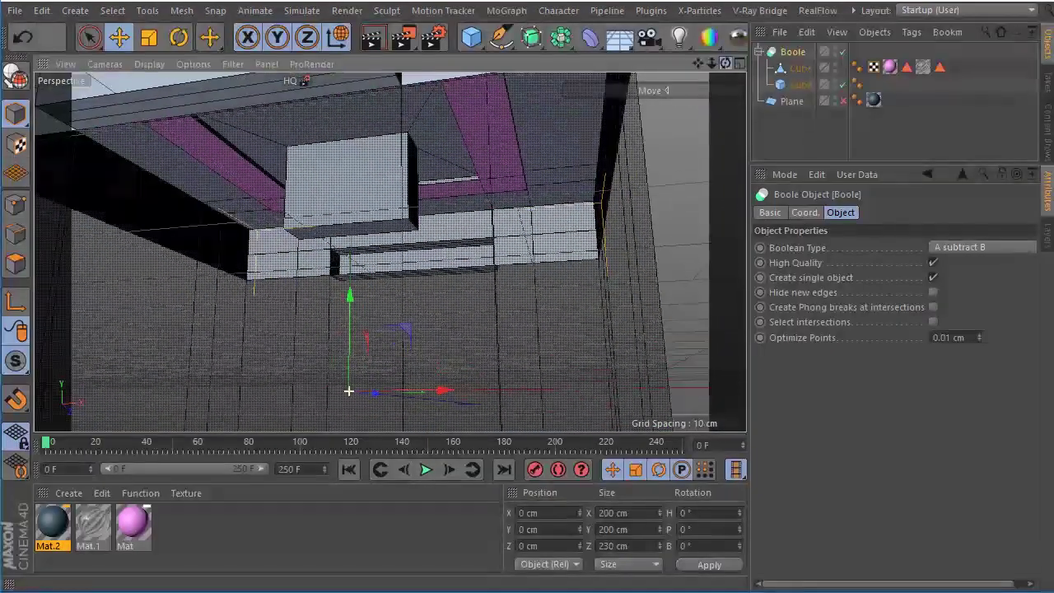
pyautogui.moveTo(725, 64); pyautogui.dragTo(731, 72)
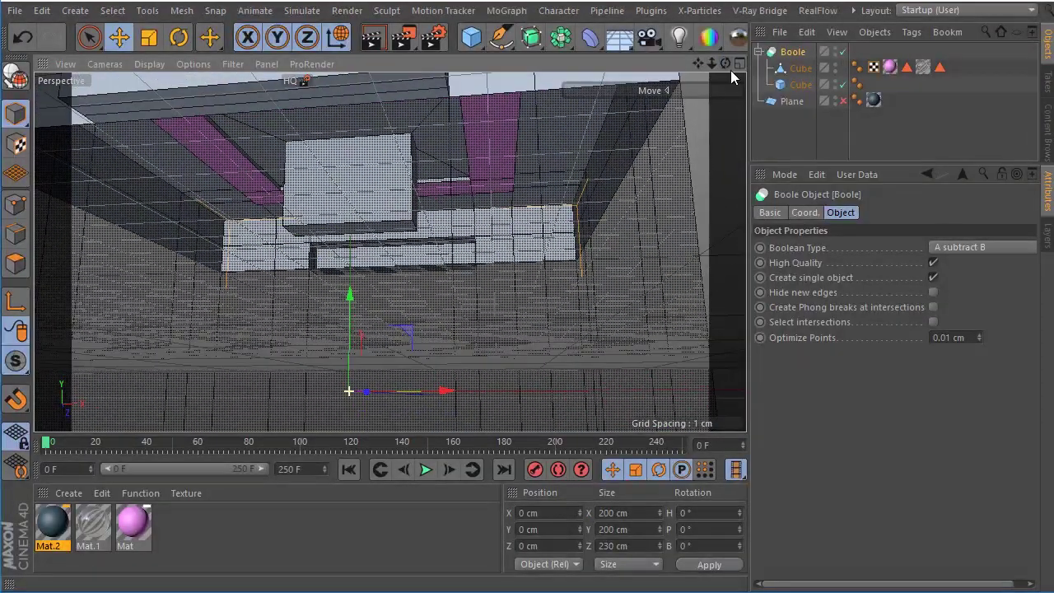
pyautogui.click(933, 280)
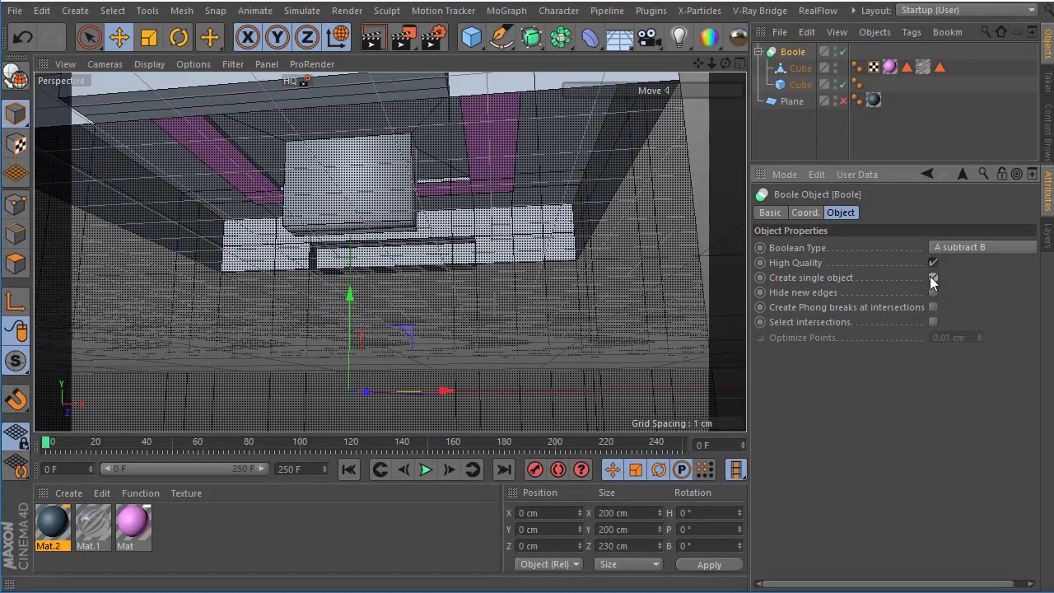
pyautogui.click(933, 279)
pyautogui.click(935, 279)
pyautogui.click(938, 277)
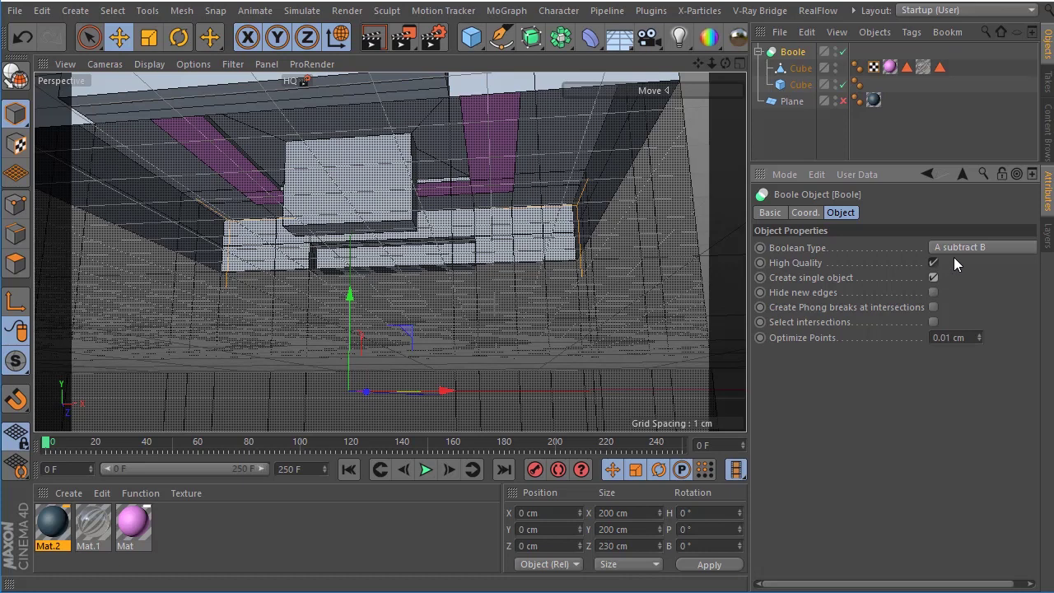
# Try Boolean Type 'A intersect B', then 'A without B', comparing the cut
pyautogui.click(959, 246)
pyautogui.click(964, 295)
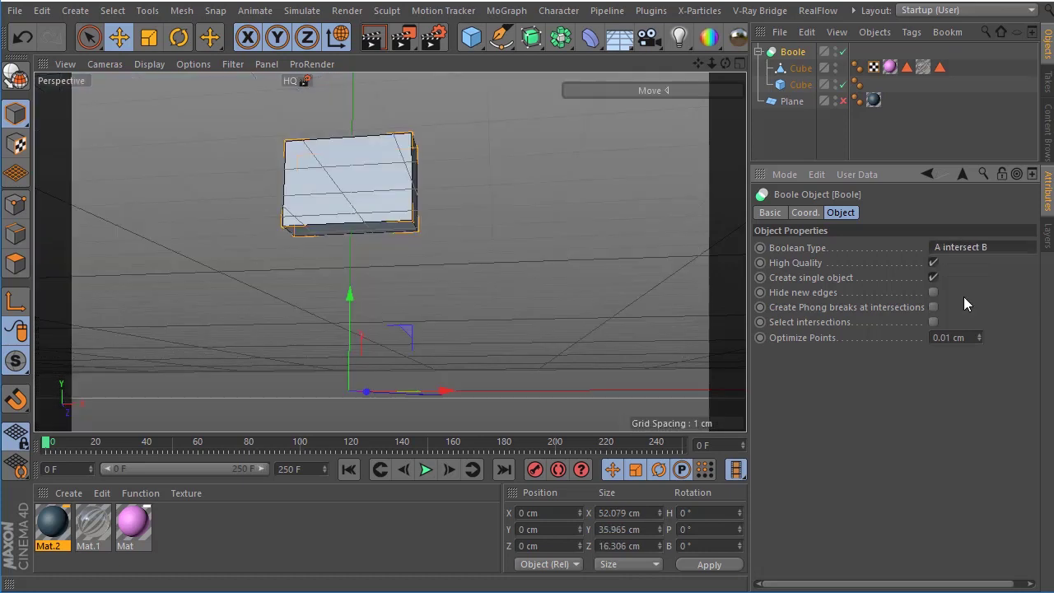
pyautogui.keyDown('alt'); pyautogui.moveTo(494, 214); pyautogui.dragTo(362, 297); pyautogui.keyUp('alt')
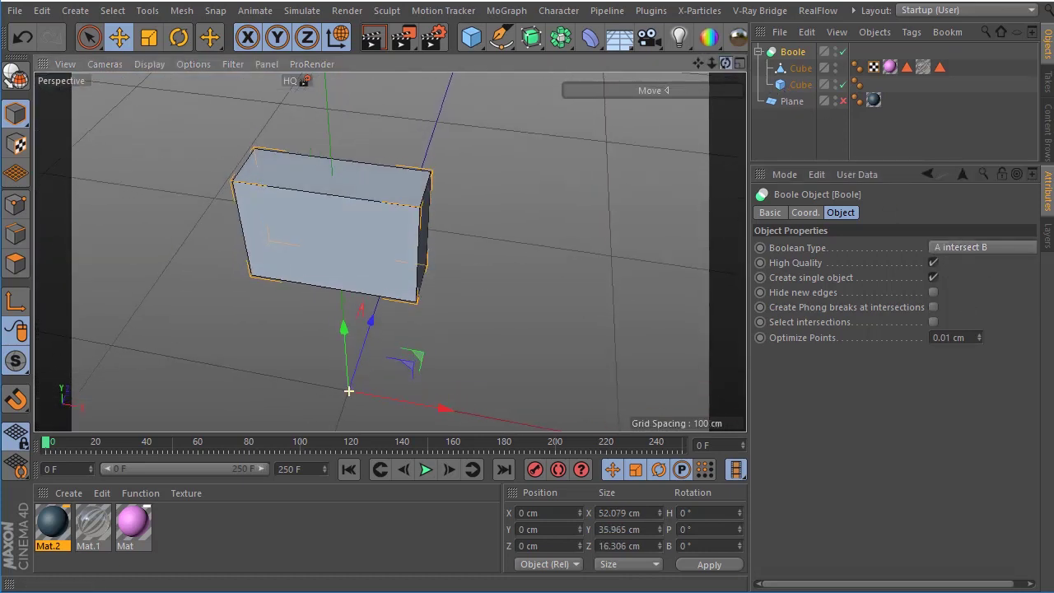
pyautogui.click(947, 249)
pyautogui.click(959, 314)
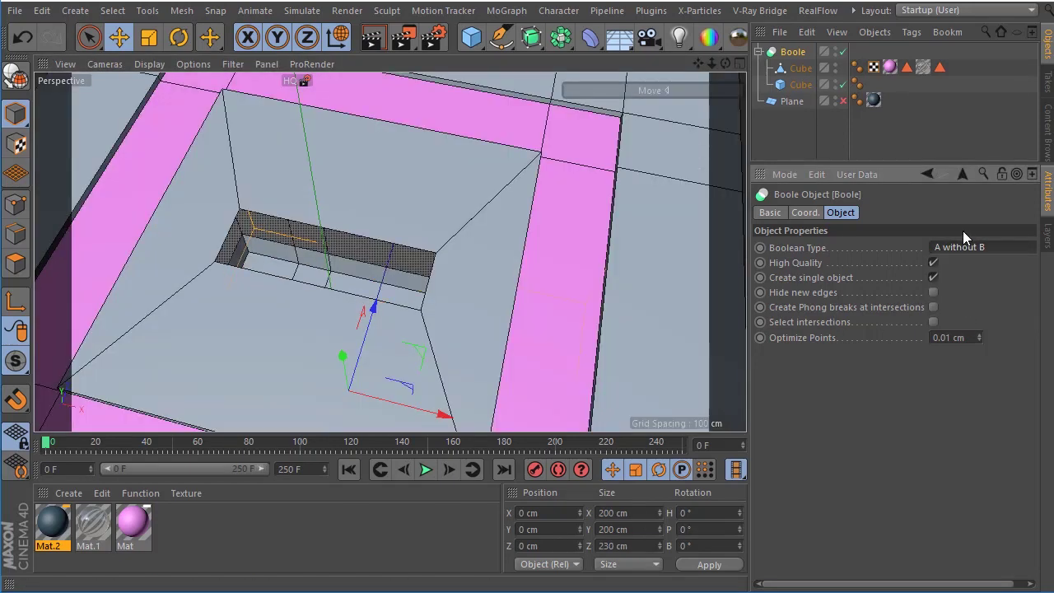
pyautogui.moveTo(732, 63)
pyautogui.mouseDown()
pyautogui.moveTo(349, 390)
pyautogui.moveTo(162, 143)
pyautogui.mouseUp()
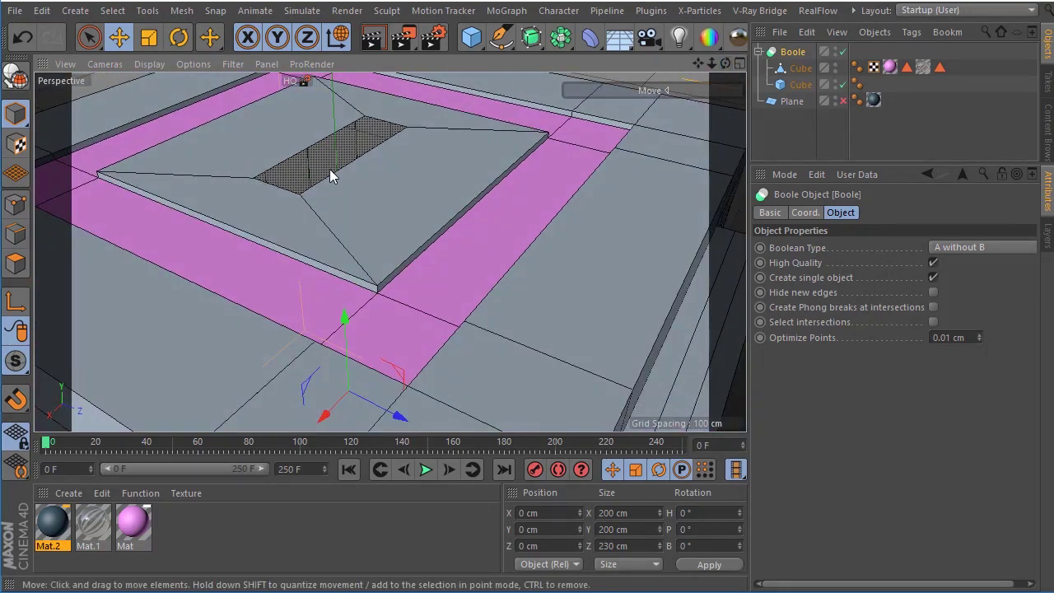
# Settle the Boolean Type on 'A subtract B' and zoom out to view the box
pyautogui.click(984, 247)
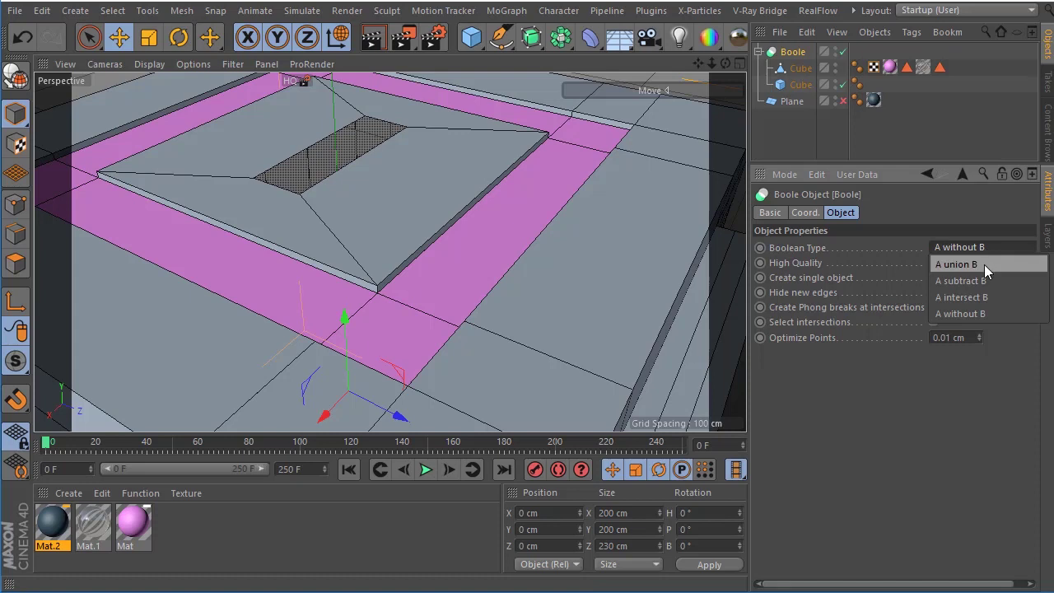
pyautogui.click(980, 315)
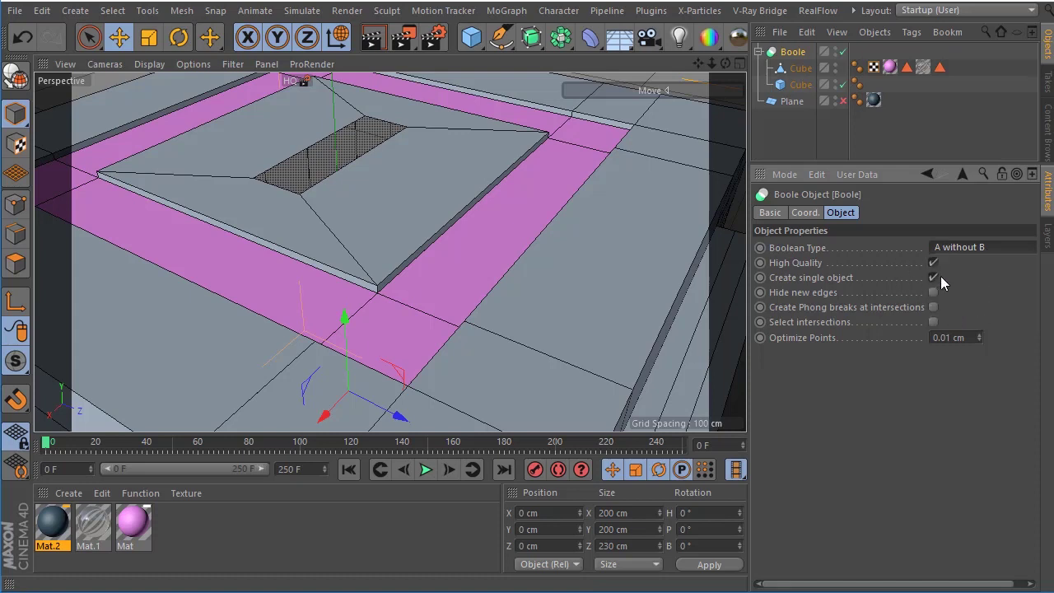
pyautogui.click(949, 251)
pyautogui.click(961, 297)
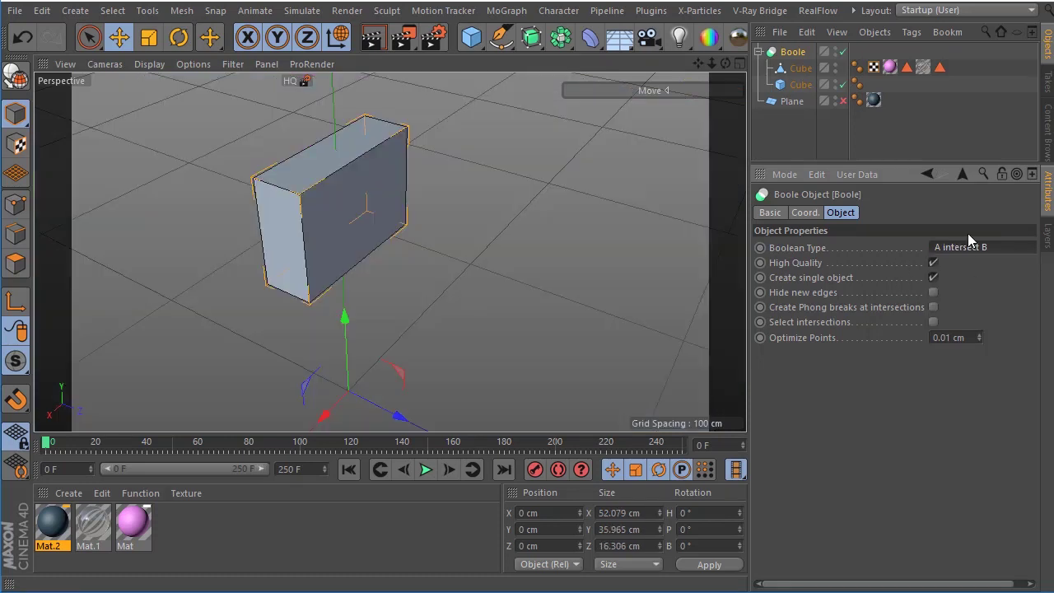
pyautogui.click(968, 244)
pyautogui.click(970, 279)
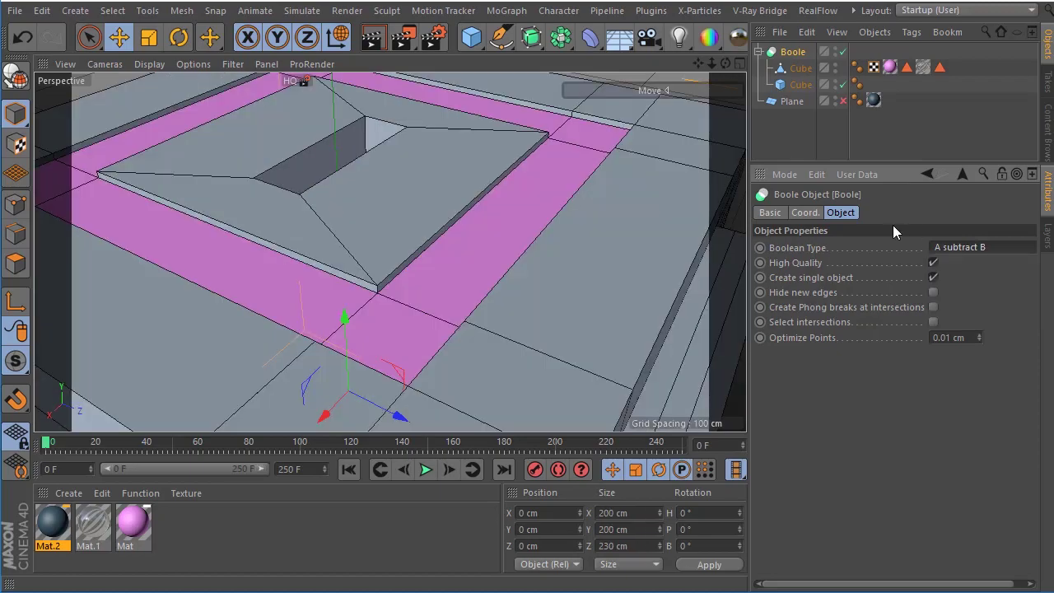
pyautogui.moveTo(727, 66); pyautogui.dragTo(349, 392)
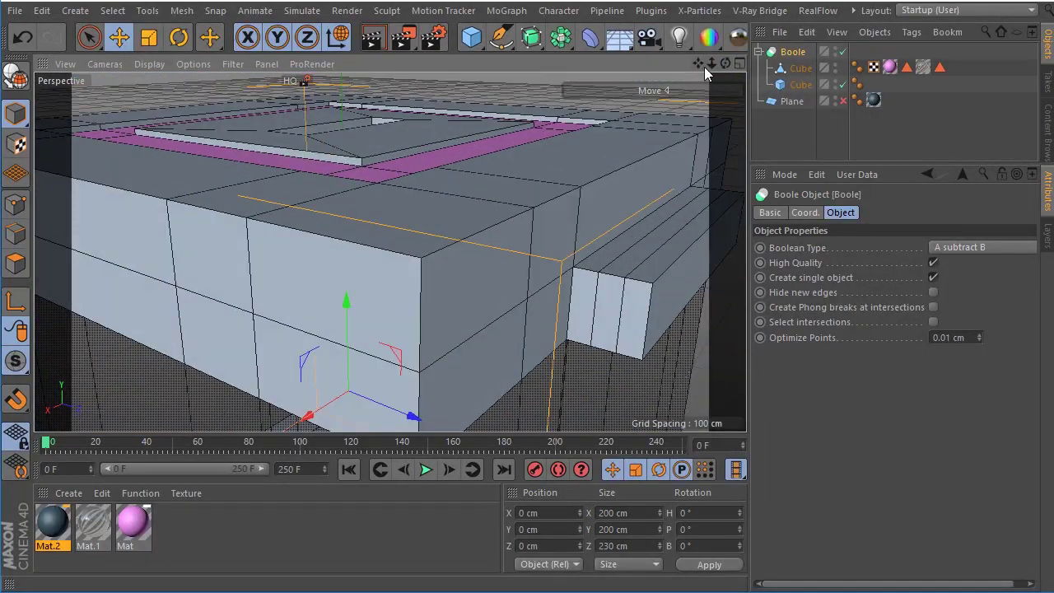
pyautogui.moveTo(711, 64); pyautogui.dragTo(710, 99)
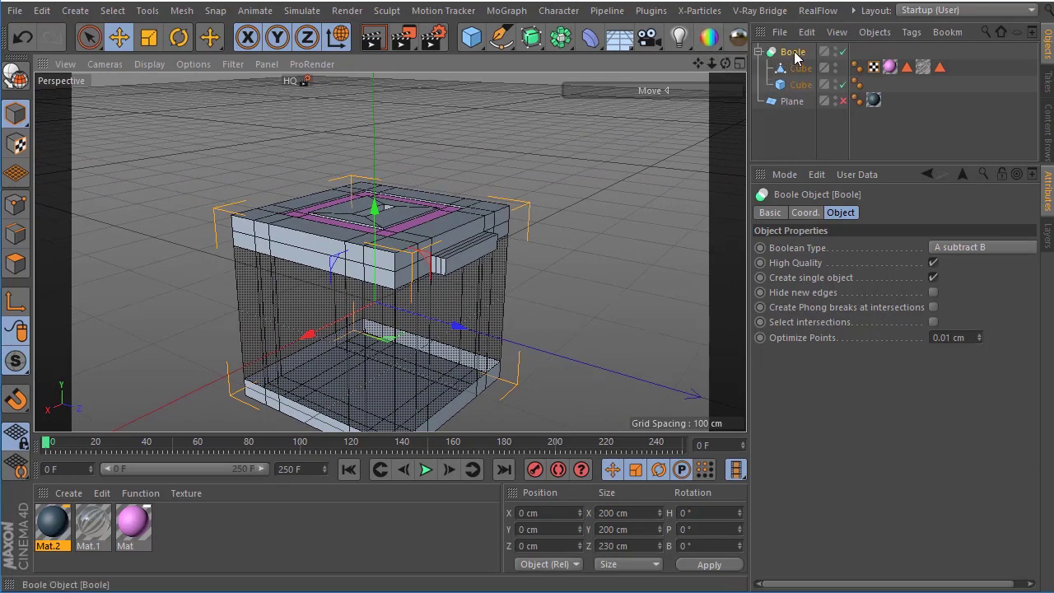
# Make the Boole editable, move Cube-Cube out, and delete the empty Boole null
pyautogui.click(18, 82)
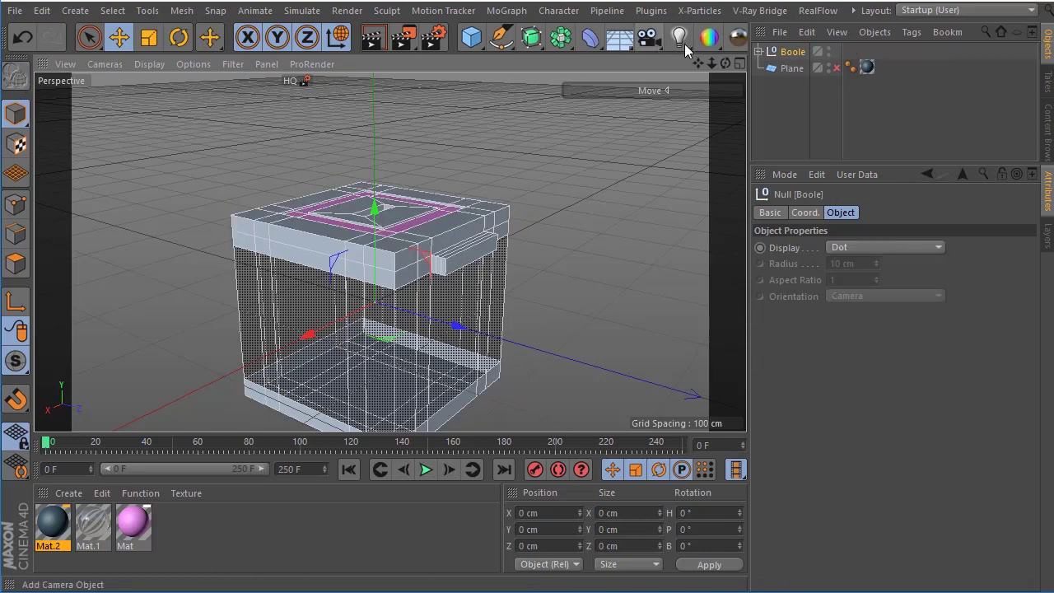
pyautogui.click(803, 68)
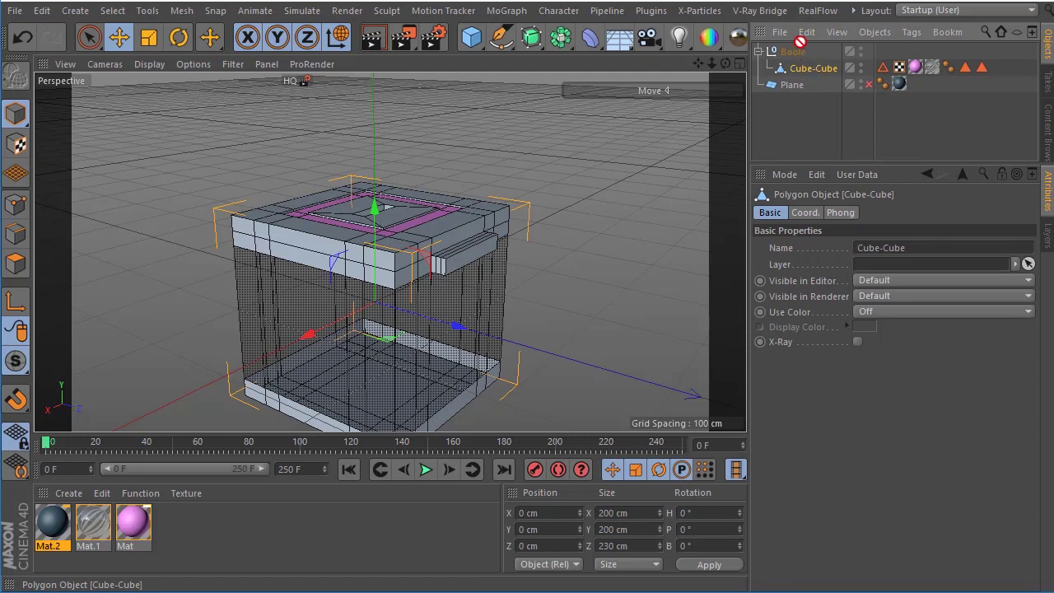
pyautogui.moveTo(805, 50); pyautogui.dragTo(804, 50)
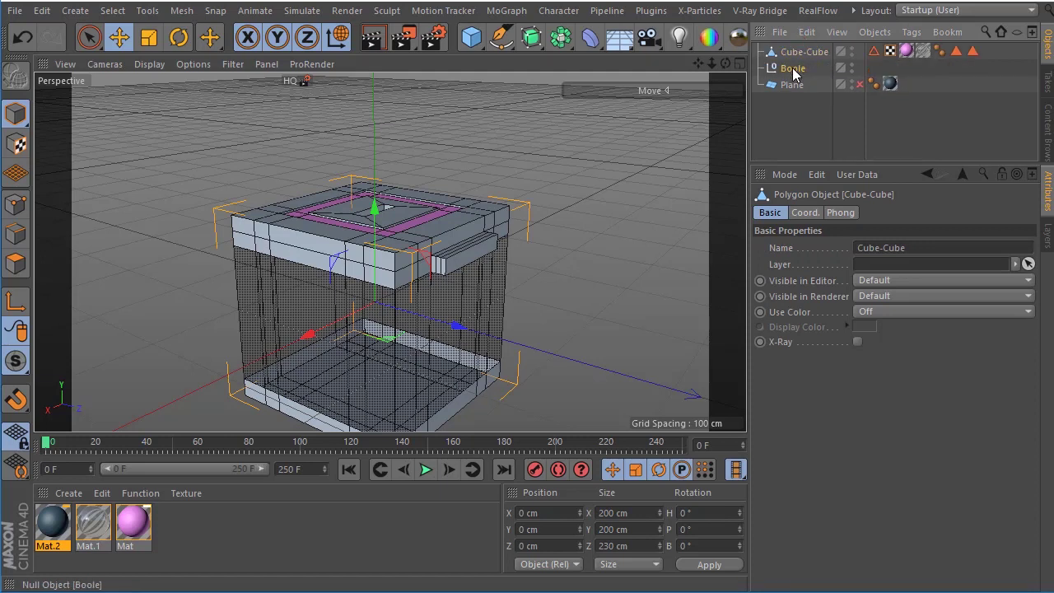
pyautogui.click(794, 72)
pyautogui.press('Delete')
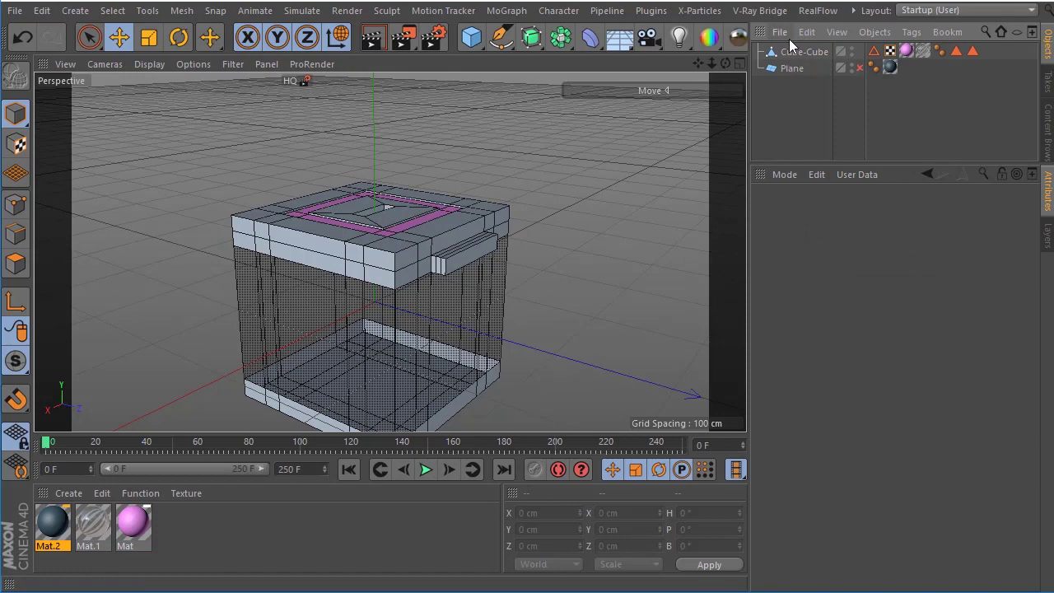
pyautogui.click(790, 54)
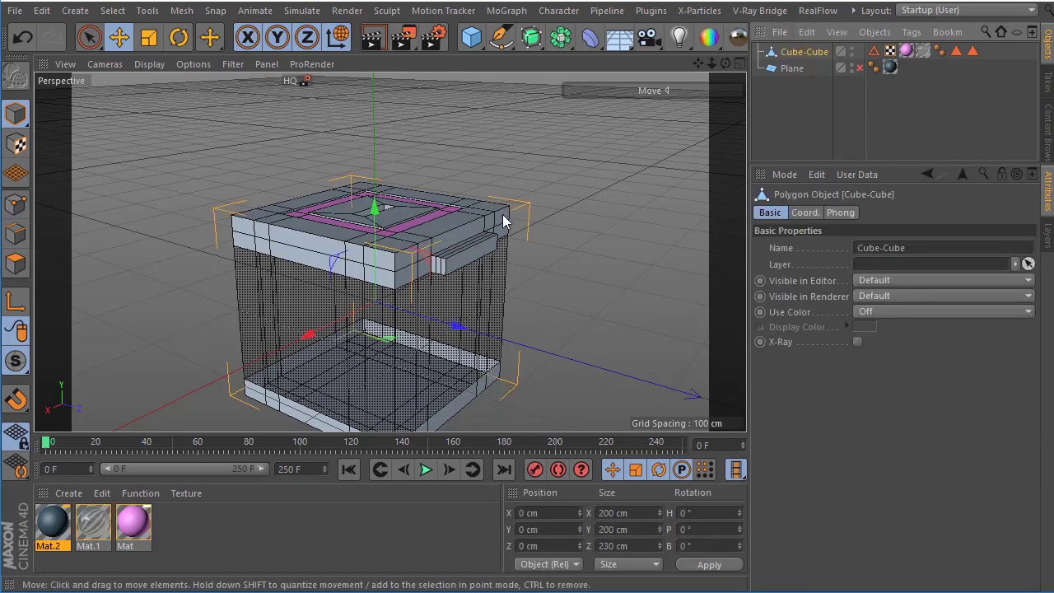
pyautogui.scroll(5, 413, 218)
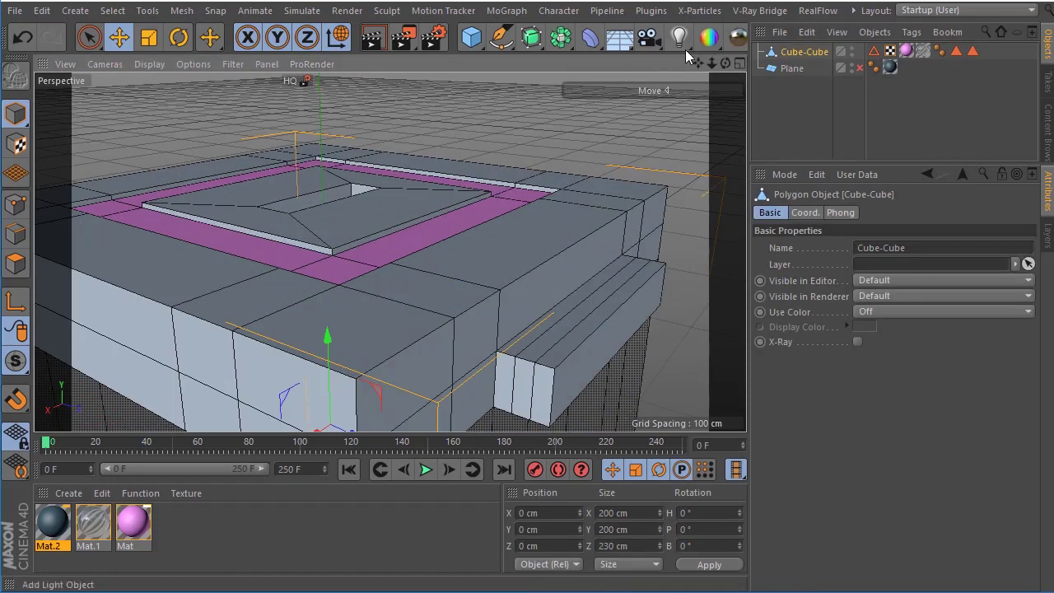
pyautogui.moveTo(725, 66); pyautogui.dragTo(700, 149)
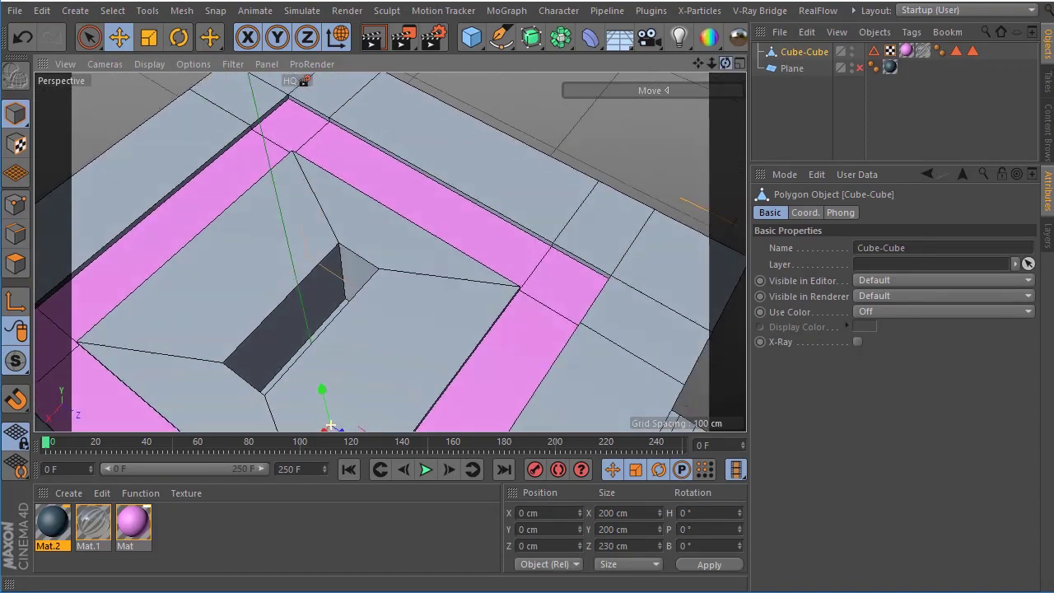
pyautogui.moveTo(330, 426); pyautogui.dragTo(318, 297)
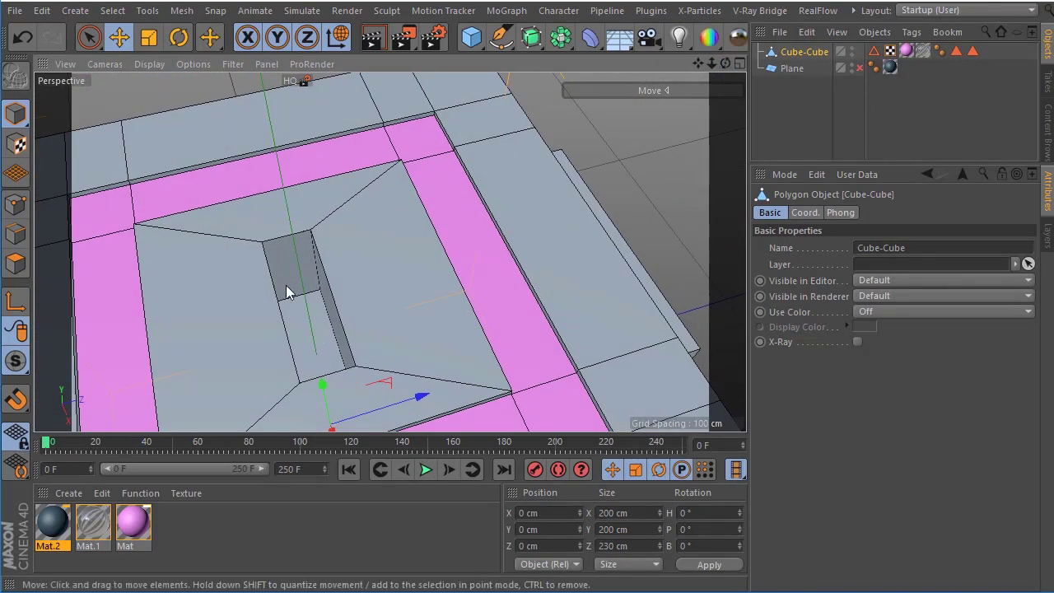
# In Polygon mode, delete the slot's bottom face to open the hole into the box
pyautogui.click(15, 263)
pyautogui.click(321, 342)
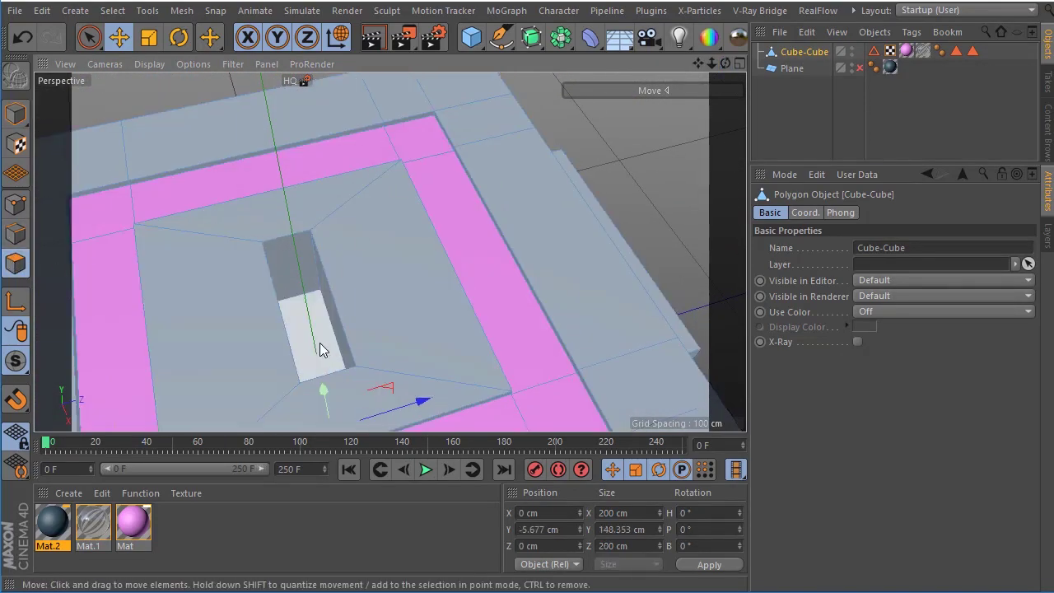
pyautogui.press('Delete')
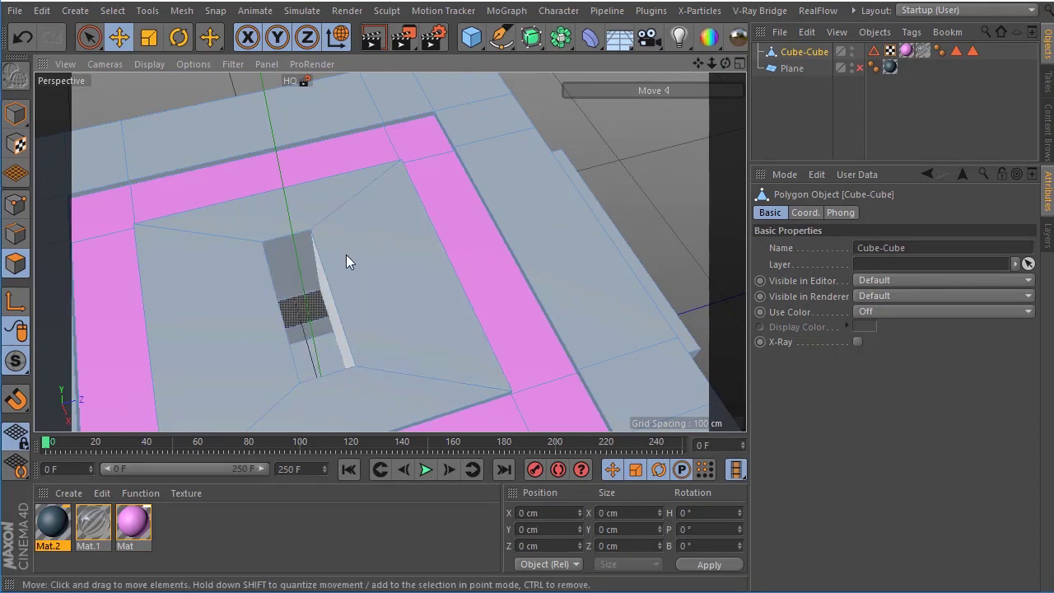
pyautogui.moveTo(725, 63)
pyautogui.mouseDown()
pyautogui.moveTo(330, 425)
pyautogui.moveTo(259, 252)
pyautogui.mouseUp()
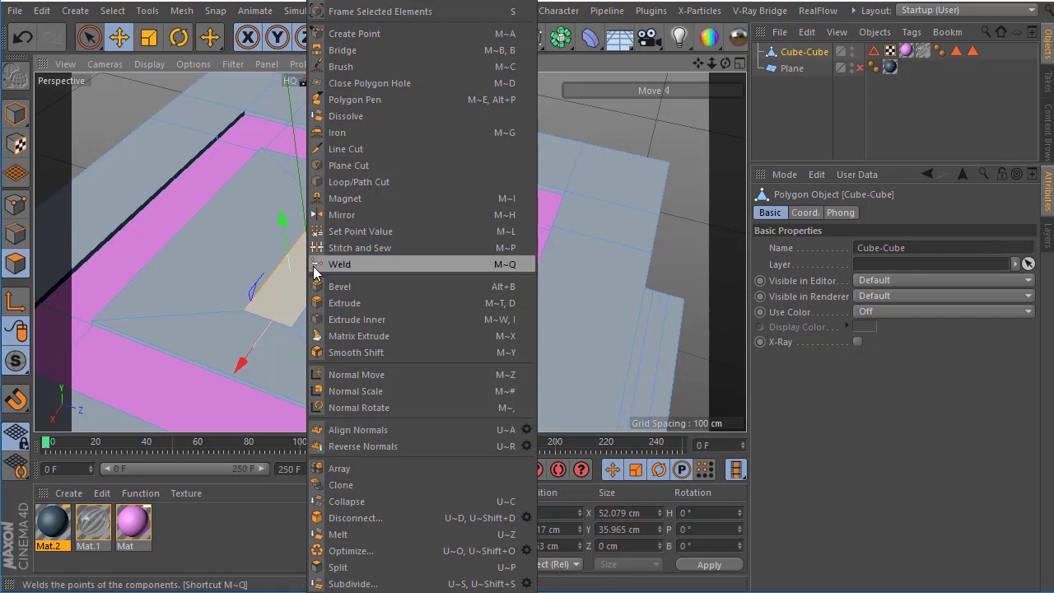
pyautogui.click(275, 290)
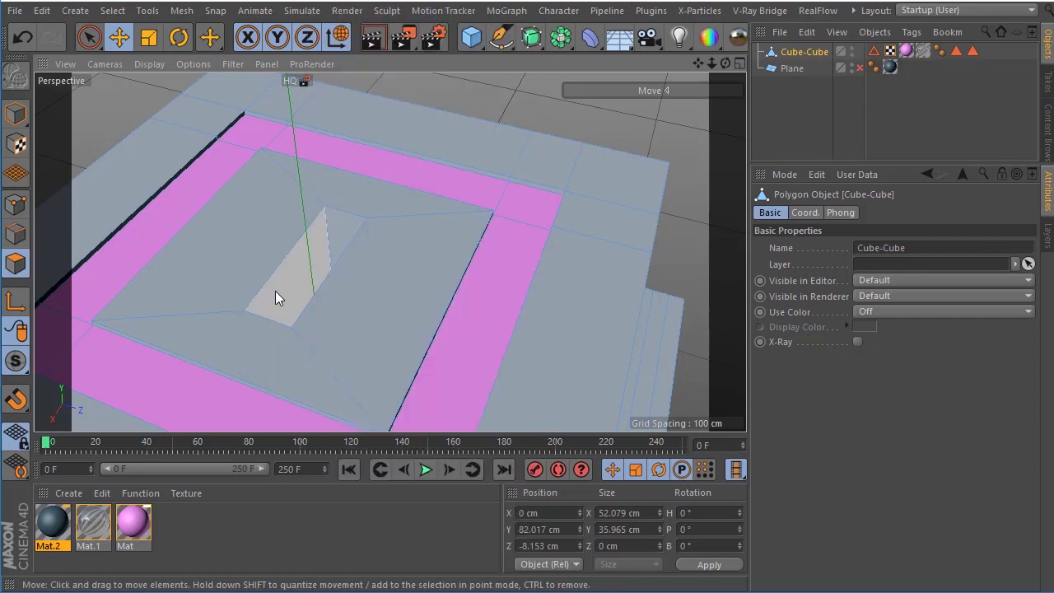
pyautogui.click(276, 290)
# Loop-select the slot's inner faces and apply a new material, Mat.3, to them
pyautogui.press('u')
pyautogui.press('l')
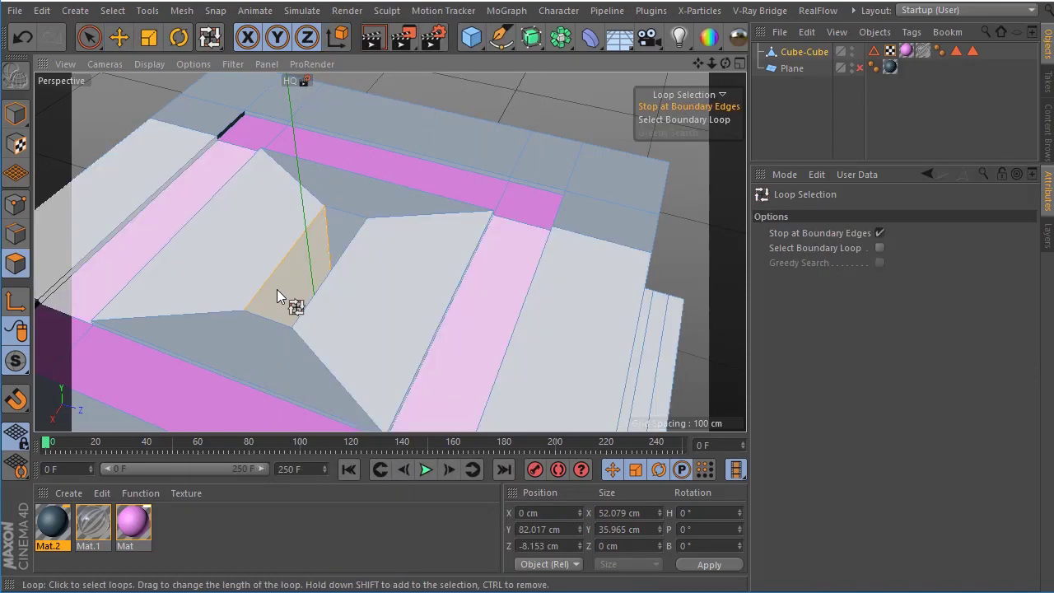
pyautogui.click(326, 242)
pyautogui.doubleClick(266, 533)
pyautogui.moveTo(51, 523)
pyautogui.mouseDown()
pyautogui.moveTo(308, 250)
pyautogui.moveTo(322, 250)
pyautogui.mouseUp()
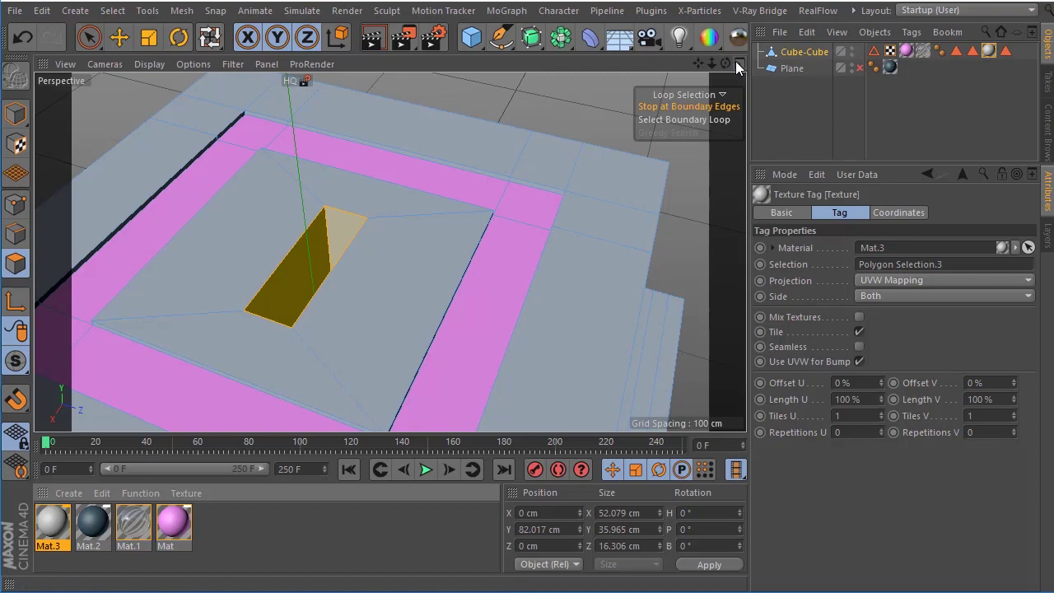
pyautogui.moveTo(726, 63); pyautogui.dragTo(733, 123)
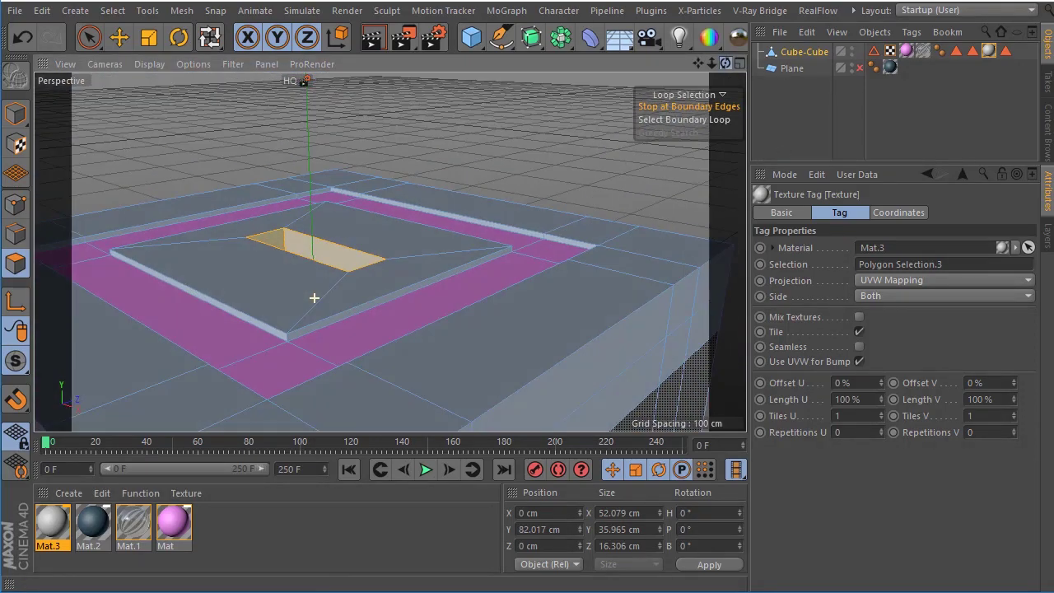
pyautogui.click(794, 108)
# Switch the viewport to Gouraud Shading and zoom back in on the ballot box
pyautogui.scroll(-5, 383, 279)
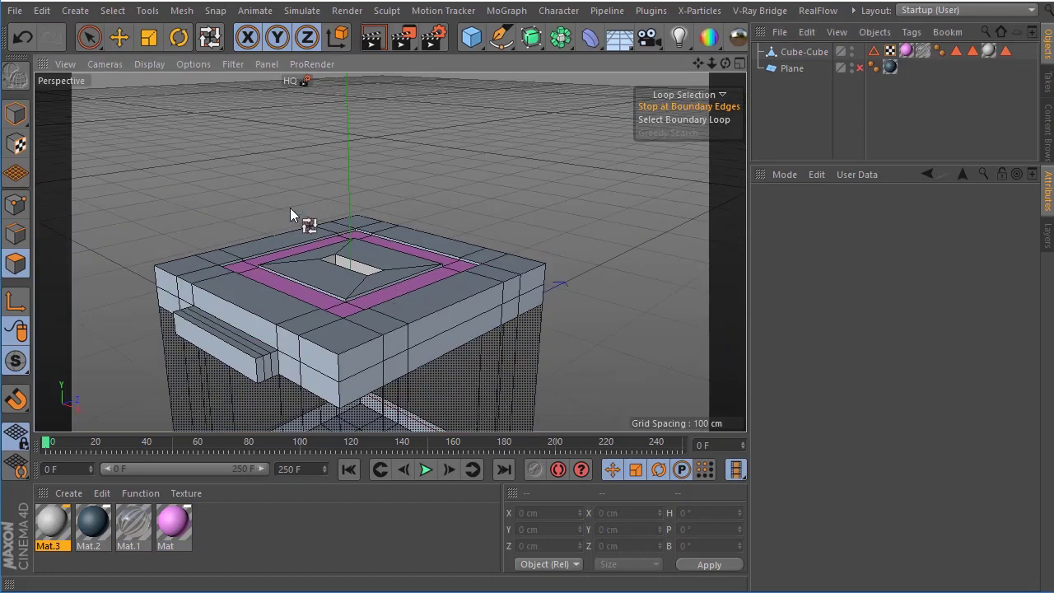
pyautogui.click(119, 66)
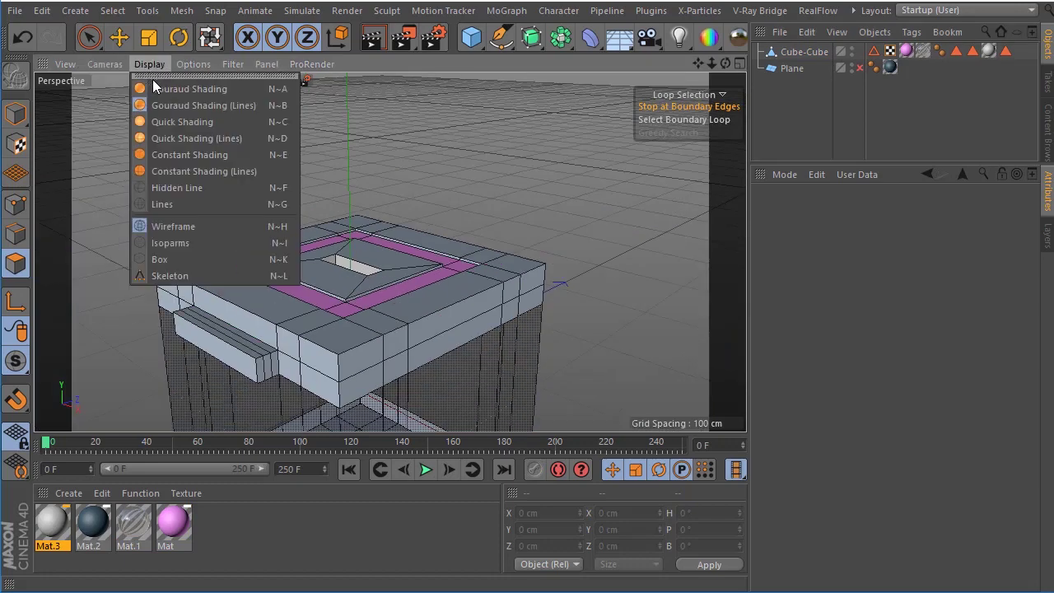
pyautogui.click(165, 86)
pyautogui.scroll(-3, 372, 291)
pyautogui.scroll(-3, 371, 291)
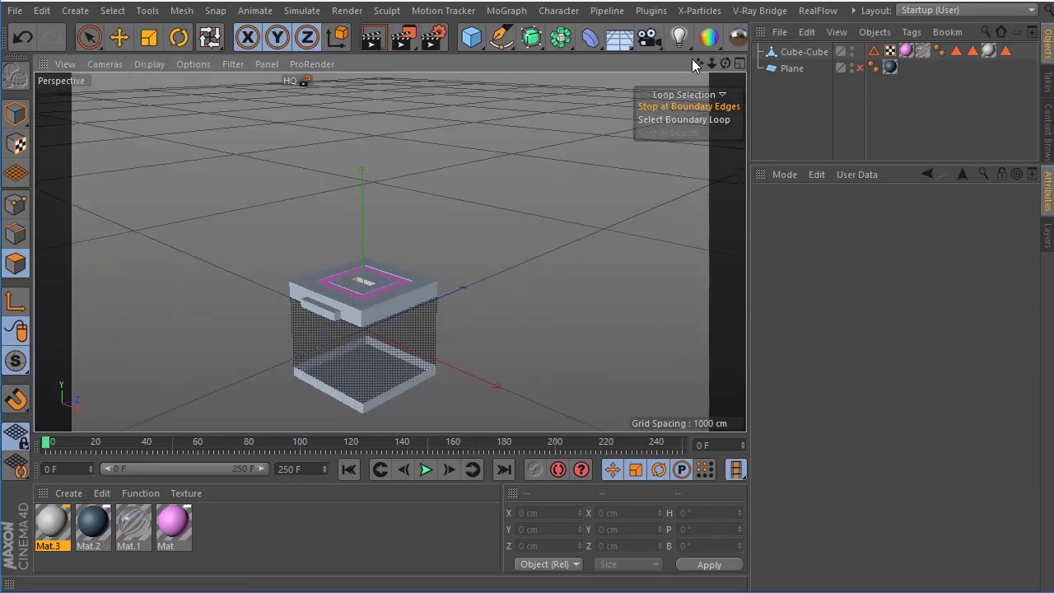
pyautogui.moveTo(704, 63); pyautogui.dragTo(341, 243)
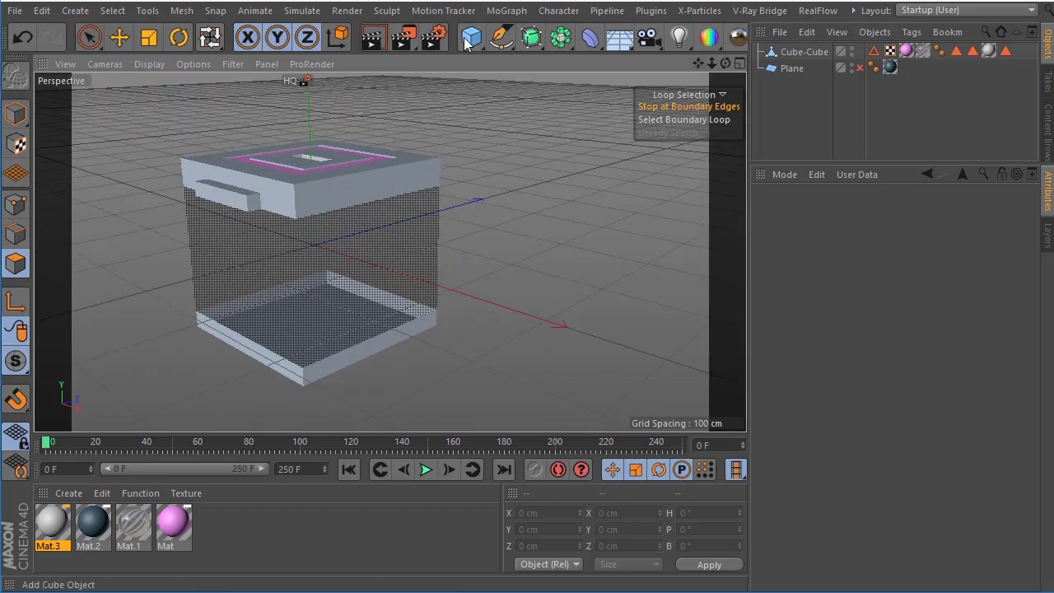
# Add a Bevel deformer to the scene alongside Cube-Cube
pyautogui.click(586, 43)
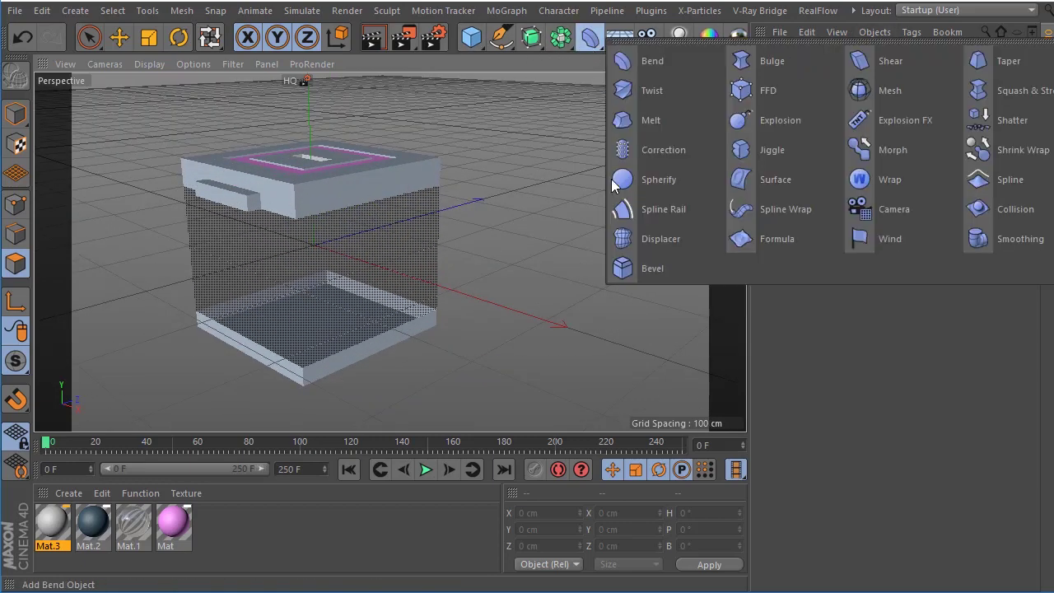
pyautogui.click(650, 269)
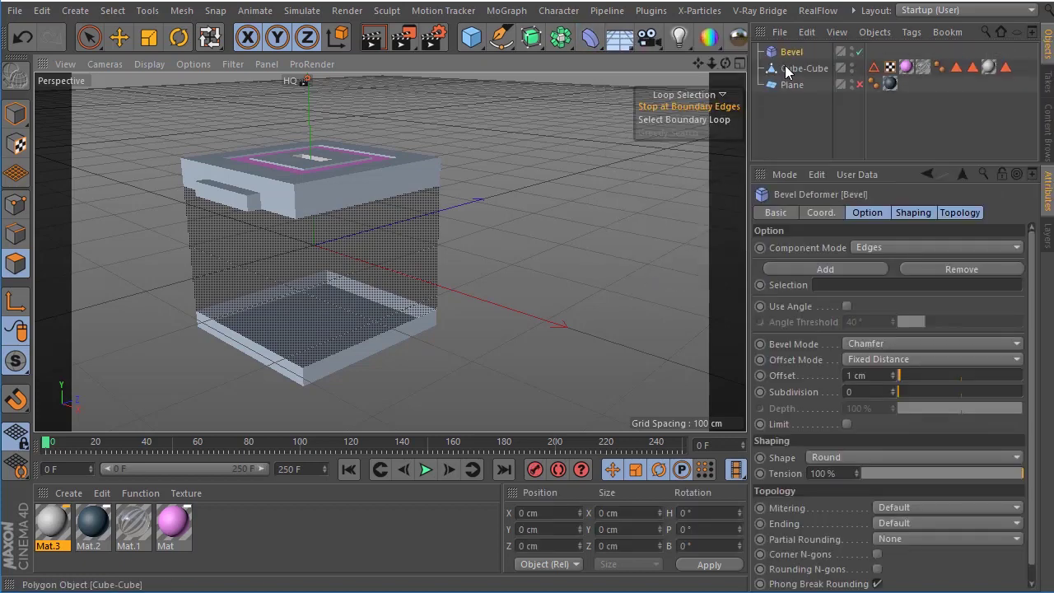
pyautogui.moveTo(787, 52); pyautogui.dragTo(791, 62)
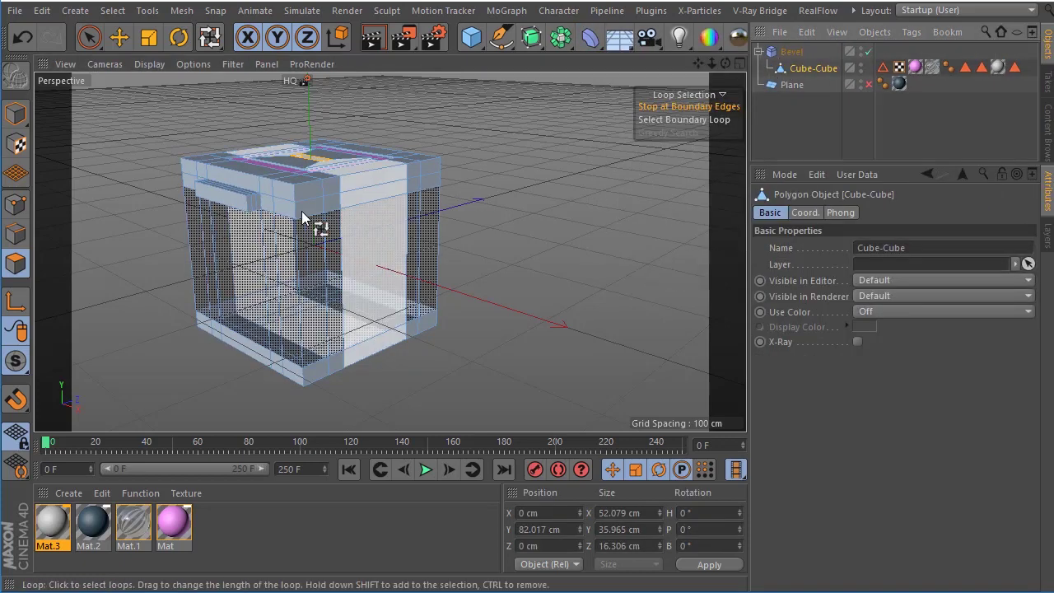
pyautogui.scroll(2, 297, 237)
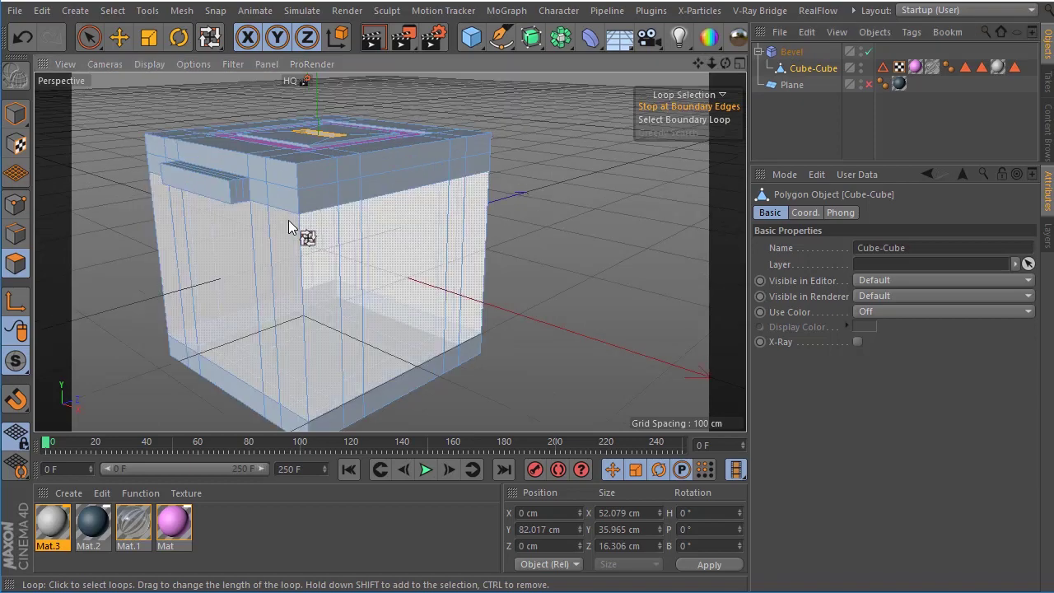
pyautogui.scroll(2, 299, 228)
pyautogui.scroll(3, 299, 166)
pyautogui.click(791, 52)
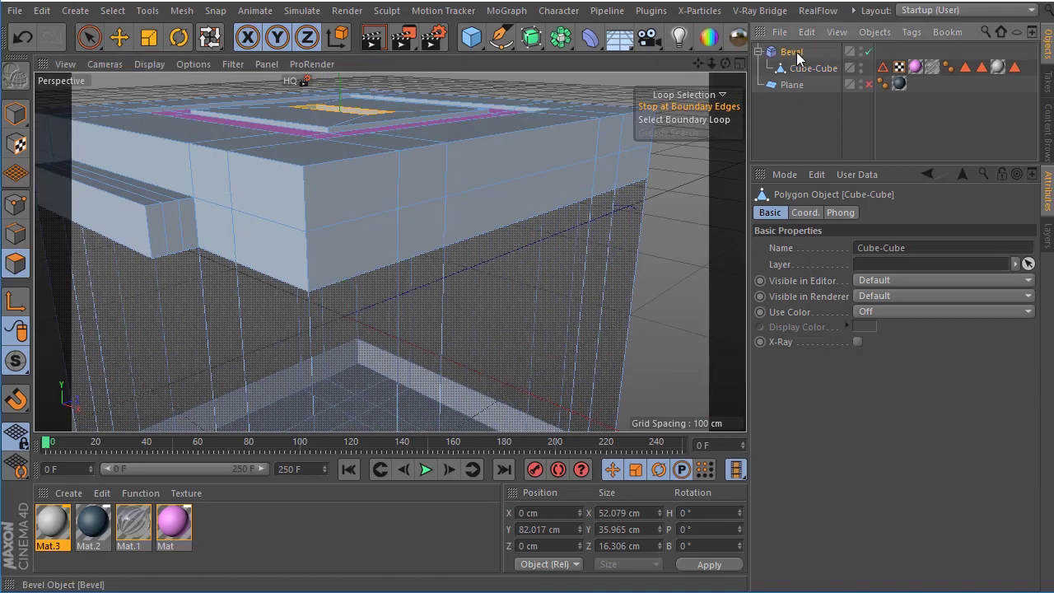
pyautogui.scroll(1, 313, 204)
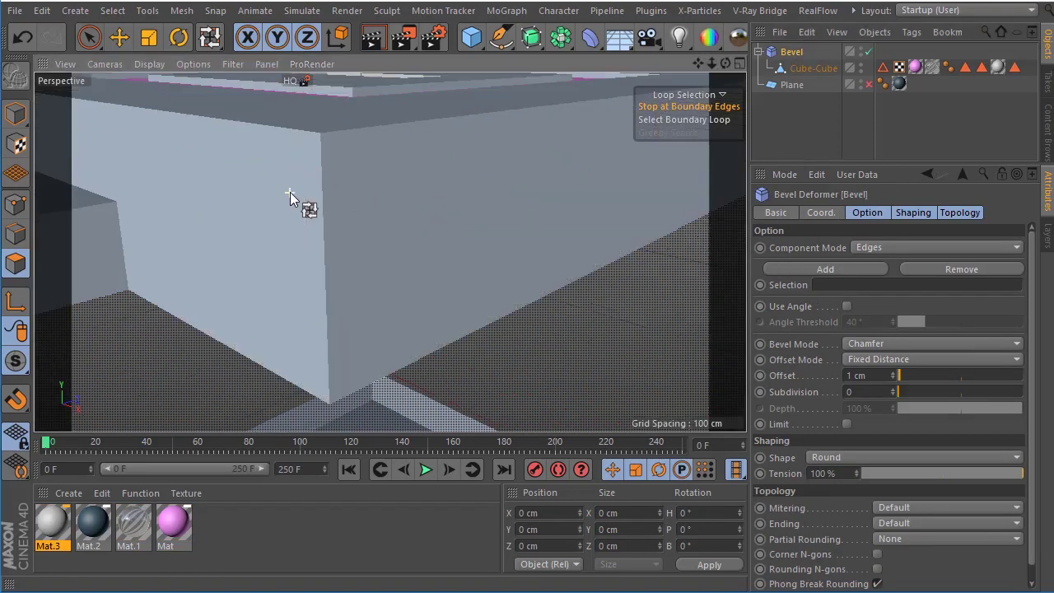
pyautogui.scroll(-8, 294, 189)
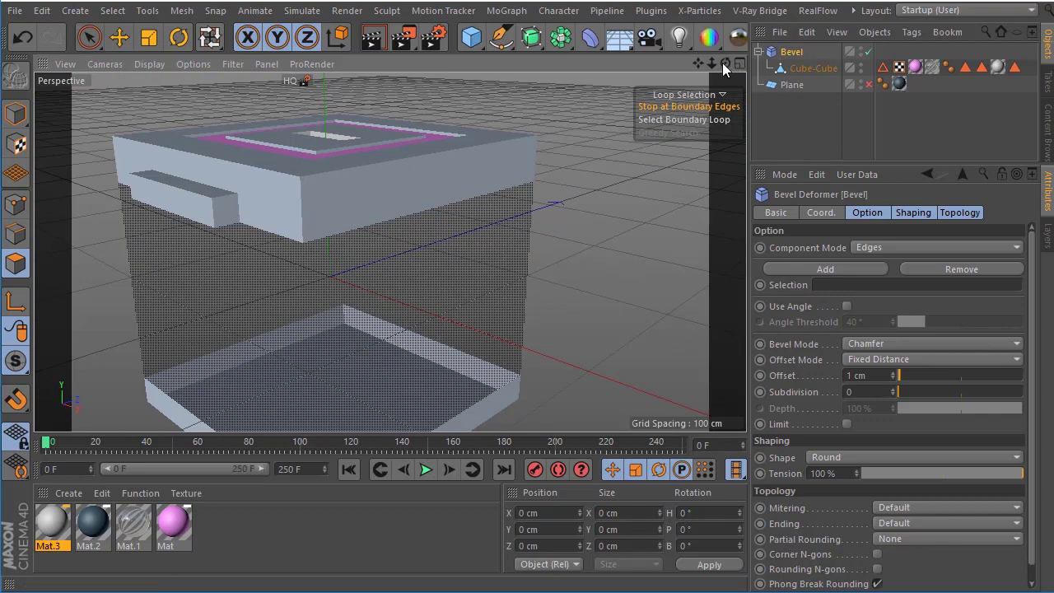
pyautogui.moveTo(722, 63); pyautogui.dragTo(722, 62)
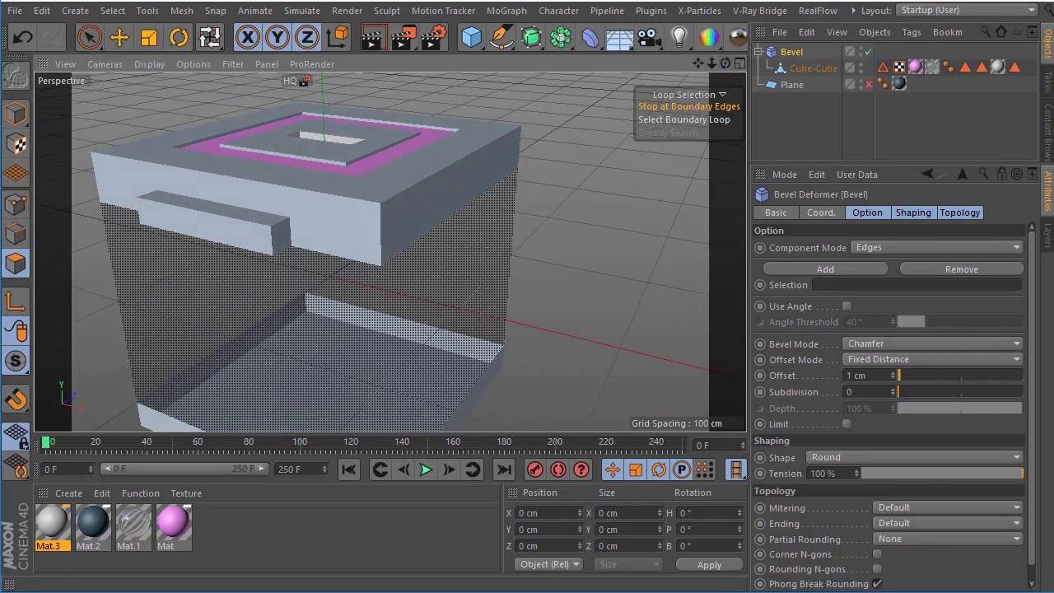
# Show Gouraud Shading (Lines), set the Bevel offset to 21 cm, and nest Bevel under Cube-Cube
pyautogui.click(148, 64)
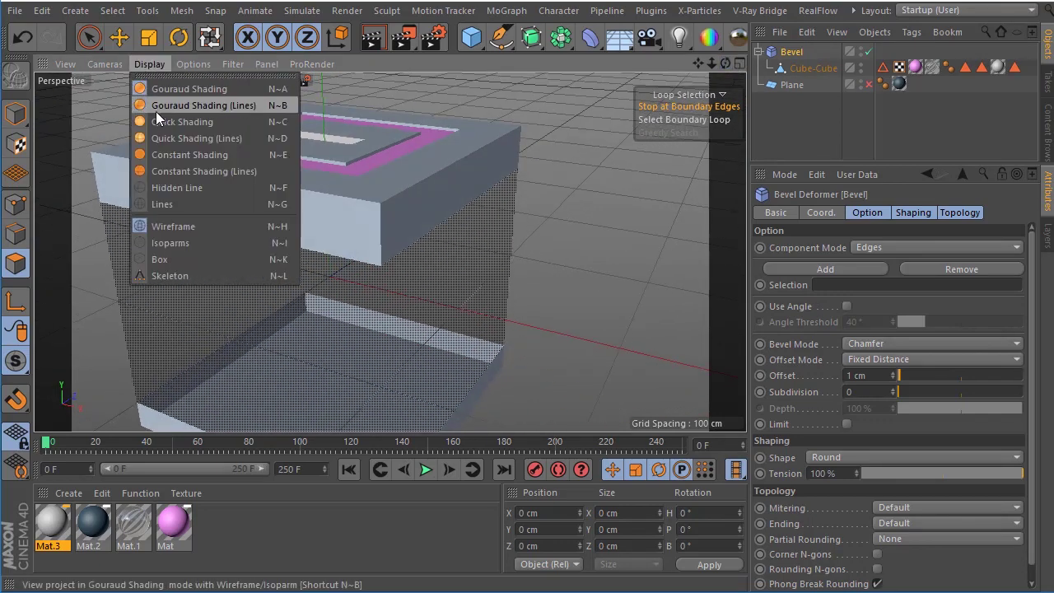
pyautogui.click(155, 107)
pyautogui.scroll(2, 404, 240)
pyautogui.scroll(2, 345, 214)
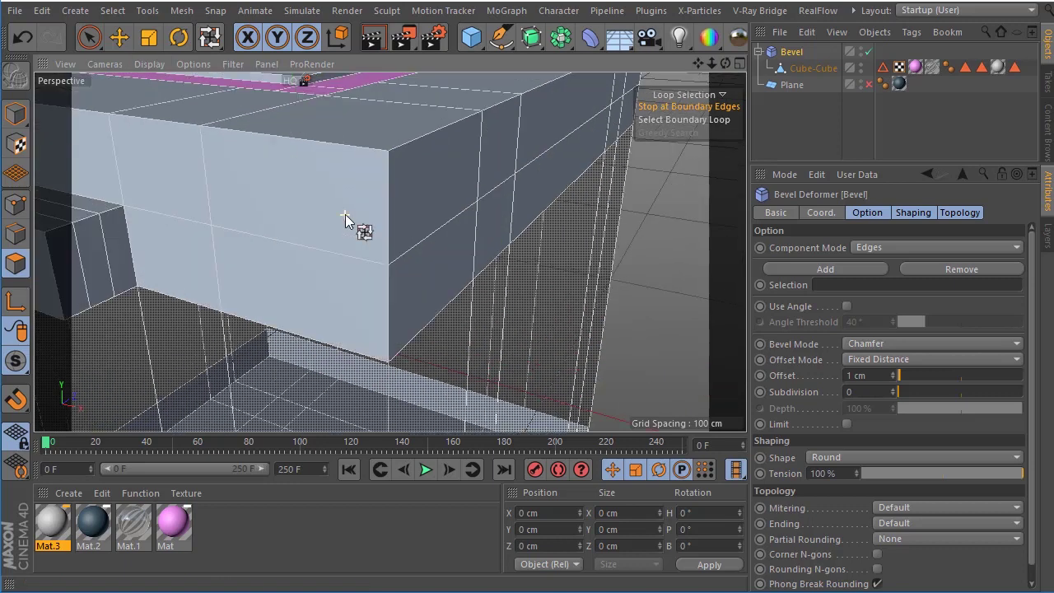
pyautogui.click(118, 37)
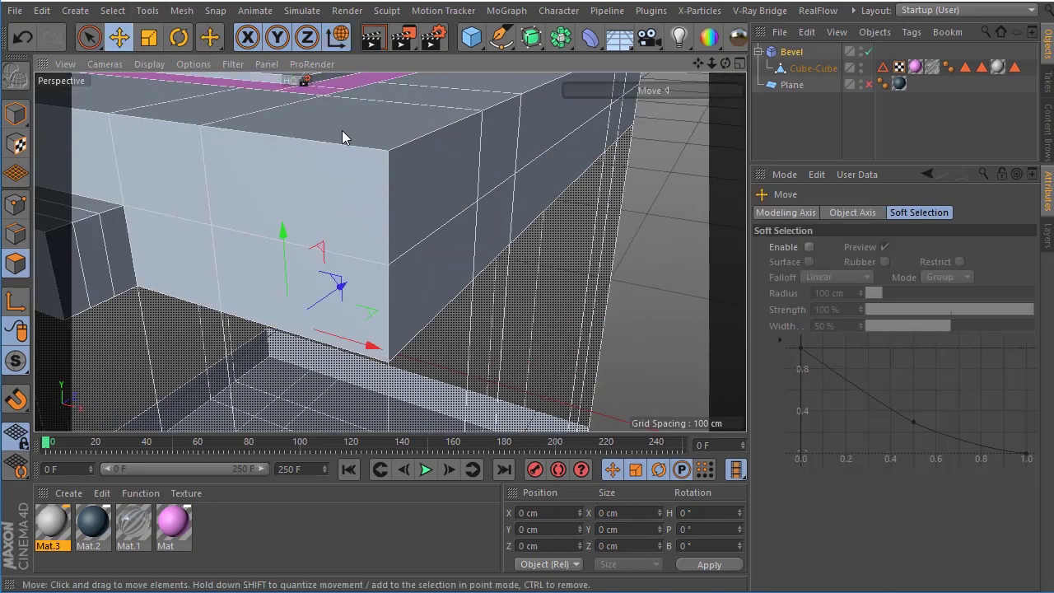
pyautogui.scroll(-4, 546, 215)
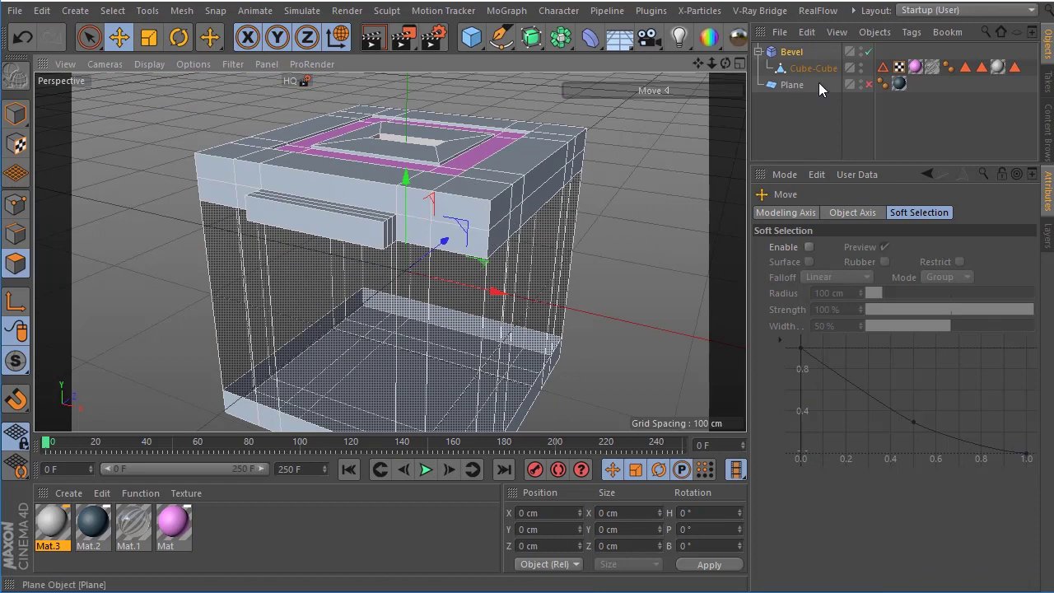
pyautogui.click(791, 52)
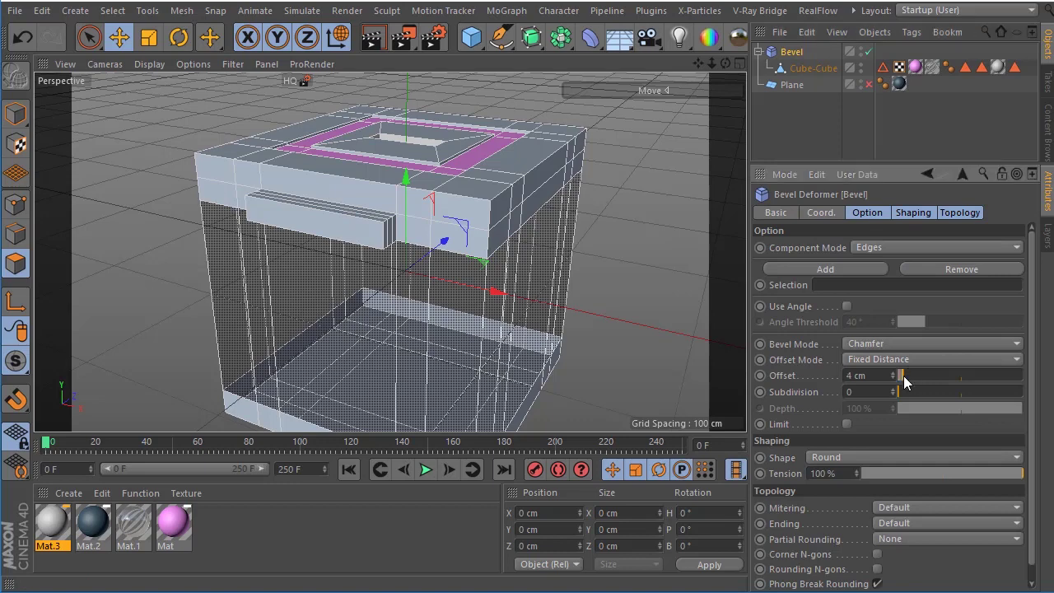
pyautogui.moveTo(904, 375)
pyautogui.mouseDown()
pyautogui.moveTo(929, 377)
pyautogui.moveTo(939, 392)
pyautogui.mouseUp()
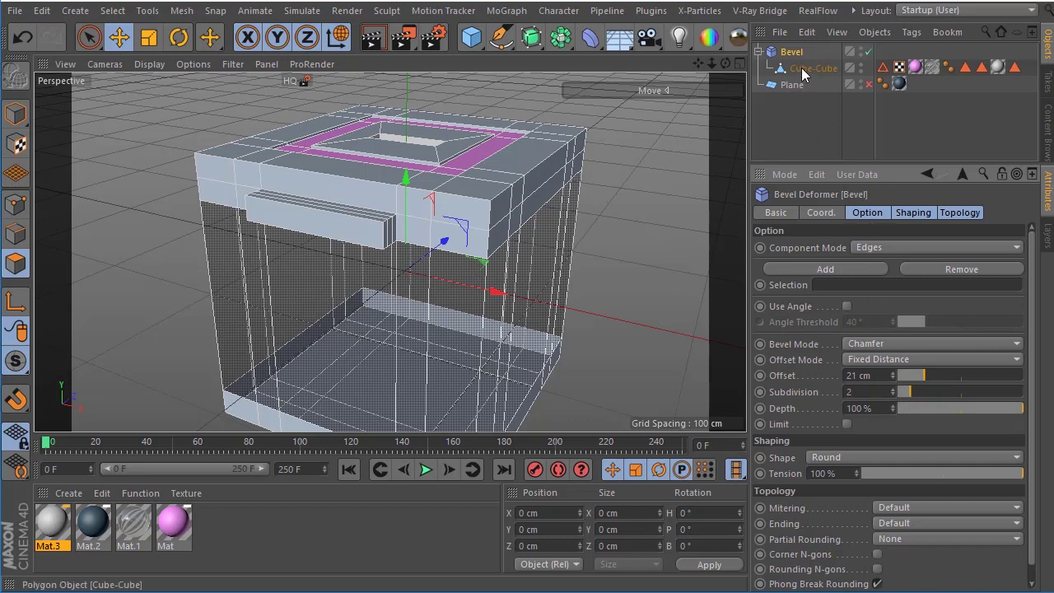
pyautogui.moveTo(804, 69)
pyautogui.mouseDown()
pyautogui.moveTo(798, 43)
pyautogui.moveTo(799, 52)
pyautogui.mouseUp()
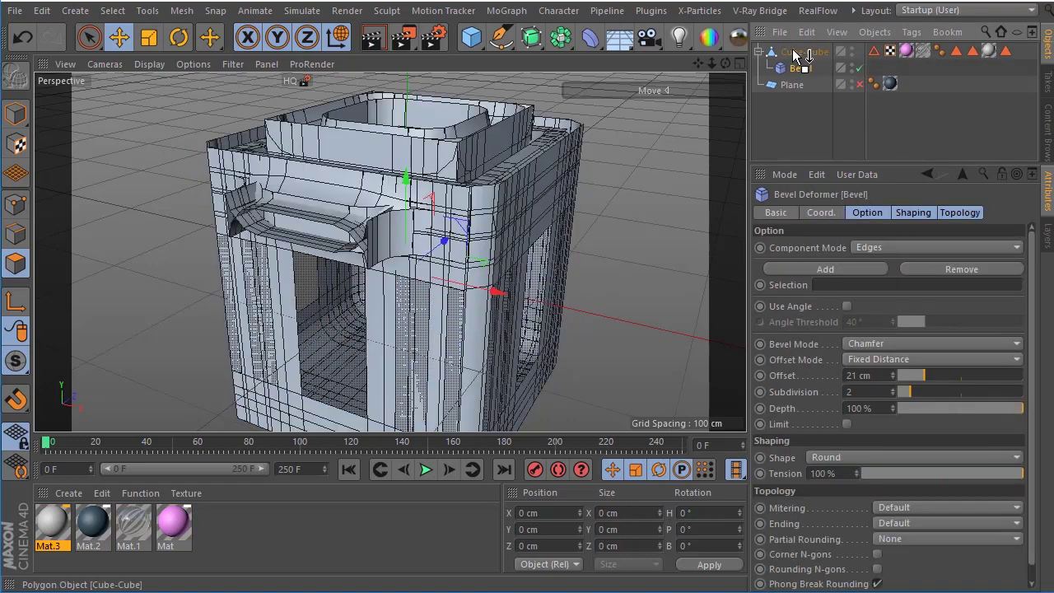
# Drop the Bevel deformer's Offset down to 0 cm
pyautogui.click(799, 53)
pyautogui.click(800, 68)
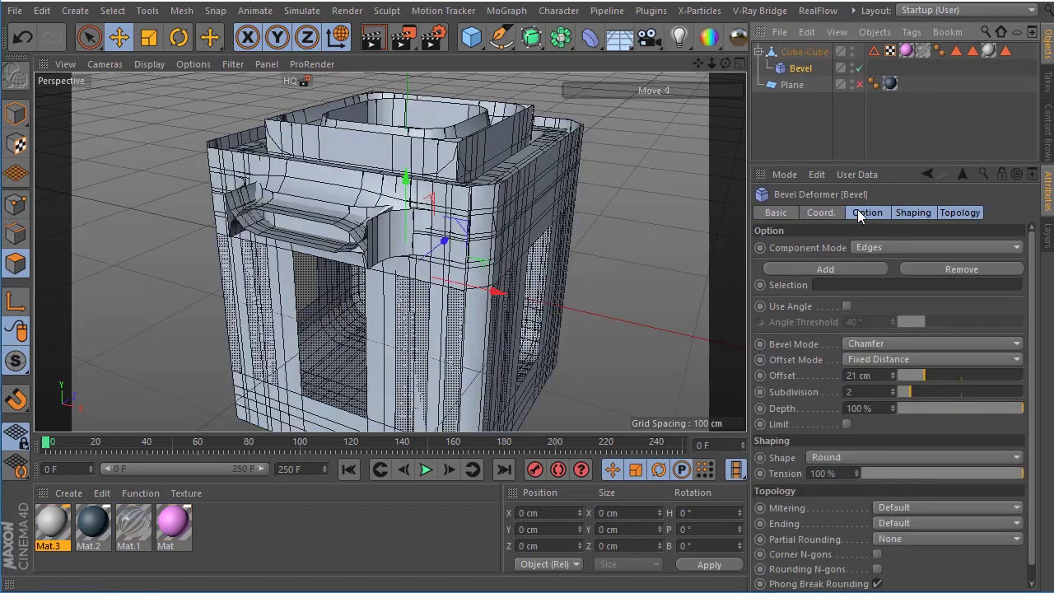
pyautogui.moveTo(924, 375); pyautogui.dragTo(911, 396)
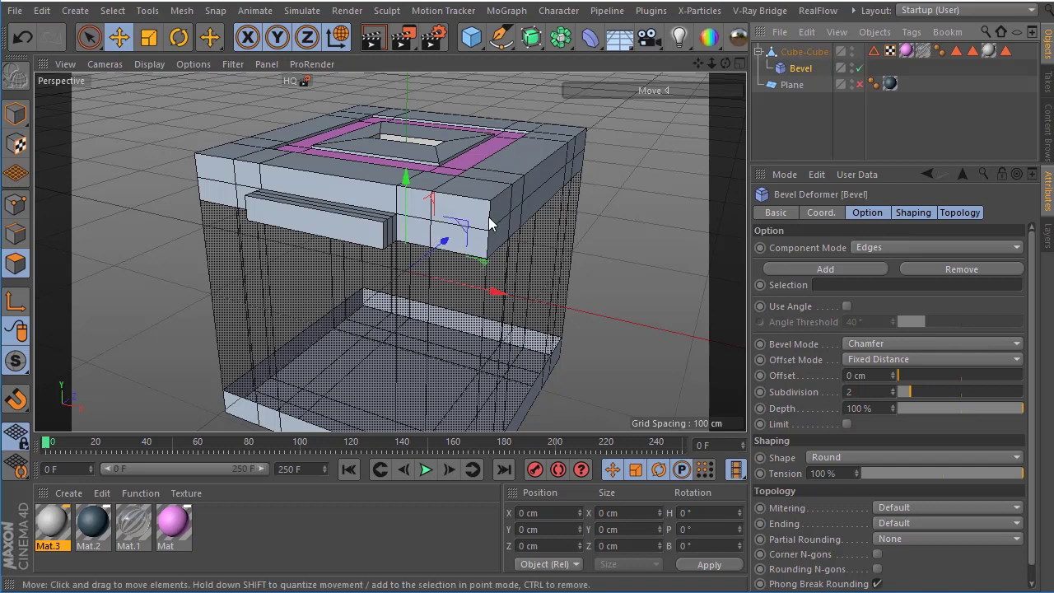
# Step the Bevel offset up to 2 cm
pyautogui.scroll(3, 495, 216)
pyautogui.scroll(-3, 499, 213)
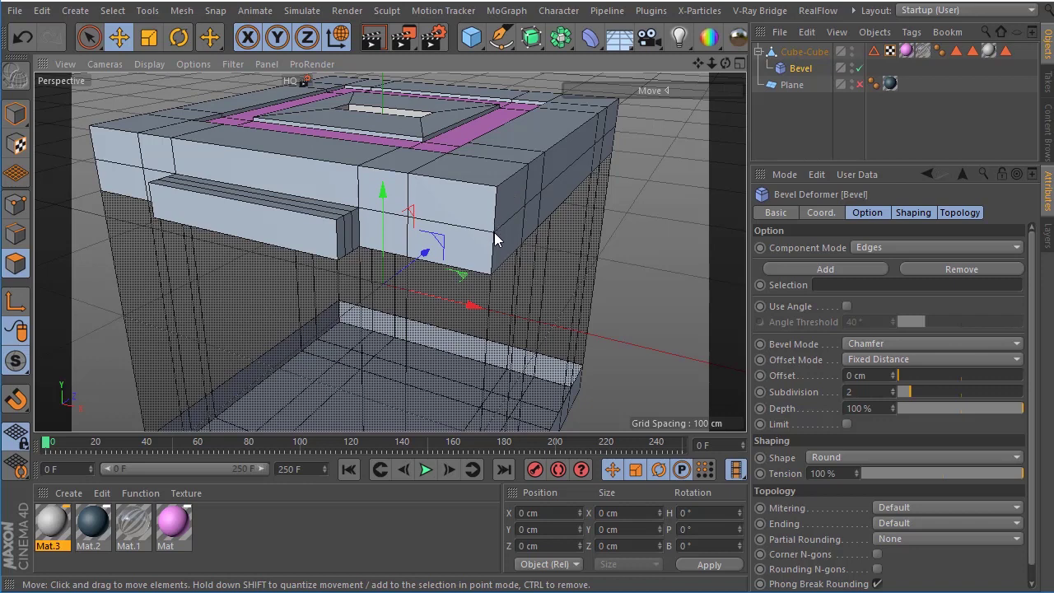
pyautogui.click(894, 374)
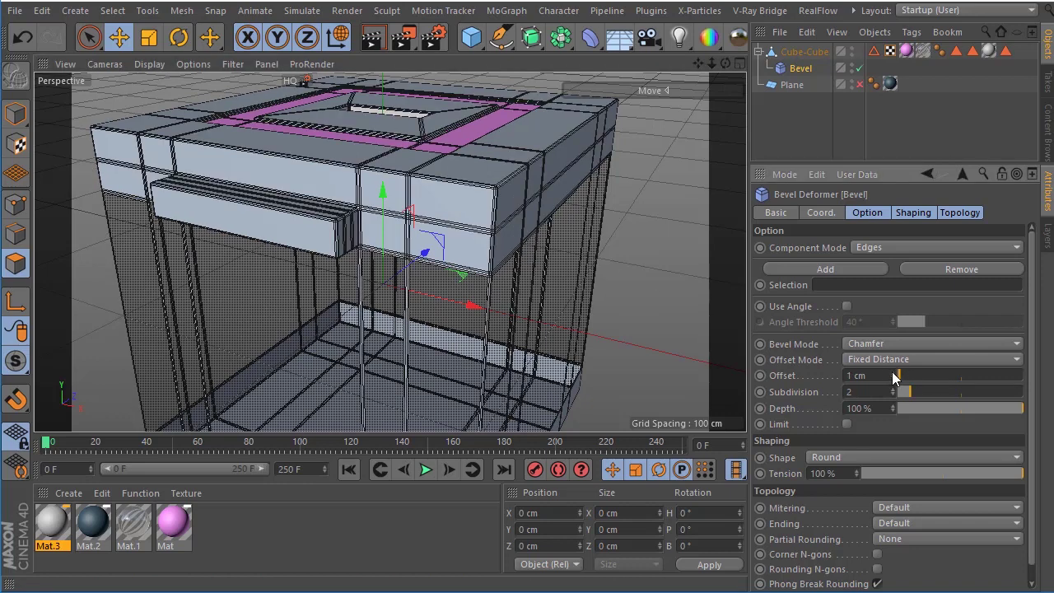
pyautogui.click(895, 373)
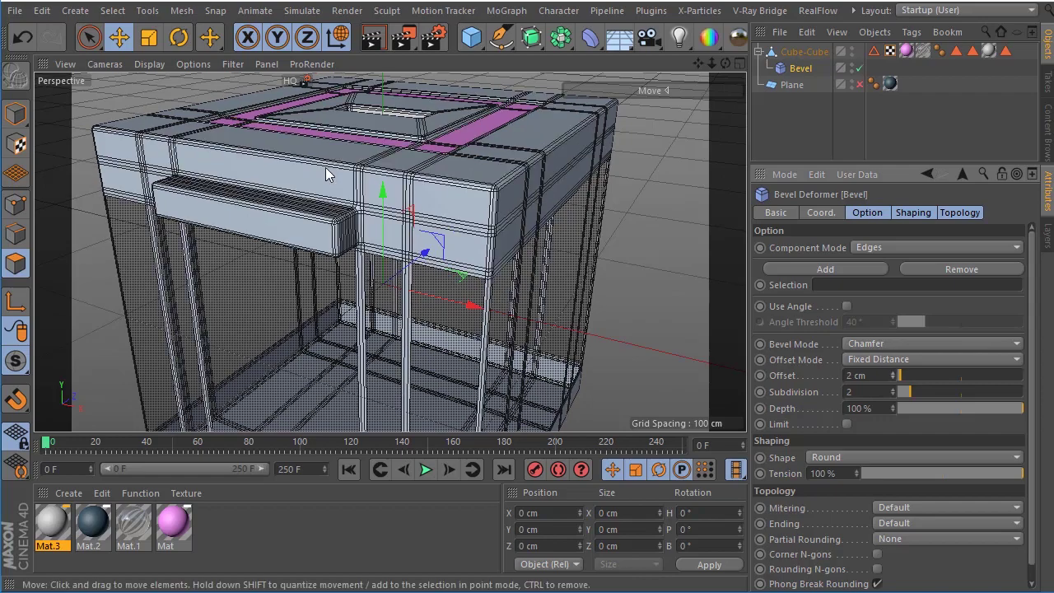
pyautogui.moveTo(725, 63)
pyautogui.mouseDown()
pyautogui.moveTo(716, 140)
pyautogui.moveTo(425, 226)
pyautogui.mouseUp()
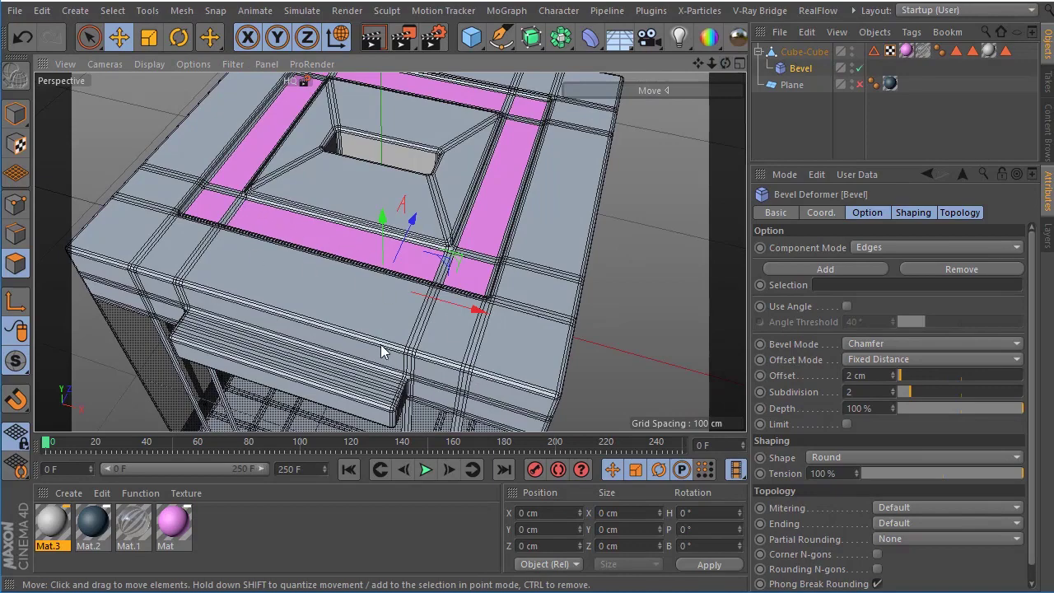
pyautogui.scroll(3, 522, 386)
pyautogui.scroll(3, 522, 390)
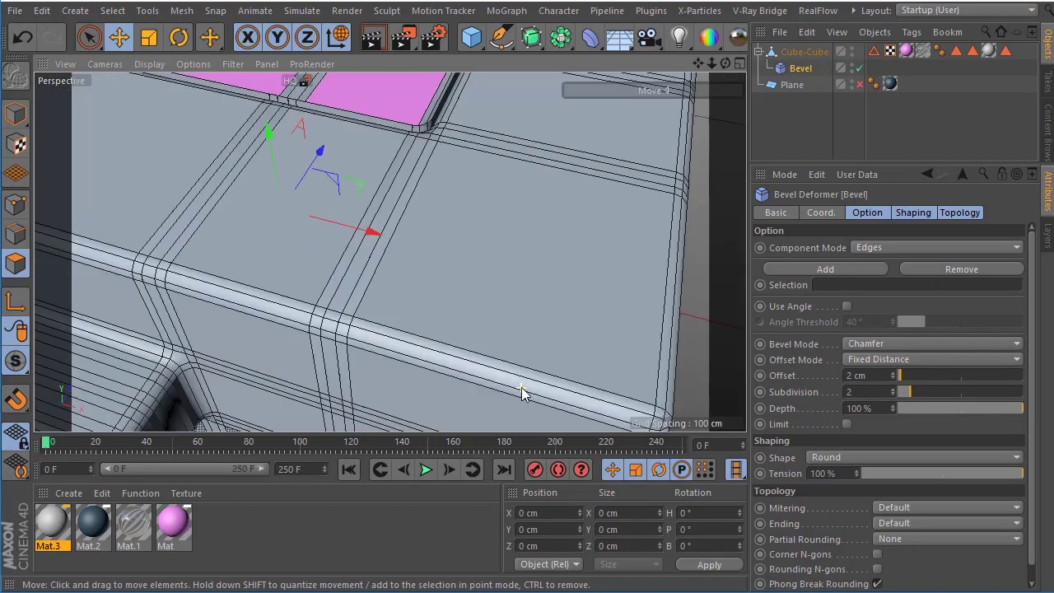
pyautogui.scroll(-3, 522, 393)
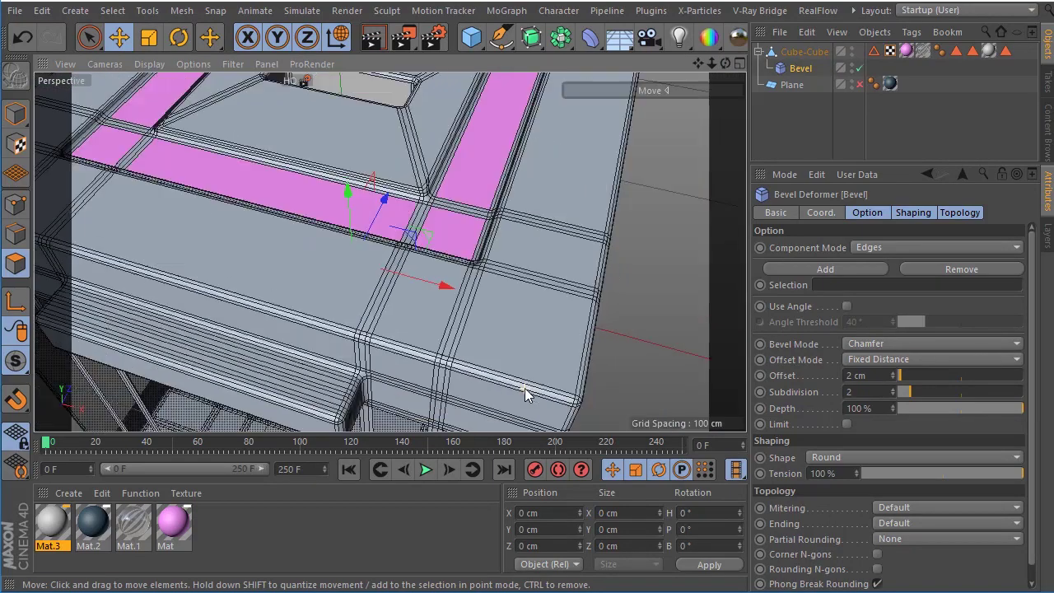
pyautogui.moveTo(725, 64)
pyautogui.mouseDown()
pyautogui.moveTo(708, 78)
pyautogui.moveTo(717, 83)
pyautogui.mouseUp()
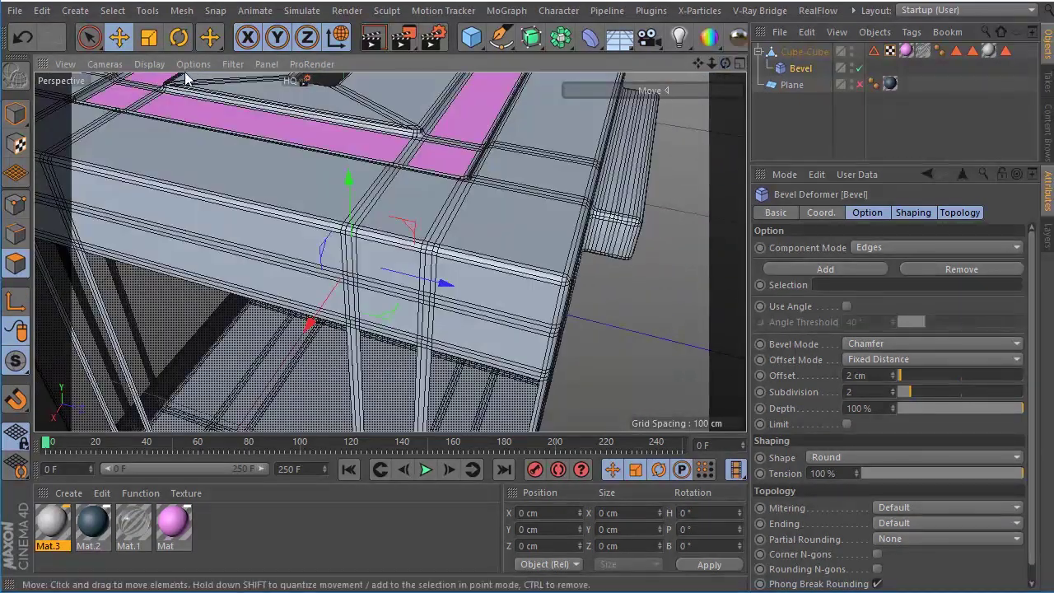
# Switch the viewport to Gouraud Shading without wireframe lines
pyautogui.click(149, 63)
pyautogui.click(160, 89)
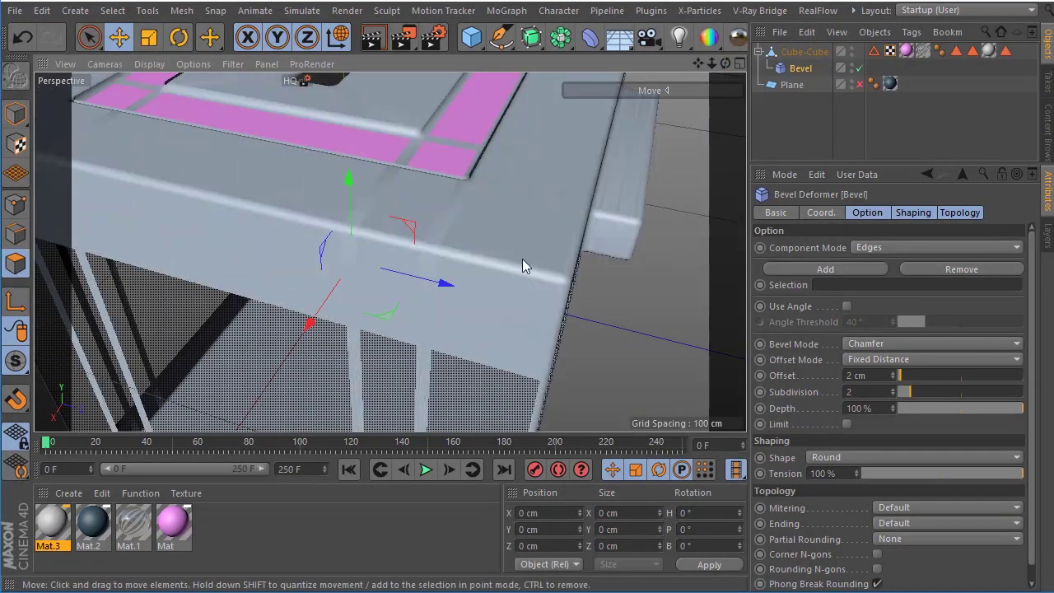
pyautogui.scroll(-5, 524, 249)
pyautogui.scroll(3, 472, 236)
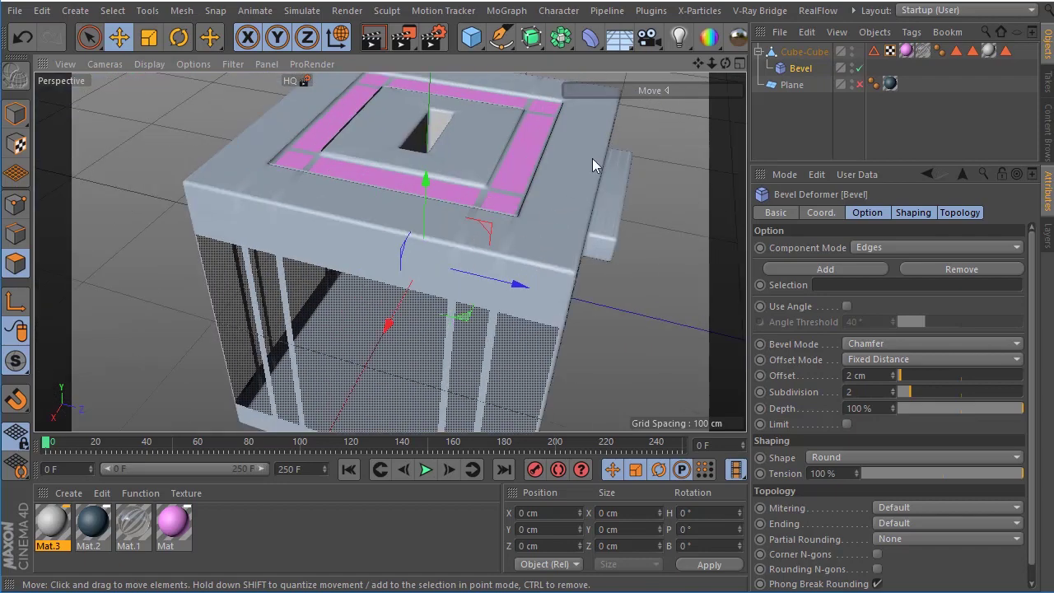
pyautogui.moveTo(722, 64); pyautogui.dragTo(675, 99)
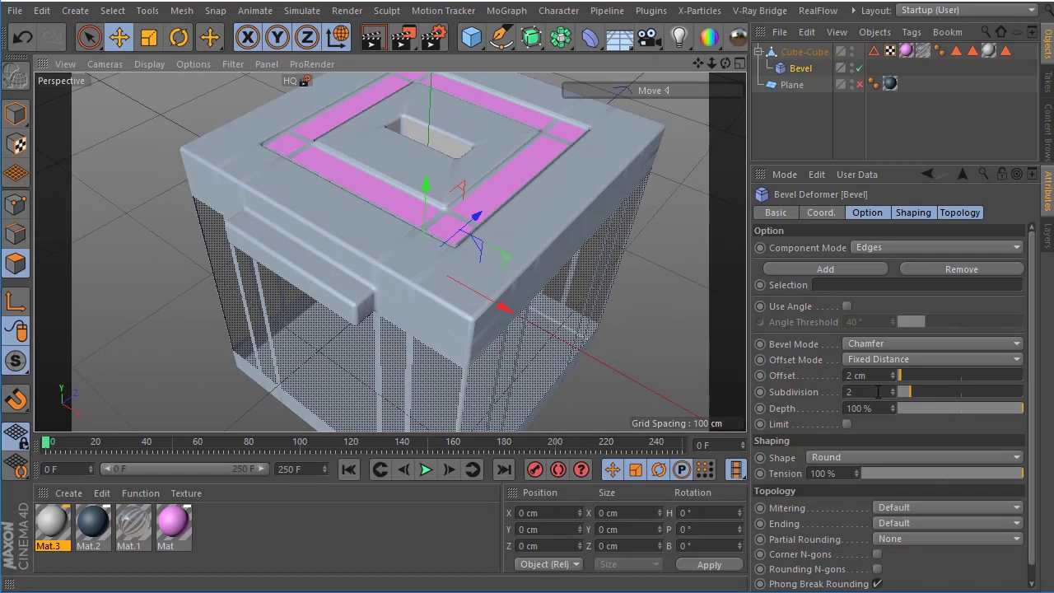
# Set the Bevel Subdivision to 0
pyautogui.doubleClick(849, 392)
pyautogui.press('BackSpace')
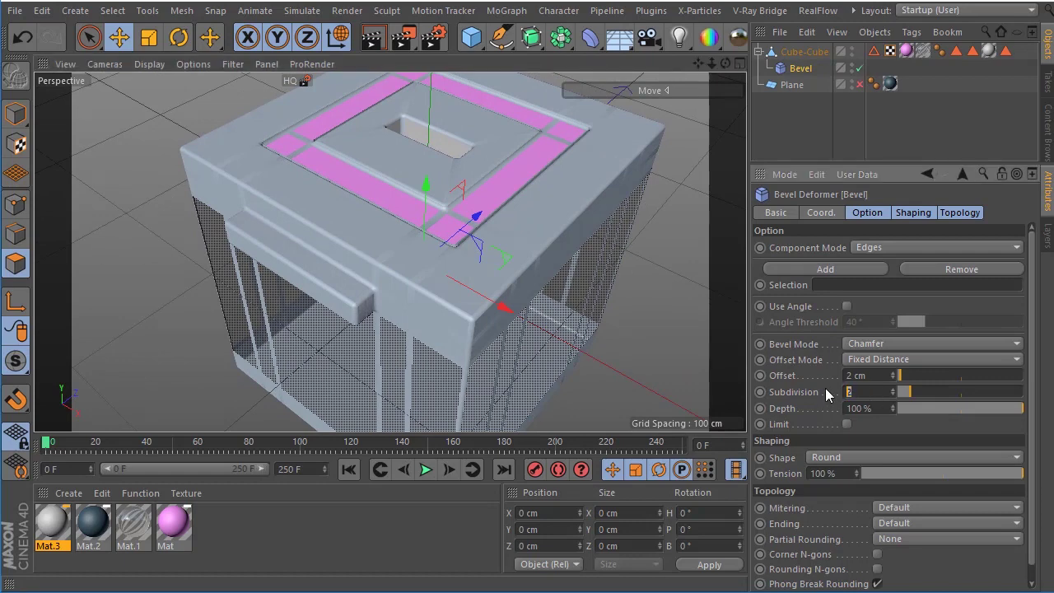
pyautogui.write('0')
pyautogui.press('Return')
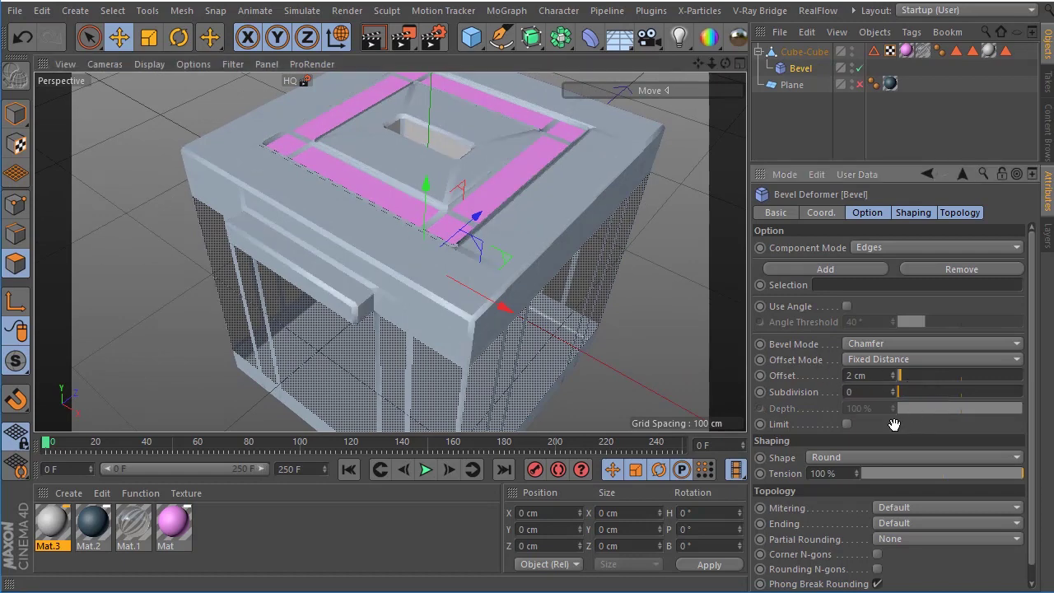
pyautogui.scroll(5, 477, 324)
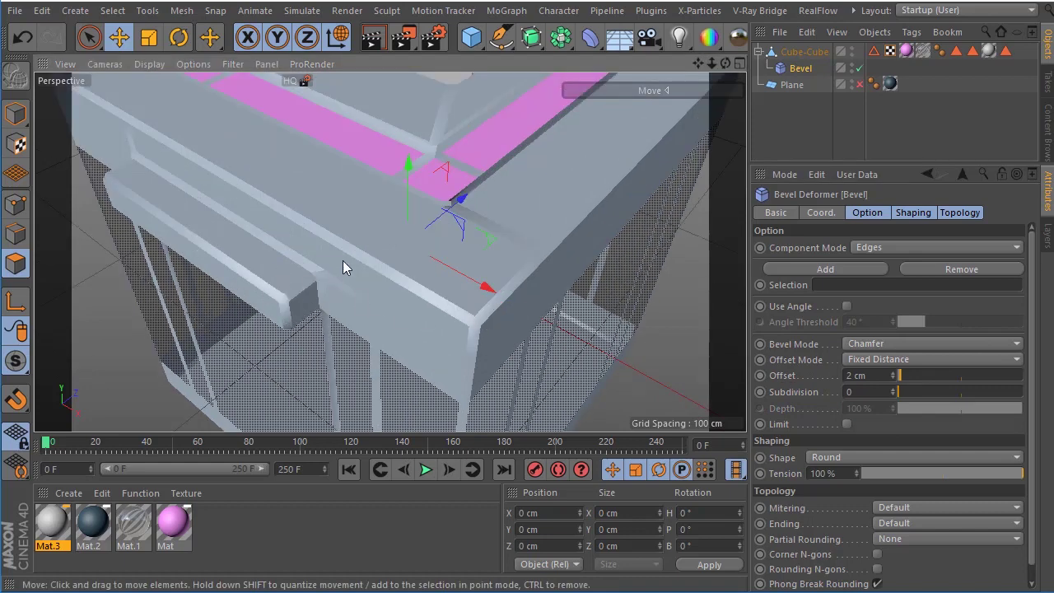
pyautogui.scroll(-5, 483, 236)
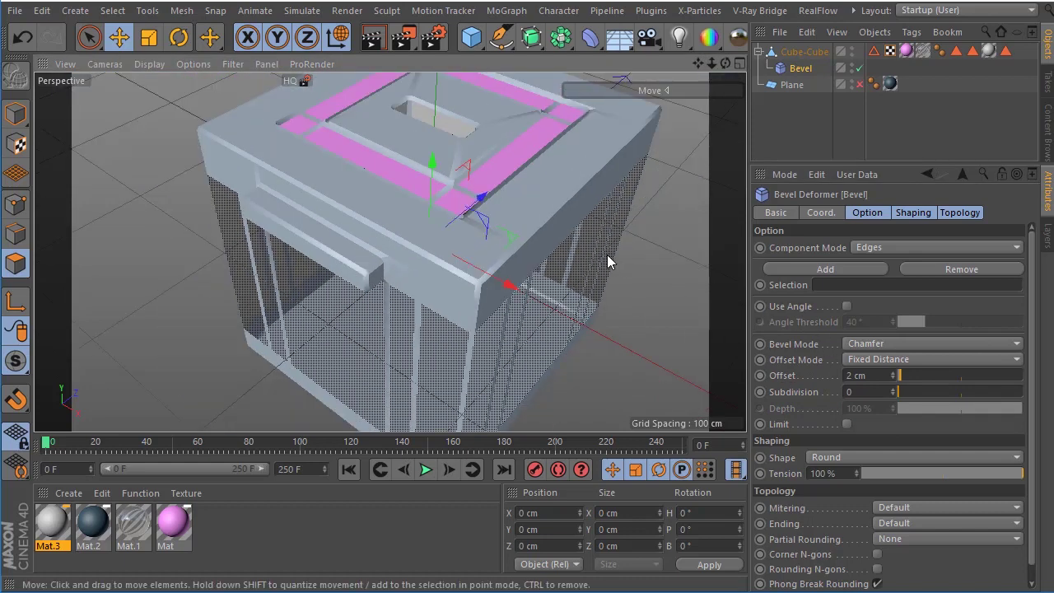
pyautogui.scroll(5, 566, 242)
pyautogui.scroll(-5, 566, 243)
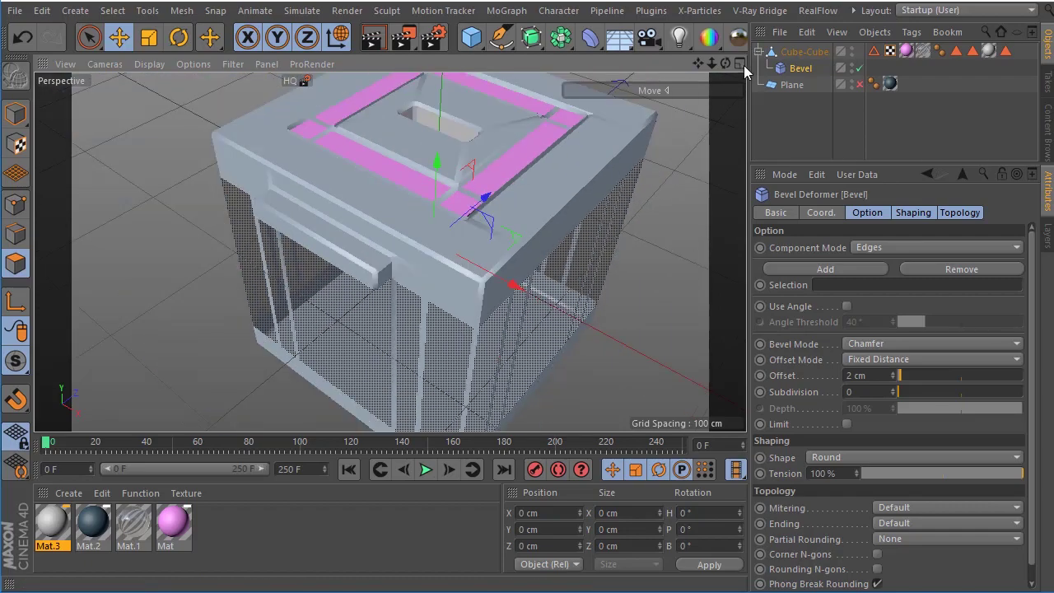
pyautogui.moveTo(730, 73)
pyautogui.mouseDown()
pyautogui.moveTo(432, 242)
pyautogui.moveTo(434, 52)
pyautogui.mouseUp()
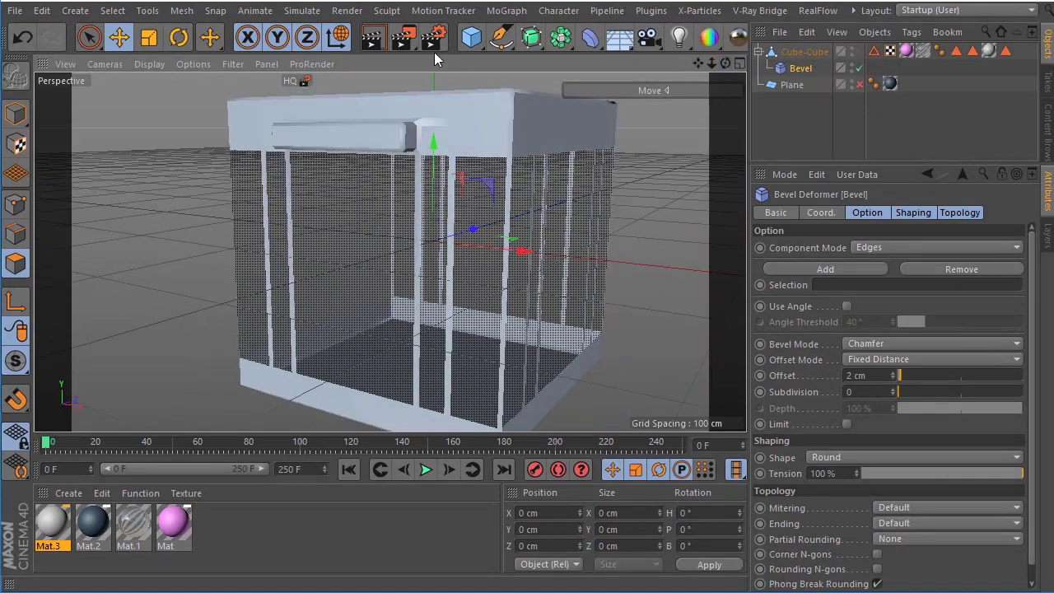
# Render a preview, then reselect the Bevel deformer and try Solid bevel mode
pyautogui.click(372, 36)
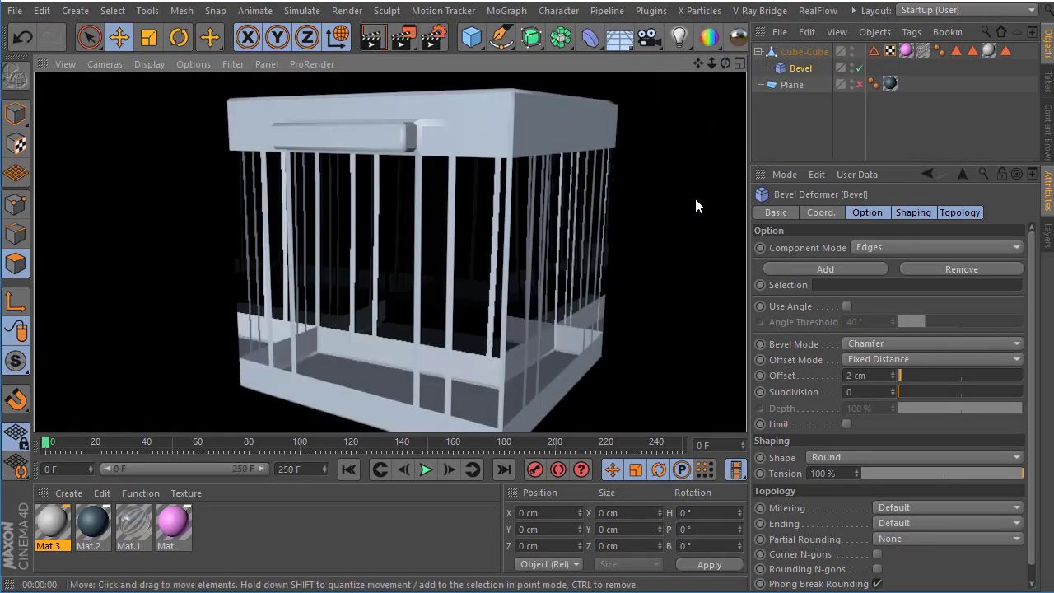
pyautogui.click(787, 103)
pyautogui.click(804, 51)
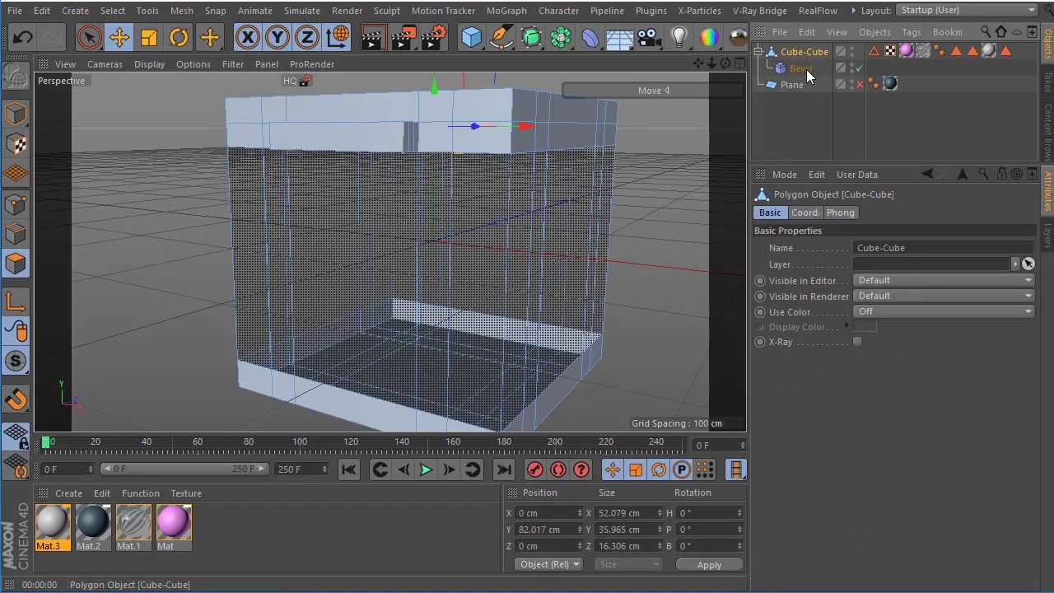
pyautogui.click(800, 68)
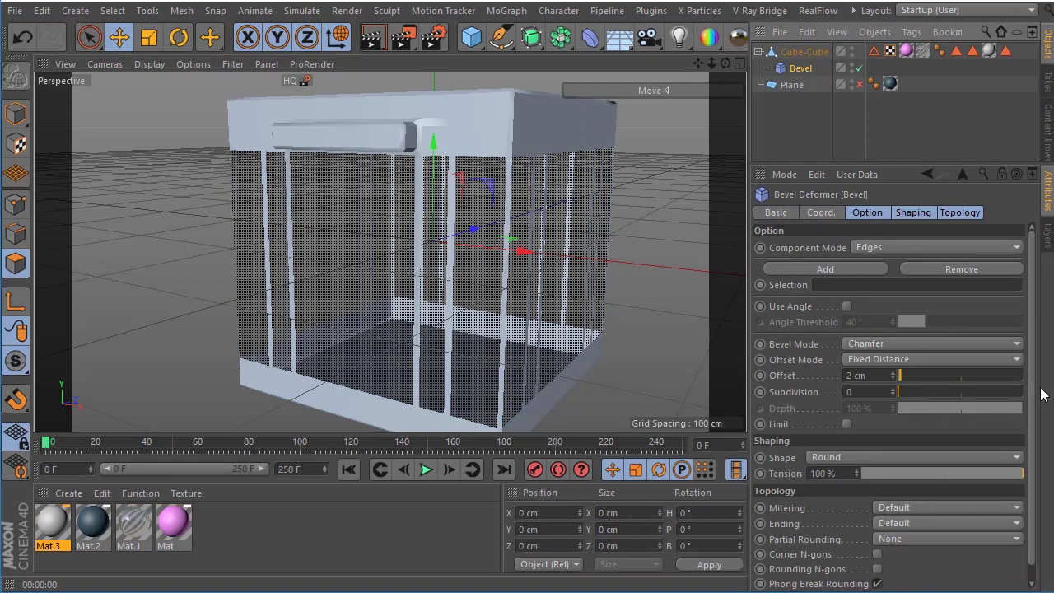
pyautogui.scroll(-1, 1005, 383)
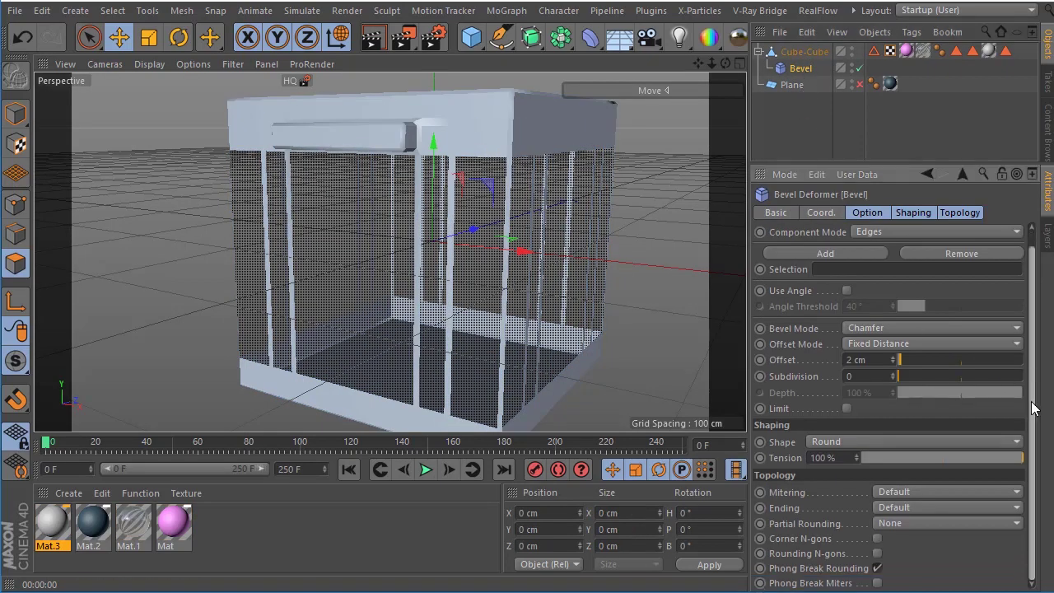
pyautogui.click(931, 329)
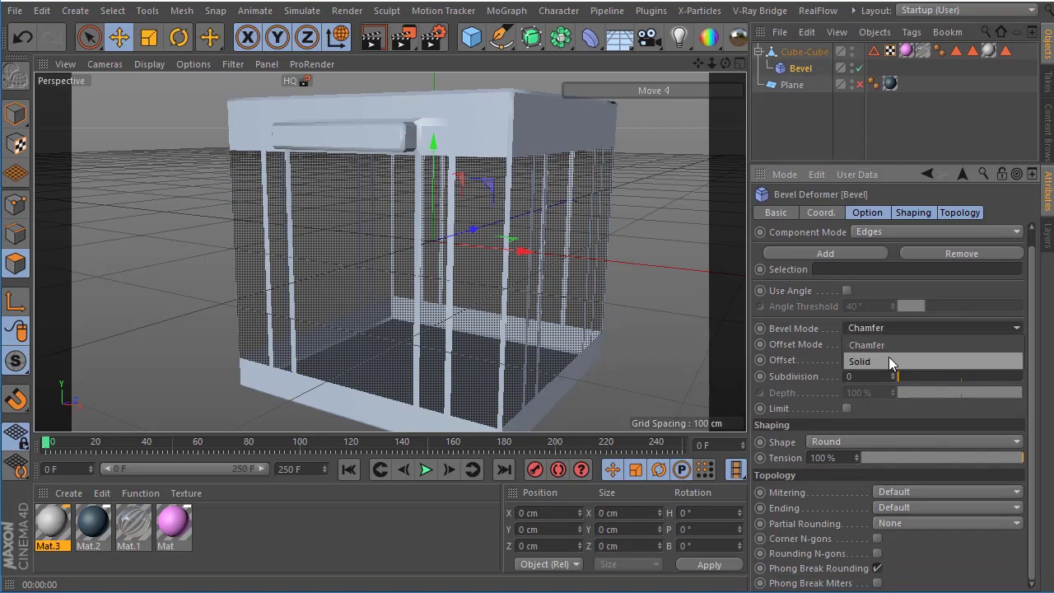
pyautogui.click(890, 363)
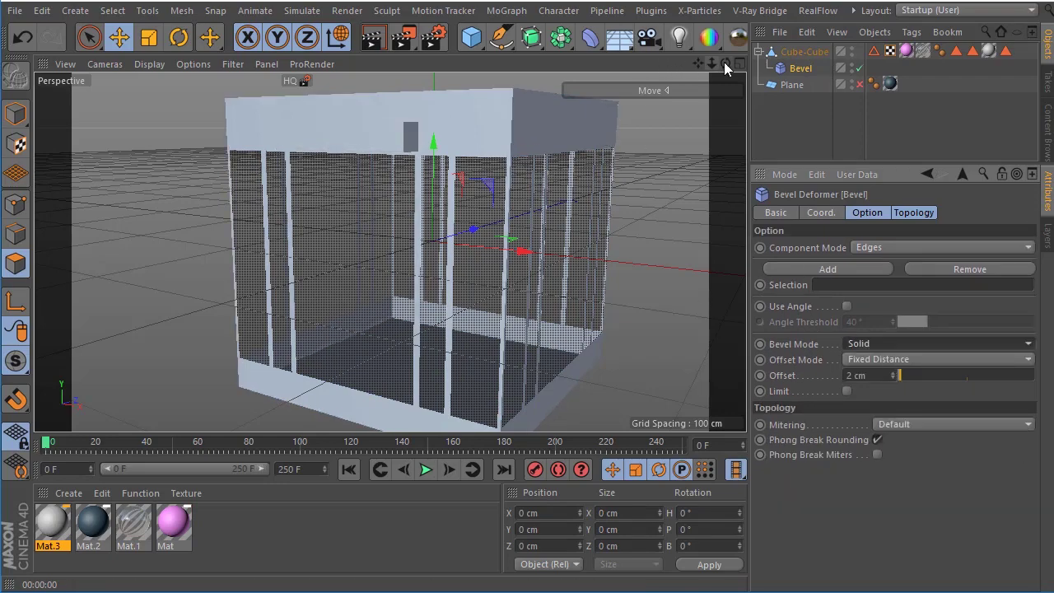
# Return the bevel to Chamfer mode and make its offset mode Proportional
pyautogui.moveTo(724, 66); pyautogui.dragTo(725, 107)
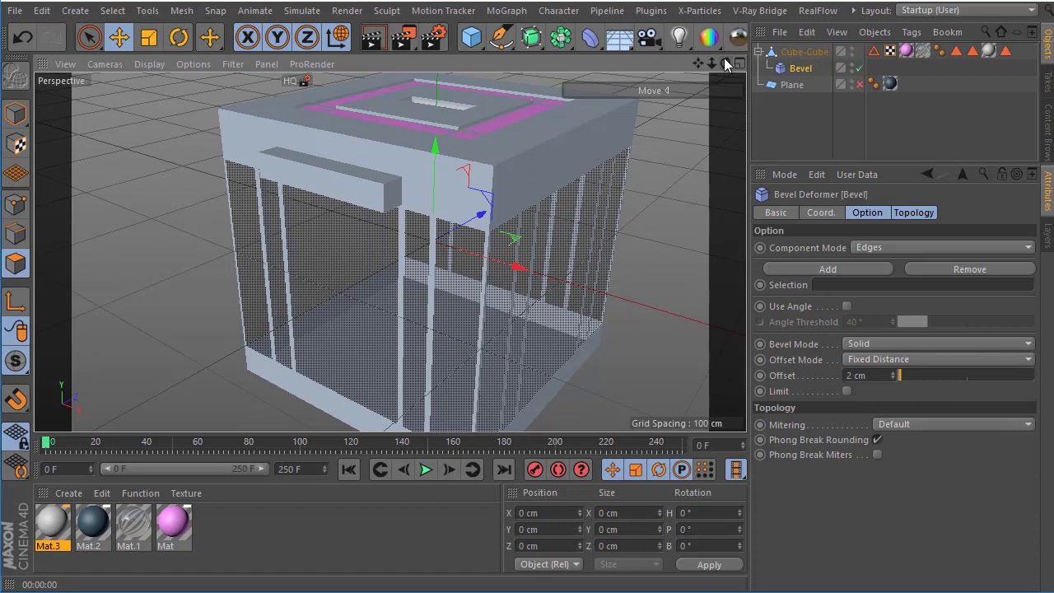
pyautogui.moveTo(724, 66); pyautogui.dragTo(724, 124)
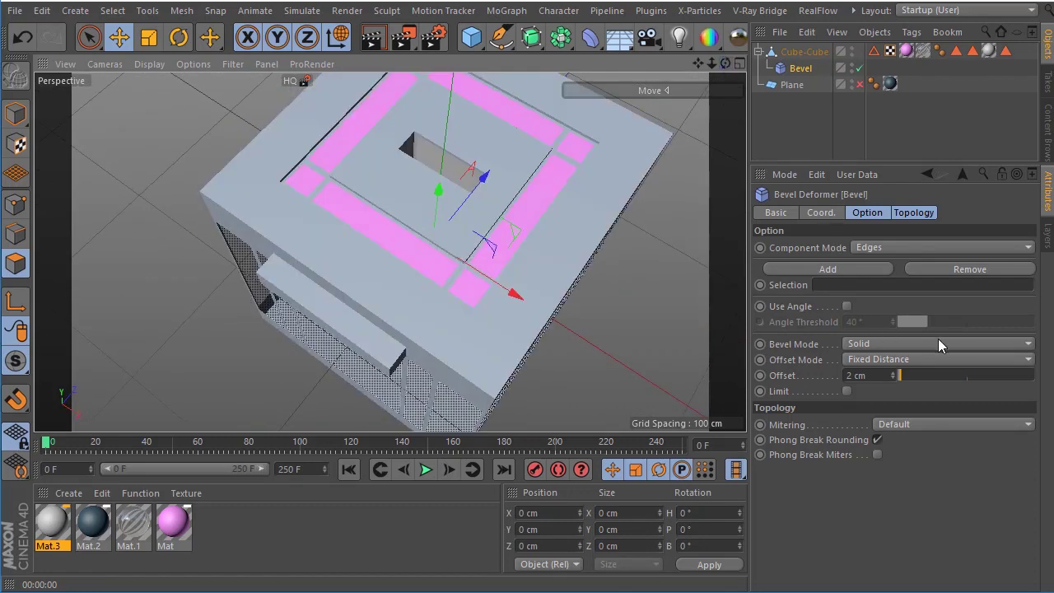
pyautogui.click(894, 346)
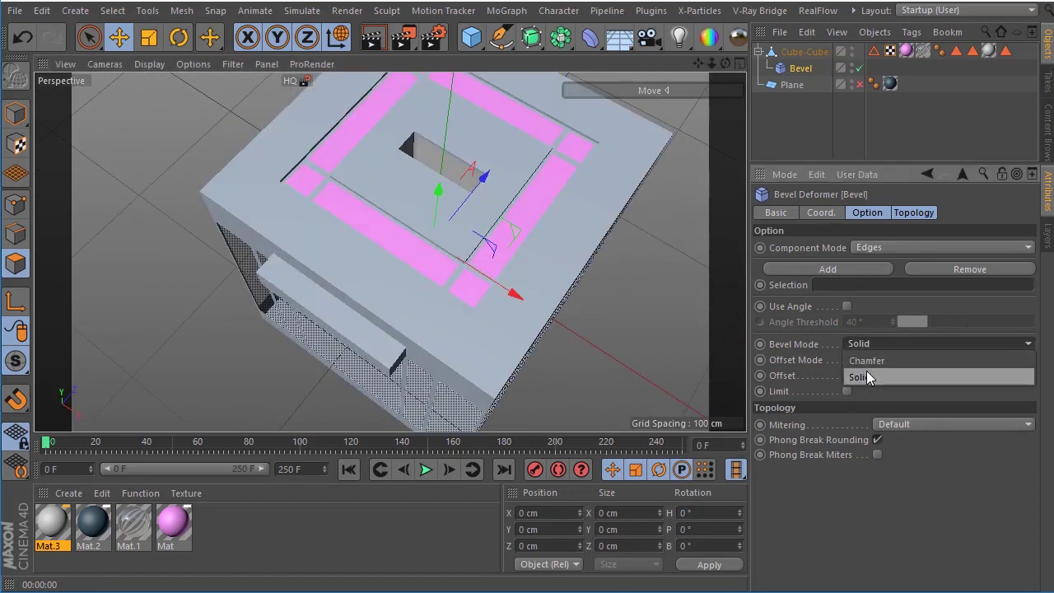
pyautogui.click(871, 361)
pyautogui.click(918, 360)
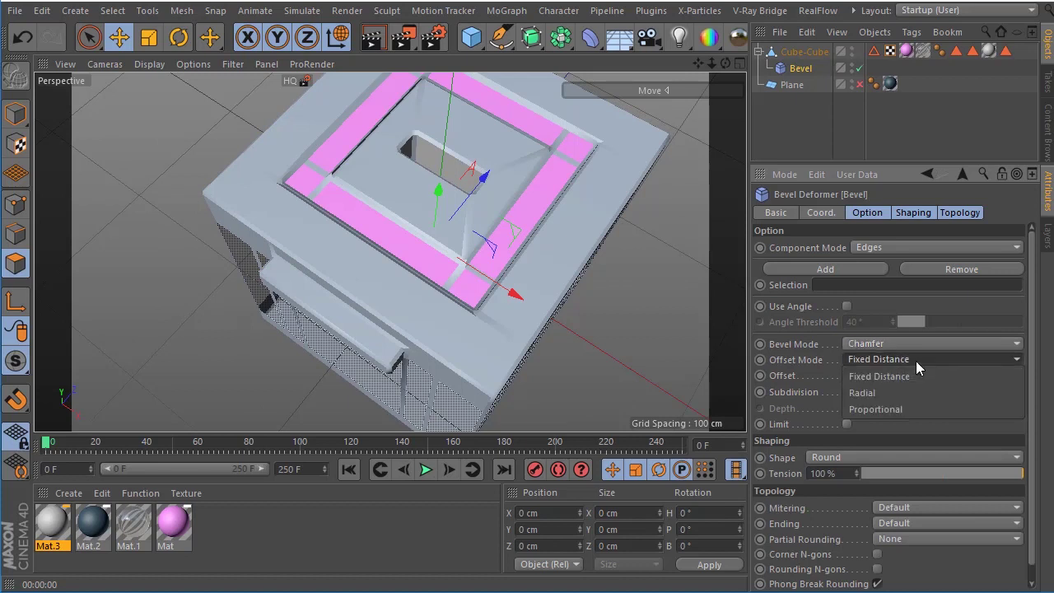
pyautogui.click(896, 393)
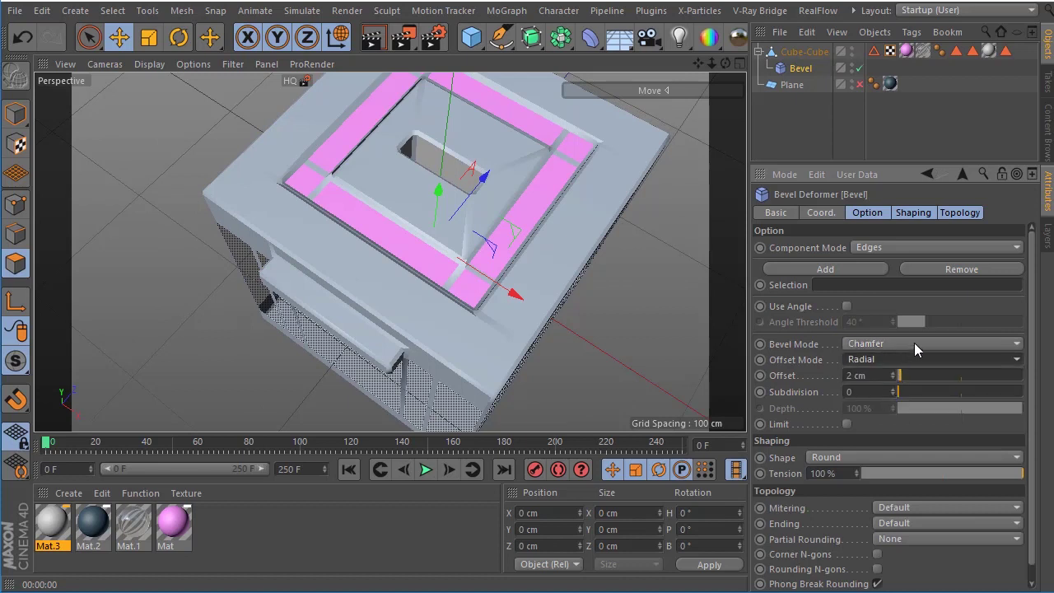
pyautogui.click(913, 361)
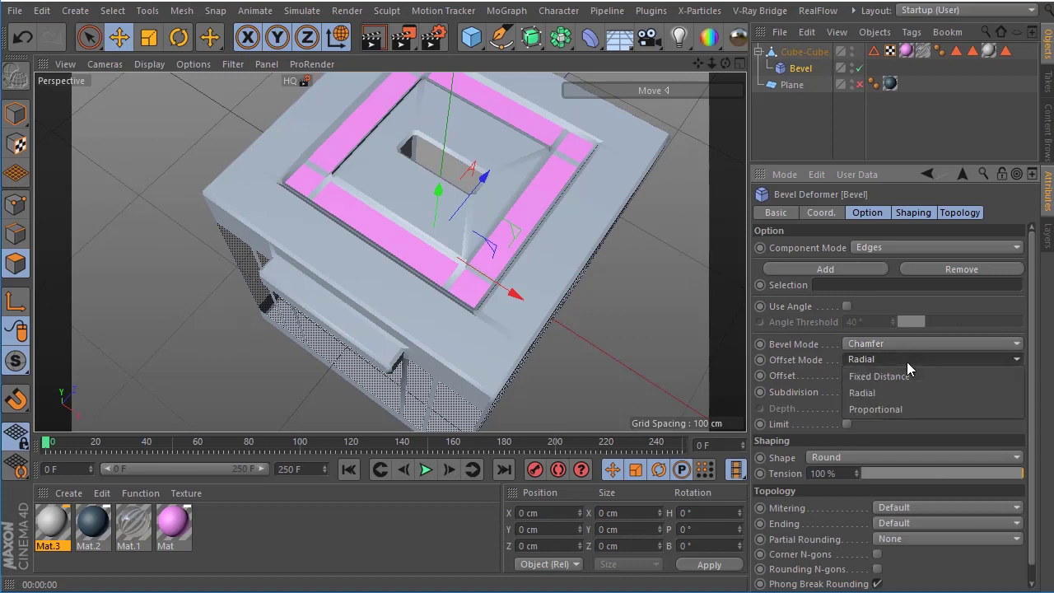
pyautogui.click(880, 406)
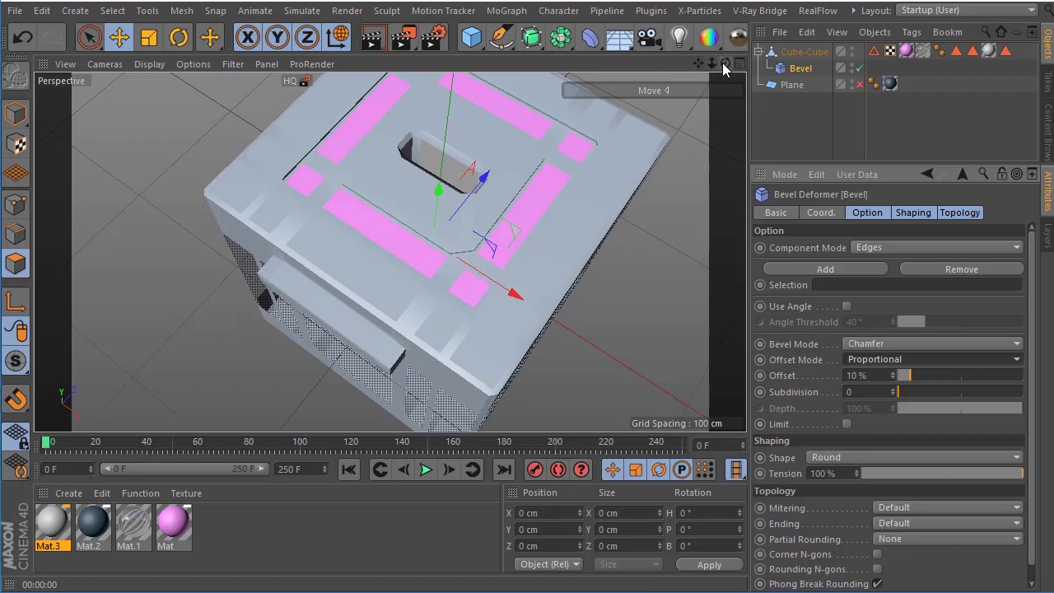
pyautogui.moveTo(724, 63)
pyautogui.mouseDown()
pyautogui.moveTo(725, 37)
pyautogui.moveTo(715, 64)
pyautogui.mouseUp()
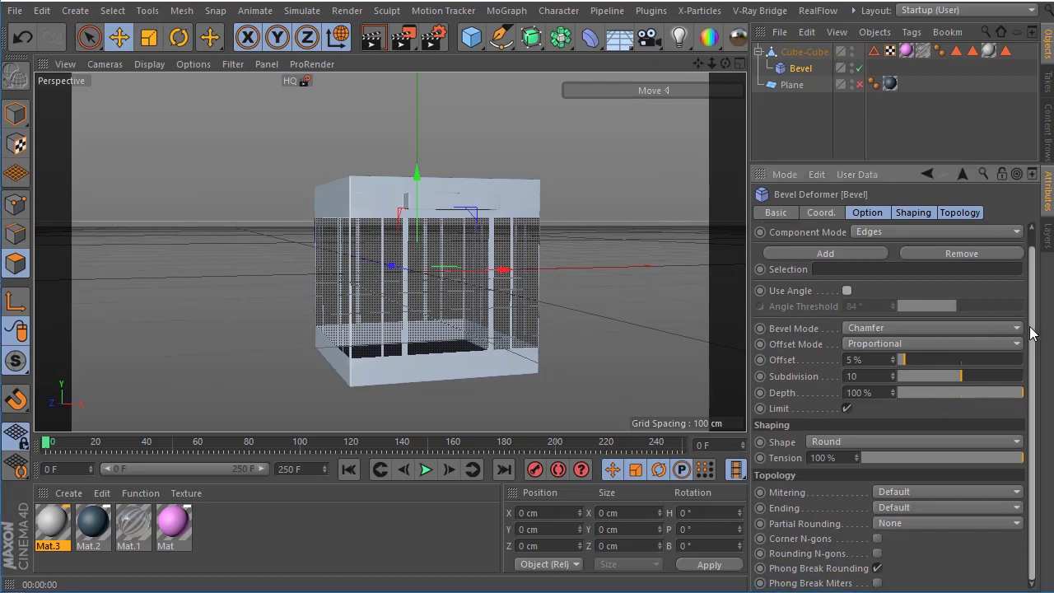
pyautogui.scroll(1, 1034, 325)
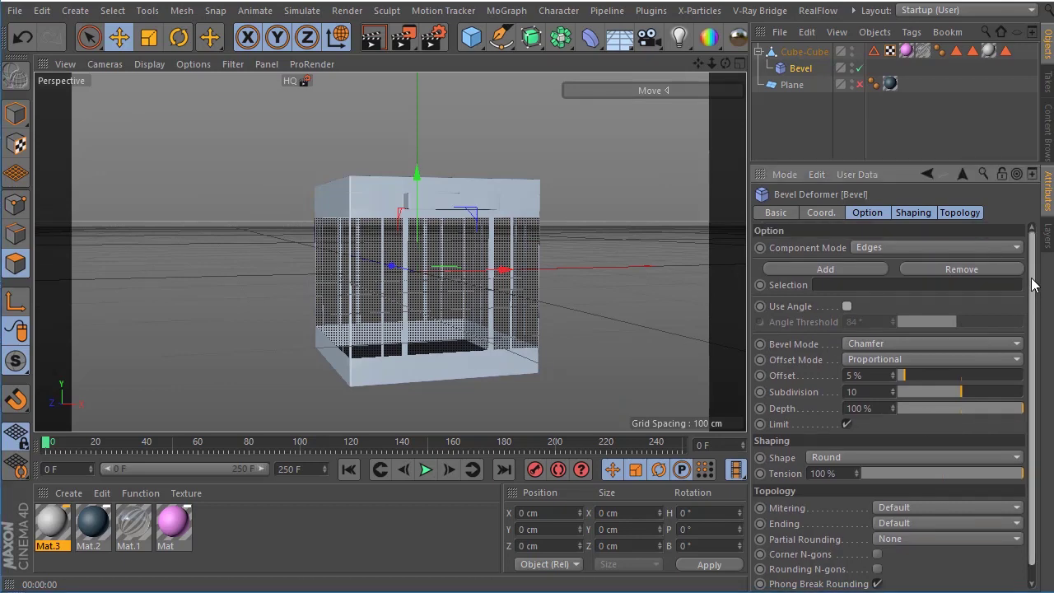
# Render a preview of the box and inspect it from above and at eye level
pyautogui.click(372, 36)
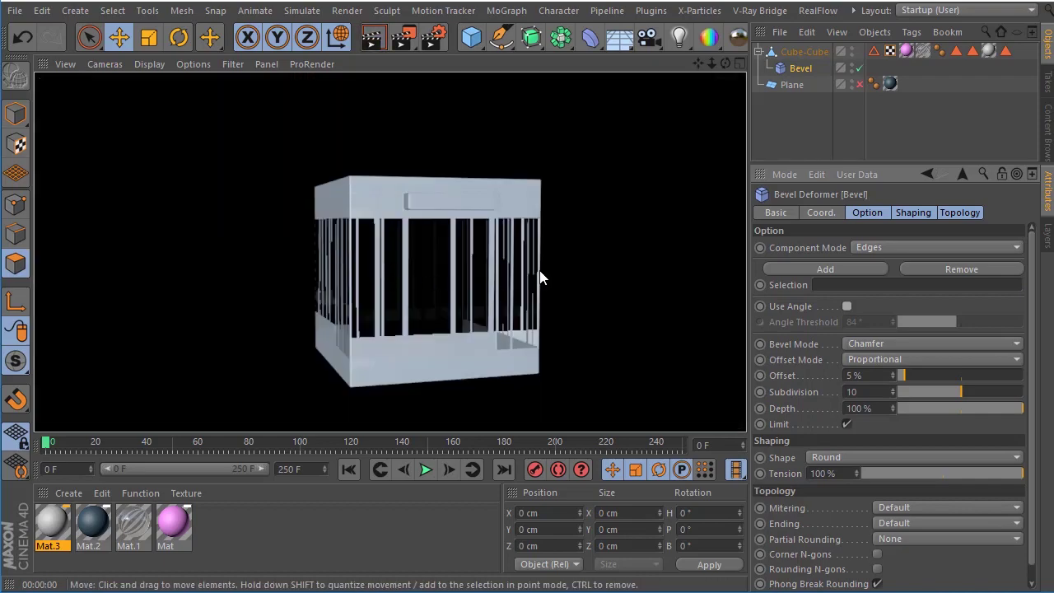
pyautogui.moveTo(725, 63); pyautogui.dragTo(725, 98)
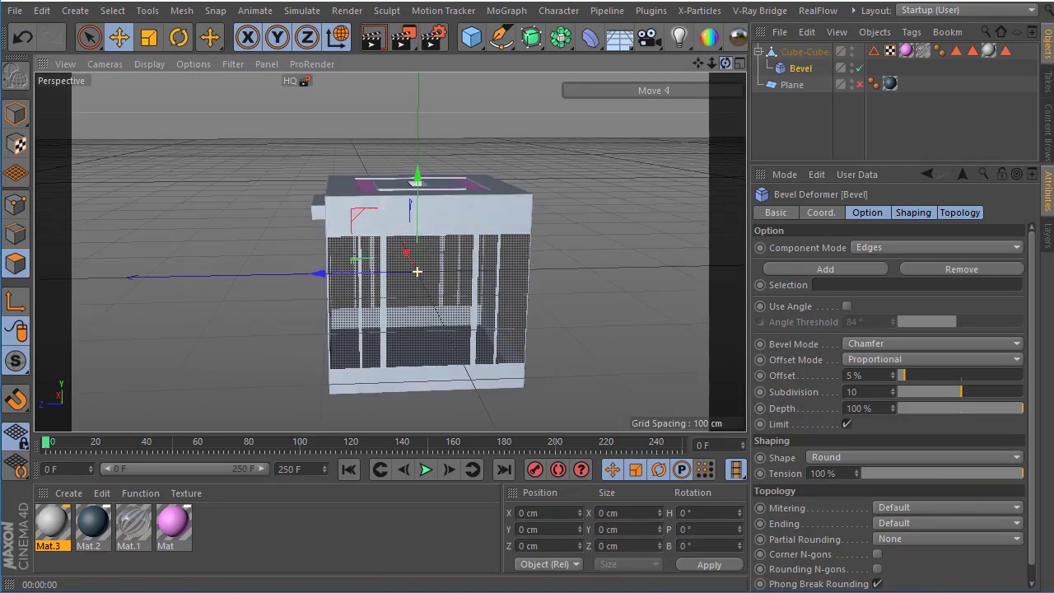
pyautogui.keyDown('alt'); pyautogui.moveTo(418, 271); pyautogui.dragTo(522, 300); pyautogui.keyUp('alt')
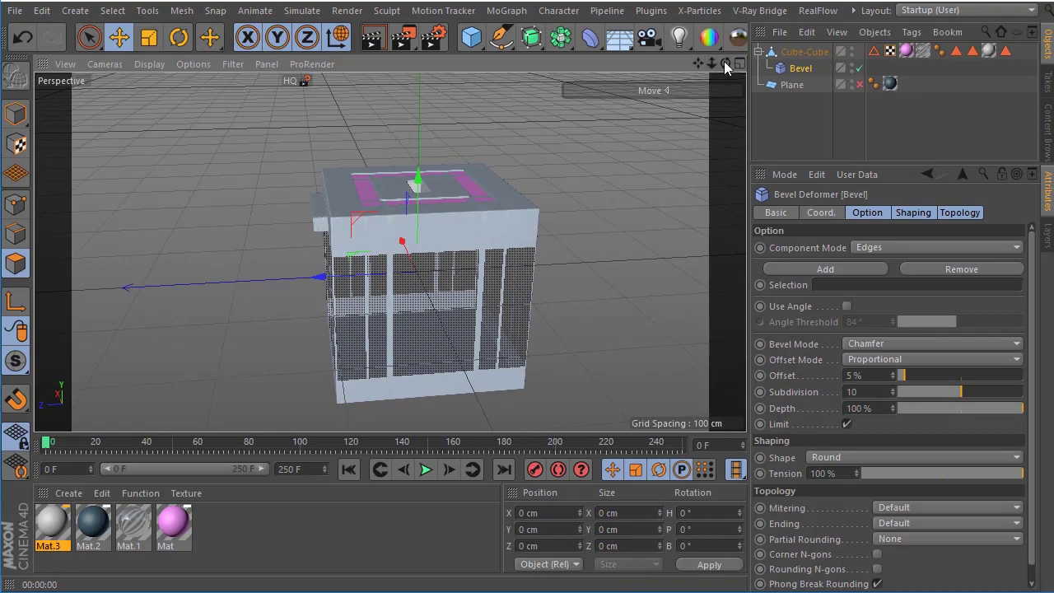
pyautogui.moveTo(724, 64); pyautogui.dragTo(725, 78)
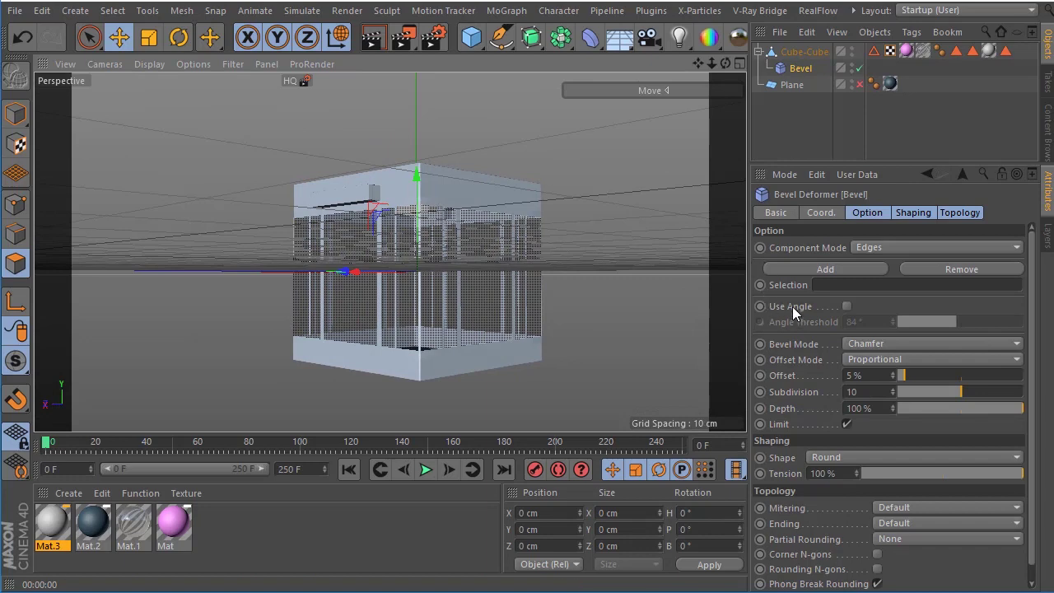
pyautogui.scroll(3, 437, 288)
pyautogui.scroll(-3, 437, 288)
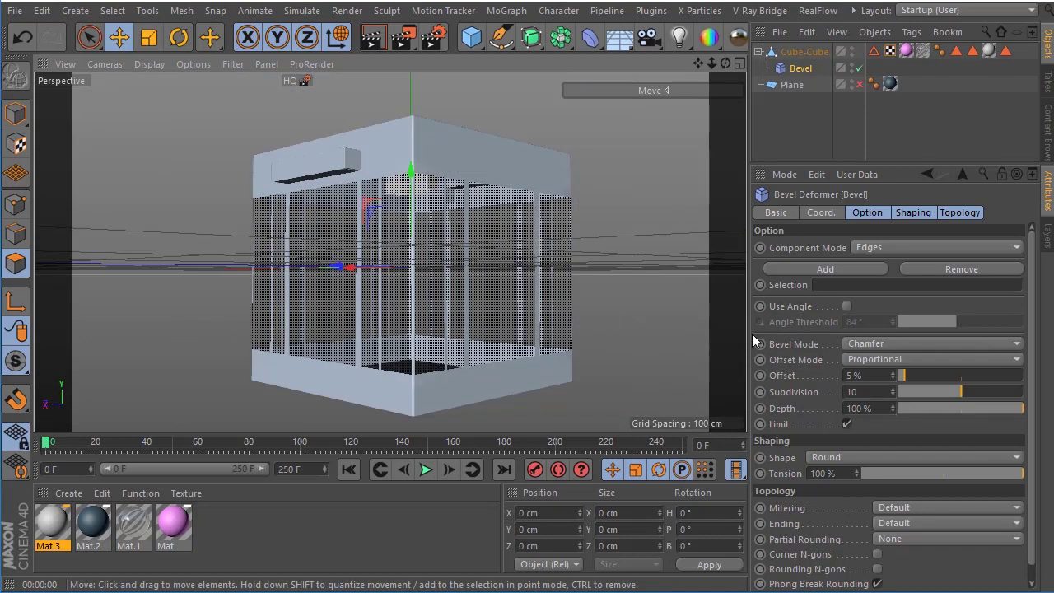
# Enable Use Angle with an 84° threshold and render the box from an angled view
pyautogui.click(847, 306)
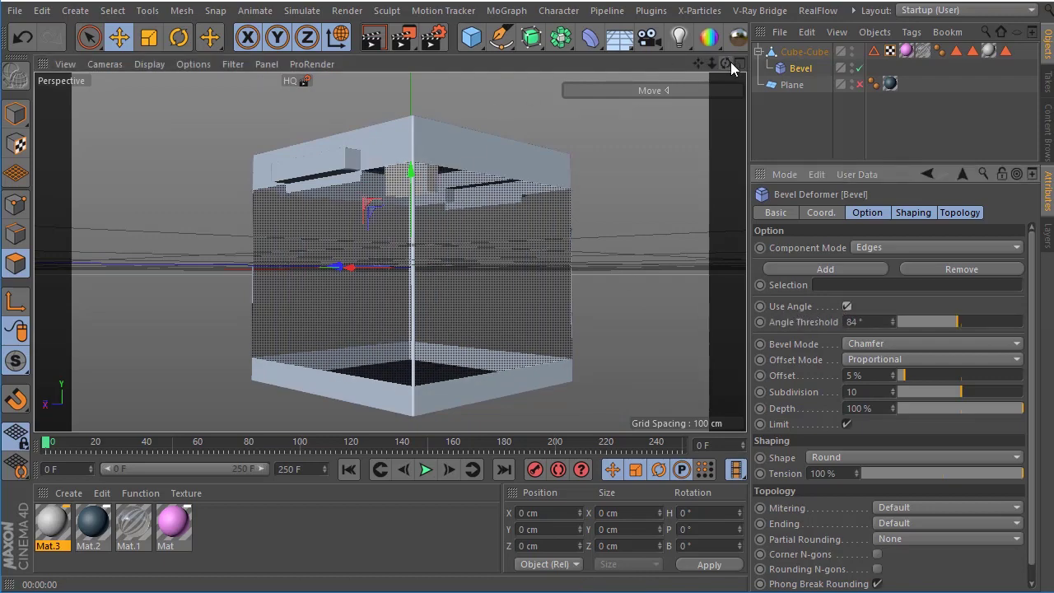
pyautogui.moveTo(731, 63); pyautogui.dragTo(411, 266)
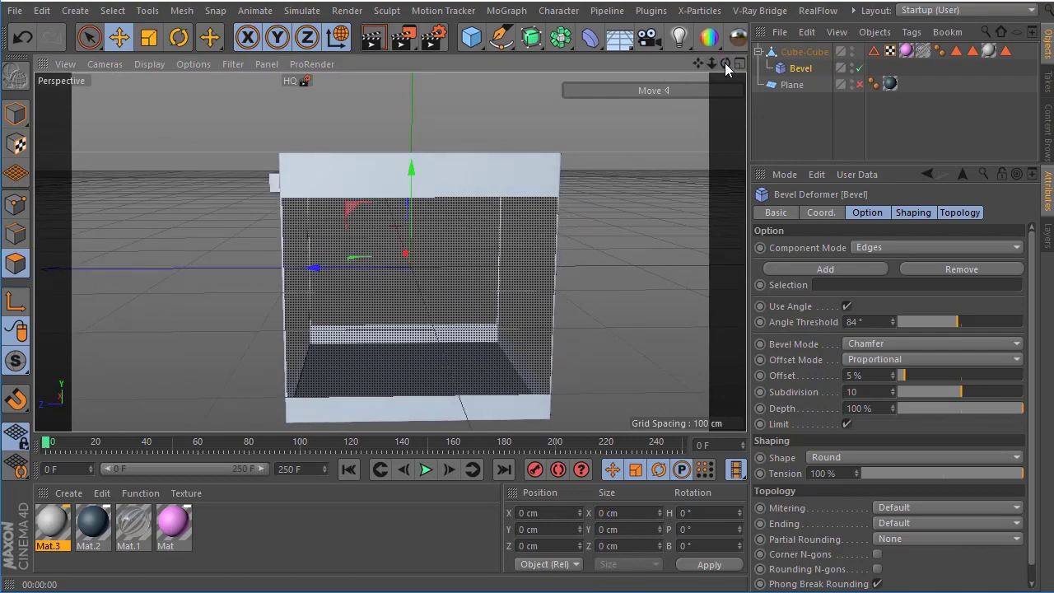
pyautogui.moveTo(726, 63); pyautogui.dragTo(458, 280)
pyautogui.scroll(-2, 458, 280)
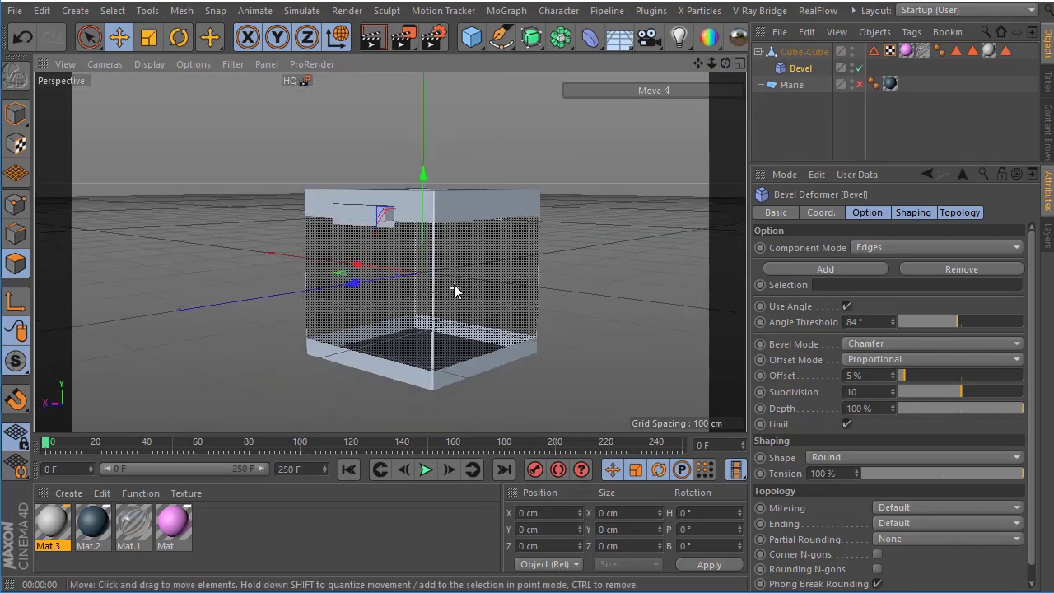
pyautogui.click(373, 36)
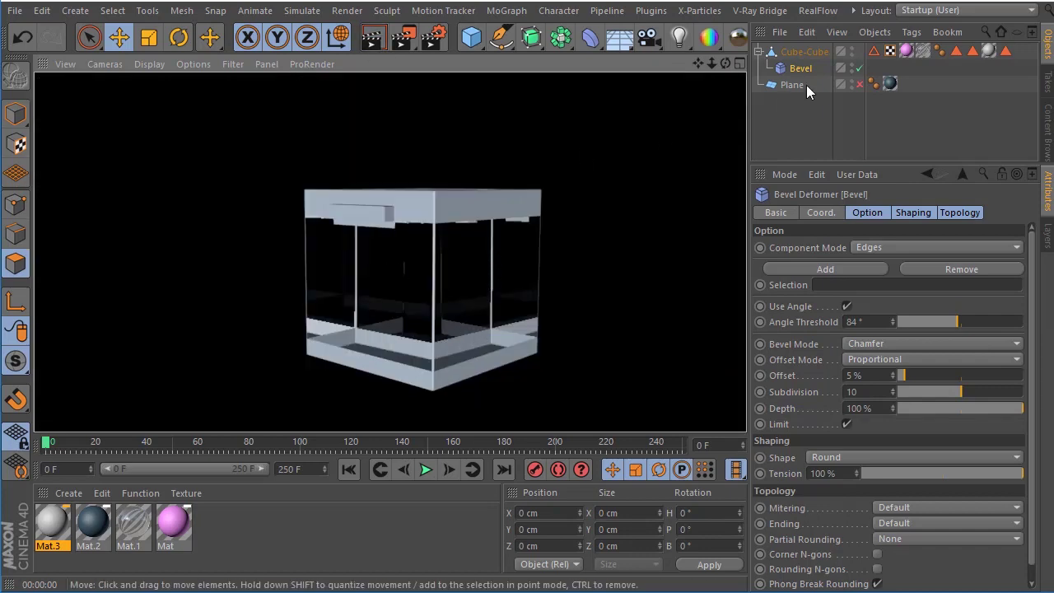
pyautogui.click(860, 84)
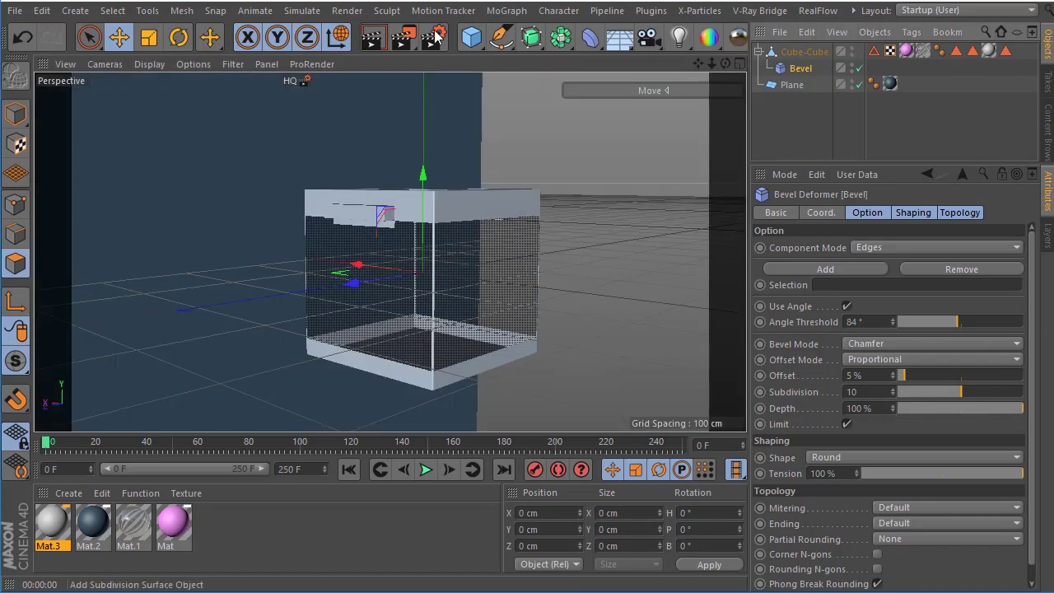
pyautogui.moveTo(725, 64)
pyautogui.mouseDown()
pyautogui.moveTo(423, 272)
pyautogui.moveTo(404, 259)
pyautogui.mouseUp()
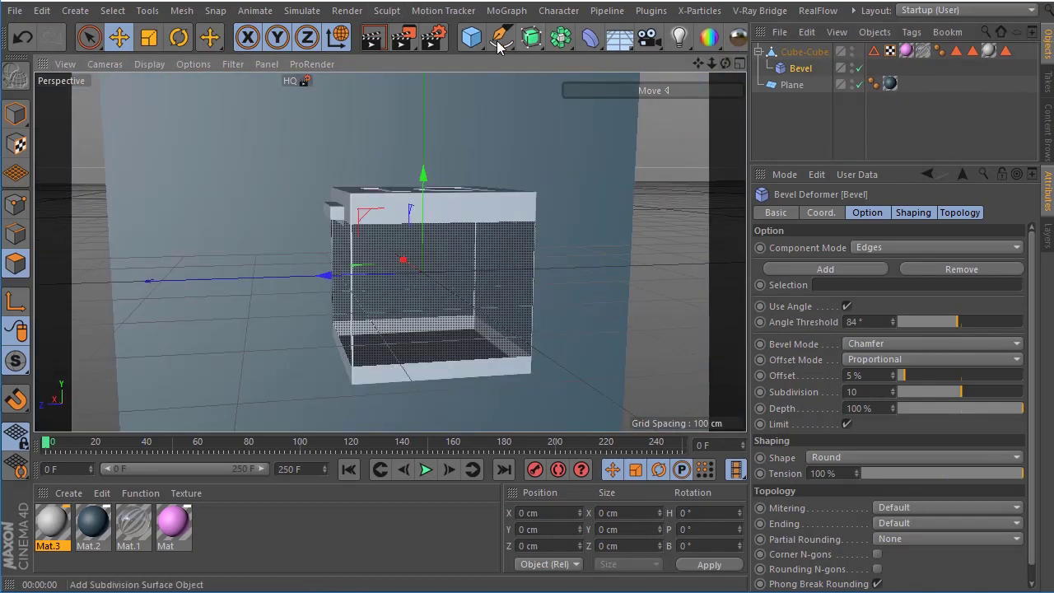
pyautogui.click(370, 43)
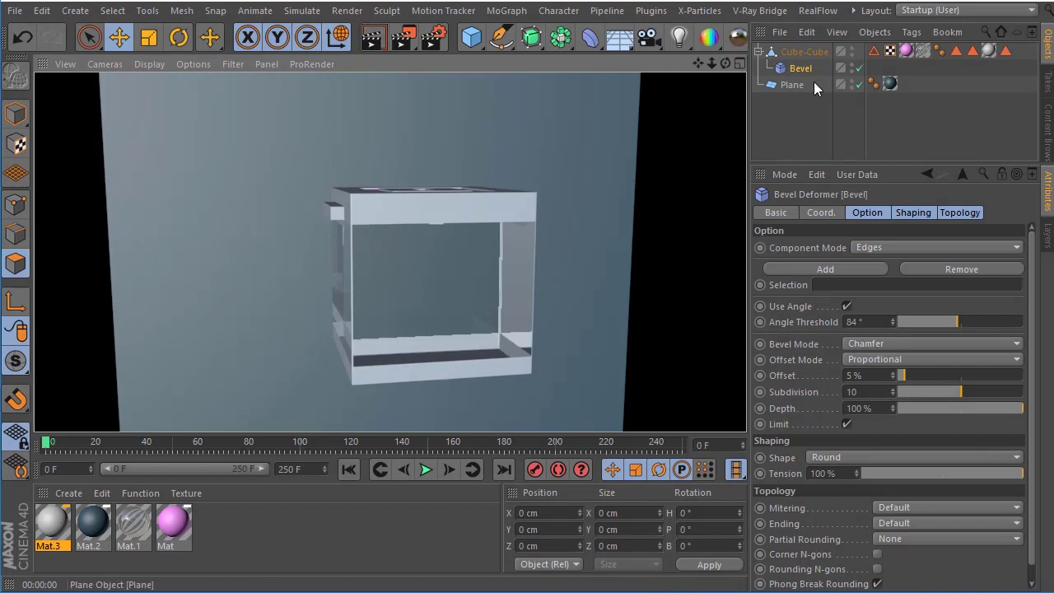
pyautogui.click(859, 85)
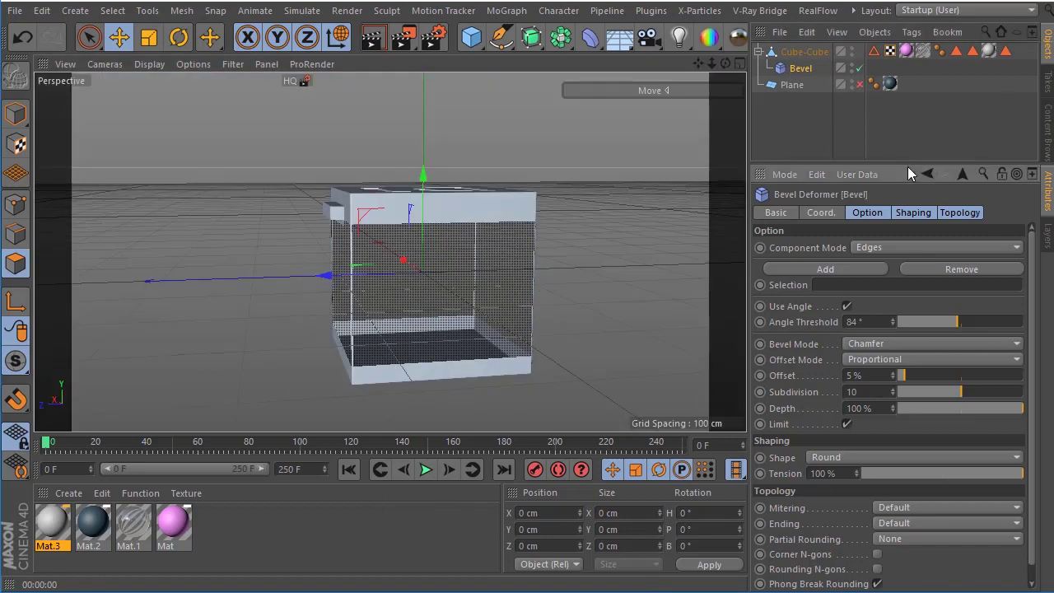
# Open the Content Browser's Presets > User > Materials_5000 collection
pyautogui.moveTo(902, 174); pyautogui.dragTo(922, 243)
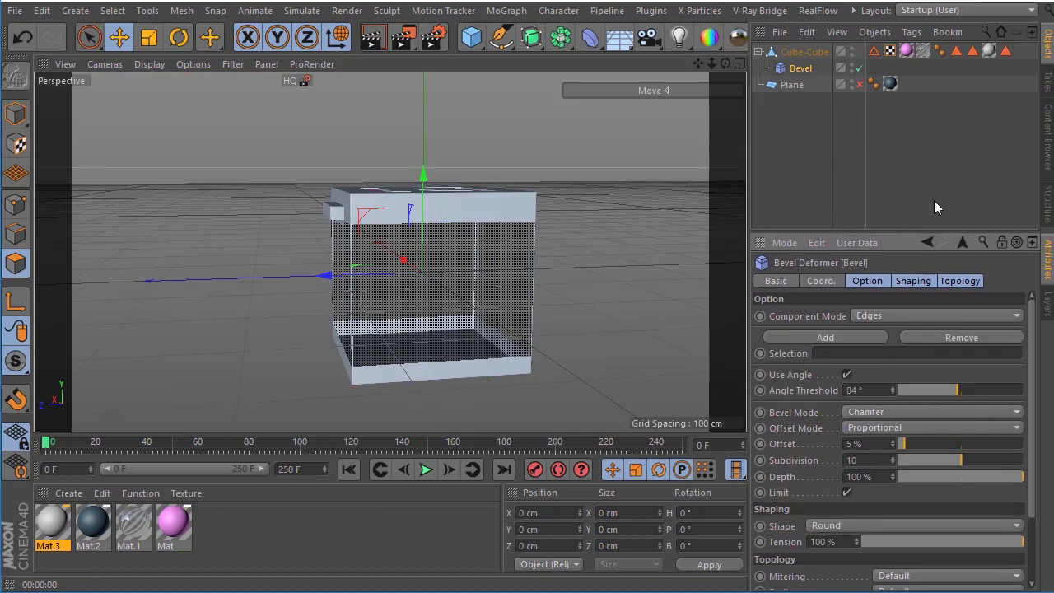
pyautogui.click(1048, 136)
pyautogui.scroll(-1, 881, 167)
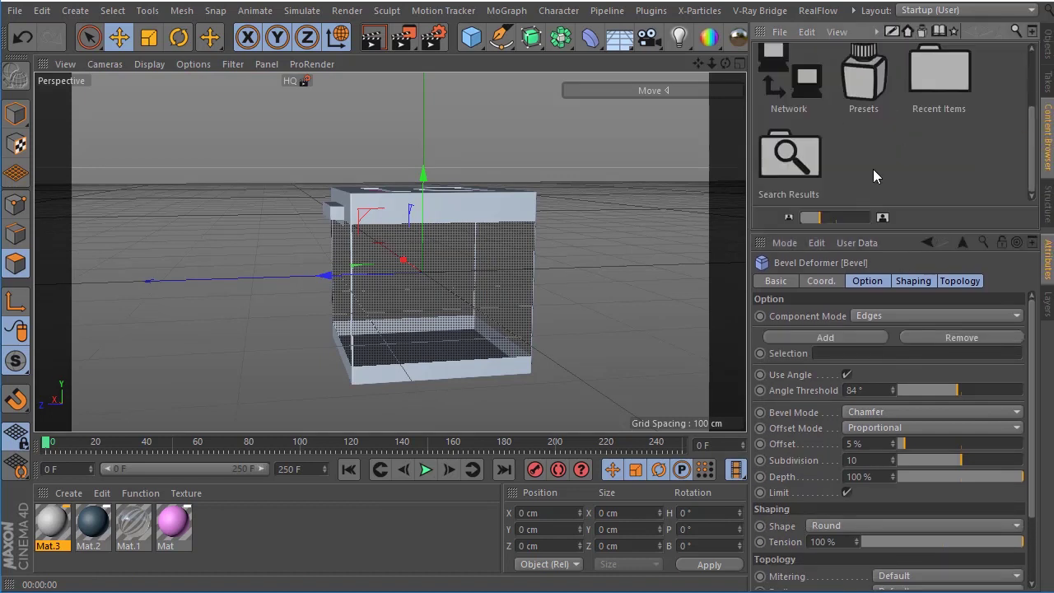
pyautogui.doubleClick(871, 82)
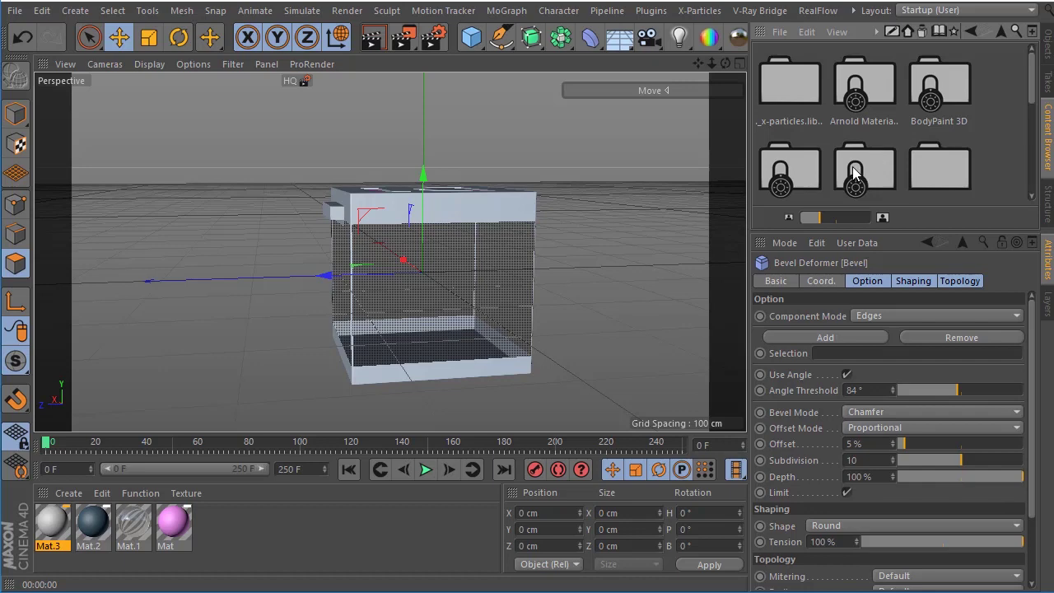
pyautogui.scroll(-5, 853, 168)
pyautogui.doubleClick(937, 89)
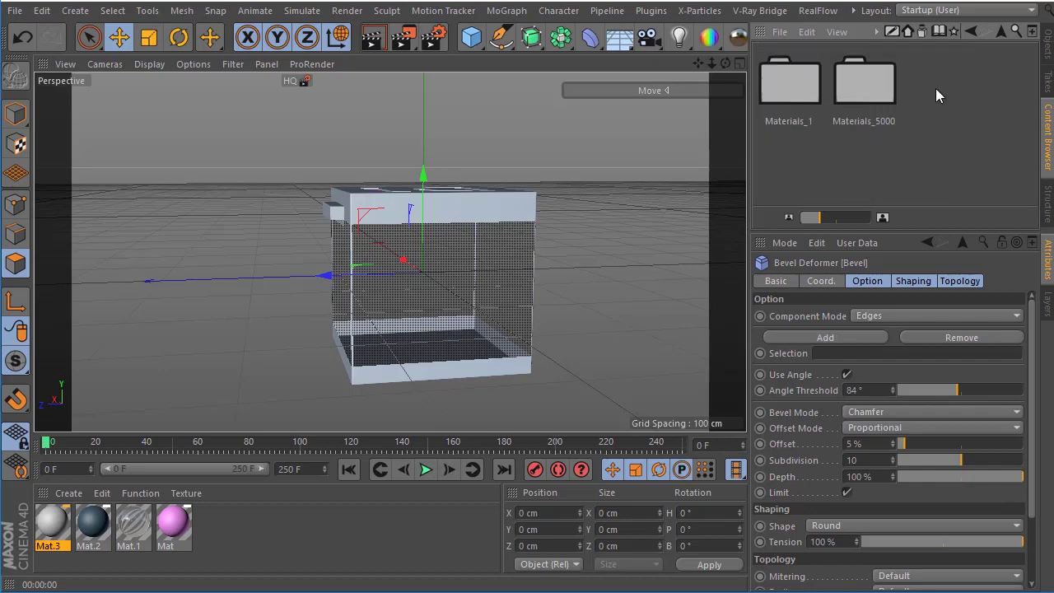
pyautogui.doubleClick(862, 84)
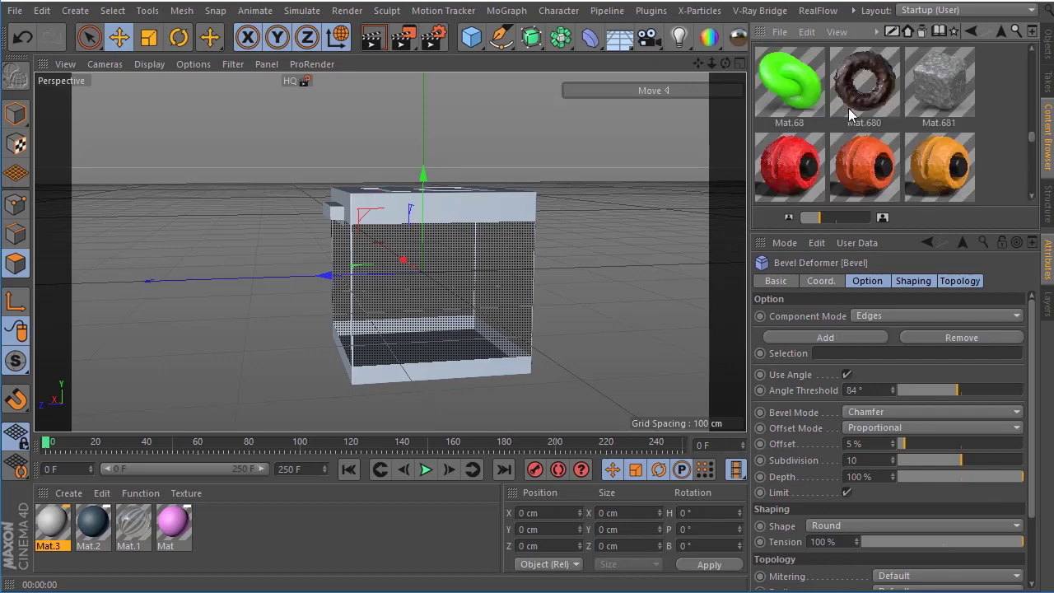
# Scroll through the material presets until lime-green Mat.829 is visible
pyautogui.scroll(-10, 842, 144)
pyautogui.scroll(-5, 841, 144)
pyautogui.scroll(-6, 842, 144)
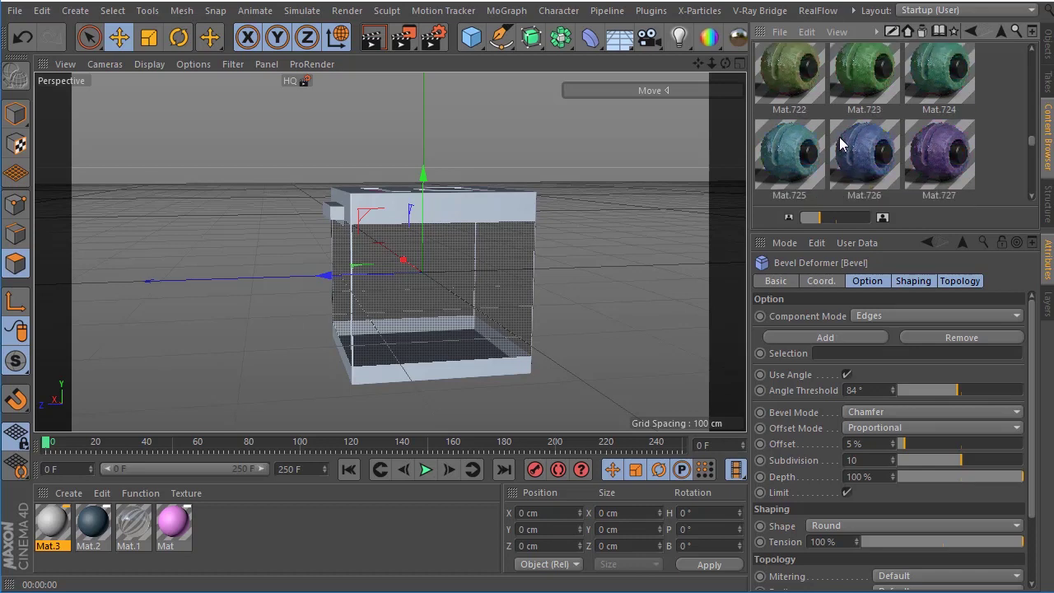
pyautogui.scroll(-5, 577, 185)
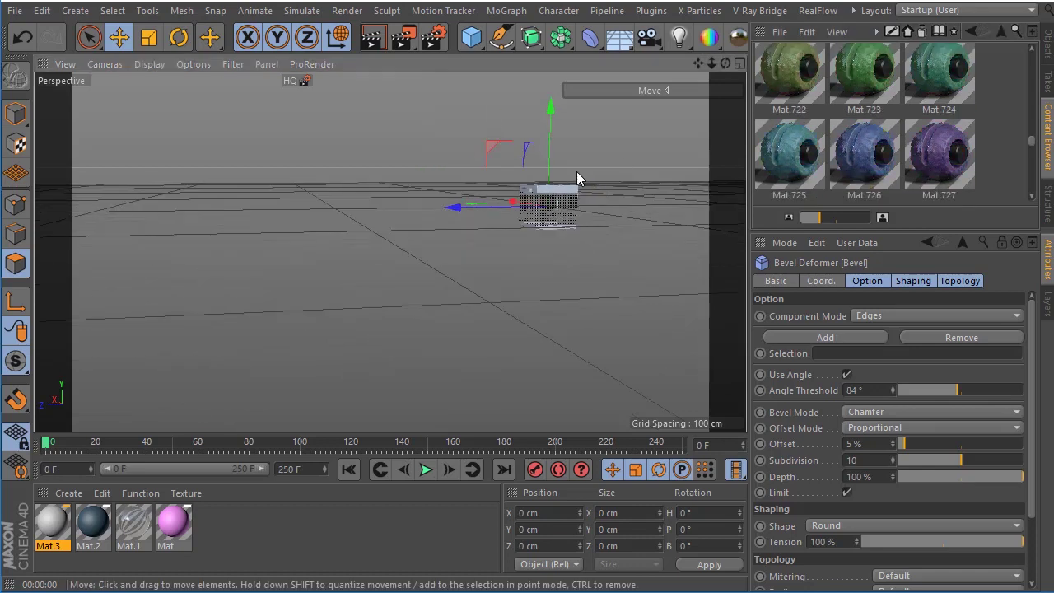
pyautogui.scroll(5, 576, 172)
pyautogui.scroll(-6, 880, 151)
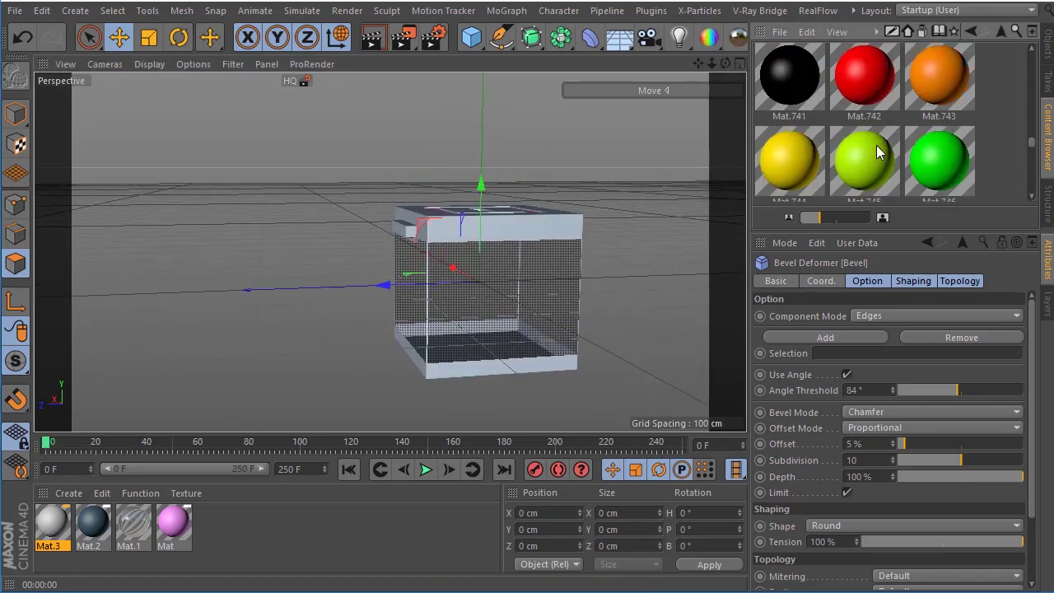
pyautogui.scroll(-6, 878, 152)
pyautogui.scroll(-6, 878, 151)
pyautogui.scroll(-6, 877, 152)
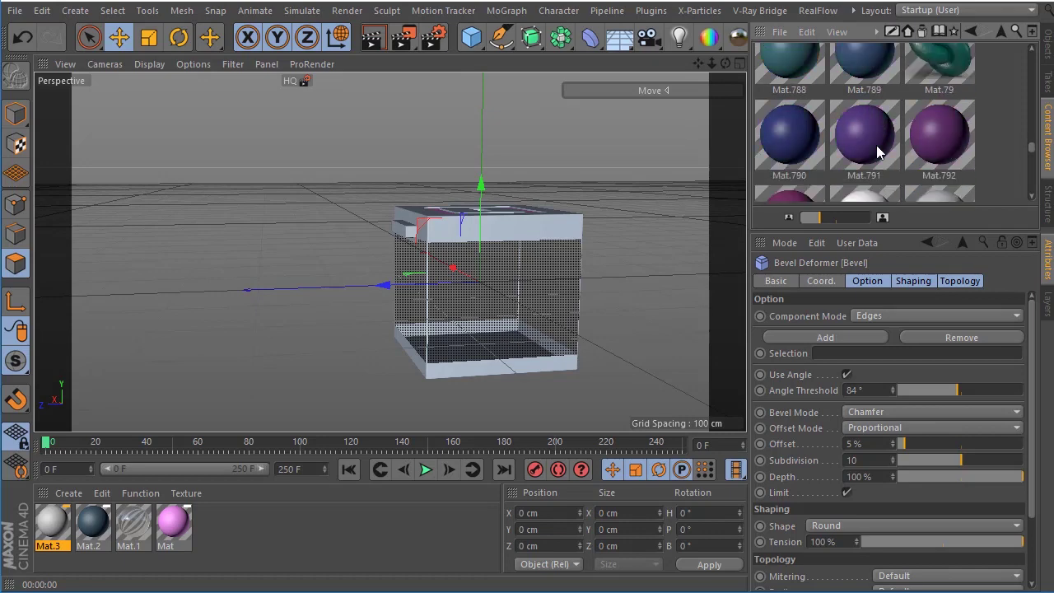
pyautogui.scroll(-6, 878, 152)
pyautogui.scroll(-3, 878, 151)
pyautogui.scroll(-3, 878, 151)
pyautogui.scroll(3, 878, 152)
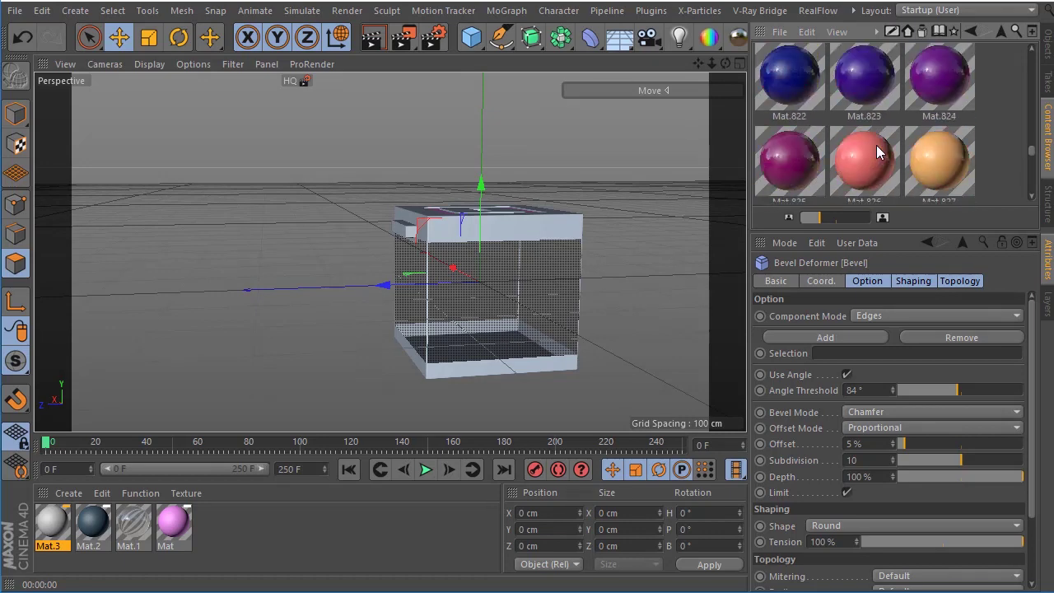
pyautogui.scroll(-3, 880, 151)
pyautogui.scroll(2, 879, 152)
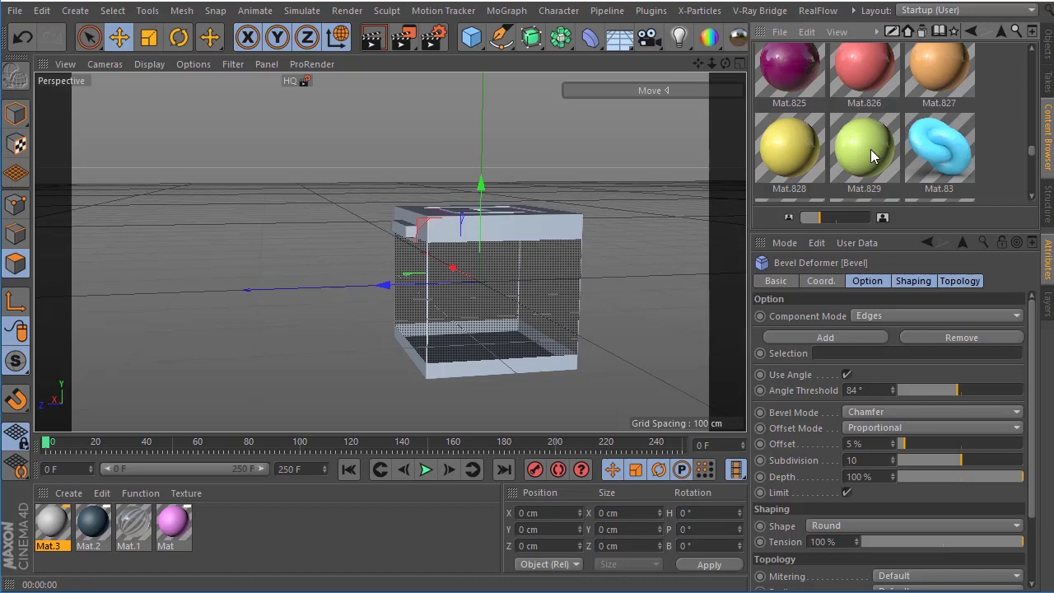
# Load Mat.829 as Mat.99, apply it to the bevelled Cube-Cube, and render a preview
pyautogui.moveTo(871, 153); pyautogui.dragTo(237, 531)
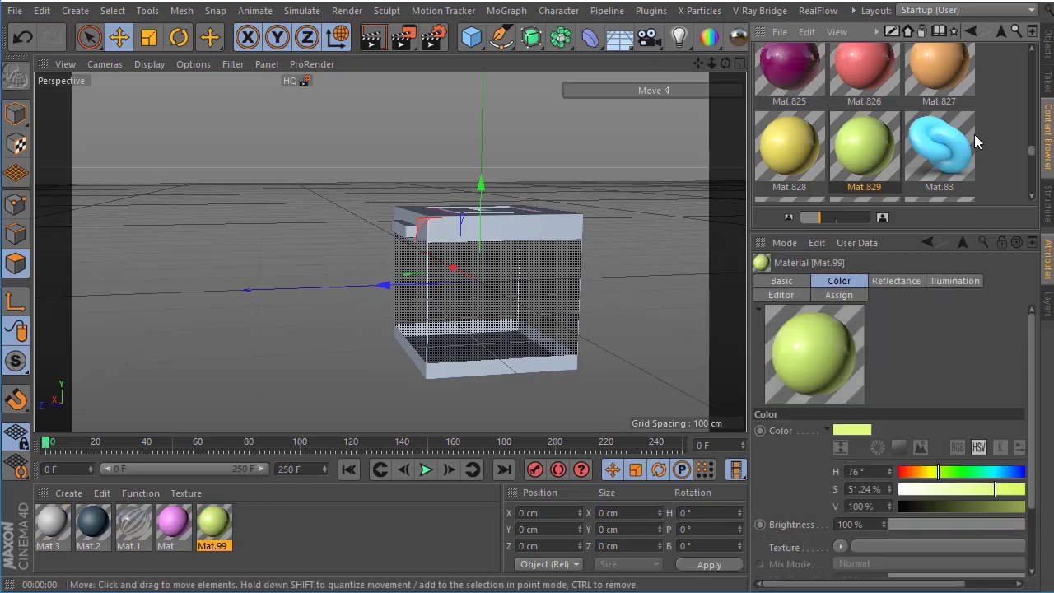
pyautogui.click(1047, 53)
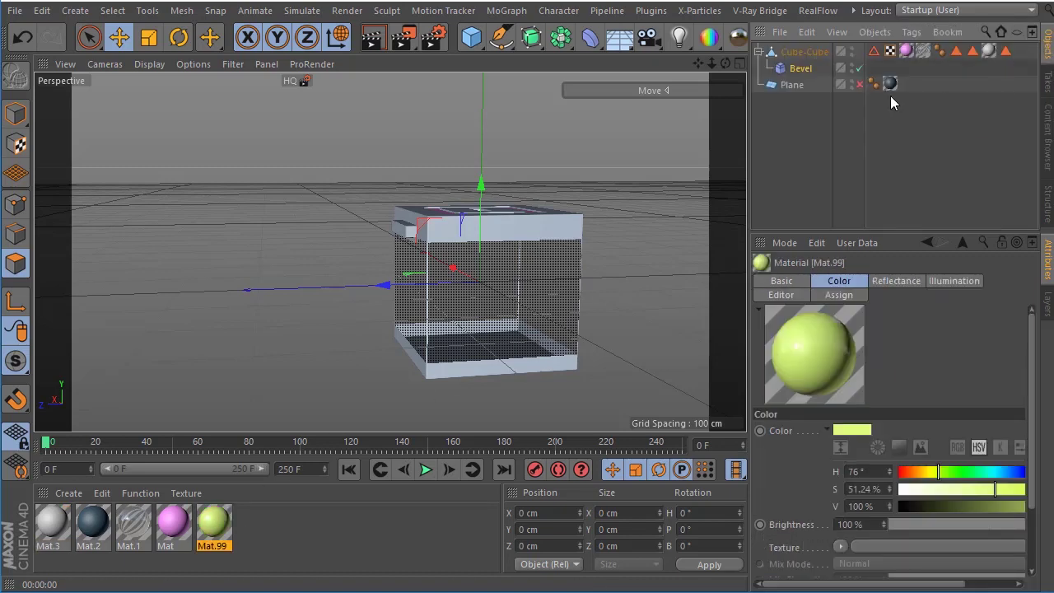
pyautogui.moveTo(228, 525)
pyautogui.mouseDown()
pyautogui.moveTo(820, 66)
pyautogui.moveTo(806, 52)
pyautogui.mouseUp()
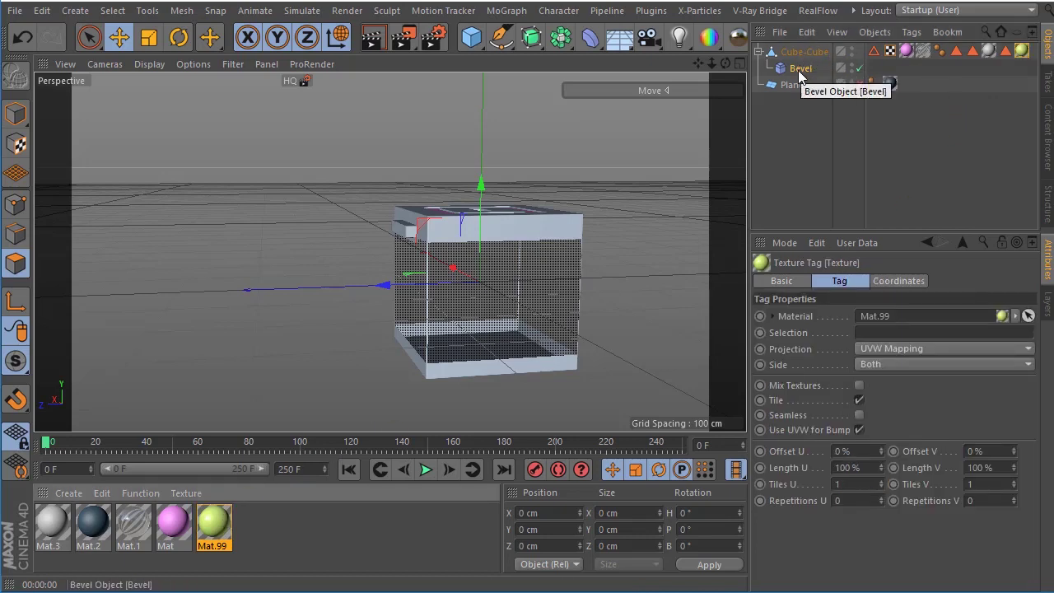
pyautogui.moveTo(725, 63)
pyautogui.mouseDown()
pyautogui.moveTo(1039, 56)
pyautogui.moveTo(861, 48)
pyautogui.mouseUp()
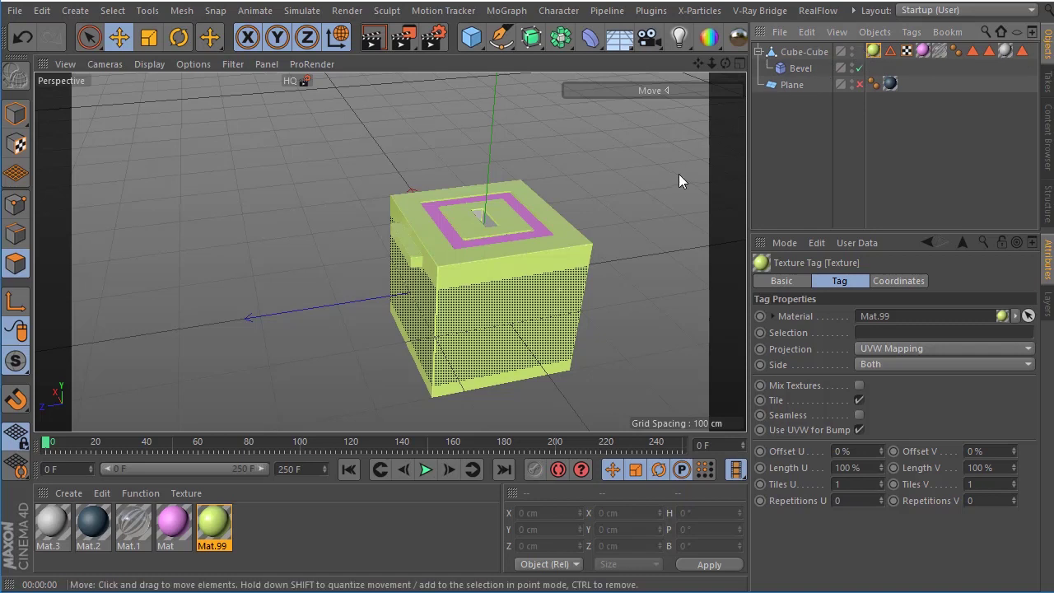
pyautogui.click(782, 146)
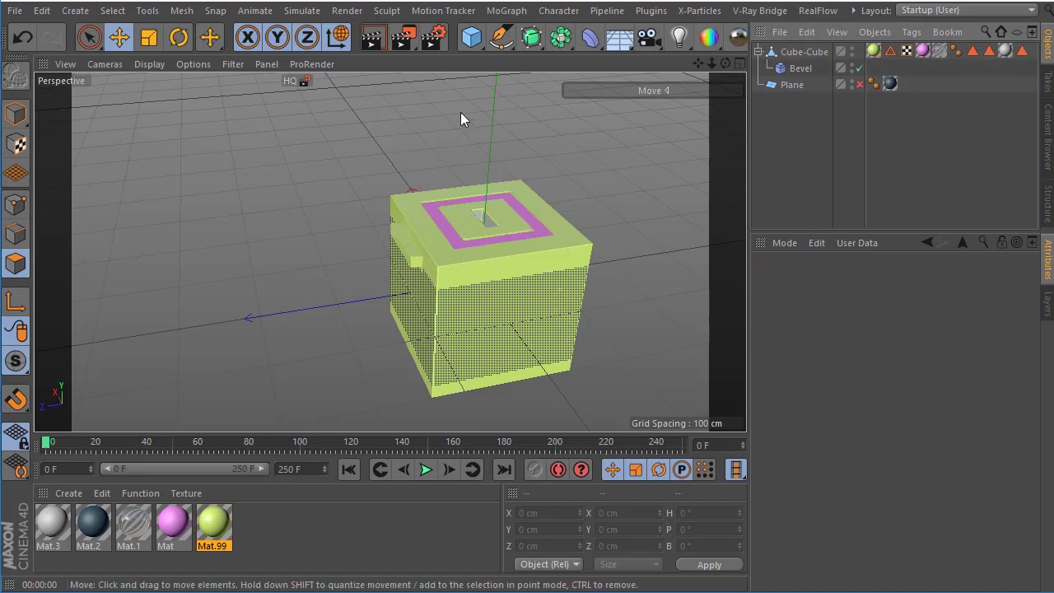
pyautogui.click(373, 48)
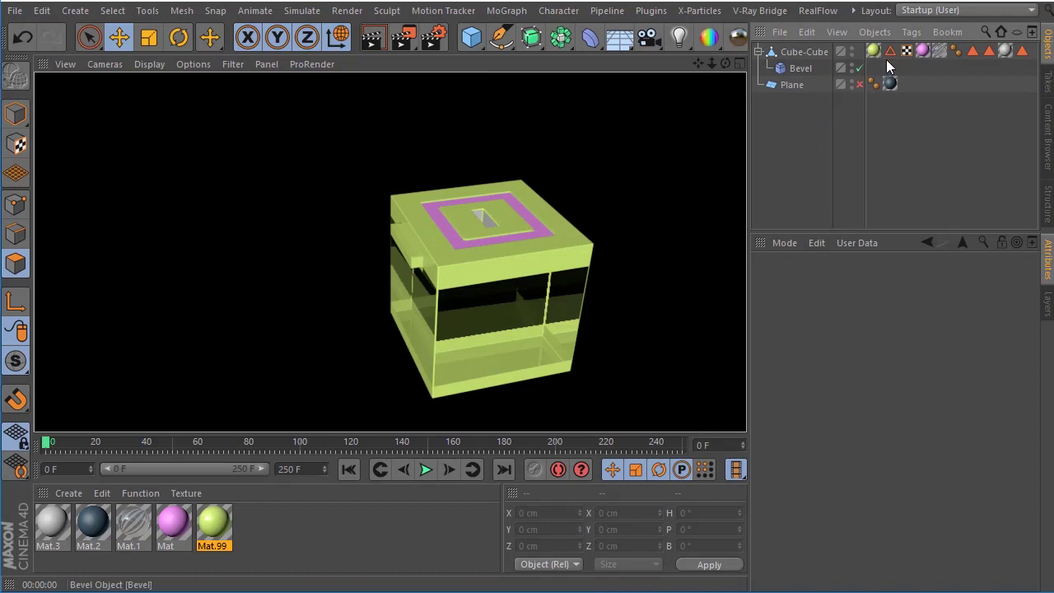
# Orbit to the lime-green box's underside, render again, and select the Bevel deformer
pyautogui.moveTo(725, 63)
pyautogui.mouseDown()
pyautogui.moveTo(710, 74)
pyautogui.moveTo(684, 58)
pyautogui.moveTo(724, 99)
pyautogui.mouseUp()
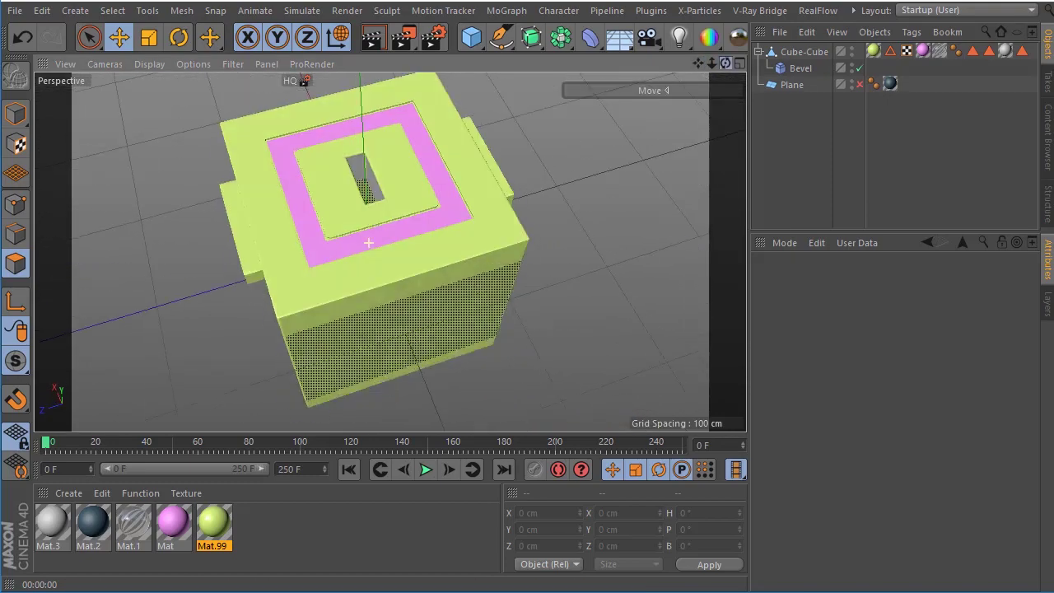
pyautogui.keyDown('alt'); pyautogui.moveTo(369, 242); pyautogui.dragTo(368, 242); pyautogui.keyUp('alt')
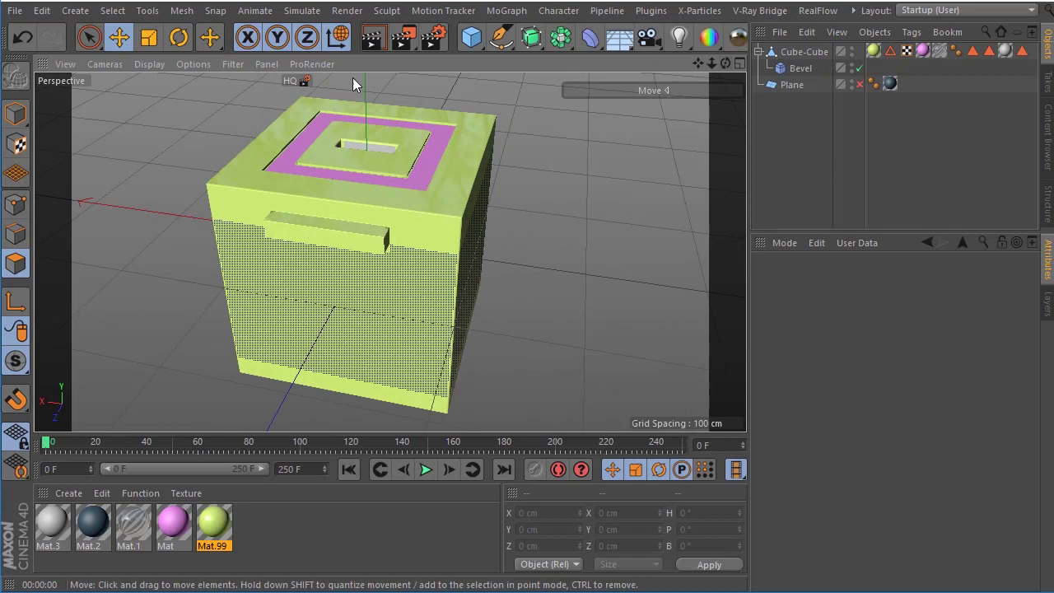
pyautogui.click(372, 37)
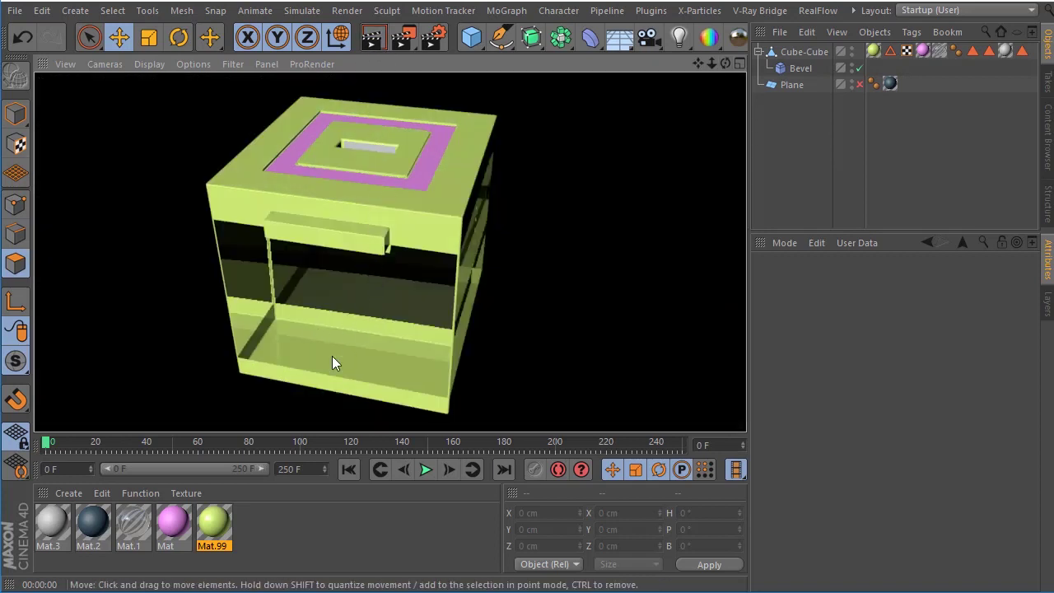
pyautogui.click(797, 69)
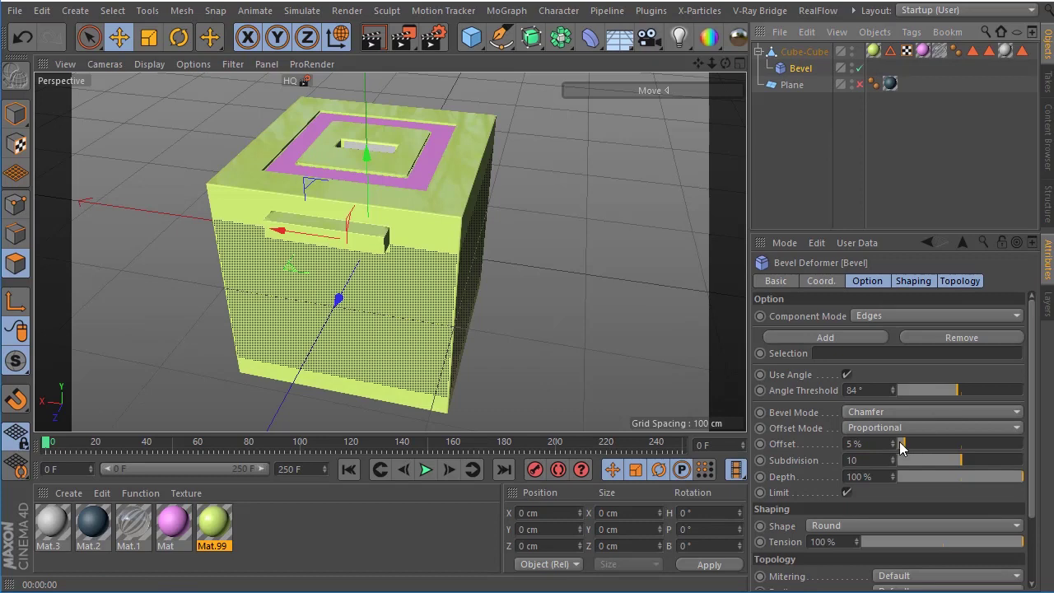
# Try bevel offsets of 10% and 47%, then set the offset back to 5%
pyautogui.scroll(5, 458, 240)
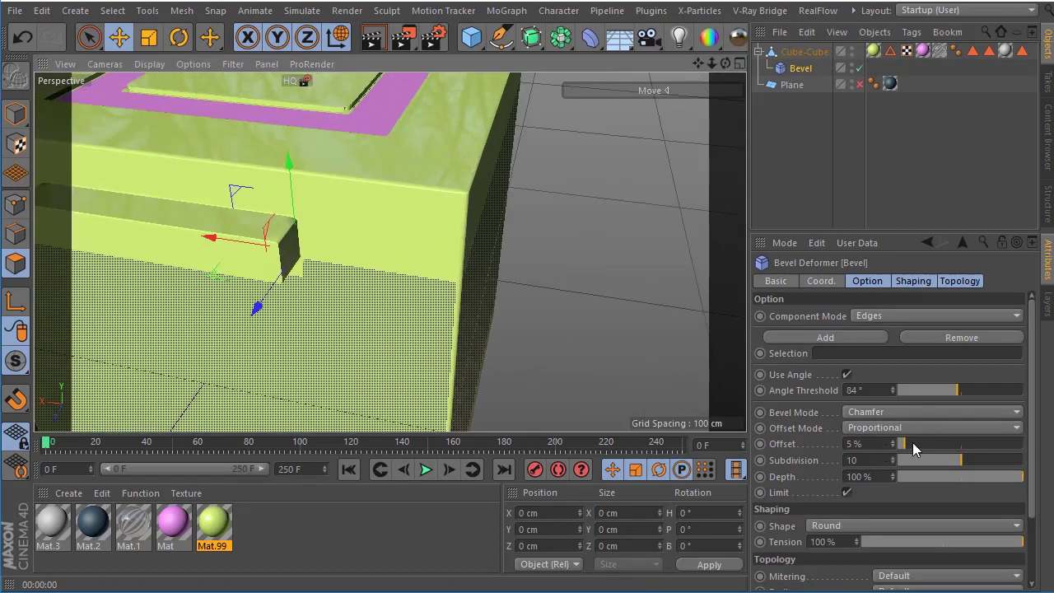
pyautogui.click(870, 444)
pyautogui.write('1')
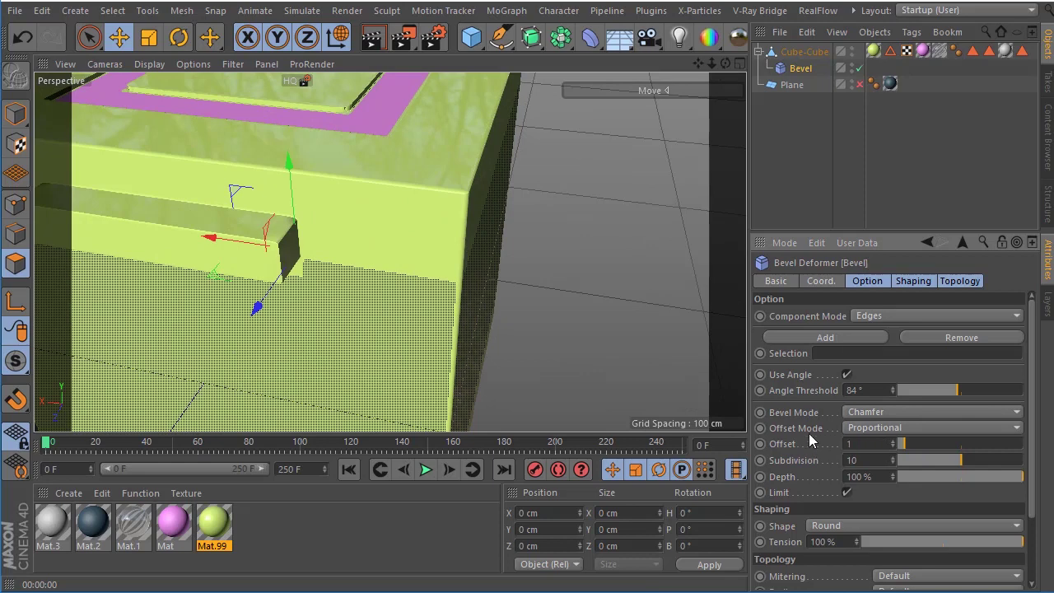
pyautogui.write('0')
pyautogui.press('Return')
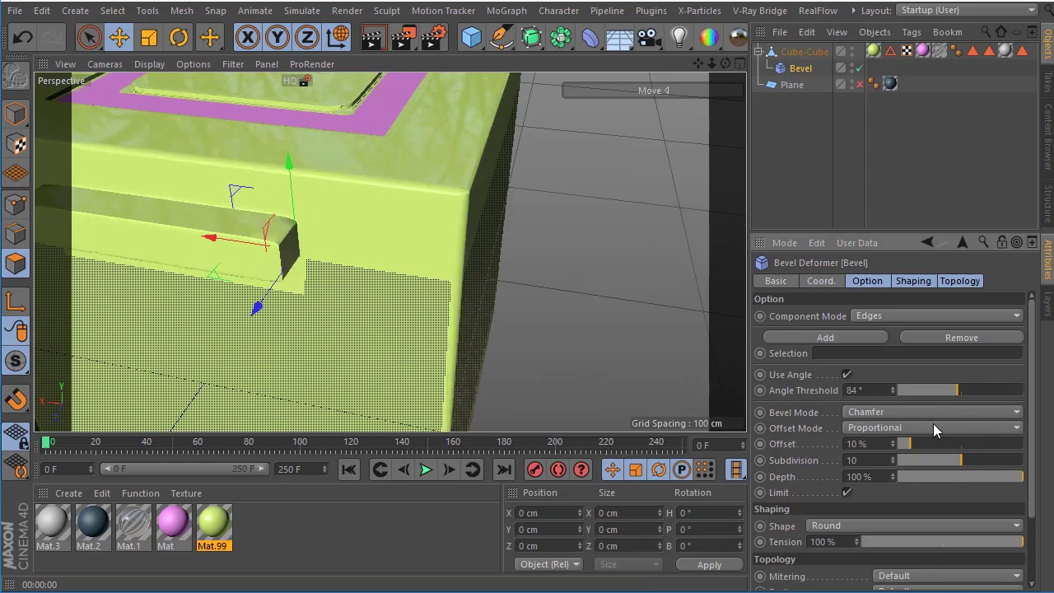
pyautogui.moveTo(915, 445)
pyautogui.mouseDown()
pyautogui.moveTo(954, 456)
pyautogui.moveTo(919, 459)
pyautogui.moveTo(1033, 461)
pyautogui.moveTo(911, 458)
pyautogui.mouseUp()
pyautogui.write('5')
pyautogui.press('Return')
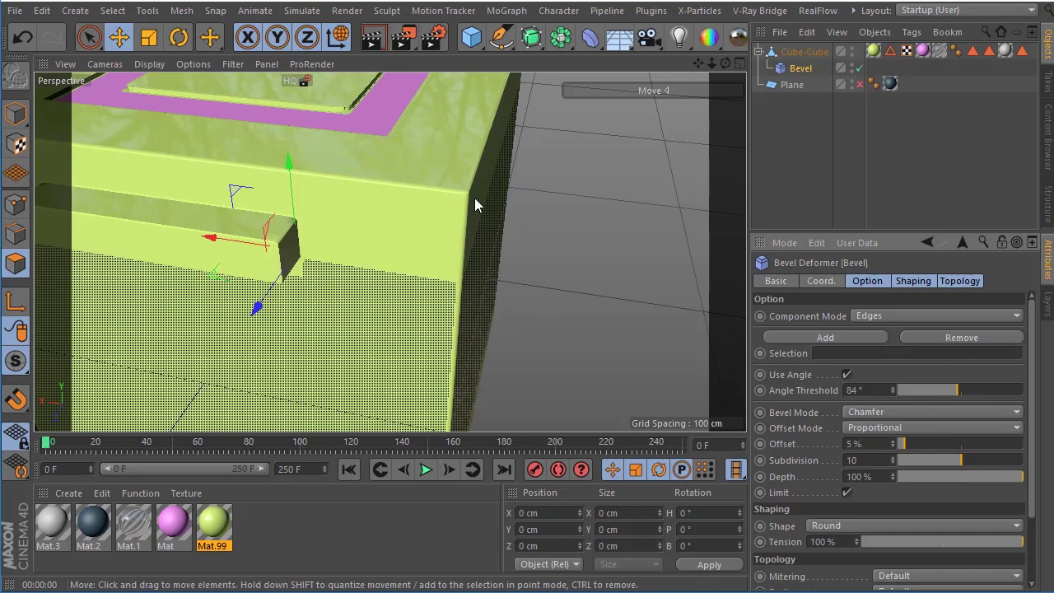
# Orbit around the bevelled box, then reset the camera to Frame Default
pyautogui.moveTo(725, 64); pyautogui.dragTo(710, 74)
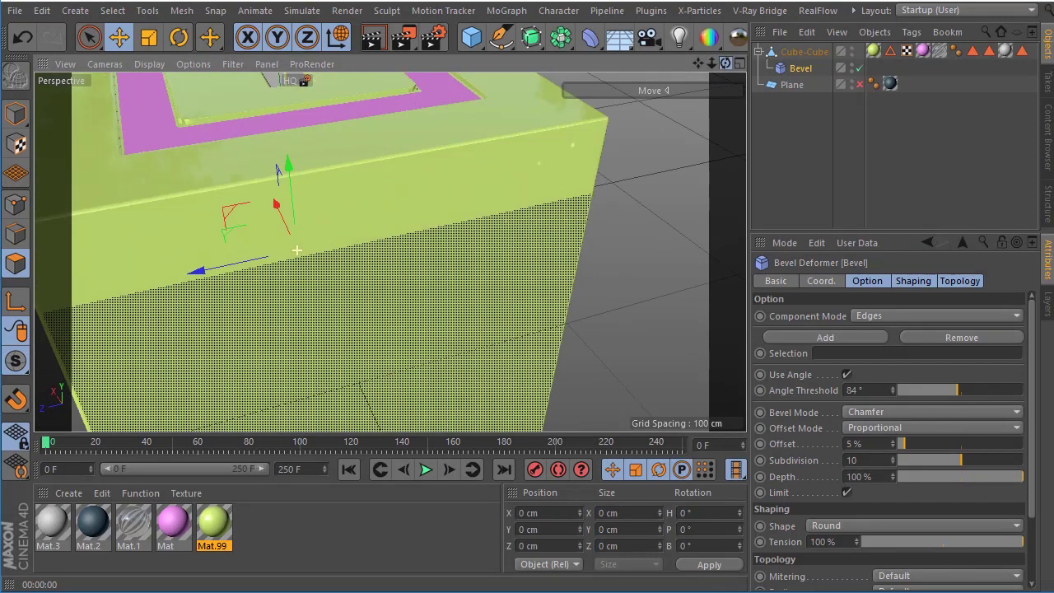
pyautogui.moveTo(296, 249); pyautogui.dragTo(484, 83)
pyautogui.click(65, 64)
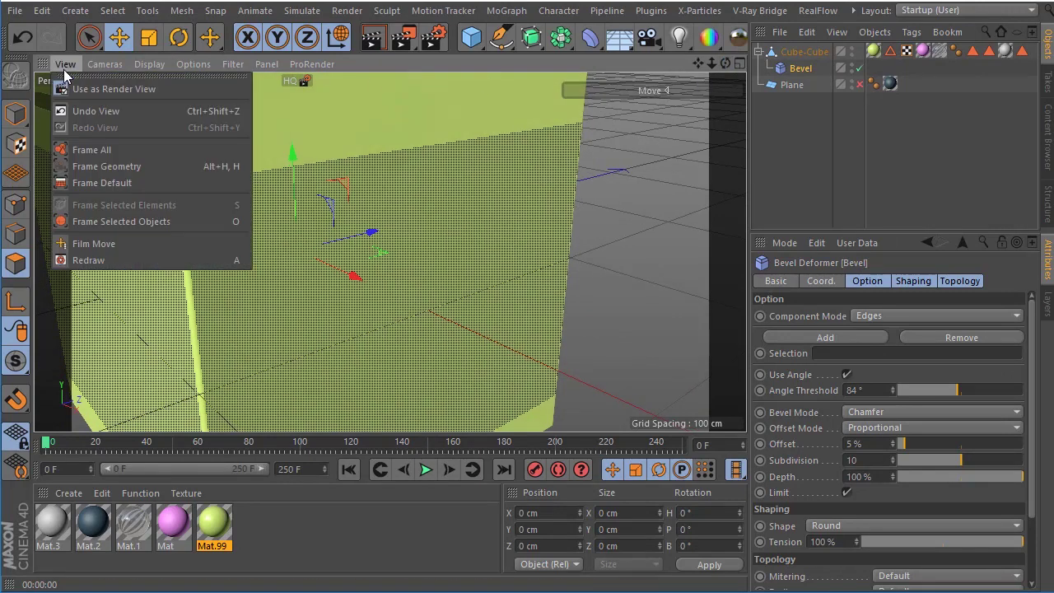
pyautogui.click(108, 183)
pyautogui.scroll(5, 383, 202)
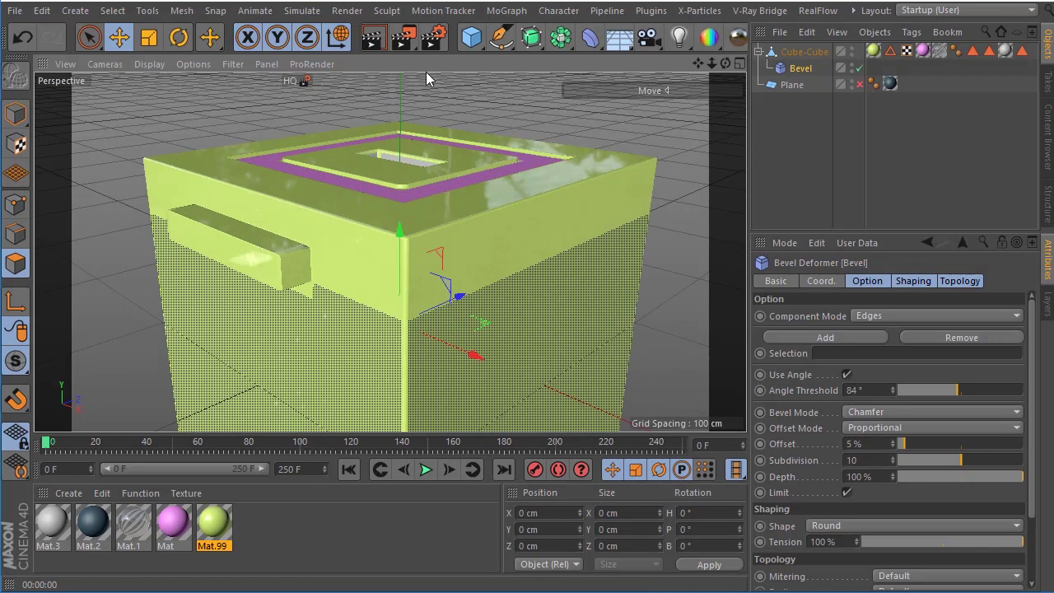
# Add a Plane standing upright facing -Z and frame it with the cube
pyautogui.moveTo(474, 45); pyautogui.dragTo(626, 89)
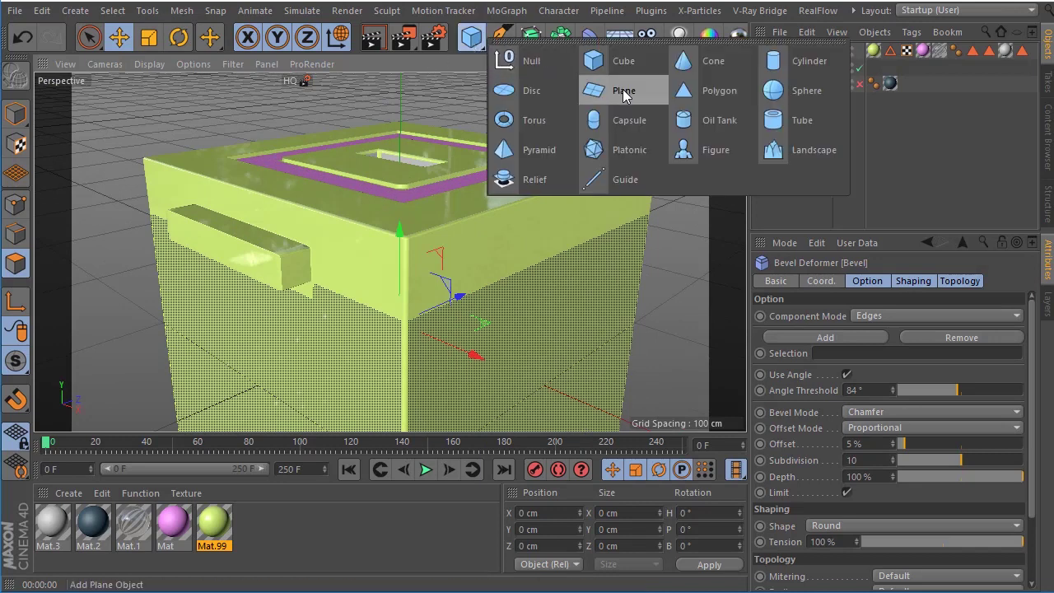
pyautogui.scroll(-5, 448, 234)
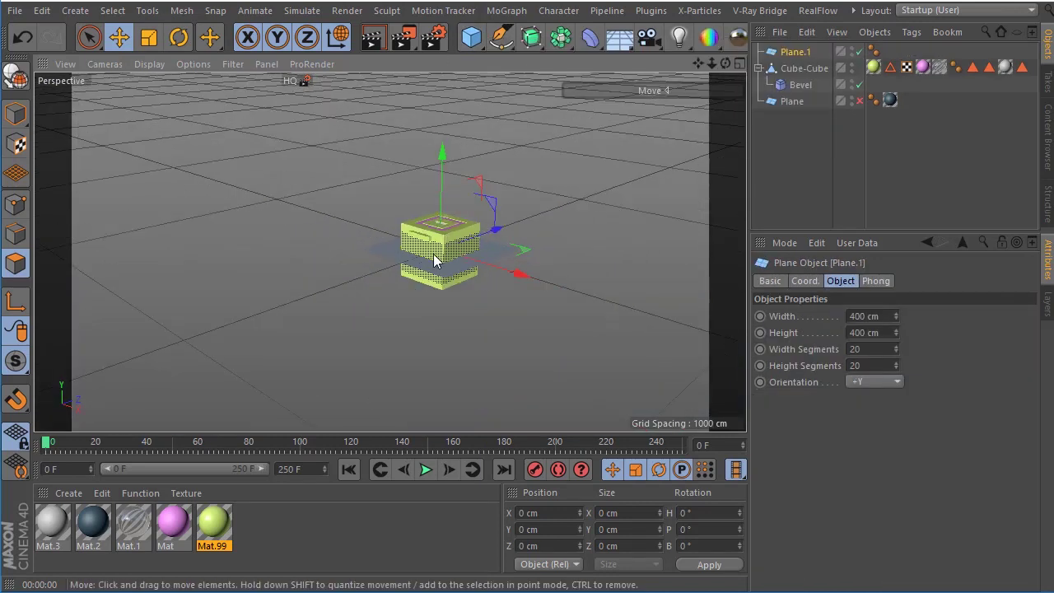
pyautogui.click(870, 385)
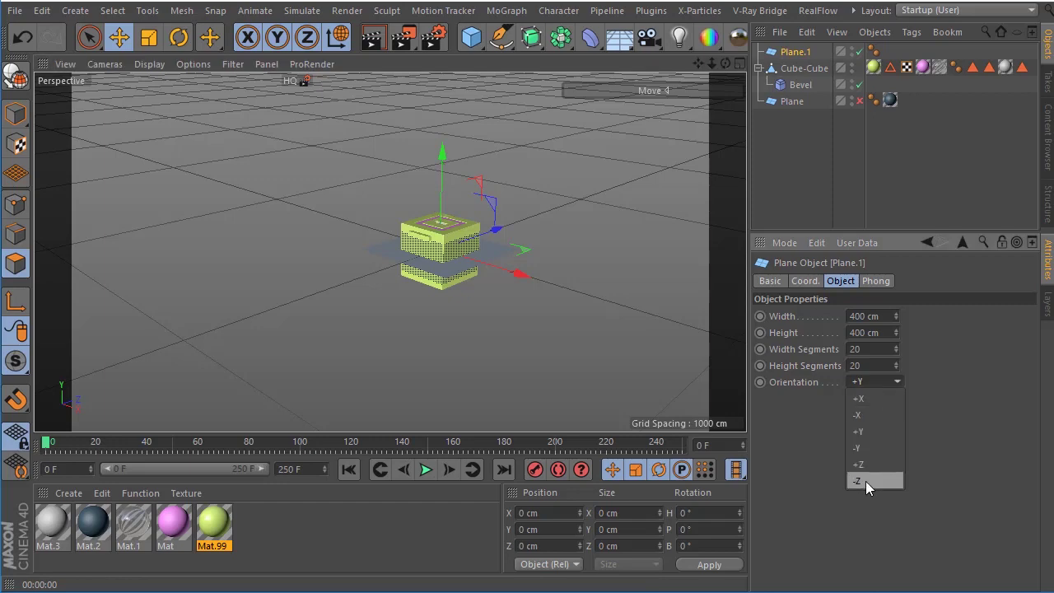
pyautogui.click(866, 481)
pyautogui.scroll(6, 520, 233)
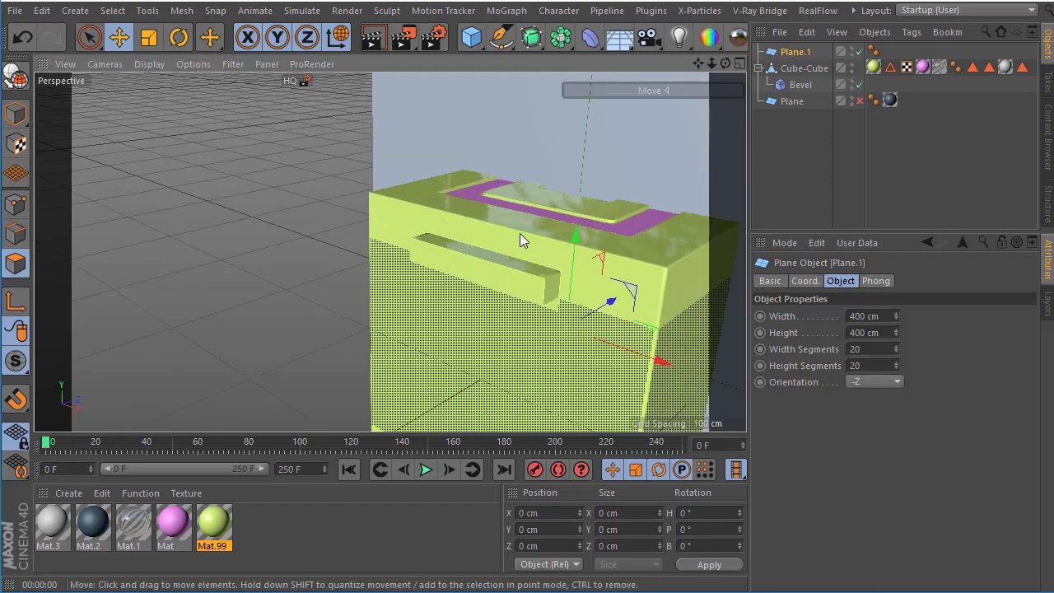
pyautogui.scroll(-4, 520, 233)
pyautogui.press('o')
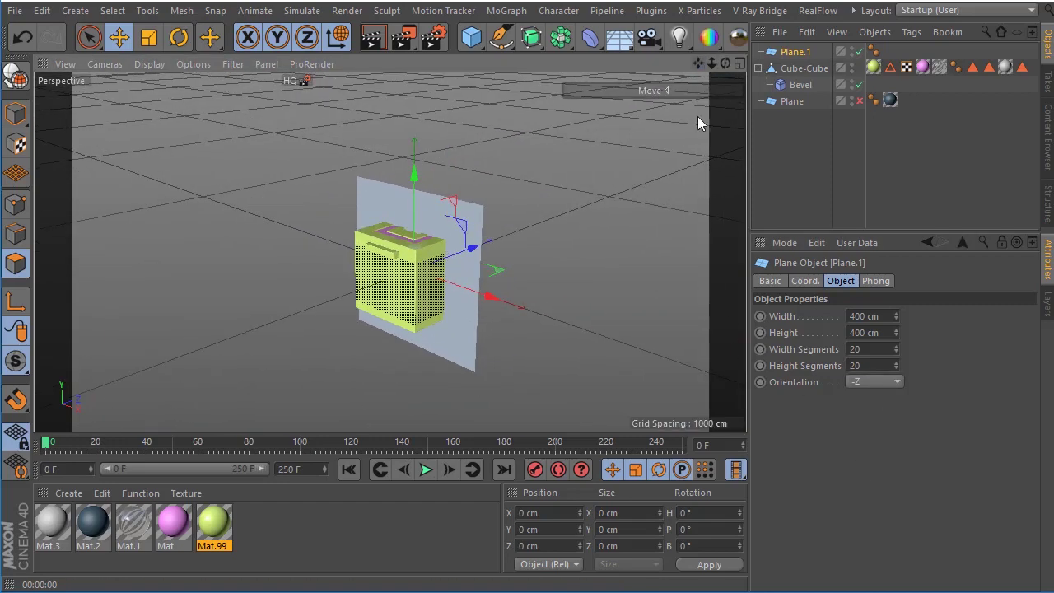
# Give the plane 1×1 segments and narrow its width to 116 cm
pyautogui.doubleClick(876, 351)
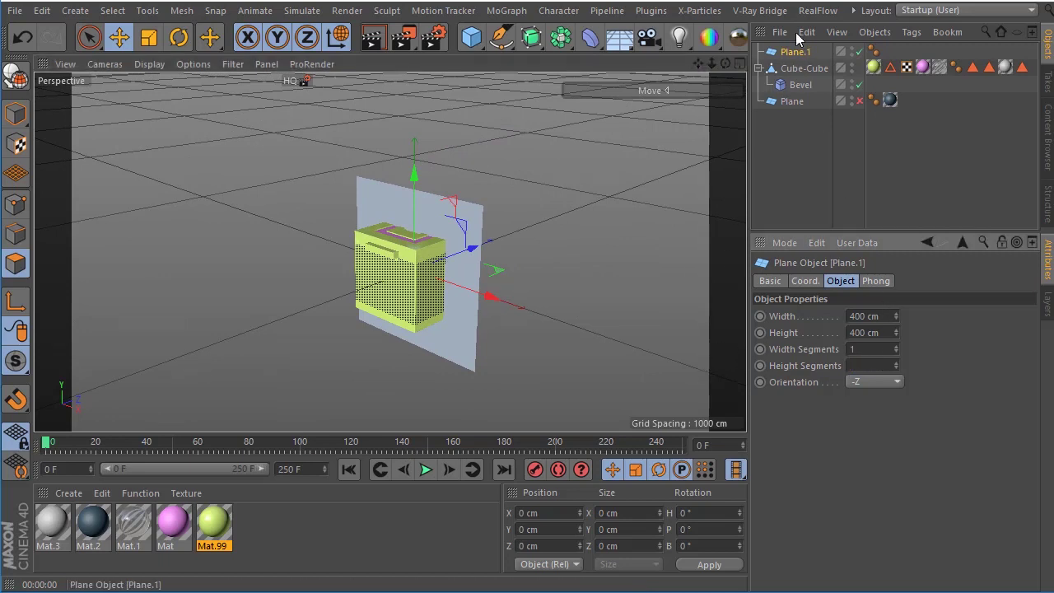
pyautogui.write('1')
pyautogui.press('Return')
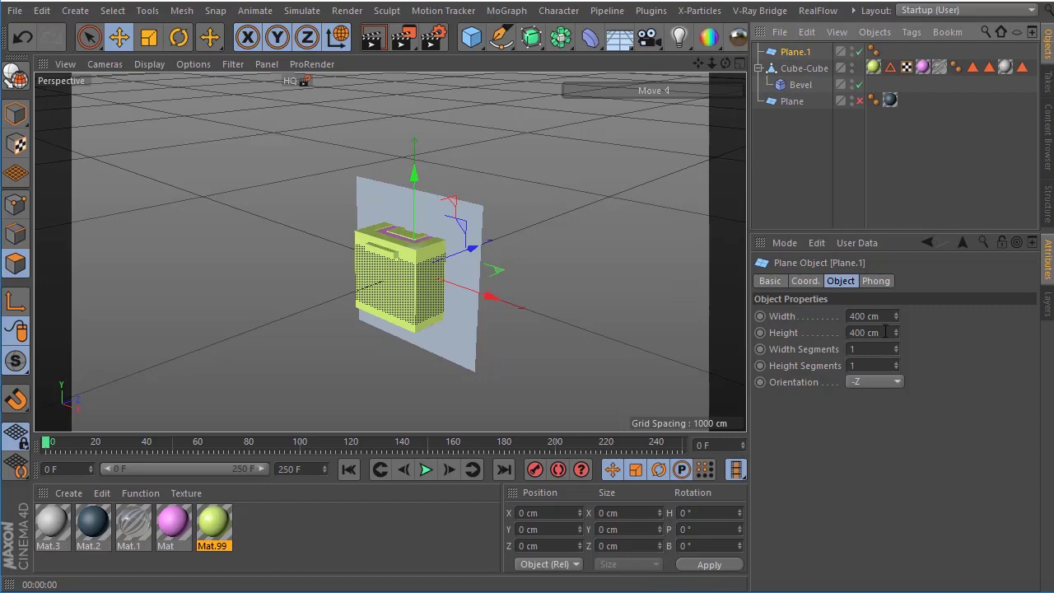
pyautogui.moveTo(898, 319); pyautogui.dragTo(831, 236)
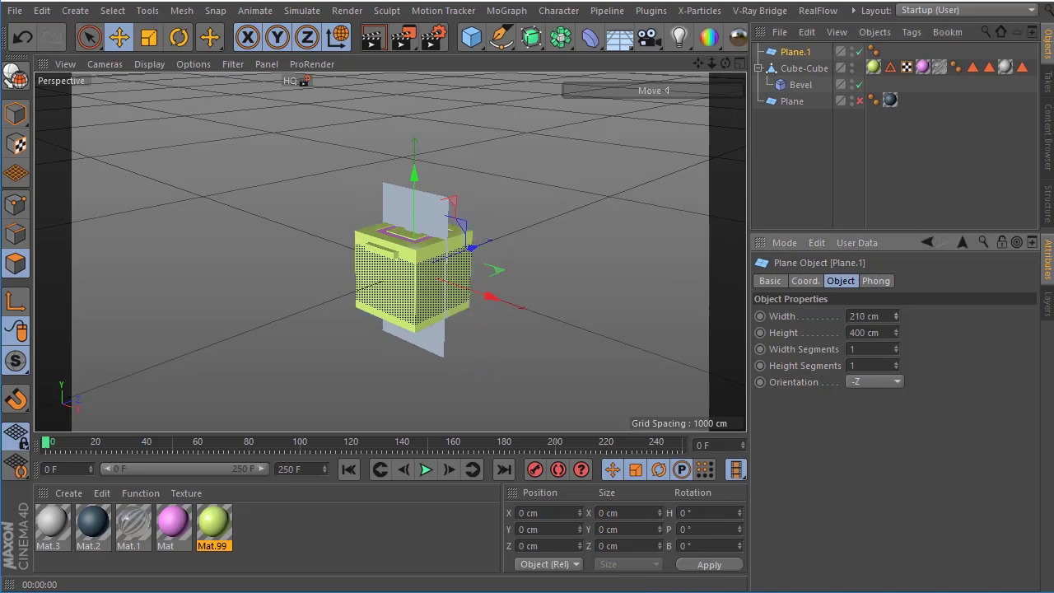
pyautogui.scroll(3, 424, 225)
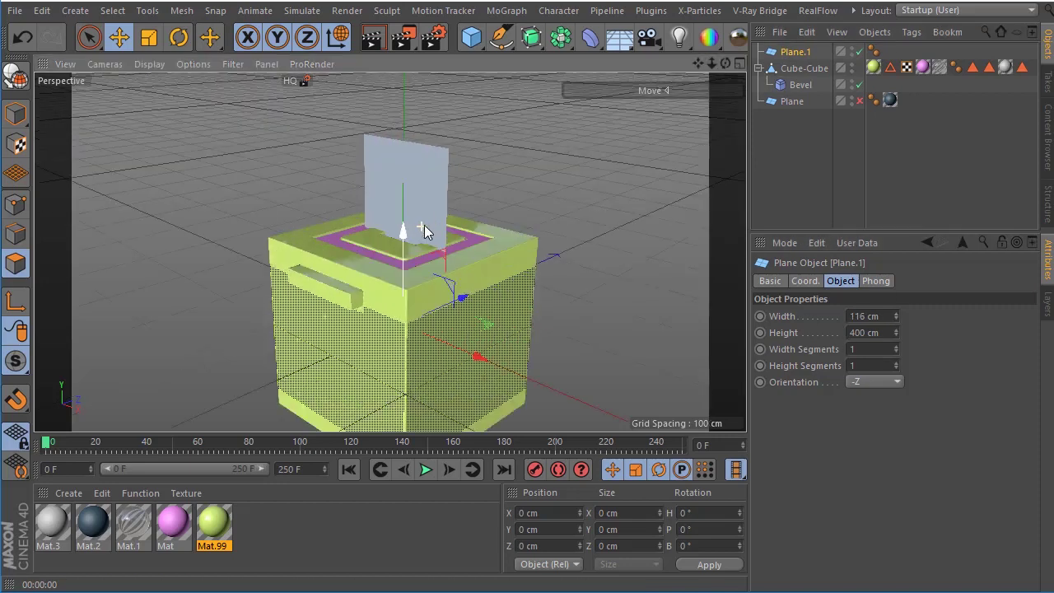
pyautogui.scroll(3, 424, 225)
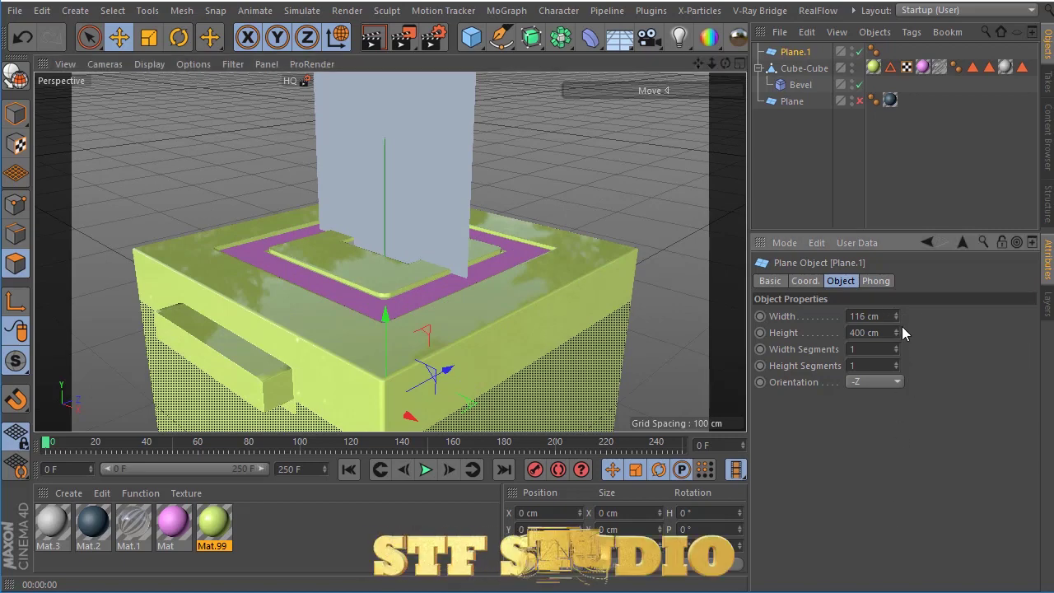
# Resize Plane.1 to 55 cm wide and 100 cm high
pyautogui.moveTo(896, 317); pyautogui.dragTo(873, 338)
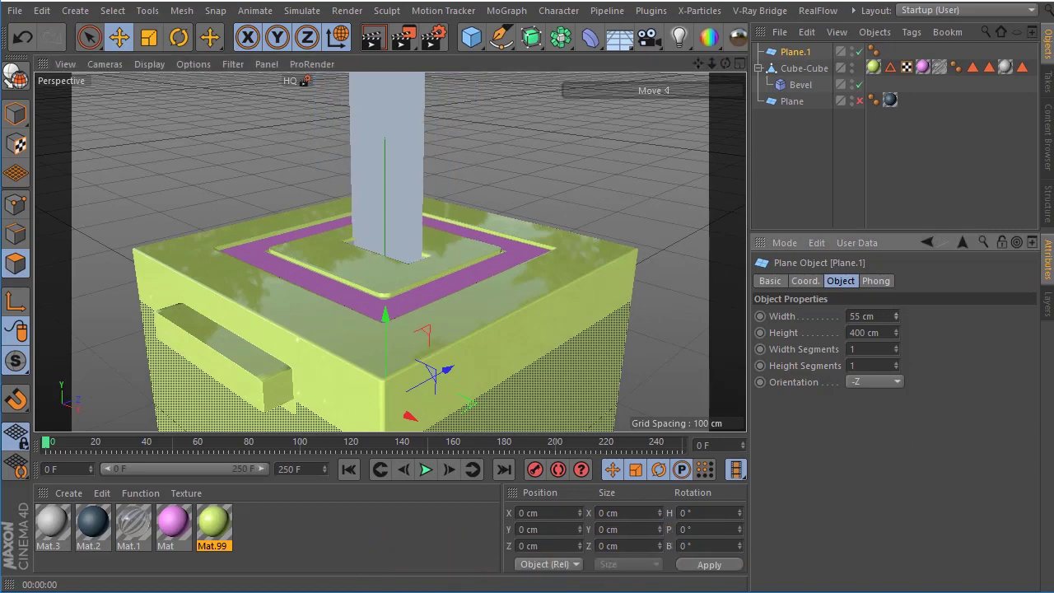
pyautogui.moveTo(724, 63); pyautogui.dragTo(742, 90)
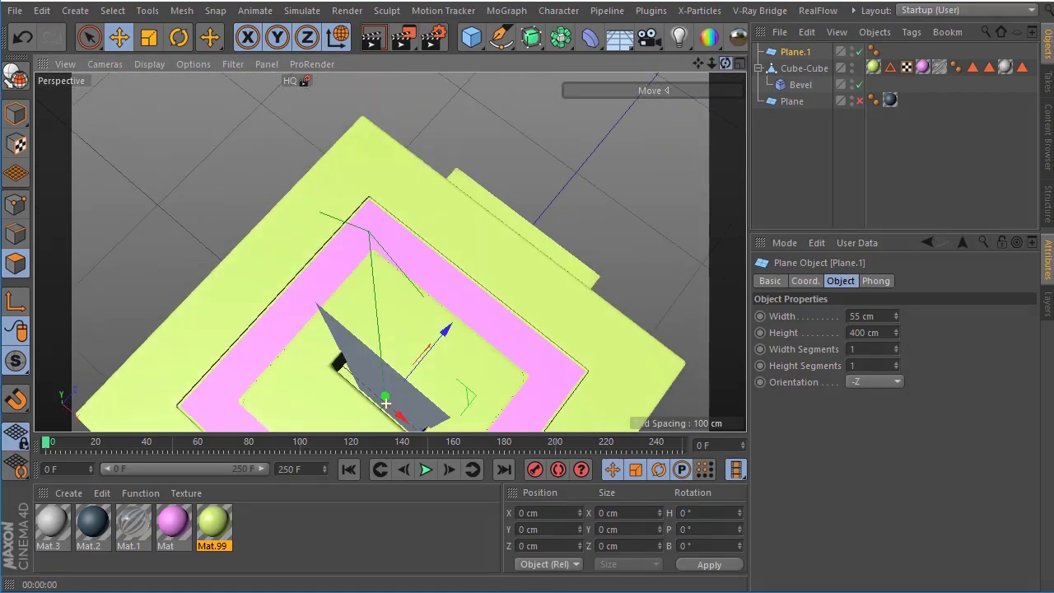
pyautogui.keyDown('alt'); pyautogui.moveTo(386, 403); pyautogui.dragTo(385, 403); pyautogui.keyUp('alt')
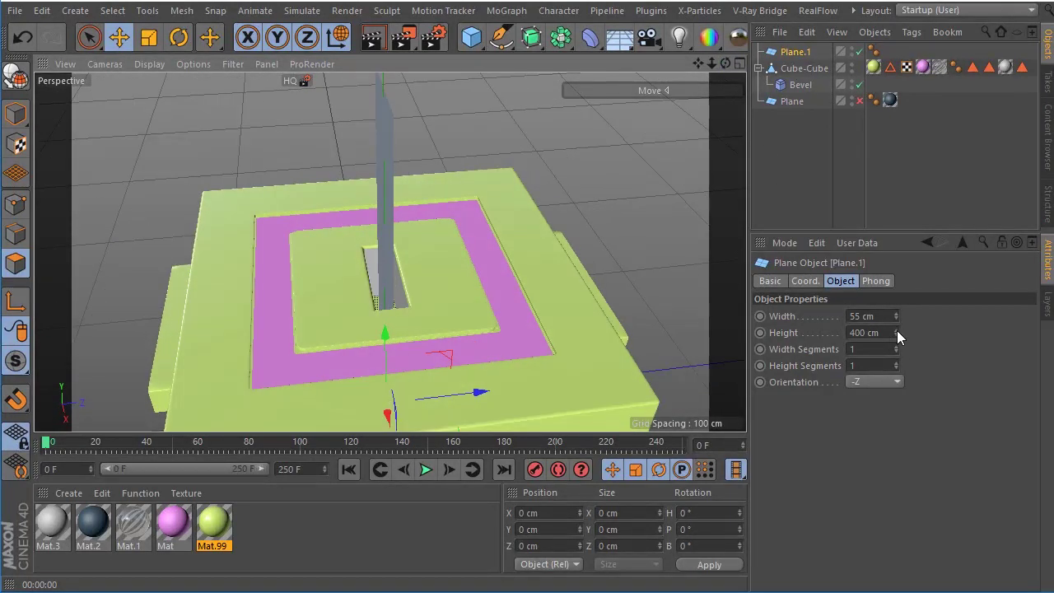
pyautogui.moveTo(896, 332); pyautogui.dragTo(896, 379)
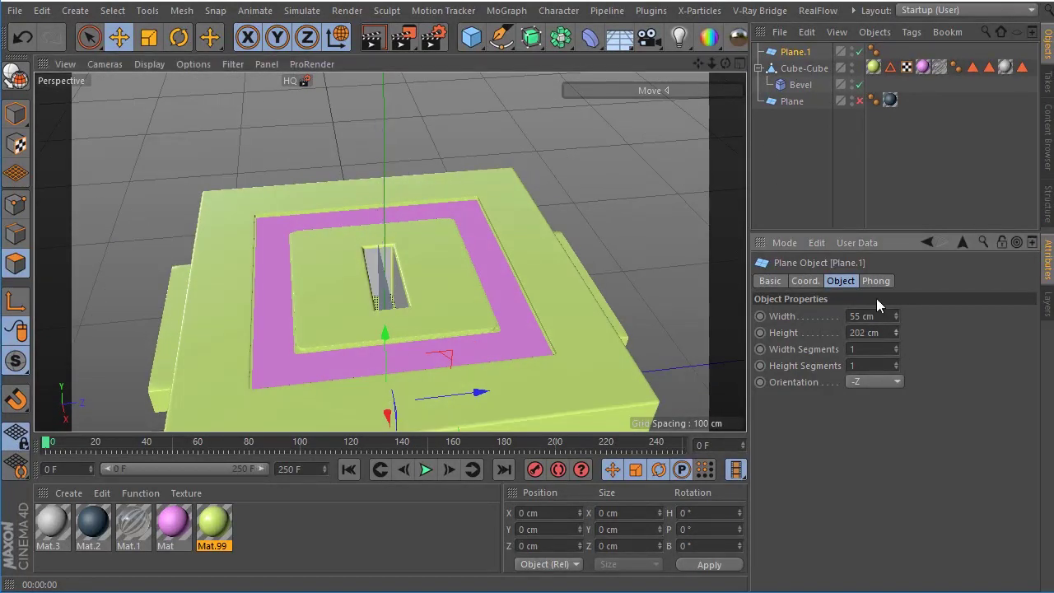
pyautogui.doubleClick(860, 333)
pyautogui.write('100')
pyautogui.press('Return')
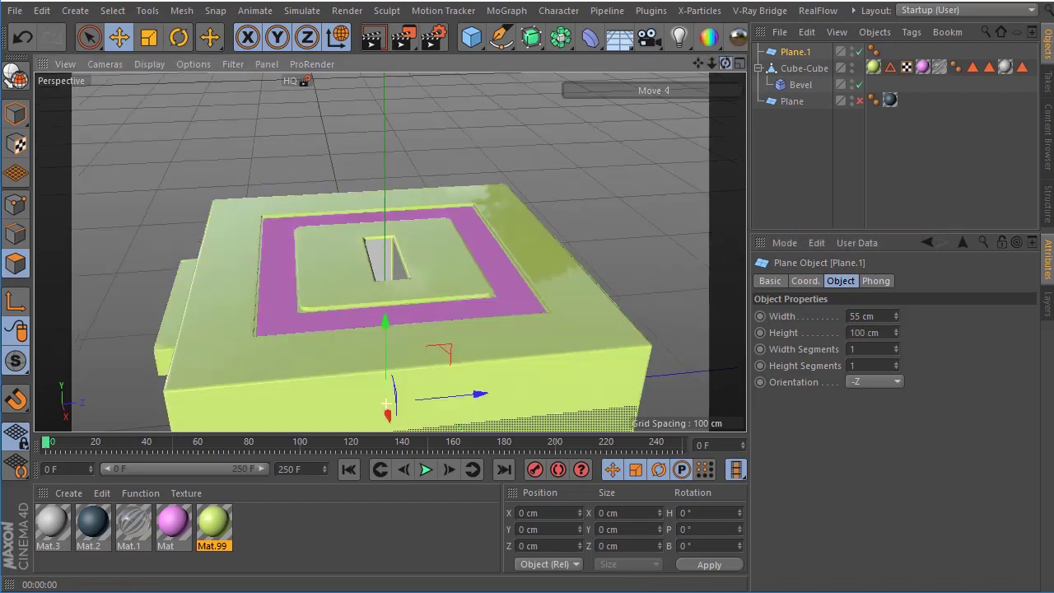
# Lift the plane above the box's slot, checking from a low front view
pyautogui.moveTo(724, 63); pyautogui.dragTo(725, 25)
pyautogui.moveTo(712, 63); pyautogui.dragTo(725, 91)
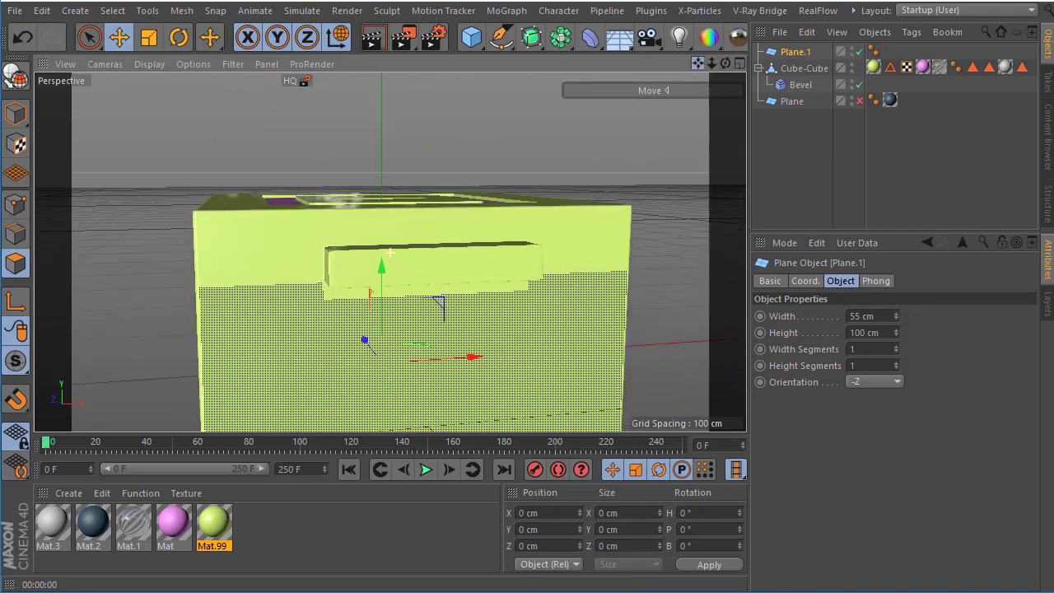
pyautogui.moveTo(384, 113); pyautogui.dragTo(385, 49)
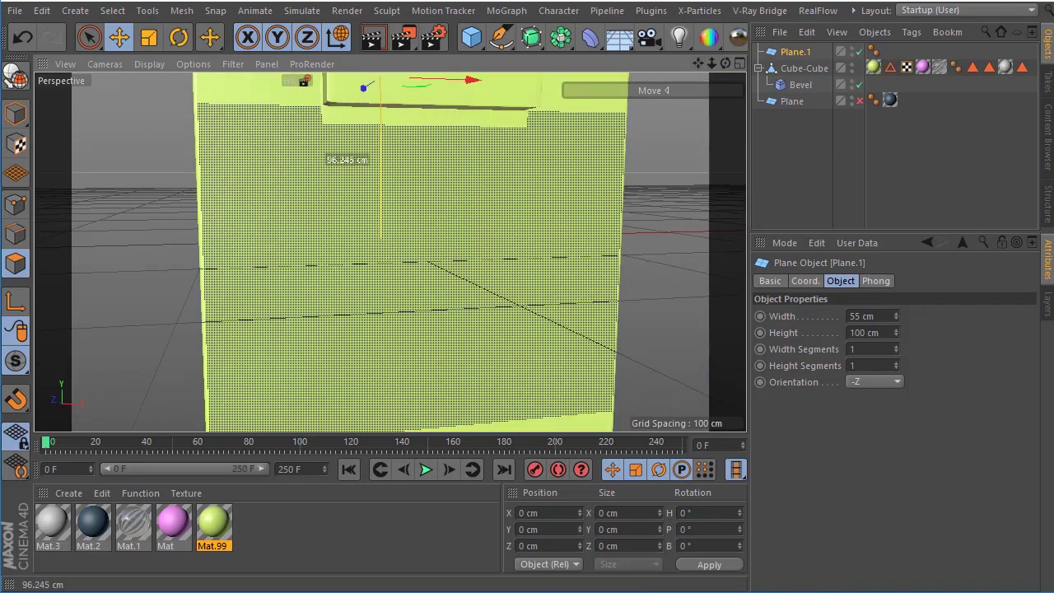
pyautogui.moveTo(712, 63)
pyautogui.mouseDown()
pyautogui.moveTo(723, 63)
pyautogui.moveTo(710, 70)
pyautogui.mouseUp()
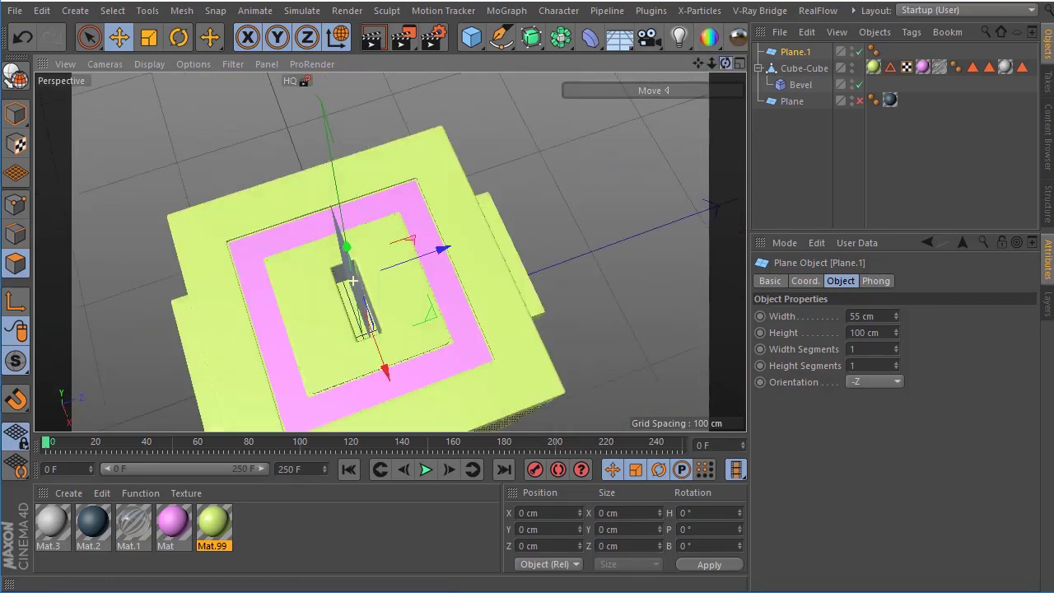
pyautogui.moveTo(344, 173); pyautogui.dragTo(362, 83)
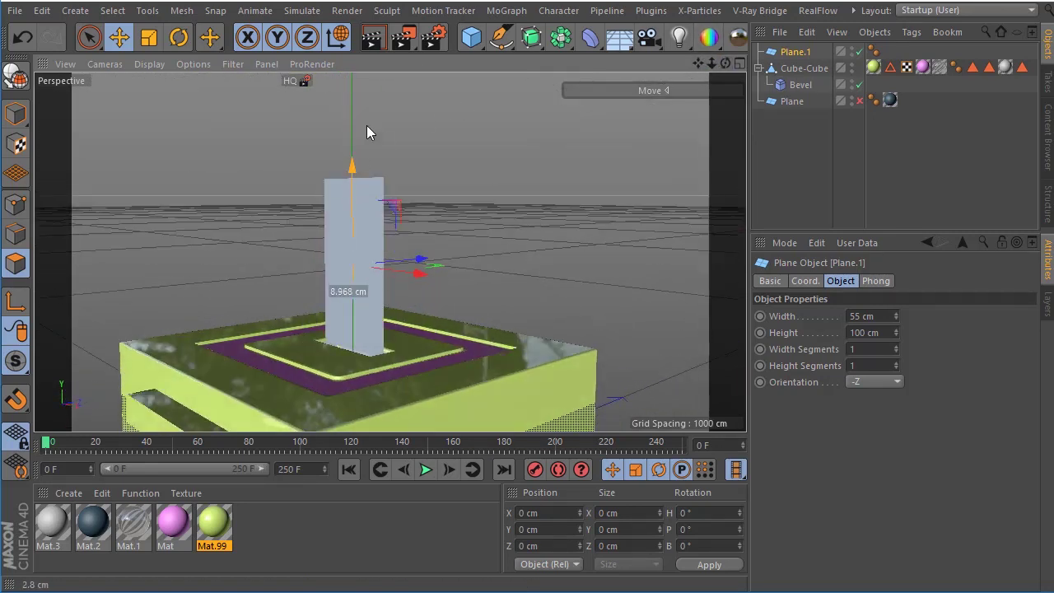
# Create new material Mat.4 and apply it to Plane.1
pyautogui.doubleClick(279, 533)
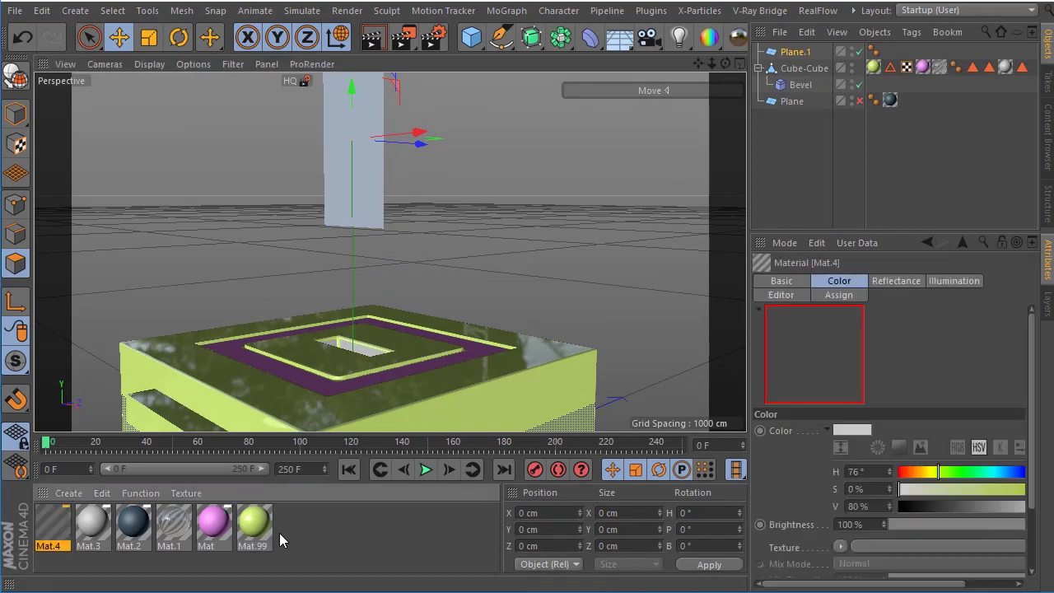
pyautogui.moveTo(48, 520); pyautogui.dragTo(795, 52)
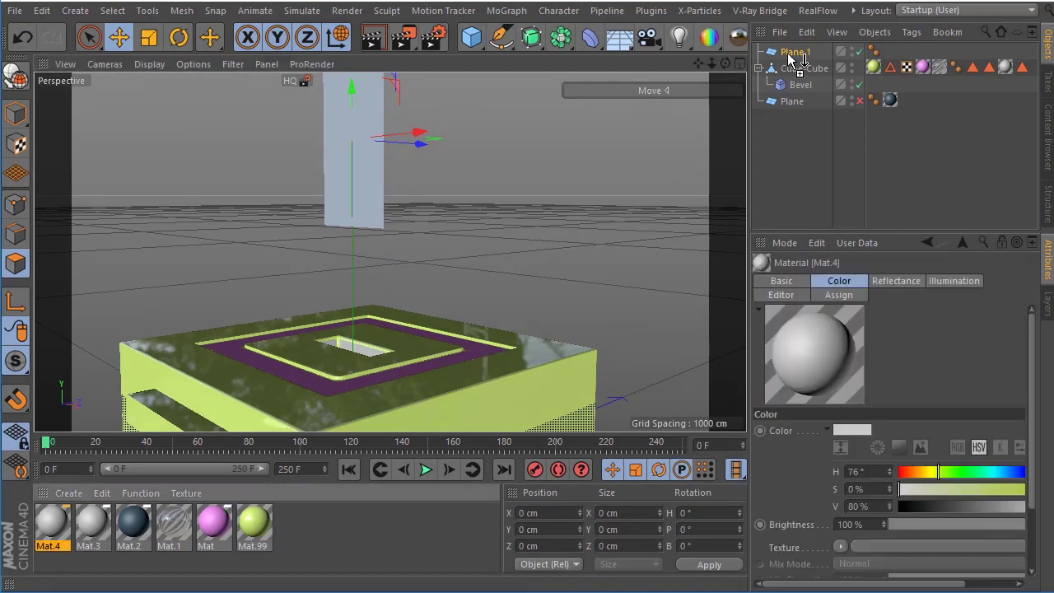
pyautogui.doubleClick(59, 524)
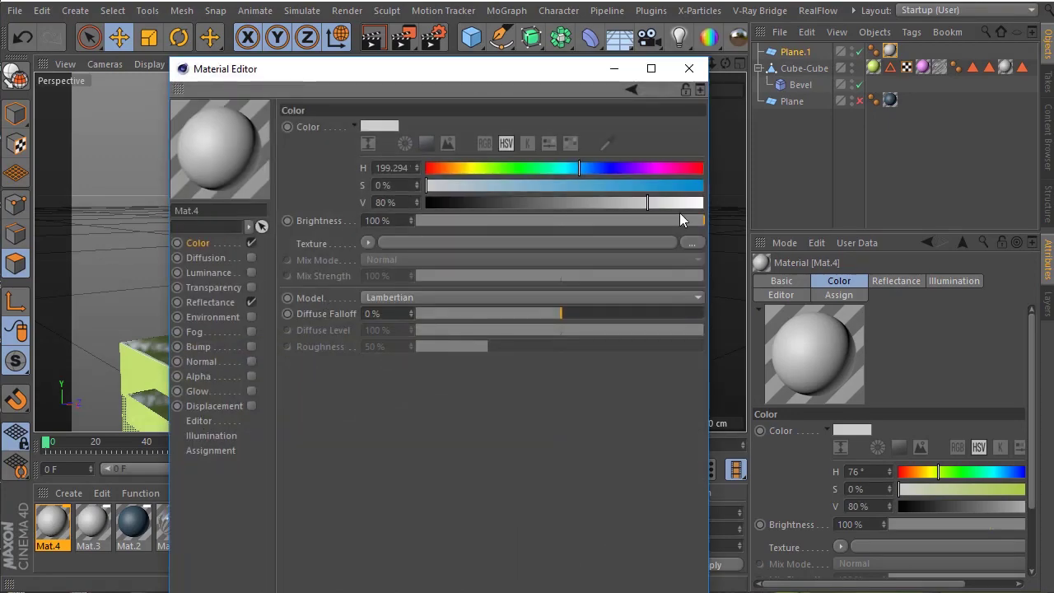
# Load Nirbachon\test.jpg as Mat.4's colour texture without copying it into the project
pyautogui.click(690, 244)
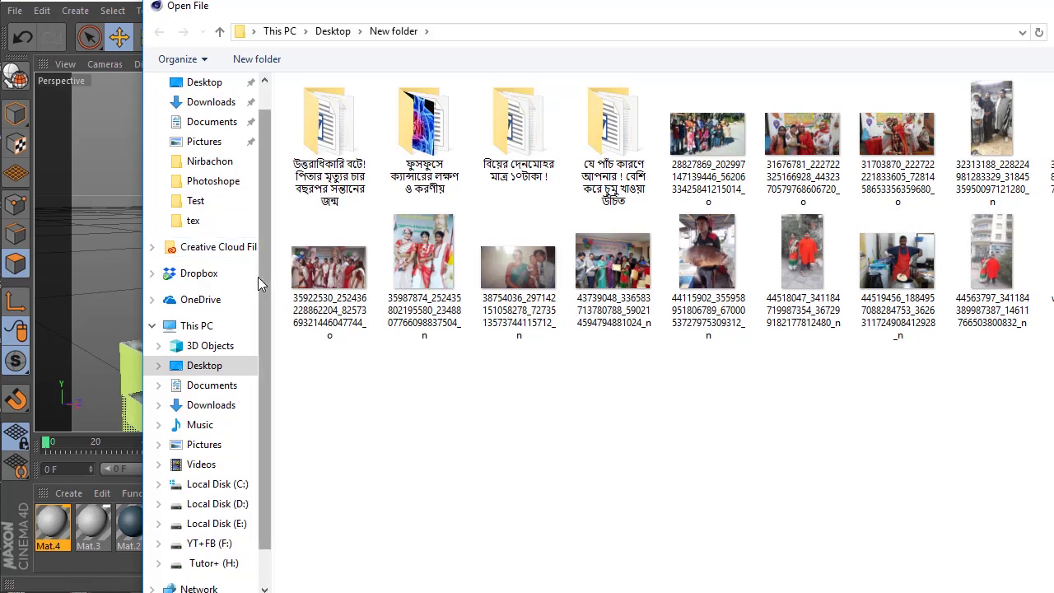
pyautogui.scroll(1, 261, 288)
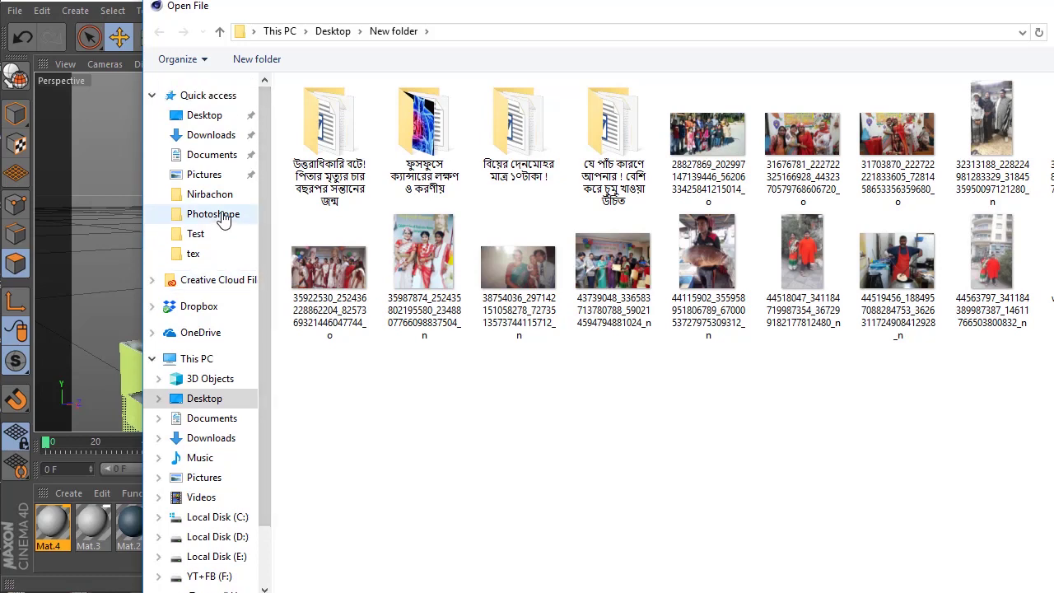
pyautogui.click(222, 217)
pyautogui.click(216, 195)
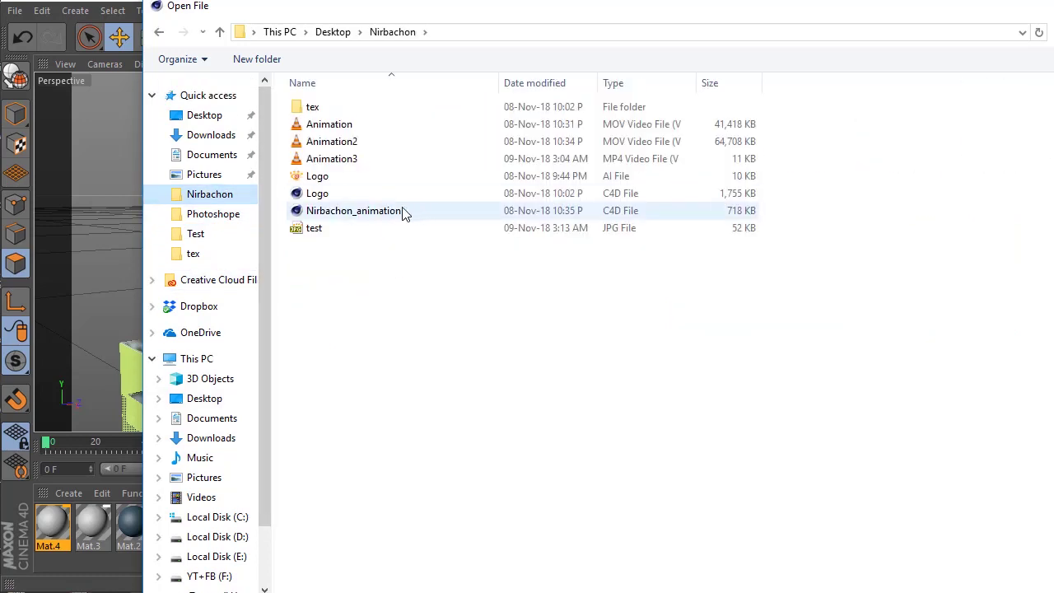
pyautogui.rightClick(500, 304)
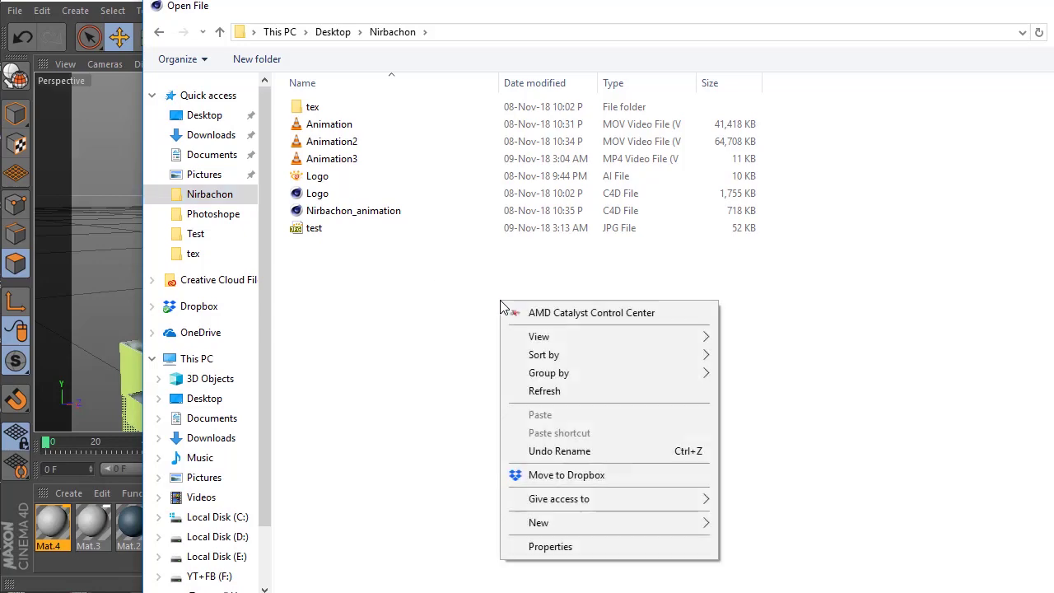
pyautogui.click(320, 231)
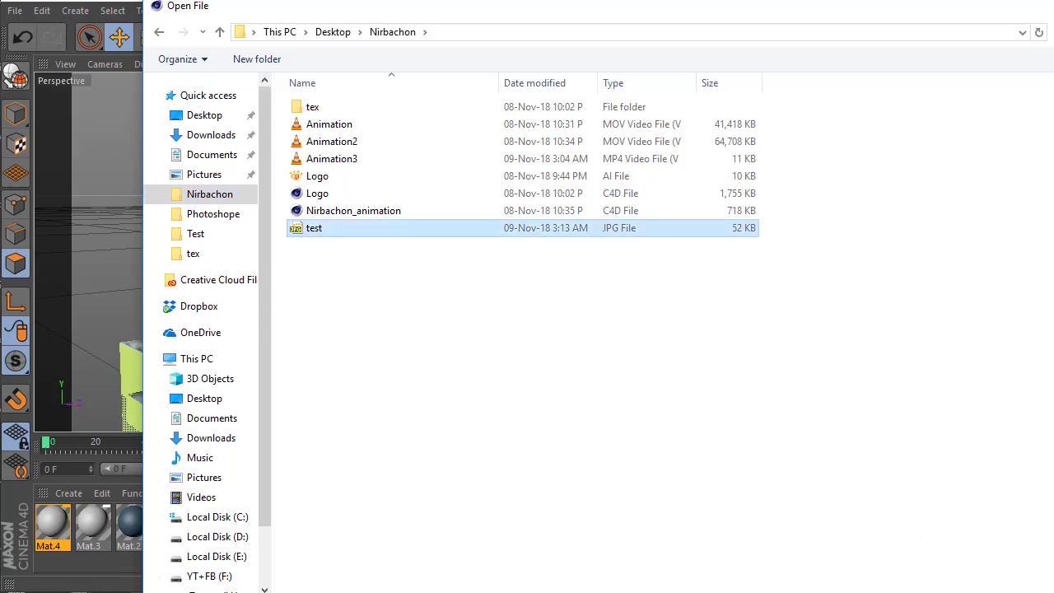
pyautogui.press('Return')
pyautogui.click(680, 378)
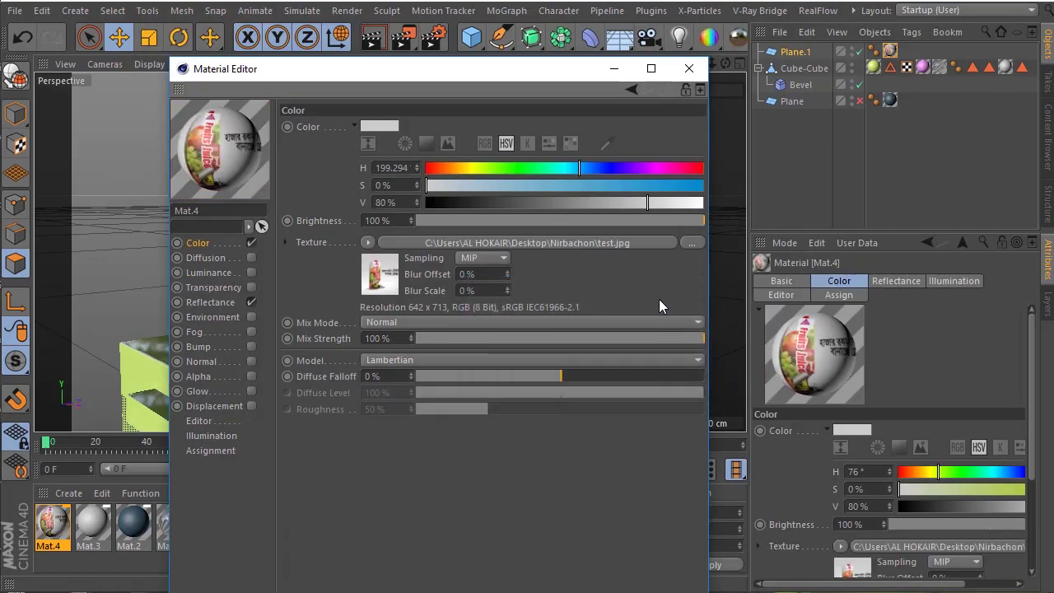
pyautogui.click(683, 73)
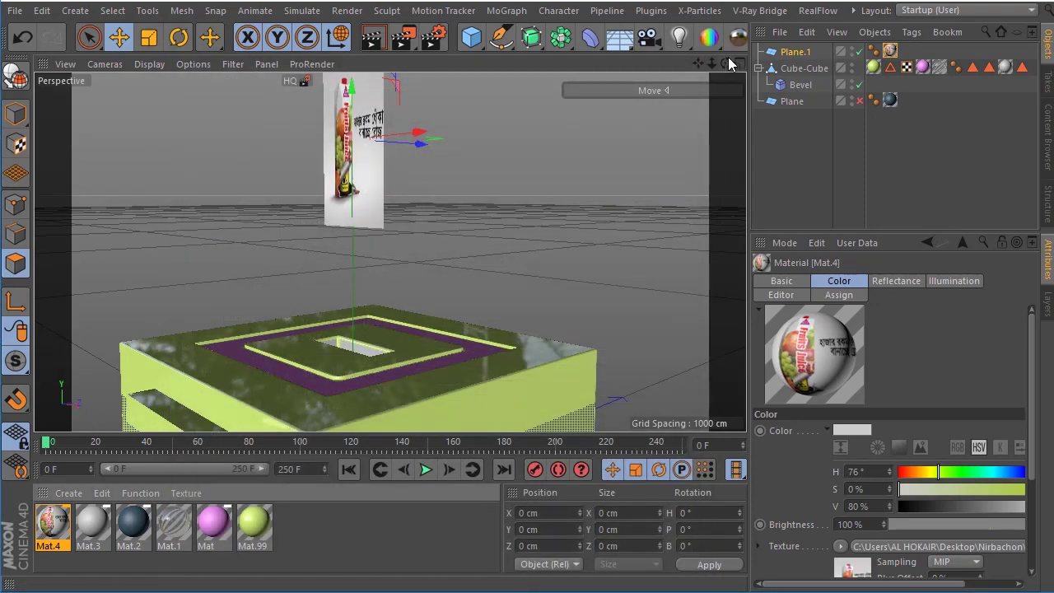
pyautogui.moveTo(724, 63); pyautogui.dragTo(692, 99)
pyautogui.keyDown('alt'); pyautogui.moveTo(352, 140); pyautogui.dragTo(209, 206); pyautogui.keyUp('alt')
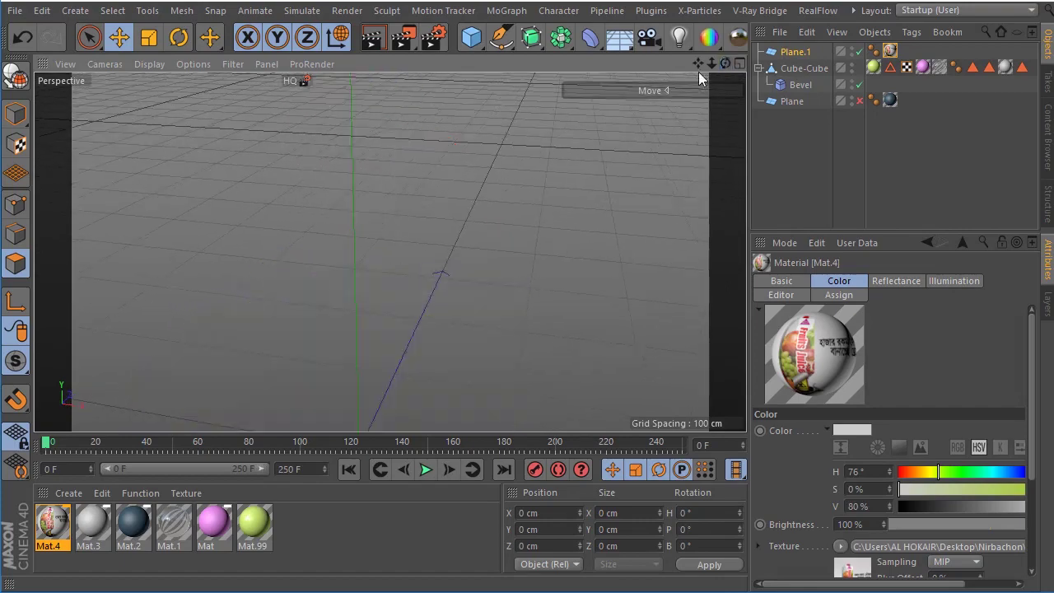
pyautogui.scroll(5, 363, 113)
pyautogui.hotkey('ctrl', 'shift', 'z')
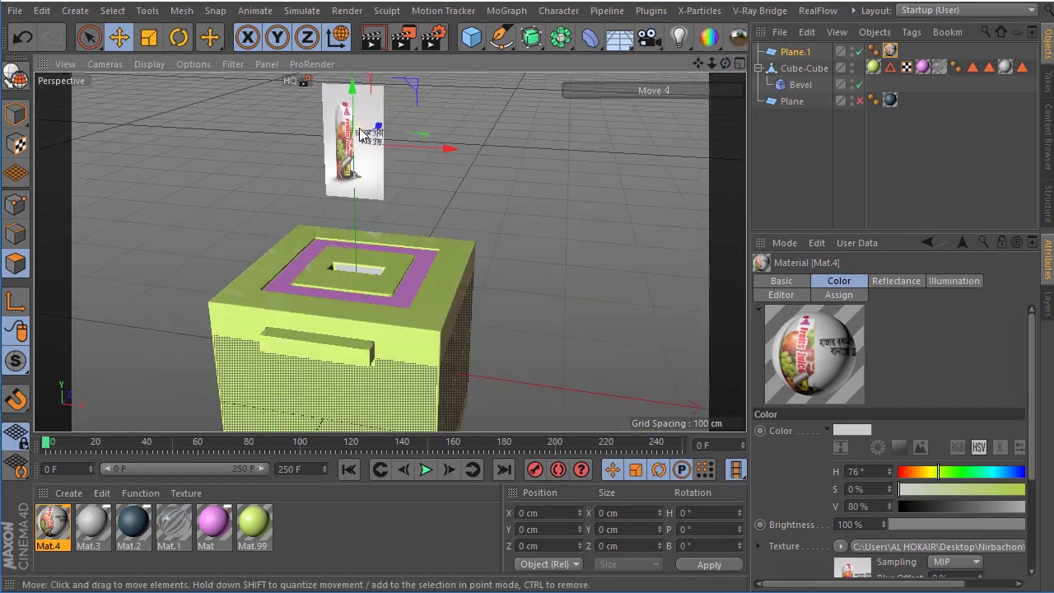
pyautogui.moveTo(728, 61); pyautogui.dragTo(729, 62)
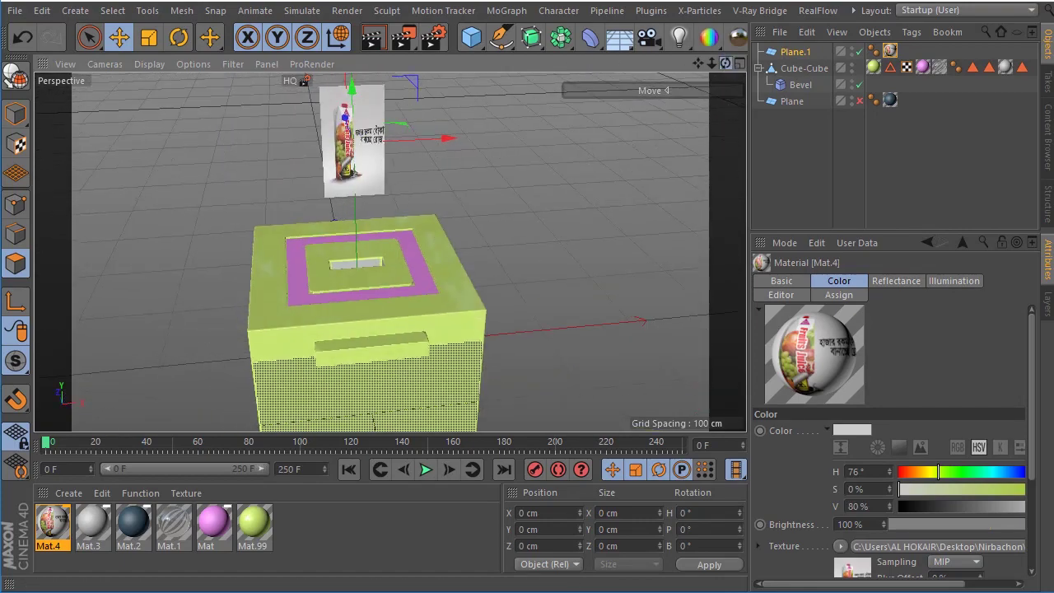
pyautogui.keyDown('alt'); pyautogui.moveTo(354, 247); pyautogui.dragTo(209, 293); pyautogui.keyUp('alt')
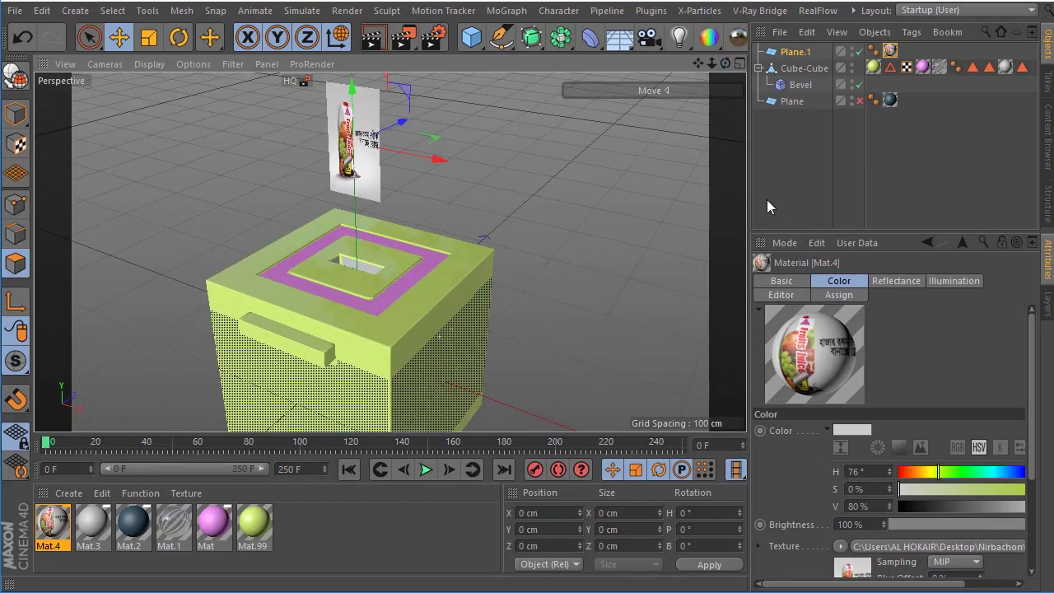
pyautogui.click(794, 52)
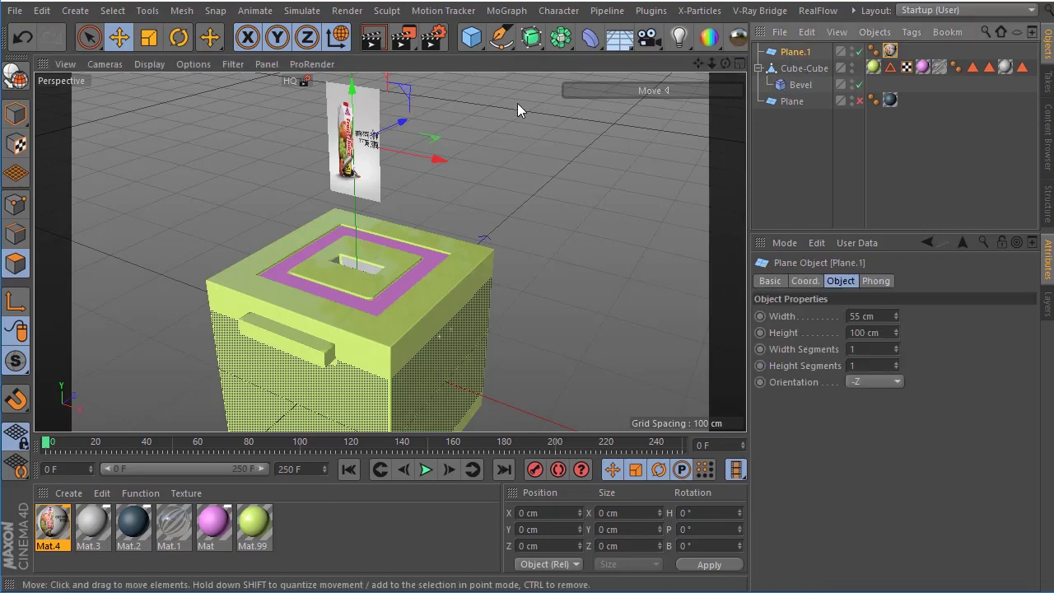
pyautogui.click(803, 68)
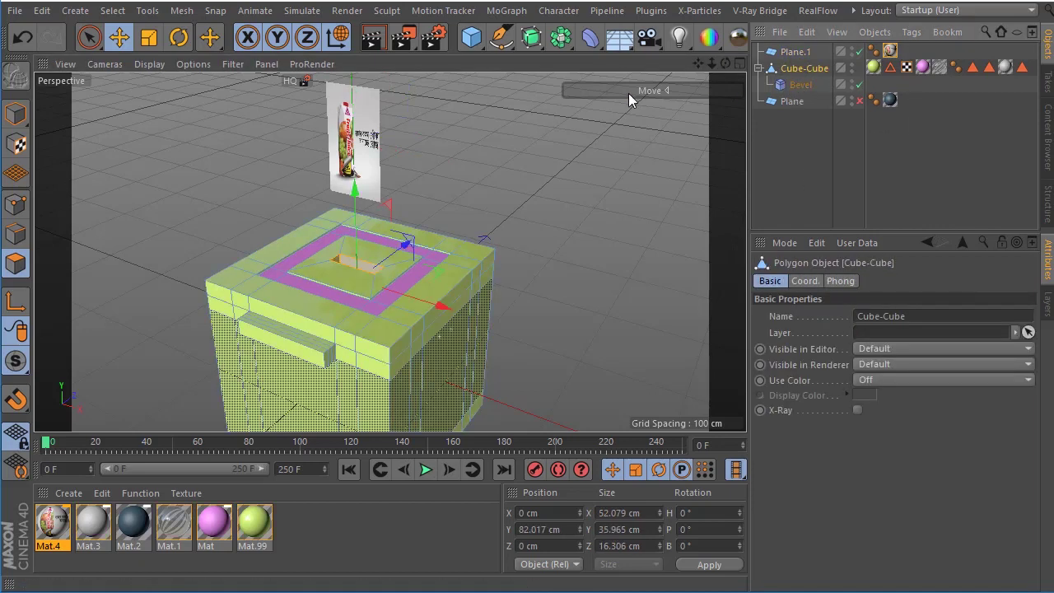
pyautogui.click(799, 84)
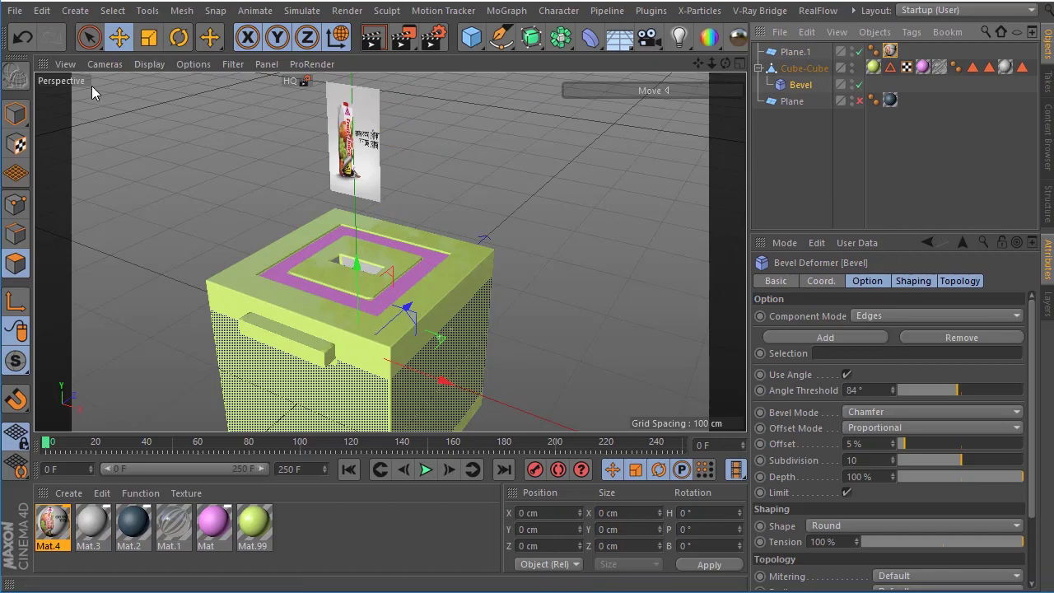
pyautogui.click(803, 68)
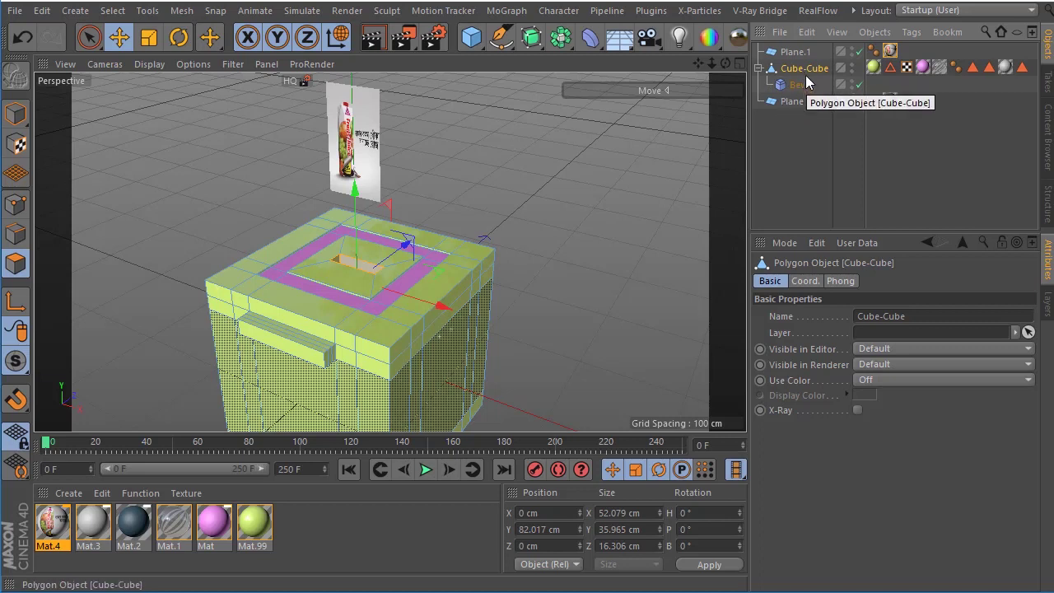
# Select Cube-Cube with its Bevel child and bake them with Current State to Object
pyautogui.click(759, 70)
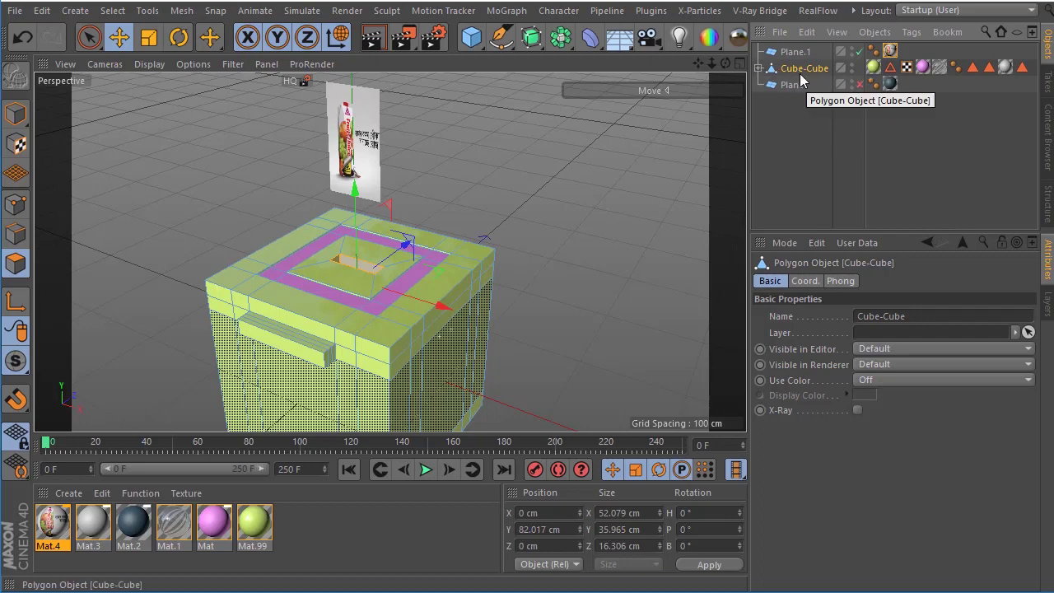
pyautogui.click(759, 70)
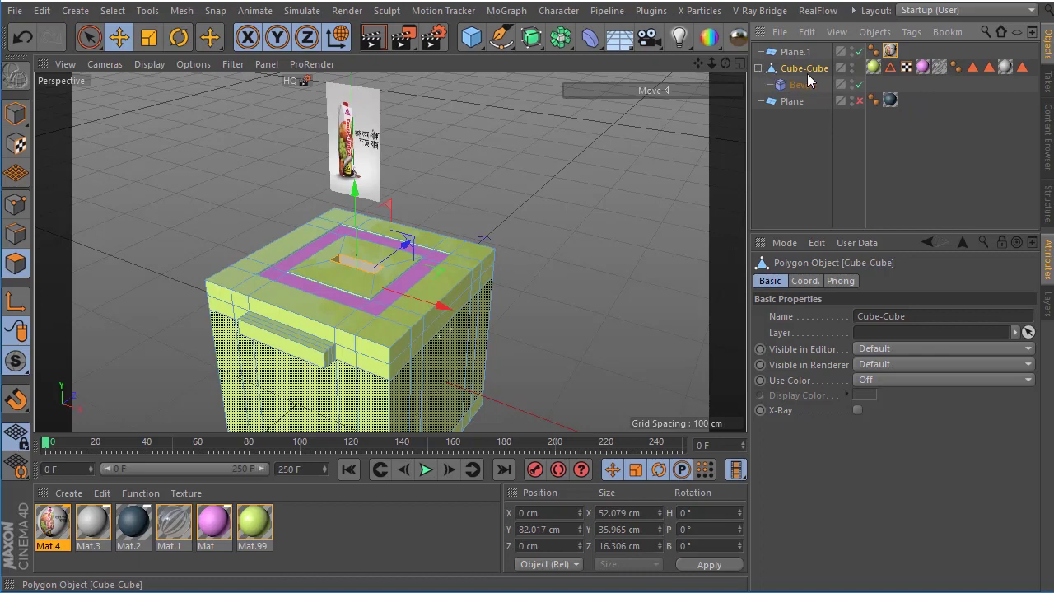
pyautogui.click(758, 70)
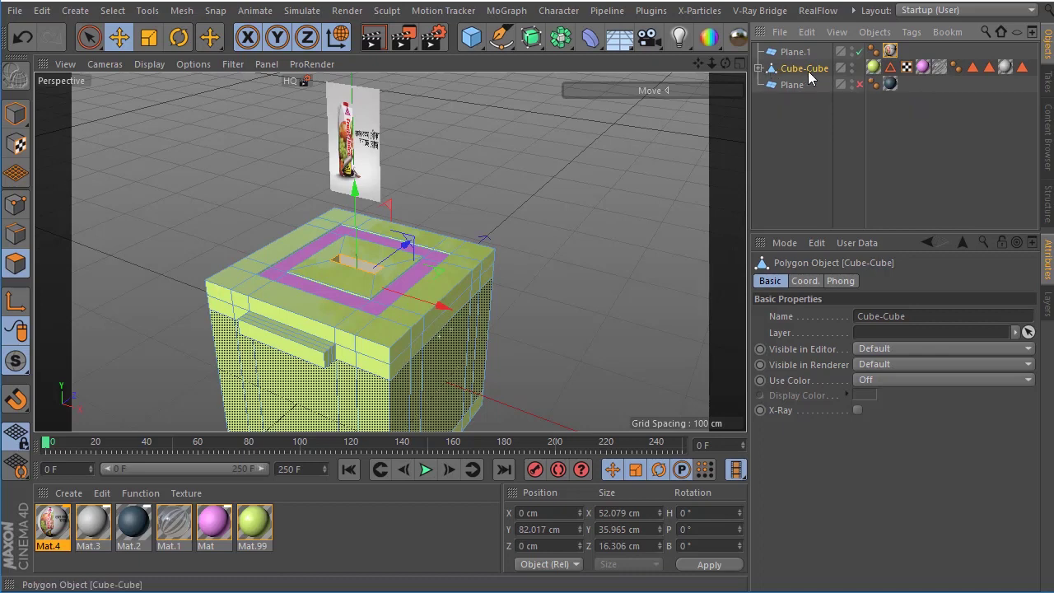
pyautogui.rightClick(808, 71)
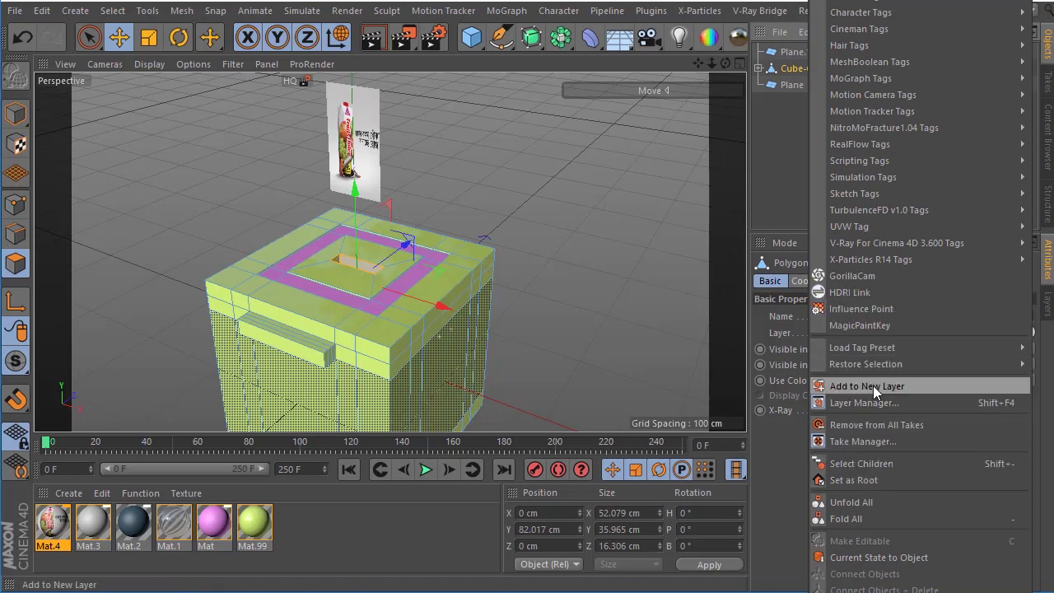
pyautogui.click(870, 468)
pyautogui.rightClick(798, 88)
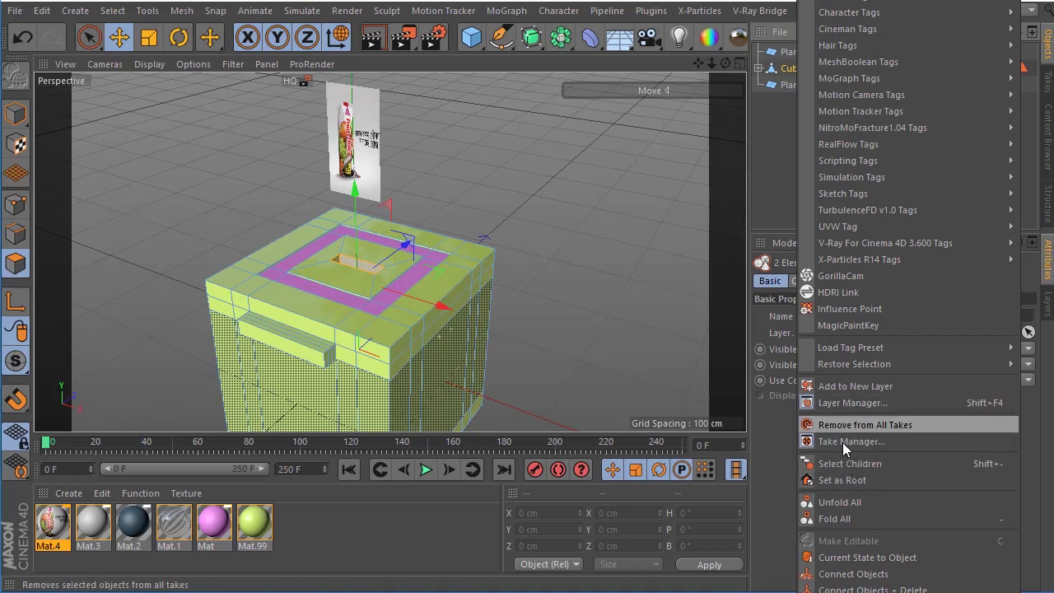
pyautogui.click(893, 567)
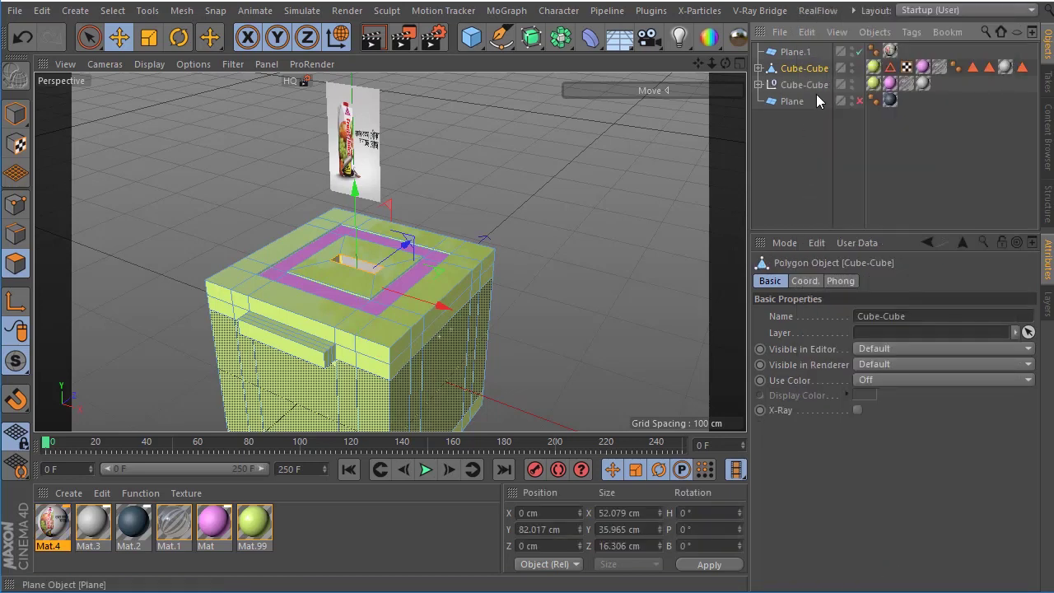
# Delete the original Cube-Cube and Bevel, unparent the baked mesh, and delete the empty group
pyautogui.click(758, 85)
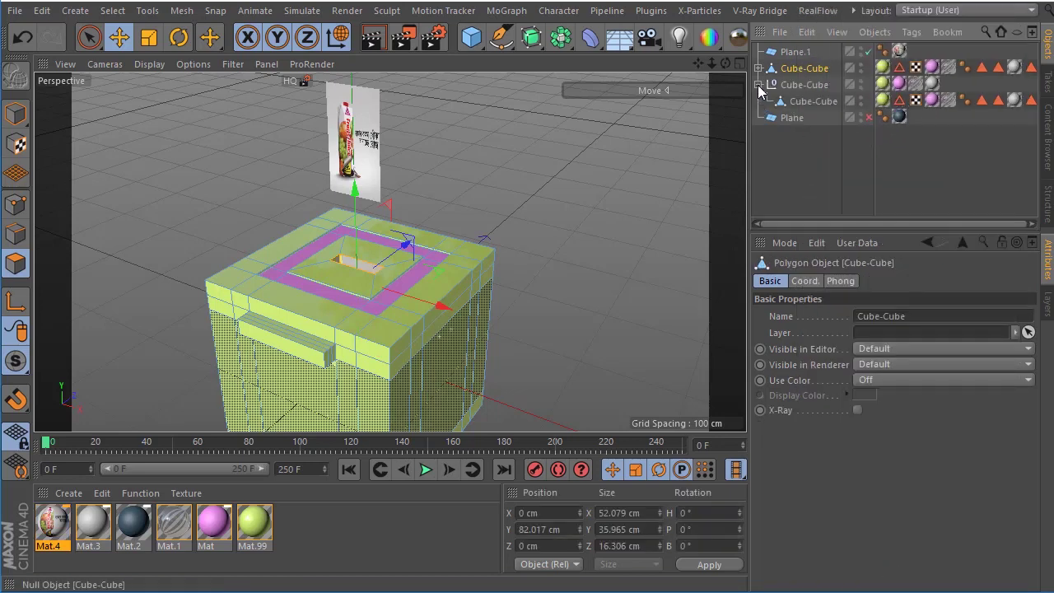
pyautogui.click(758, 68)
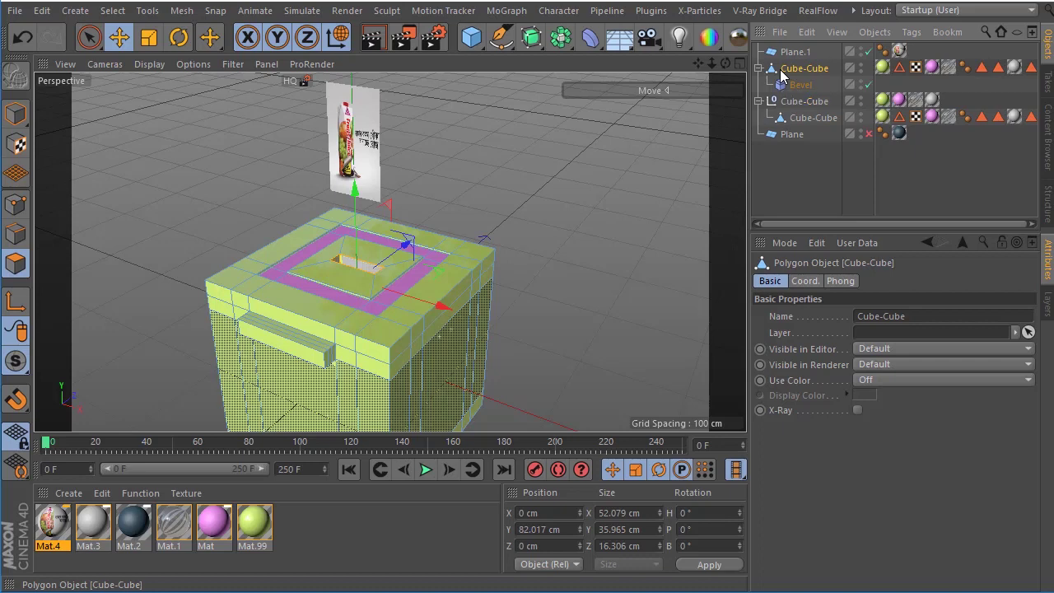
pyautogui.press('Delete')
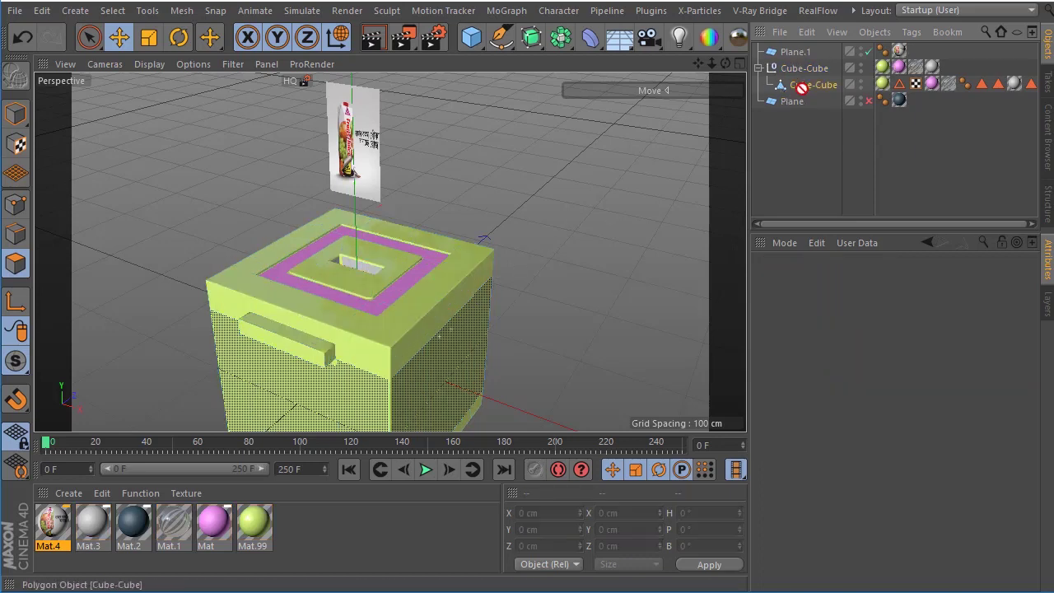
pyautogui.moveTo(815, 97); pyautogui.dragTo(817, 98)
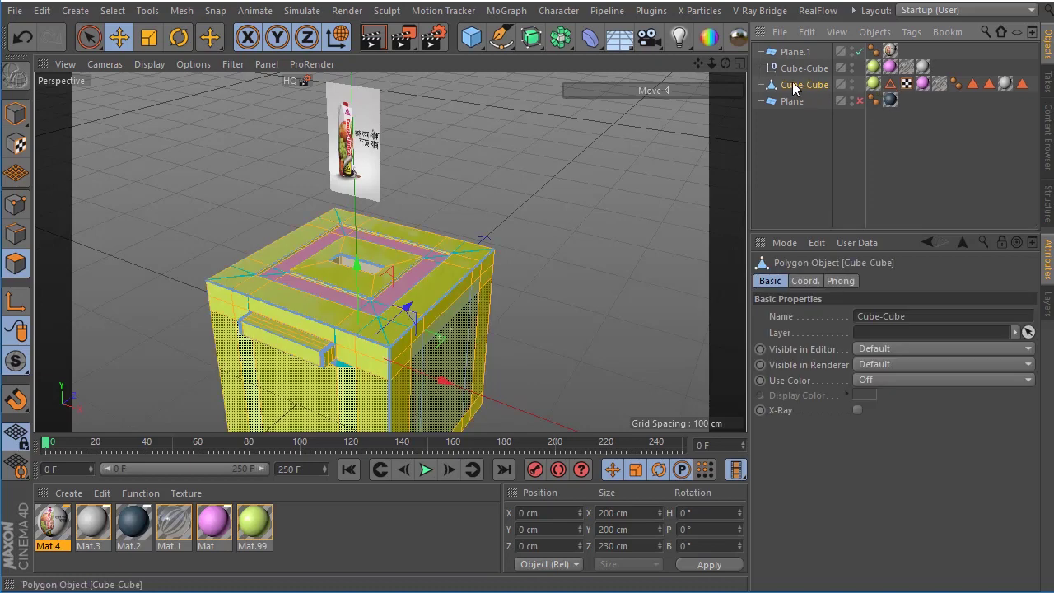
pyautogui.click(798, 67)
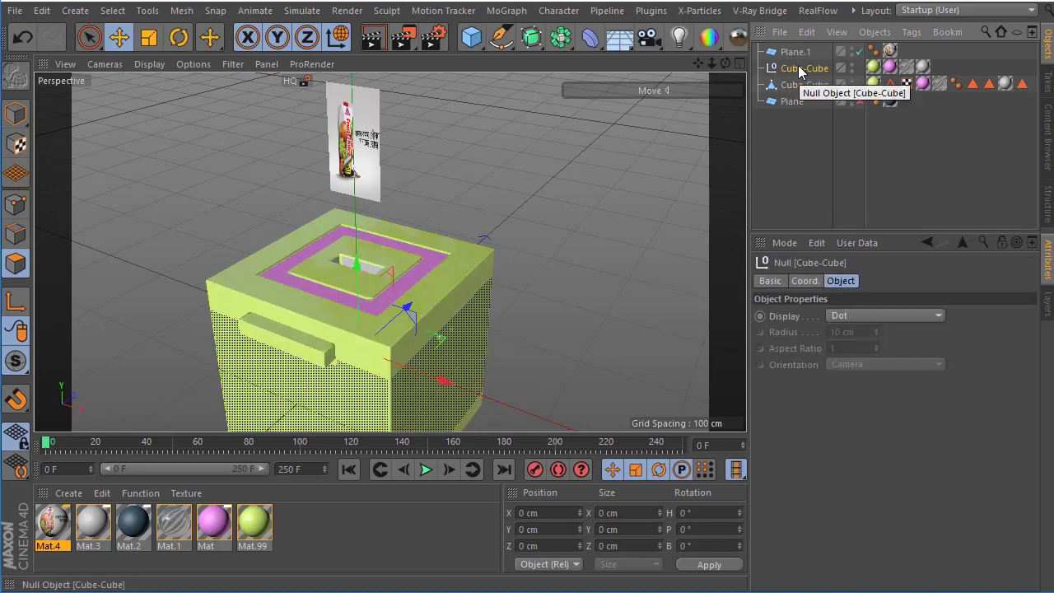
pyautogui.press('Delete')
pyautogui.click(798, 67)
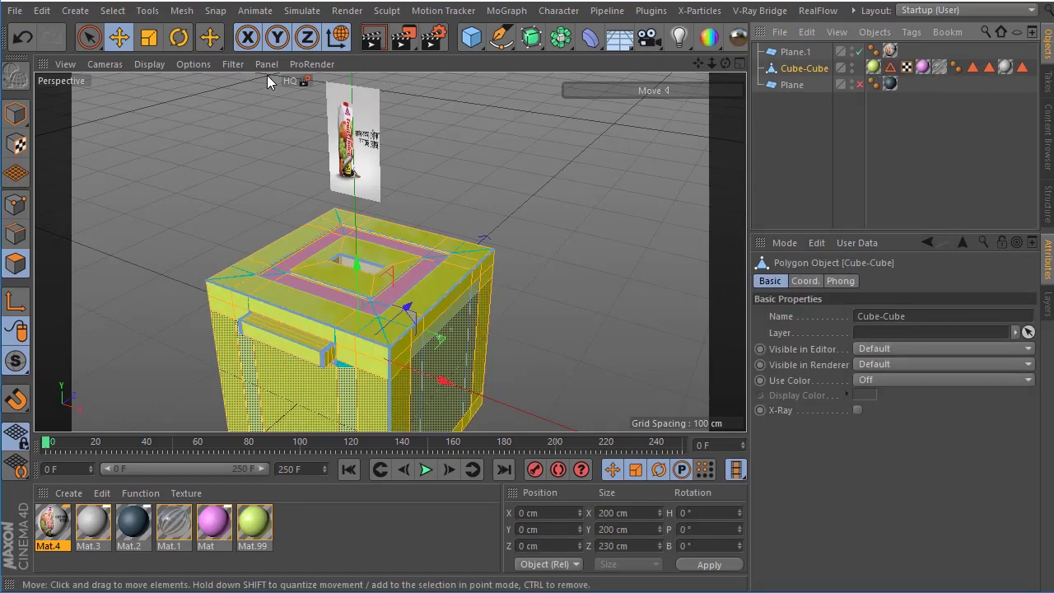
# Frame the baked box beneath the image plane and render a preview
pyautogui.click(14, 116)
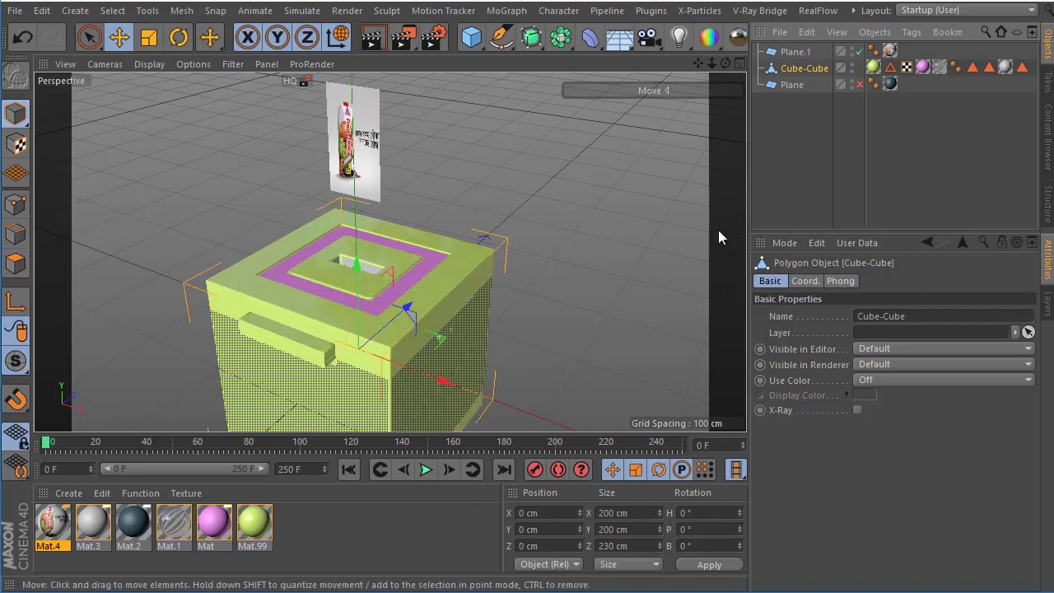
pyautogui.click(775, 181)
pyautogui.click(802, 66)
pyautogui.scroll(-3, 387, 337)
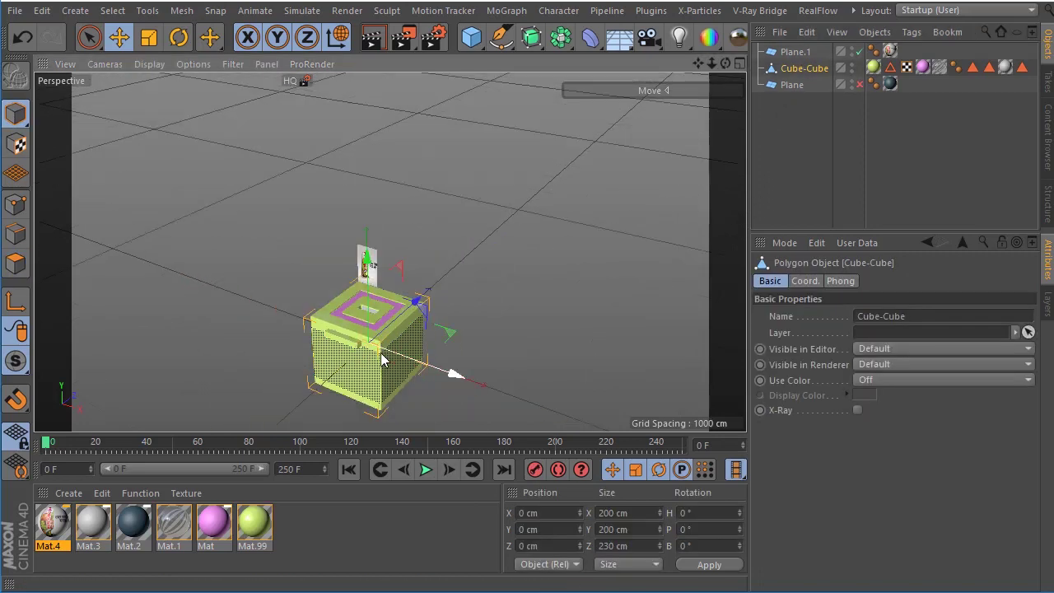
pyautogui.scroll(6, 398, 329)
pyautogui.moveTo(712, 63)
pyautogui.mouseDown()
pyautogui.moveTo(659, 66)
pyautogui.moveTo(718, 66)
pyautogui.mouseUp()
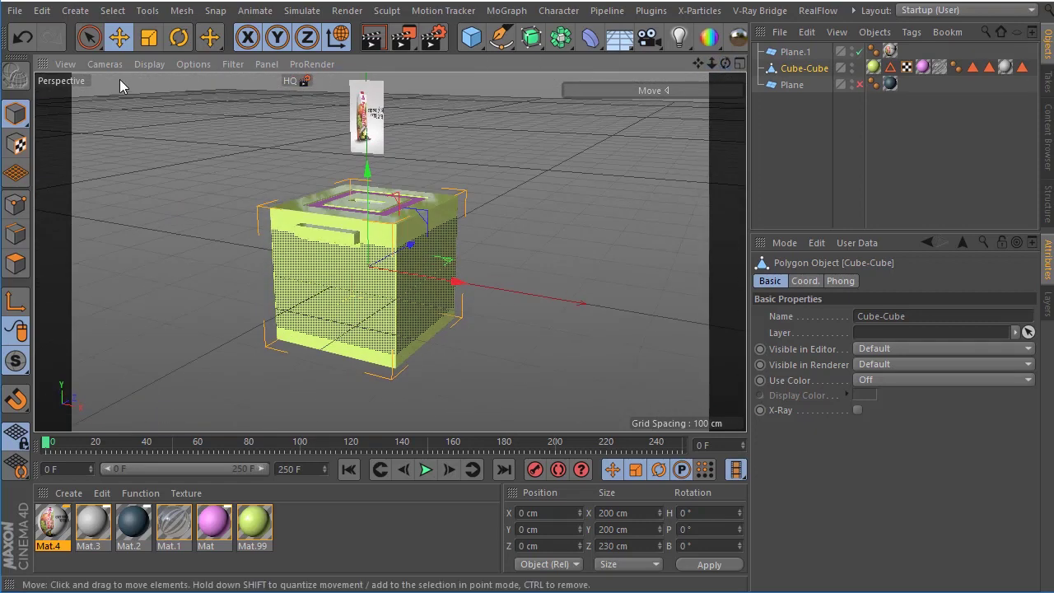
pyautogui.click(368, 42)
pyautogui.click(817, 141)
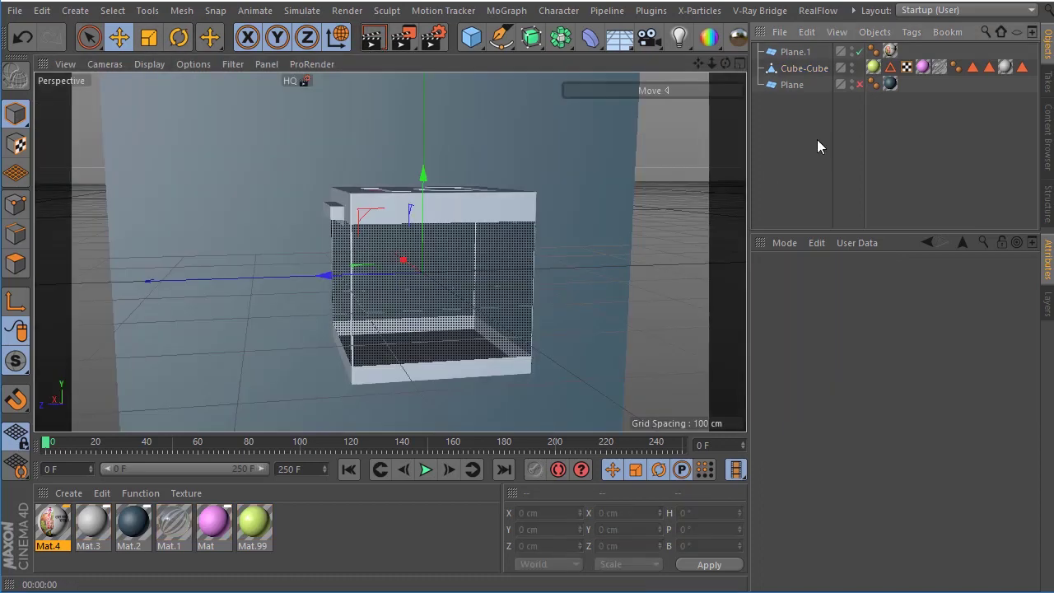
pyautogui.click(807, 71)
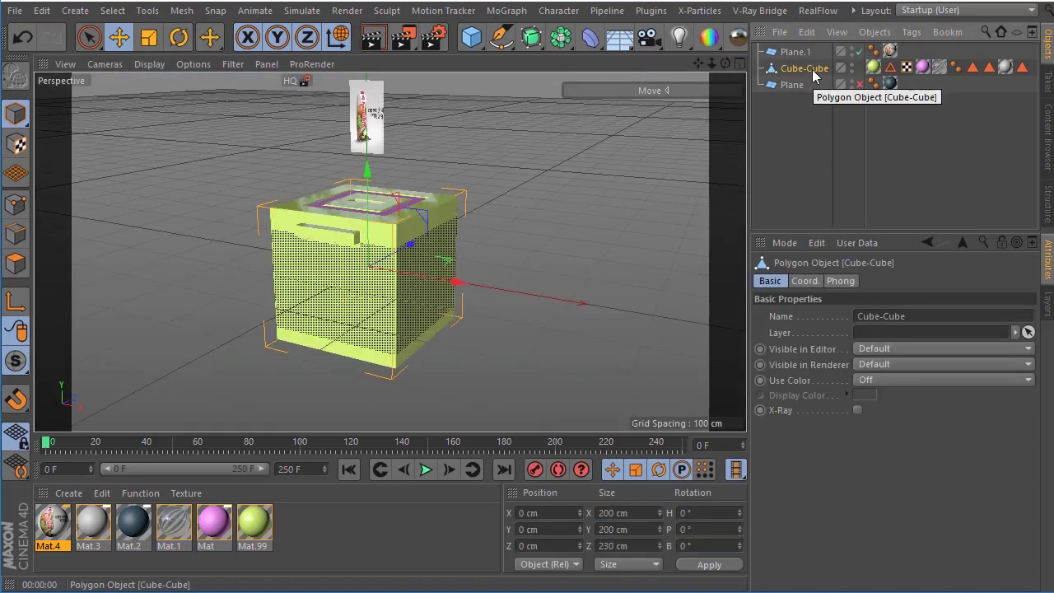
# Give Cube-Cube a Collider Body tag, then make Plane.1 editable and add a Rigid Body tag
pyautogui.rightClick(813, 75)
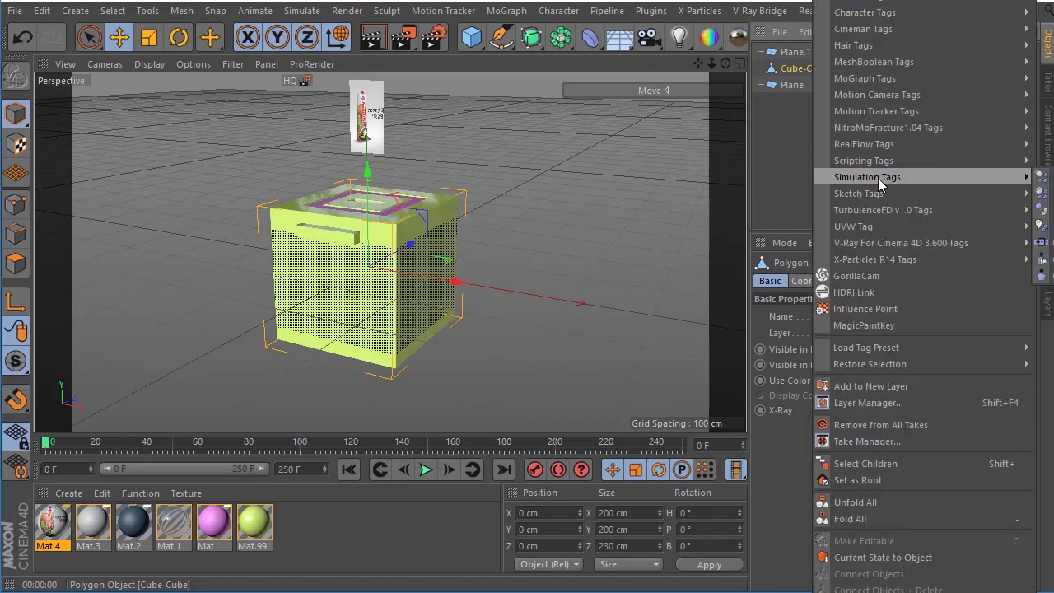
pyautogui.moveTo(867, 177)
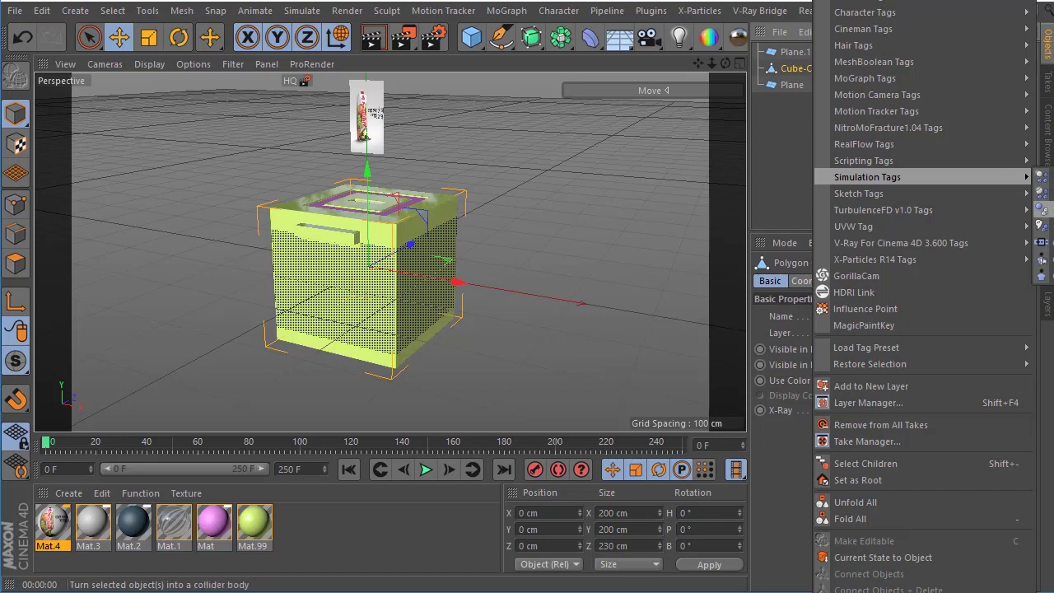
pyautogui.click(1041, 208)
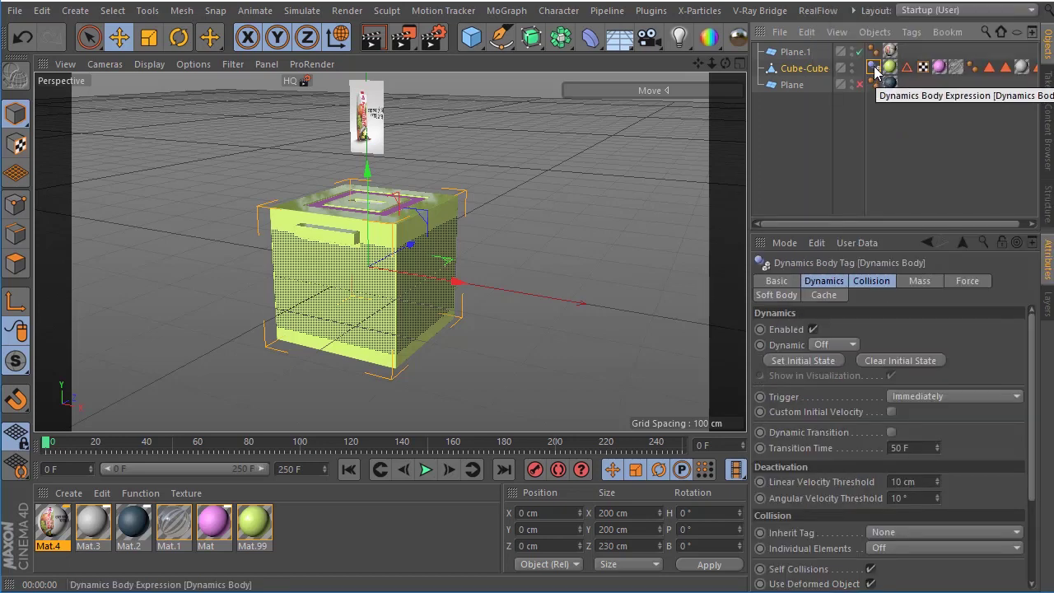
pyautogui.click(783, 53)
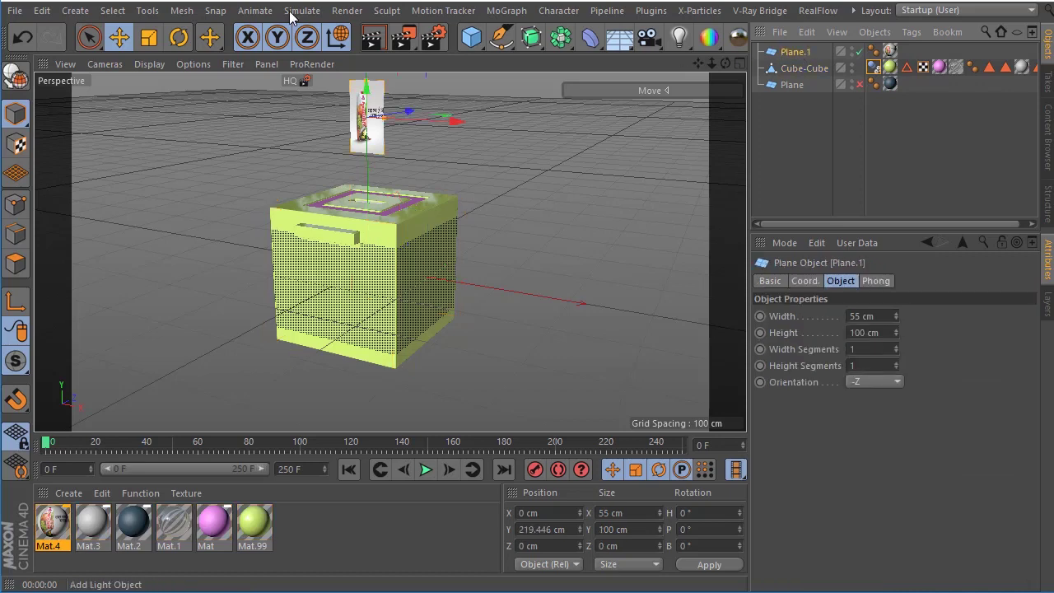
pyautogui.click(15, 72)
pyautogui.rightClick(797, 51)
pyautogui.moveTo(854, 177)
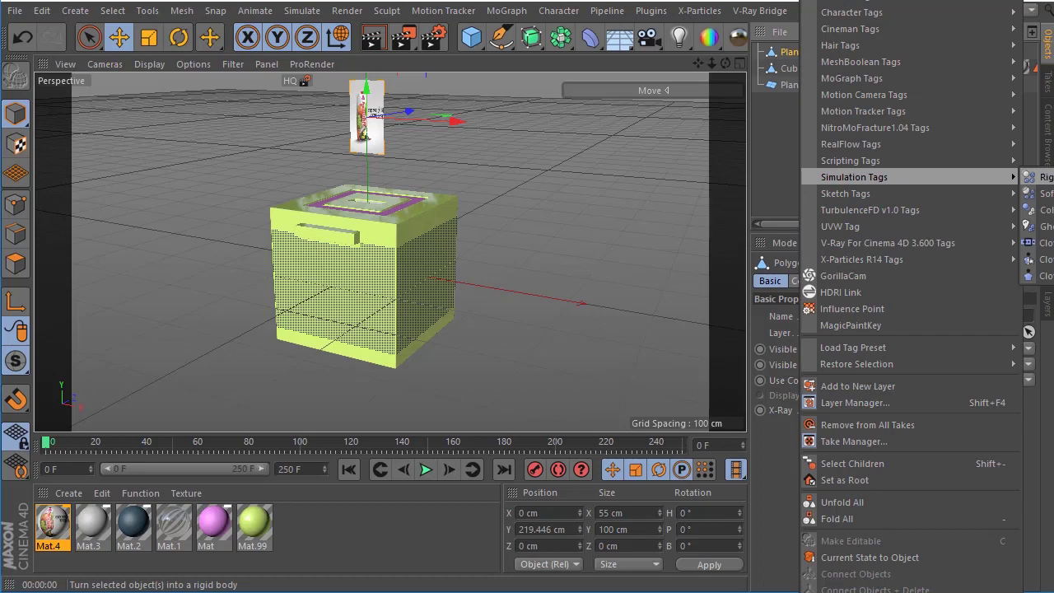
pyautogui.click(1039, 177)
# Play the simulation to watch Plane.1 drop onto the box, then rewind to frame 0
pyautogui.click(427, 469)
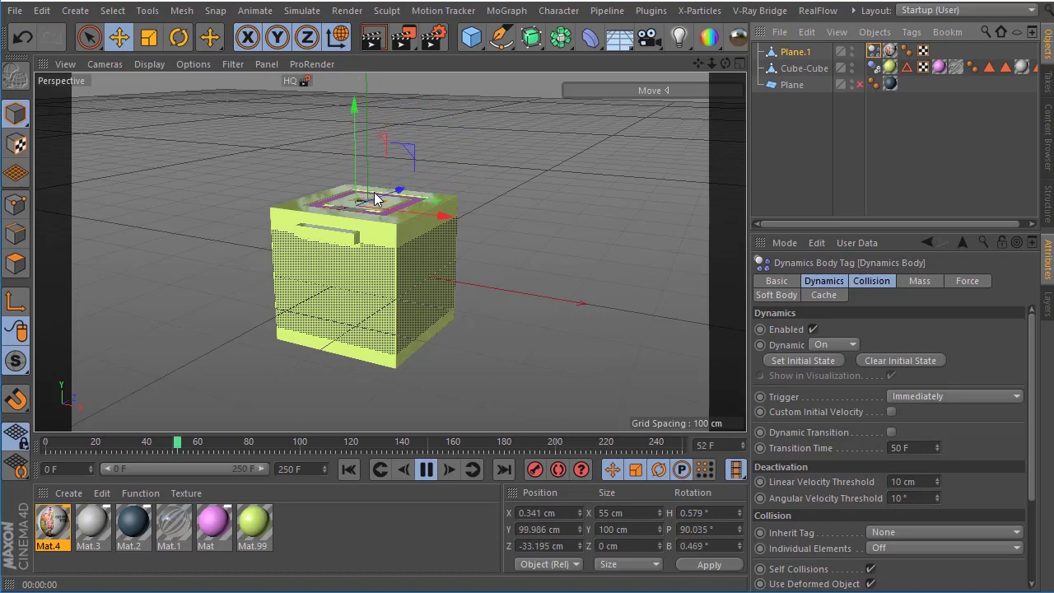
pyautogui.click(428, 469)
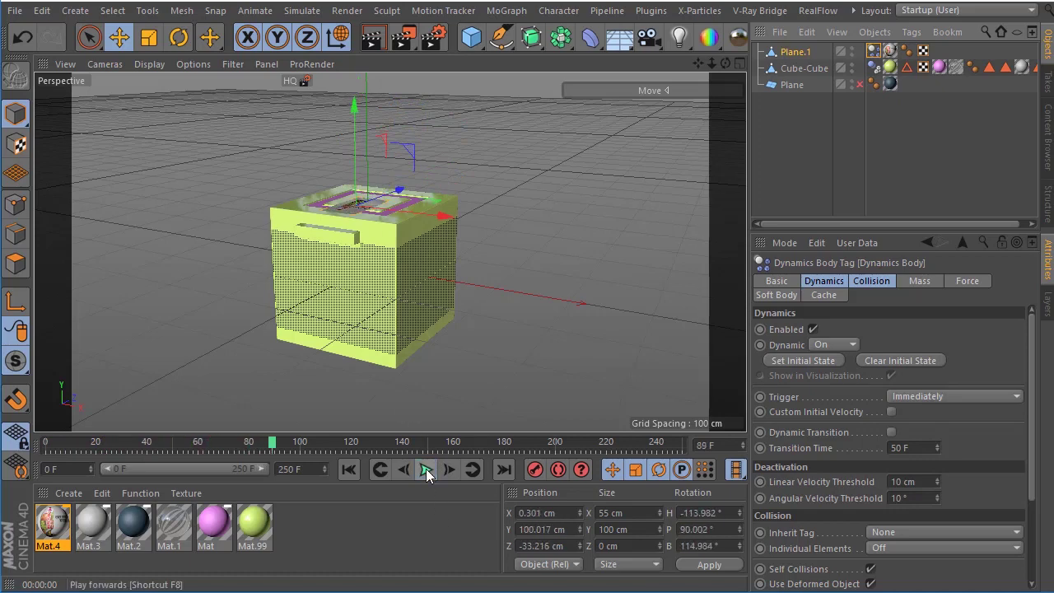
pyautogui.click(349, 470)
pyautogui.scroll(3, 346, 332)
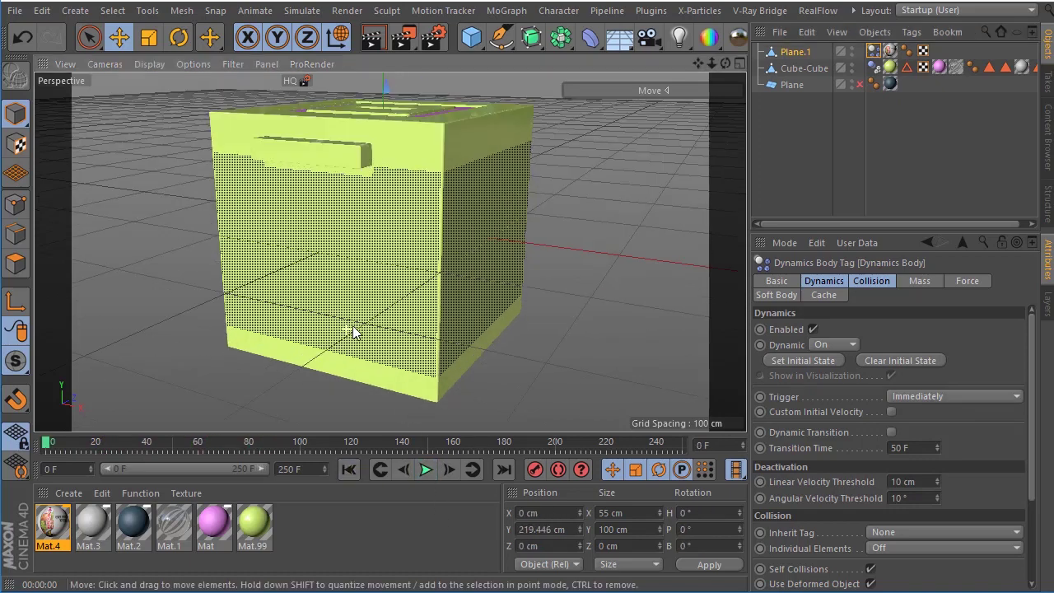
pyautogui.click(874, 68)
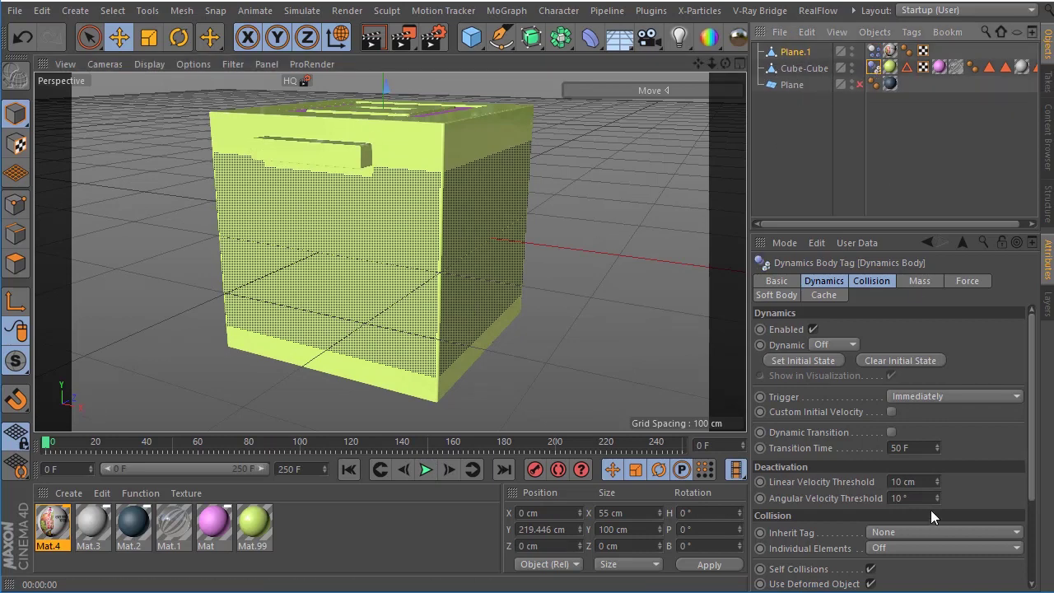
# Set Cube-Cube's Linear Velocity Threshold to 8 cm and its Collision Shape to Static Mesh
pyautogui.doubleClick(928, 483)
pyautogui.write('8')
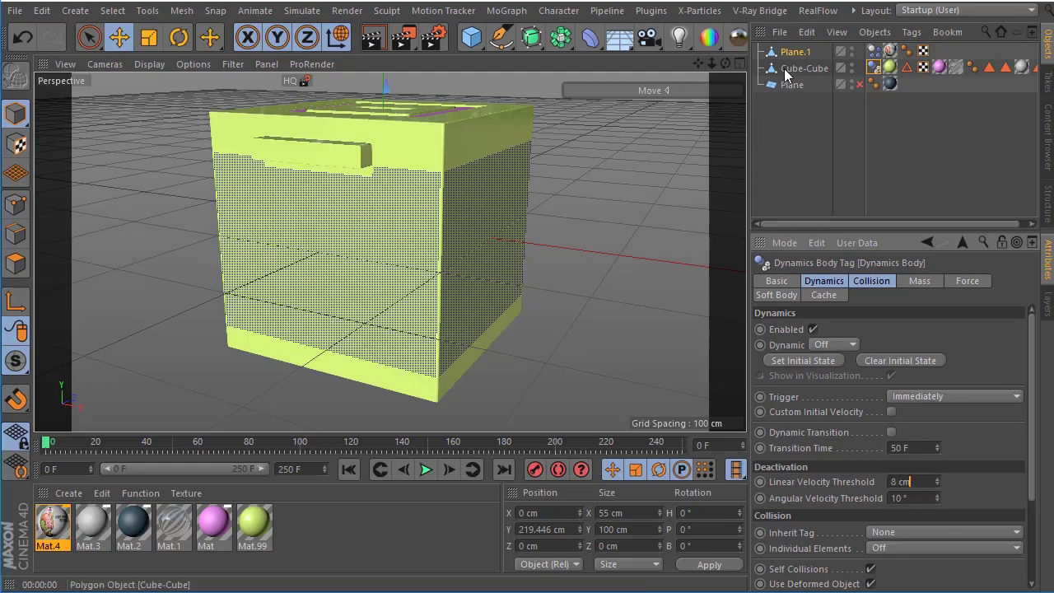
pyautogui.click(789, 70)
pyautogui.click(875, 67)
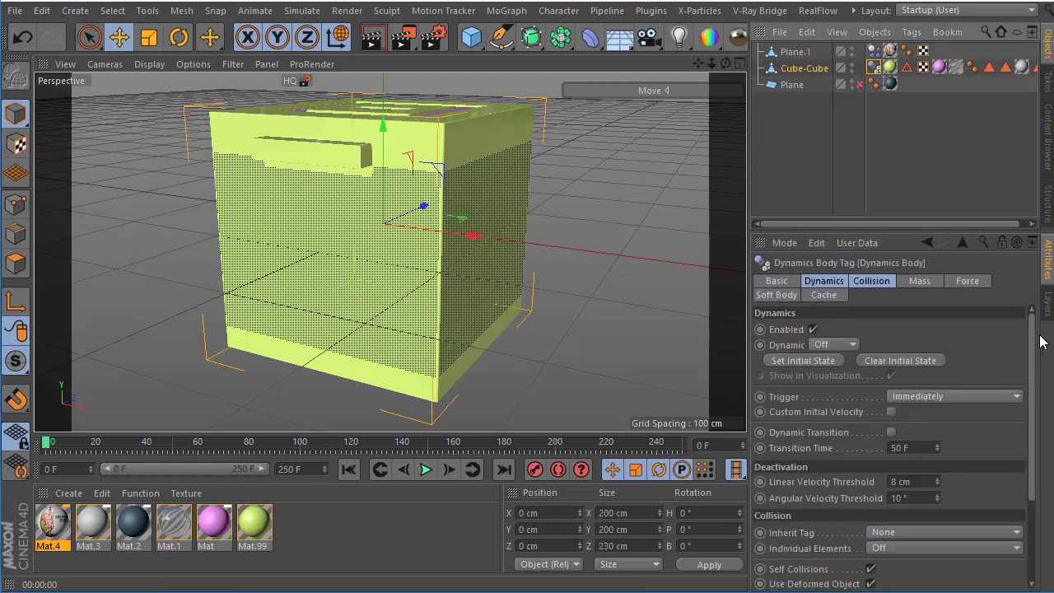
pyautogui.scroll(-3, 1039, 362)
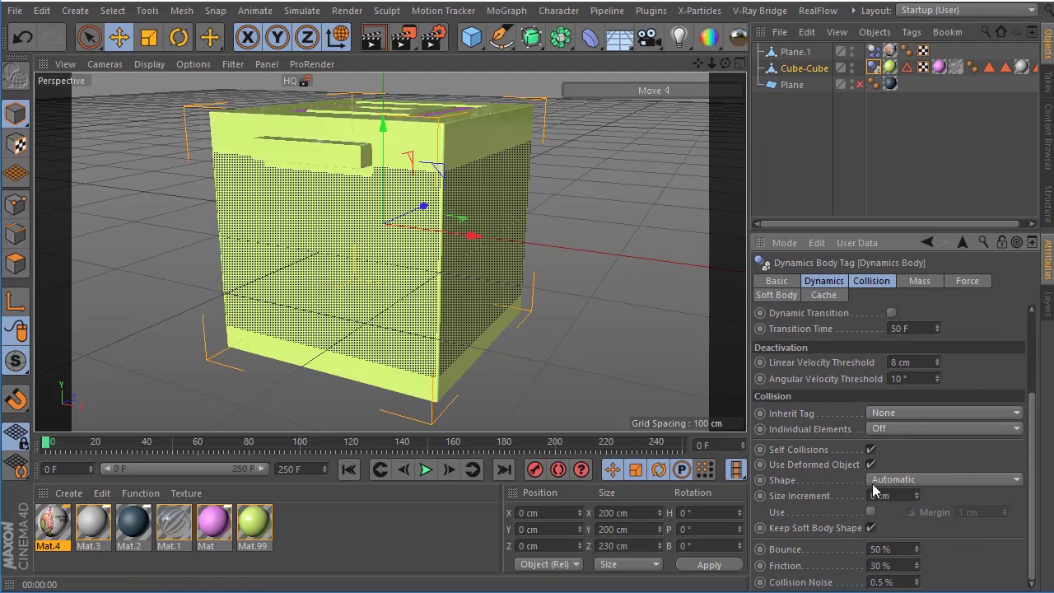
pyautogui.click(936, 482)
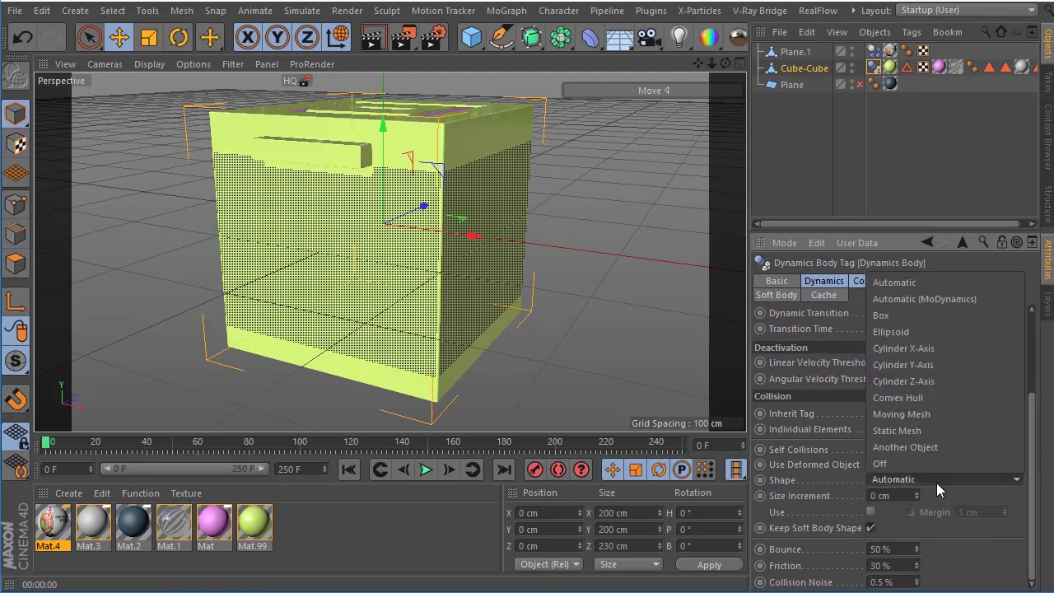
pyautogui.click(905, 432)
pyautogui.scroll(-3, 617, 236)
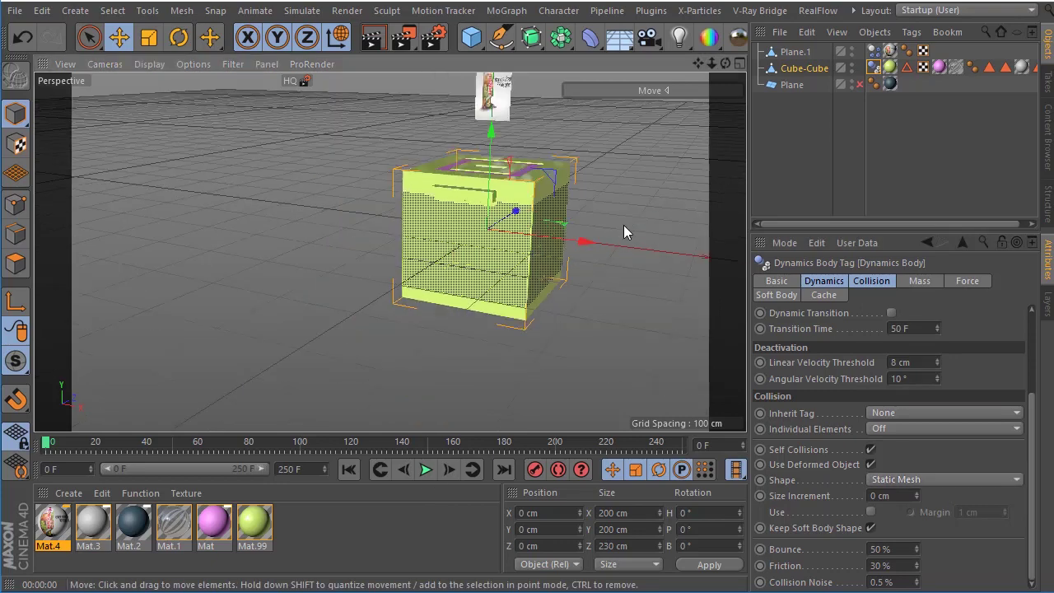
pyautogui.scroll(2, 567, 275)
pyautogui.scroll(1, 513, 283)
pyautogui.scroll(-3, 513, 282)
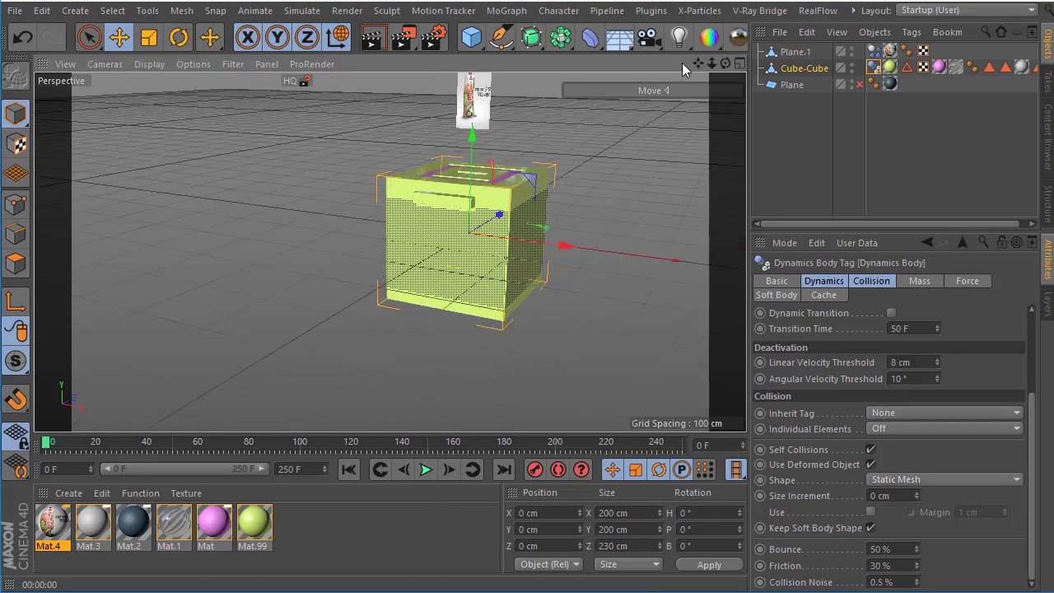
pyautogui.moveTo(698, 63); pyautogui.dragTo(342, 238)
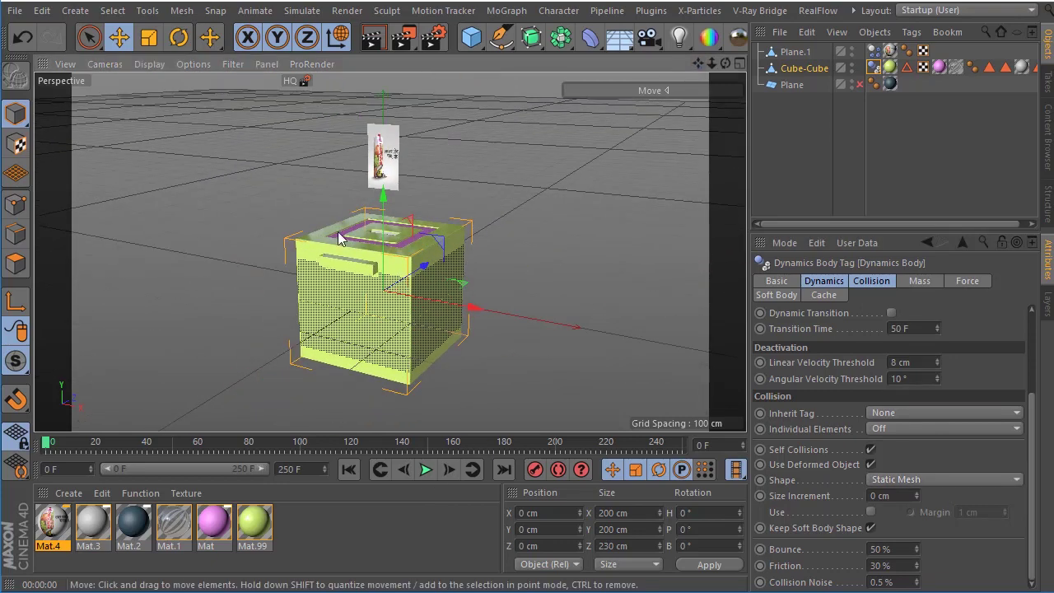
# Stop the simulation playback and undo an accidental downward move of the ballot box
pyautogui.click(427, 470)
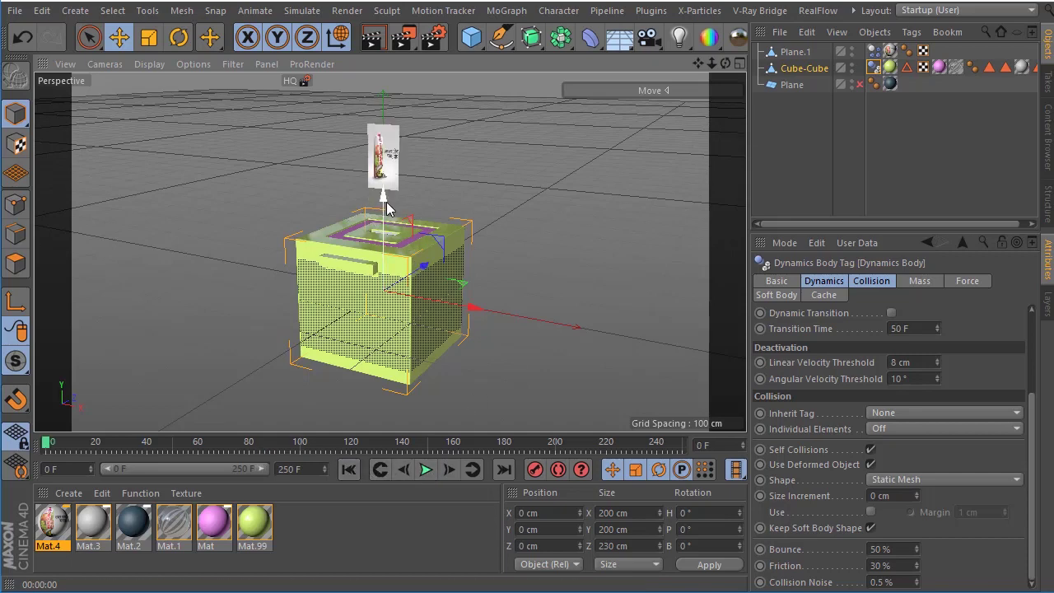
pyautogui.moveTo(387, 205); pyautogui.dragTo(387, 231)
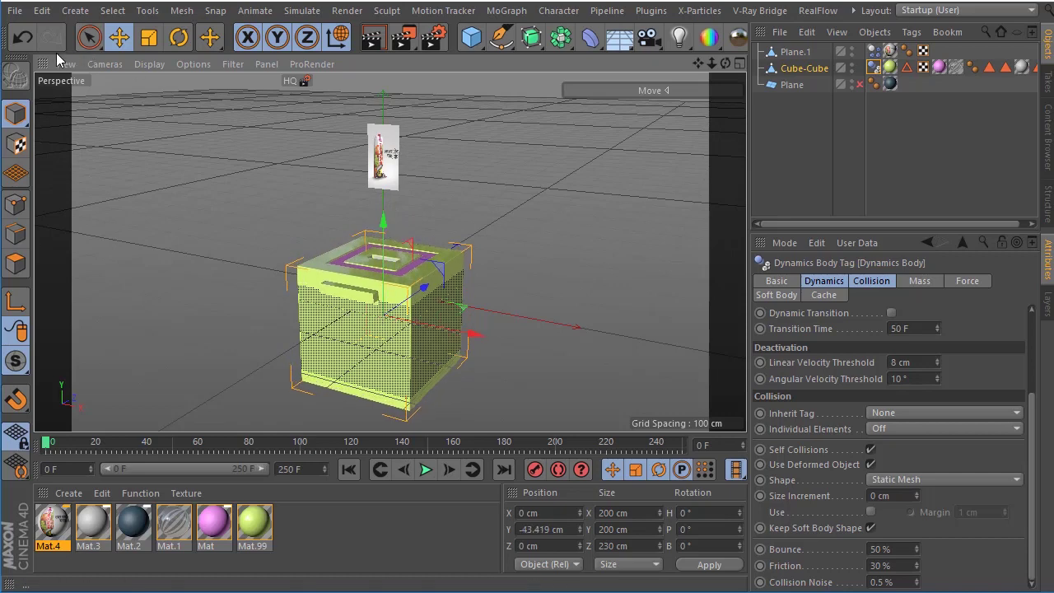
pyautogui.click(20, 44)
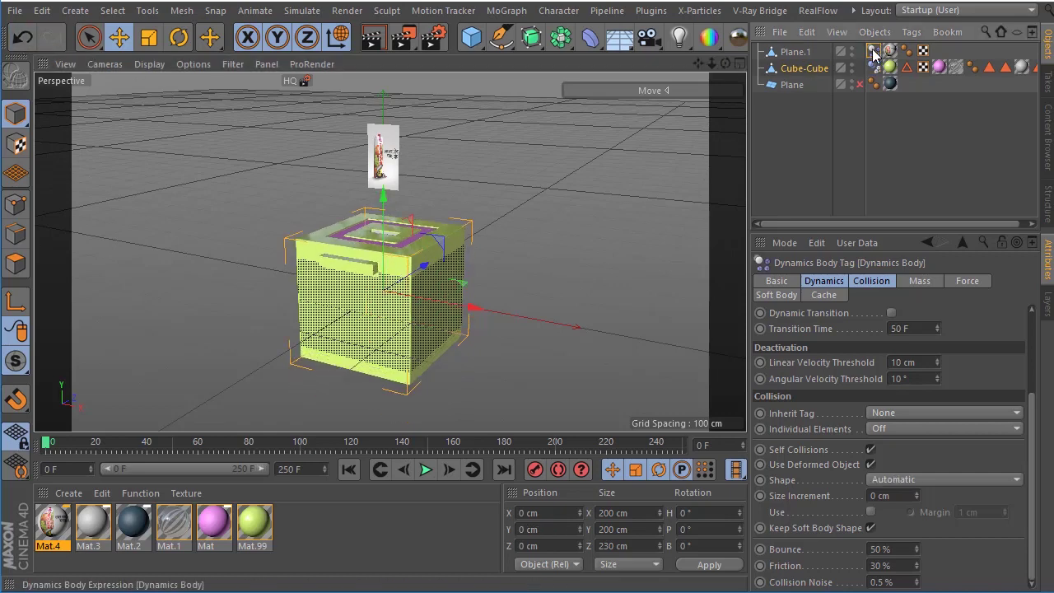
# Select Plane.1 and replay the drop from the first frame to inspect its fall
pyautogui.click(792, 52)
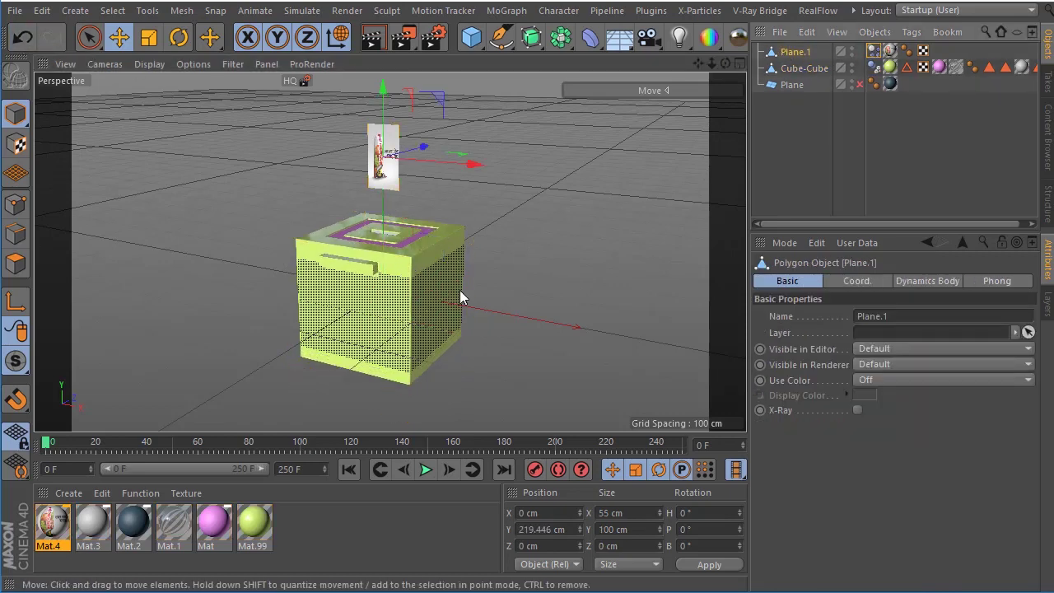
pyautogui.click(427, 468)
pyautogui.scroll(4, 391, 243)
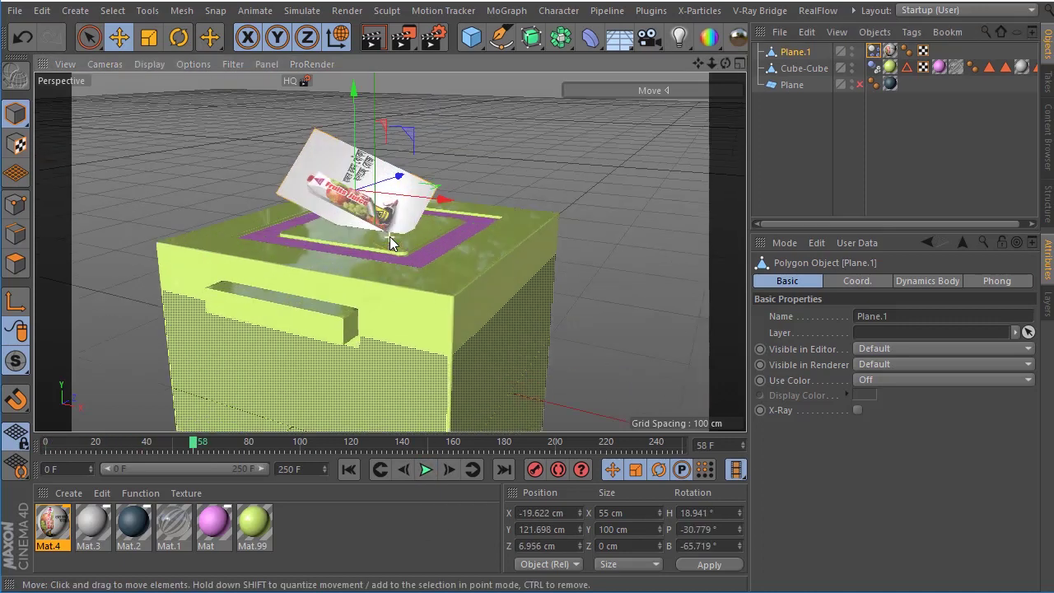
pyautogui.scroll(5, 388, 222)
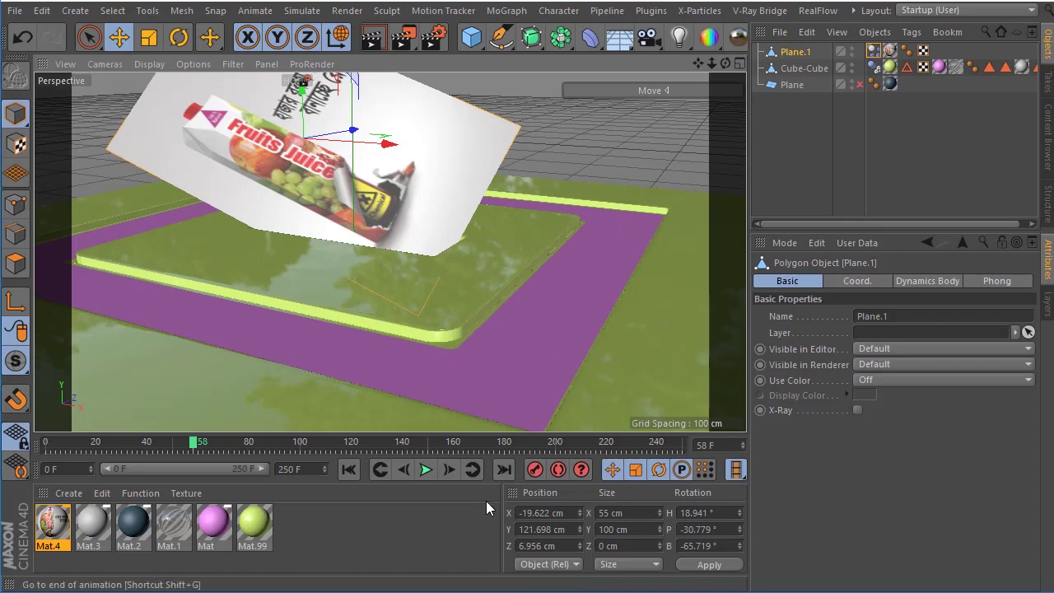
pyautogui.click(353, 466)
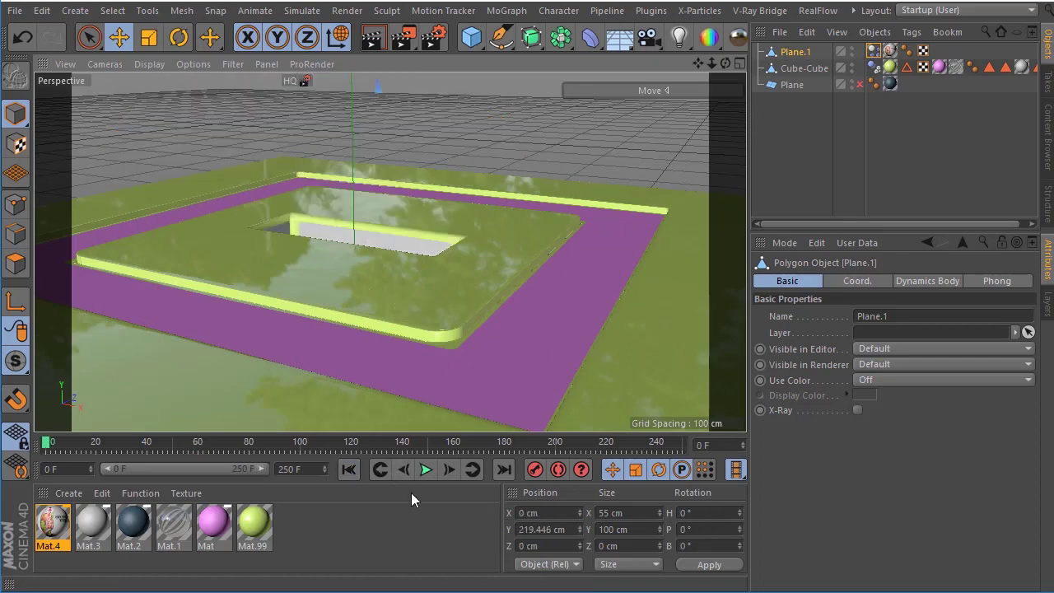
pyautogui.click(425, 469)
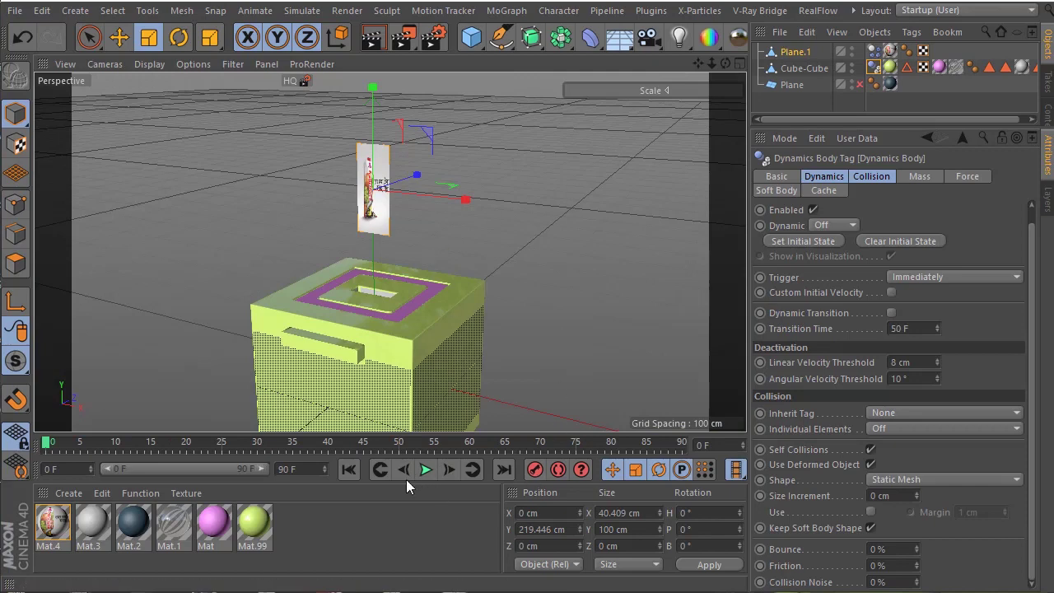
pyautogui.click(424, 469)
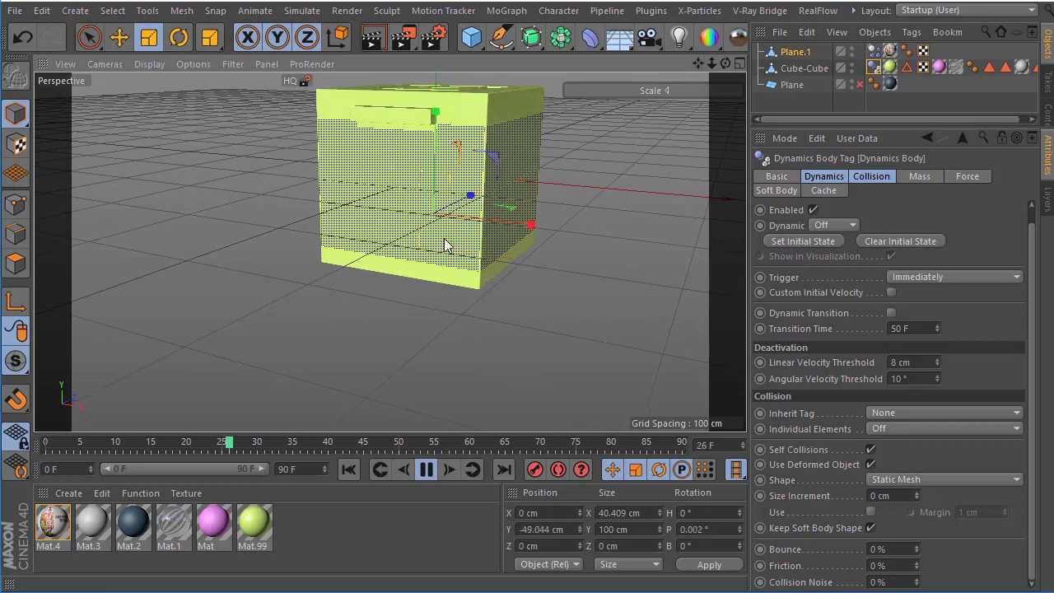
pyautogui.scroll(5, 448, 243)
pyautogui.scroll(-5, 451, 245)
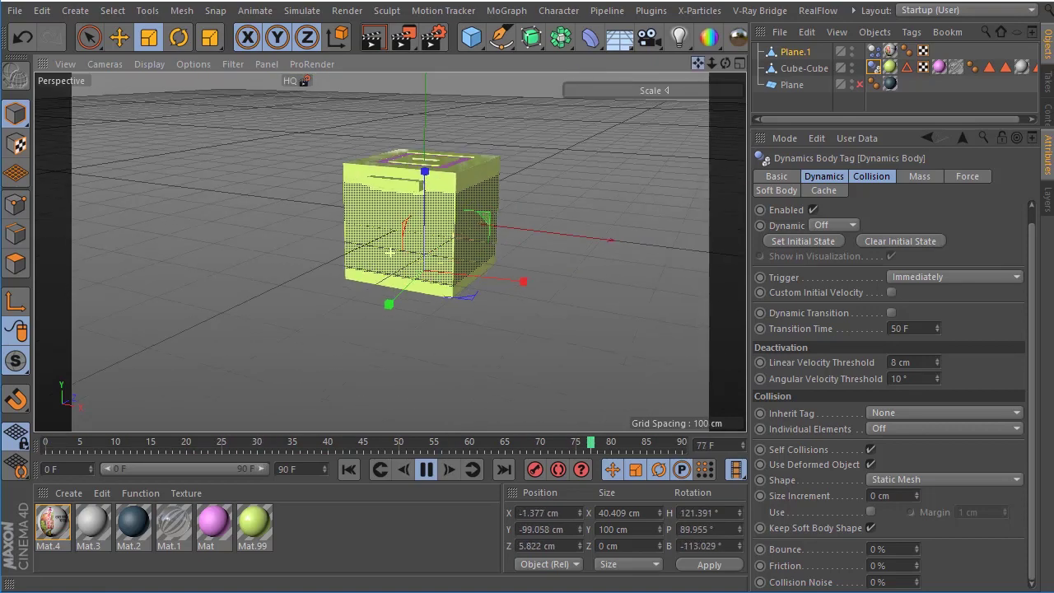
pyautogui.click(426, 468)
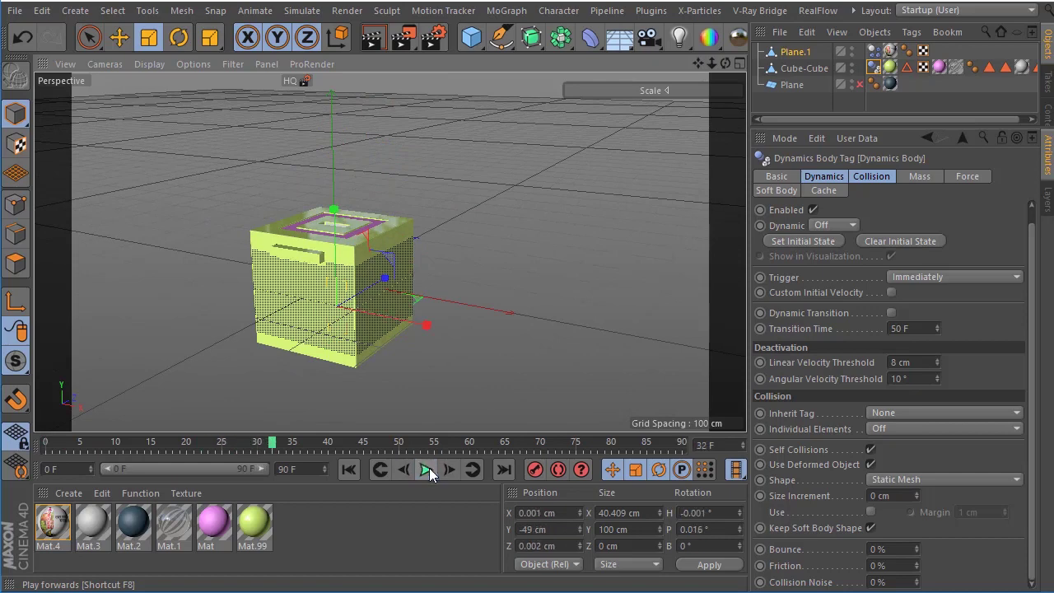
pyautogui.click(372, 40)
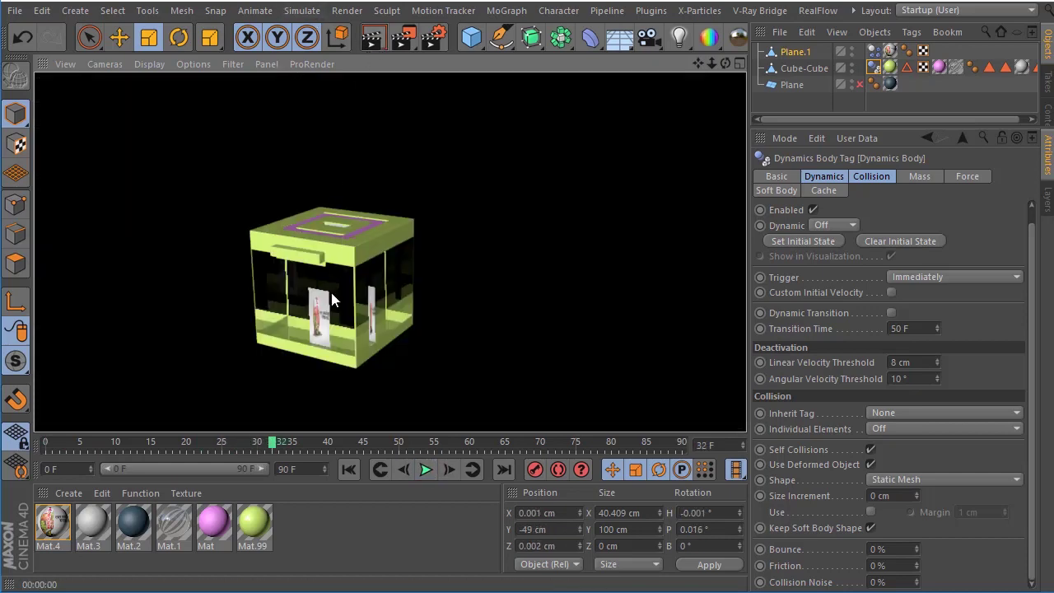
pyautogui.moveTo(728, 63); pyautogui.dragTo(713, 66)
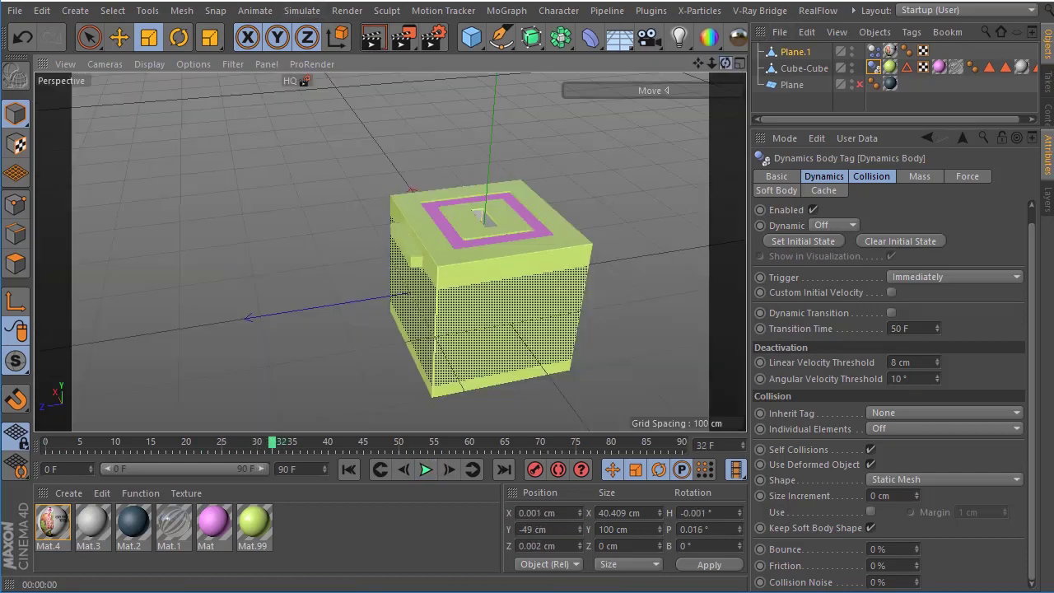
pyautogui.keyDown('alt'); pyautogui.moveTo(336, 305); pyautogui.dragTo(337, 307); pyautogui.keyUp('alt')
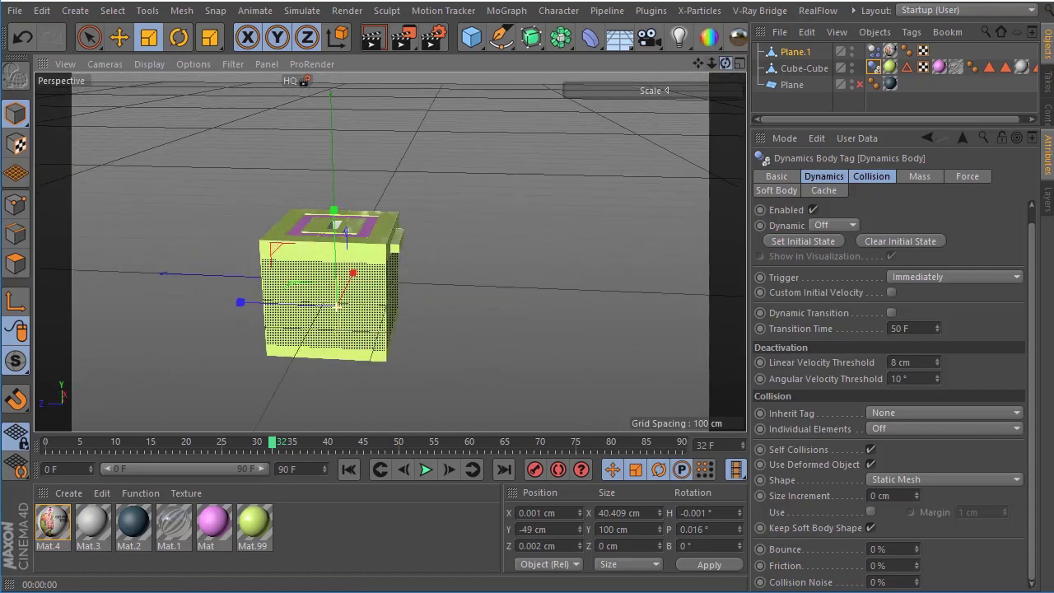
pyautogui.scroll(5, 280, 278)
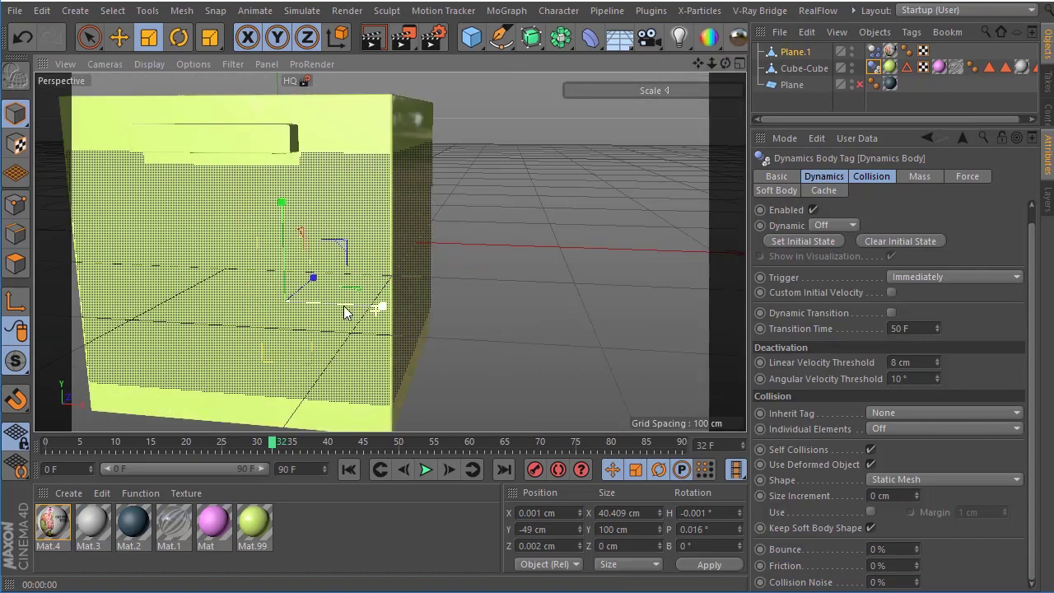
pyautogui.moveTo(697, 63)
pyautogui.mouseDown()
pyautogui.moveTo(725, 70)
pyautogui.moveTo(706, 62)
pyautogui.mouseUp()
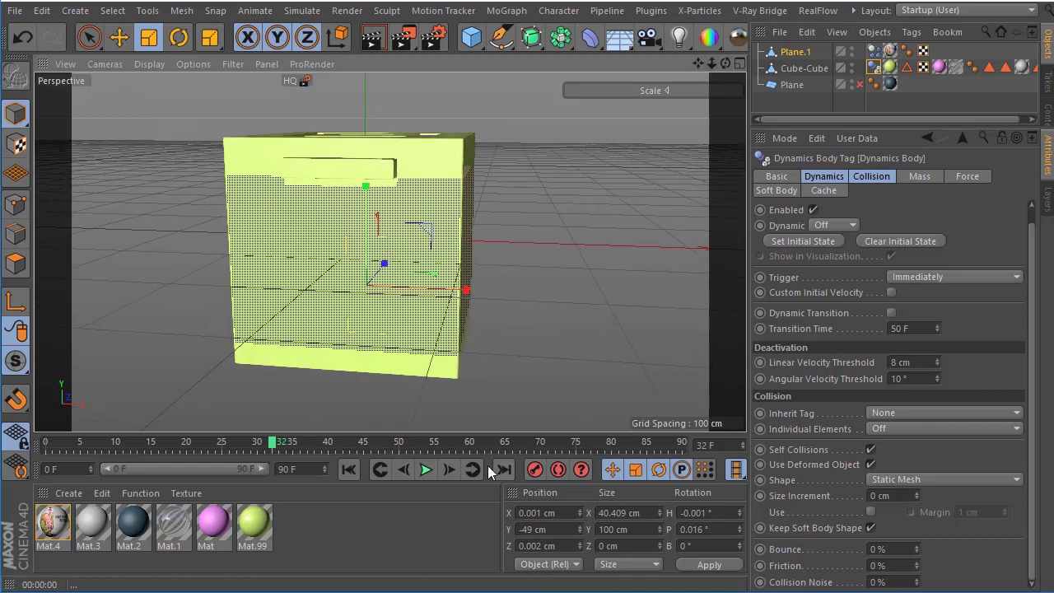
pyautogui.click(426, 469)
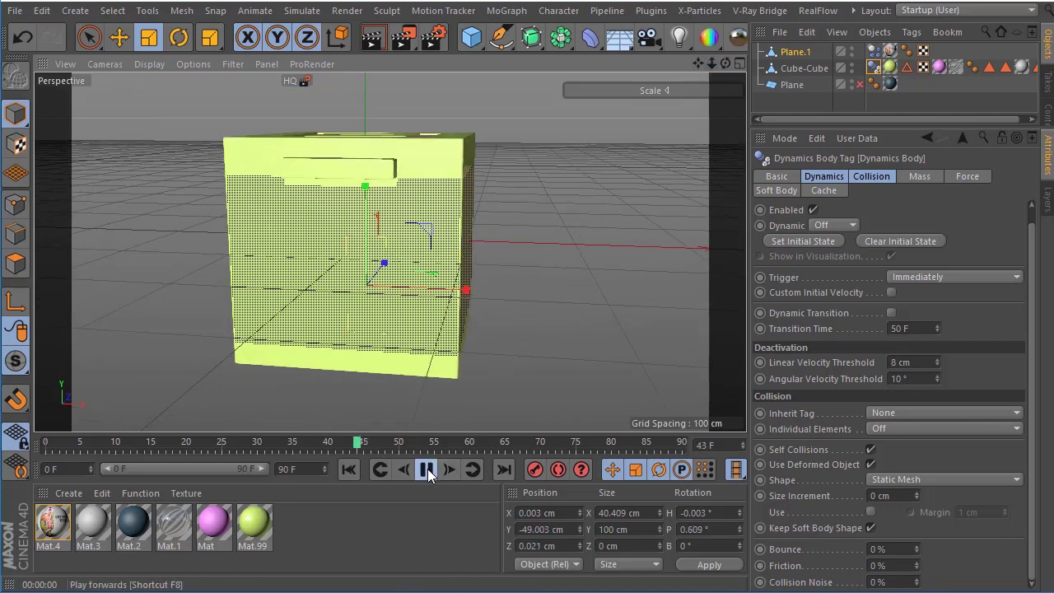
pyautogui.click(426, 470)
pyautogui.click(373, 37)
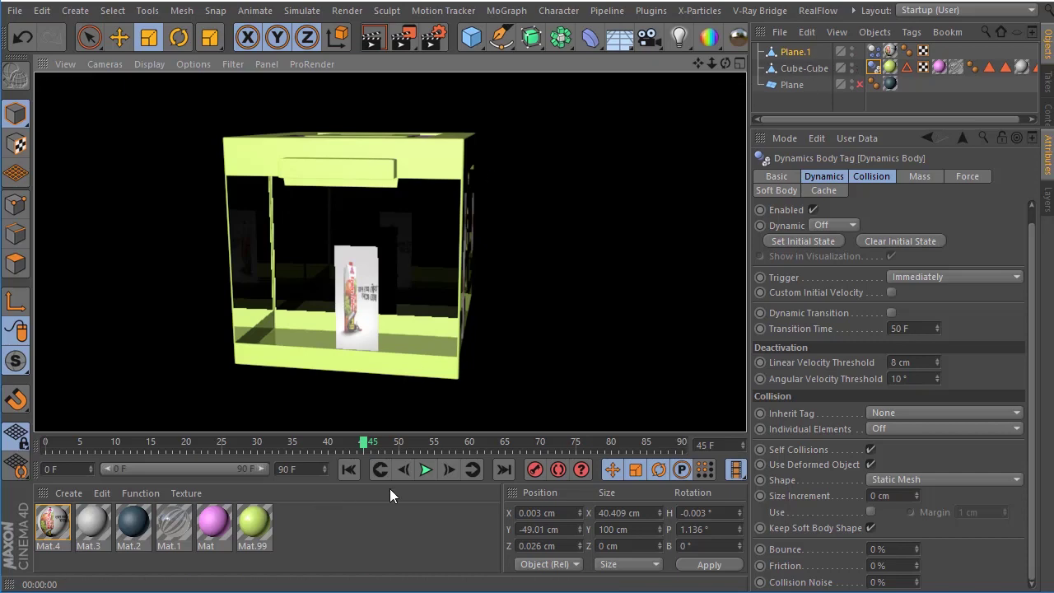
pyautogui.click(348, 469)
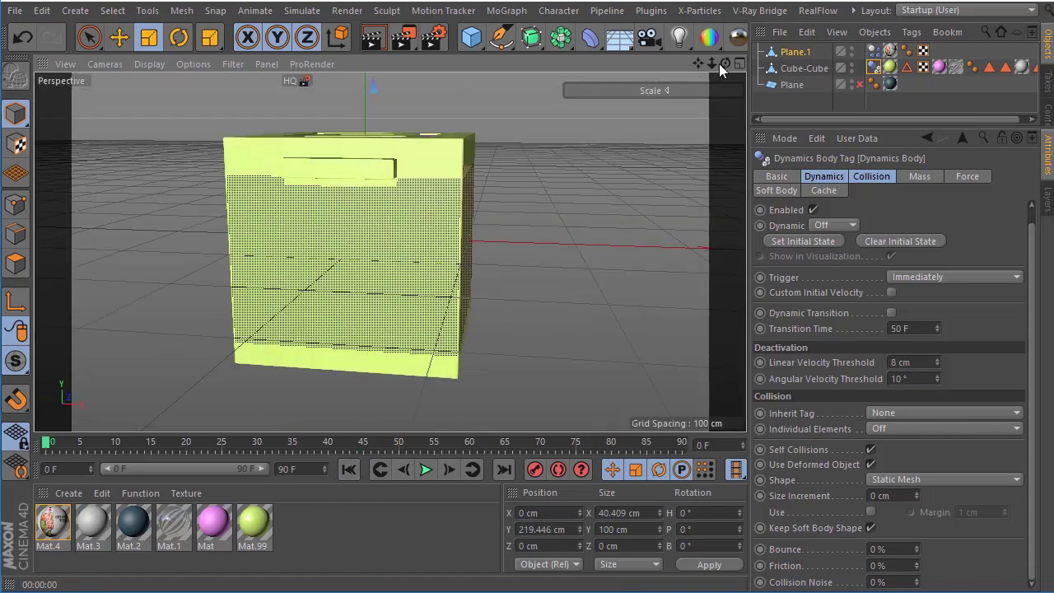
pyautogui.moveTo(710, 63); pyautogui.dragTo(698, 107)
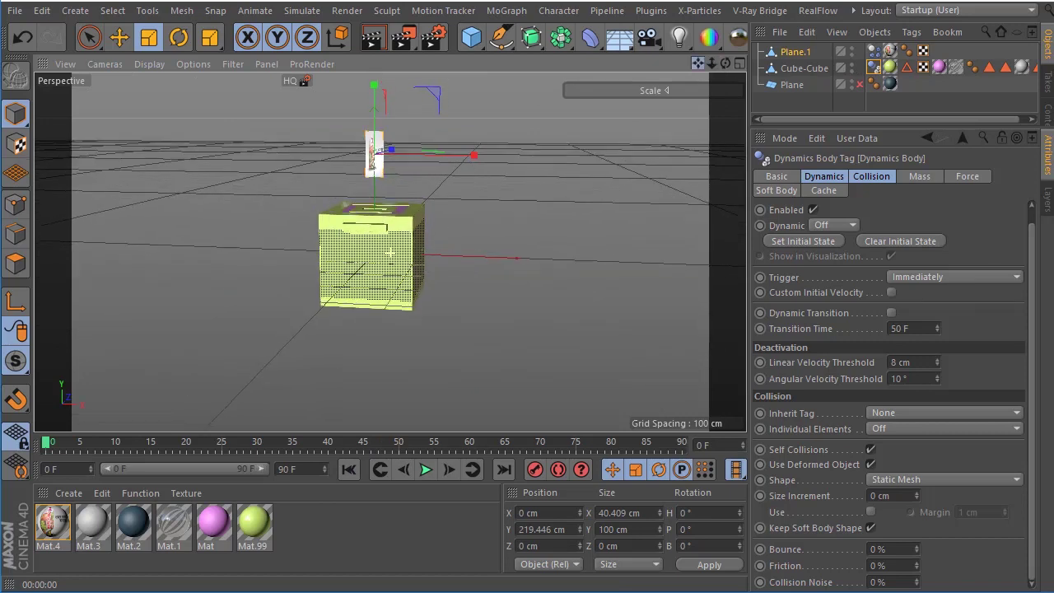
# Raise Plane.1 higher above the ballot box with the Move tool and play the stacked planes falling
pyautogui.click(126, 40)
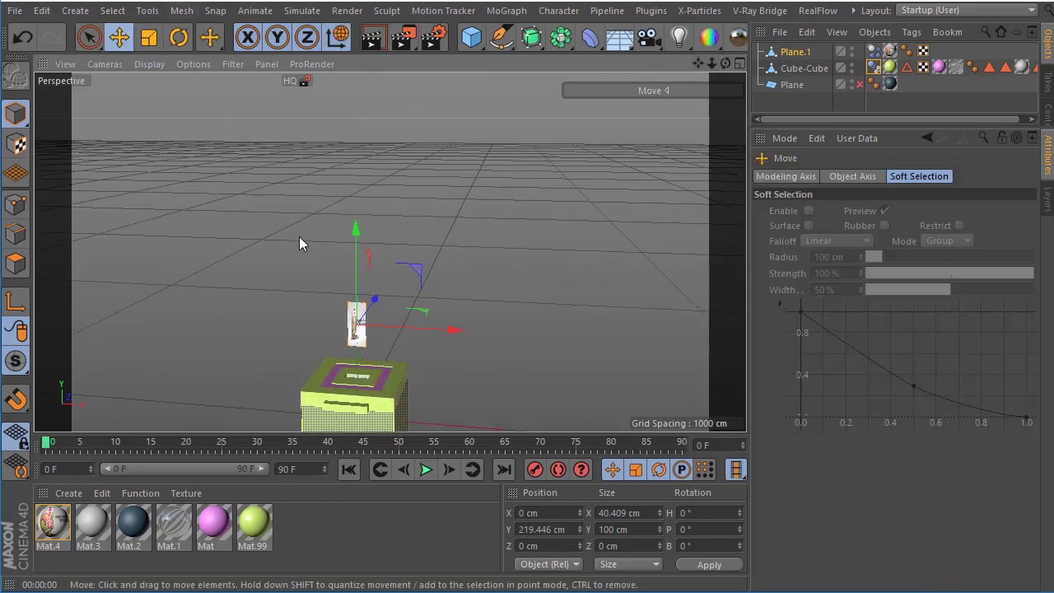
pyautogui.moveTo(361, 234)
pyautogui.mouseDown()
pyautogui.moveTo(368, 118)
pyautogui.moveTo(355, 86)
pyautogui.mouseUp()
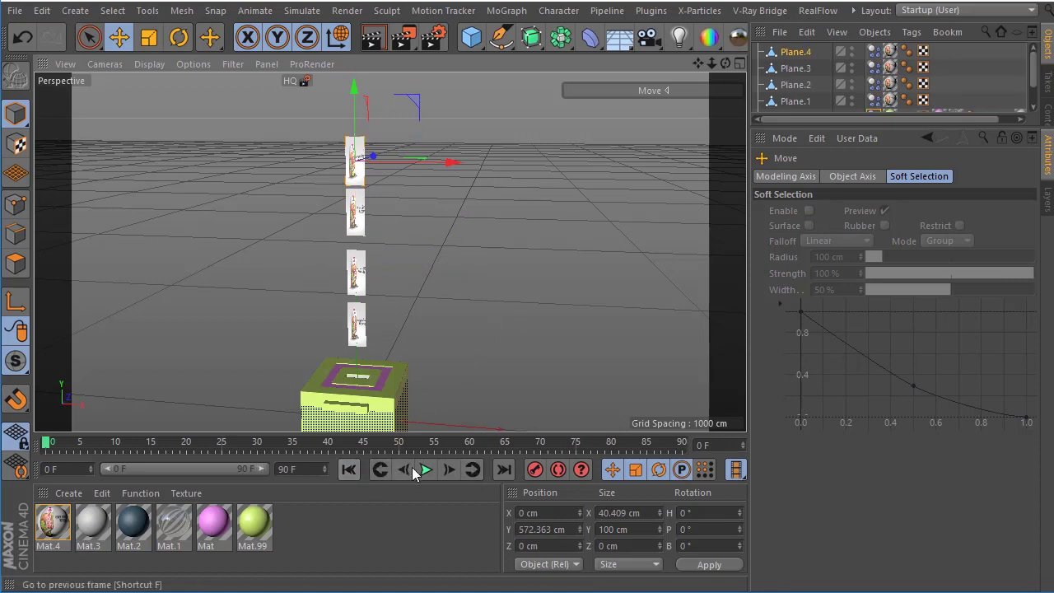
pyautogui.click(433, 469)
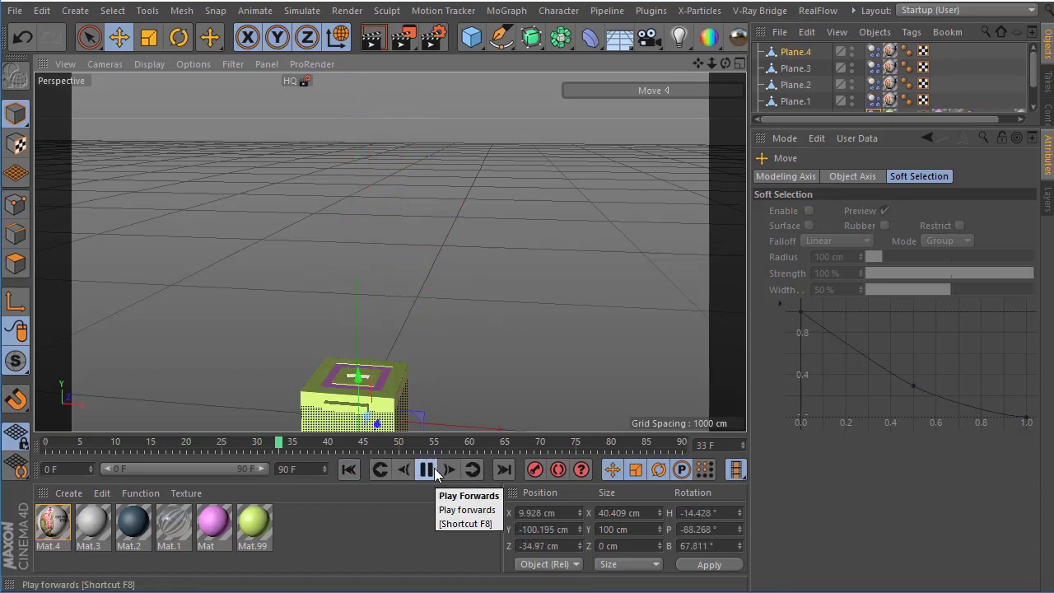
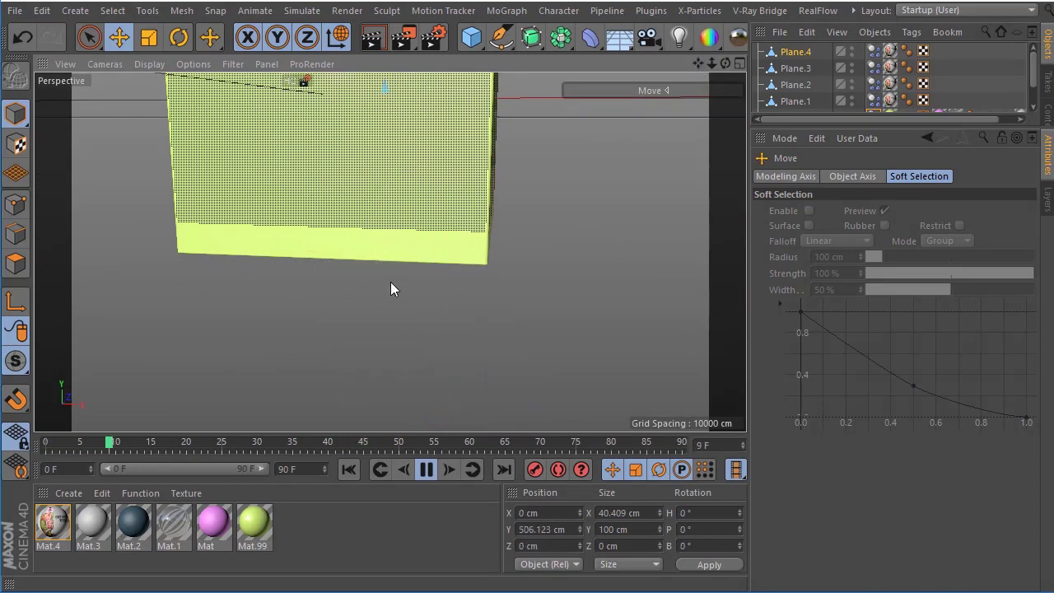
# Stop playback and set the four planes' Dynamics Body tags to Apply Tag to Children
pyautogui.click(426, 469)
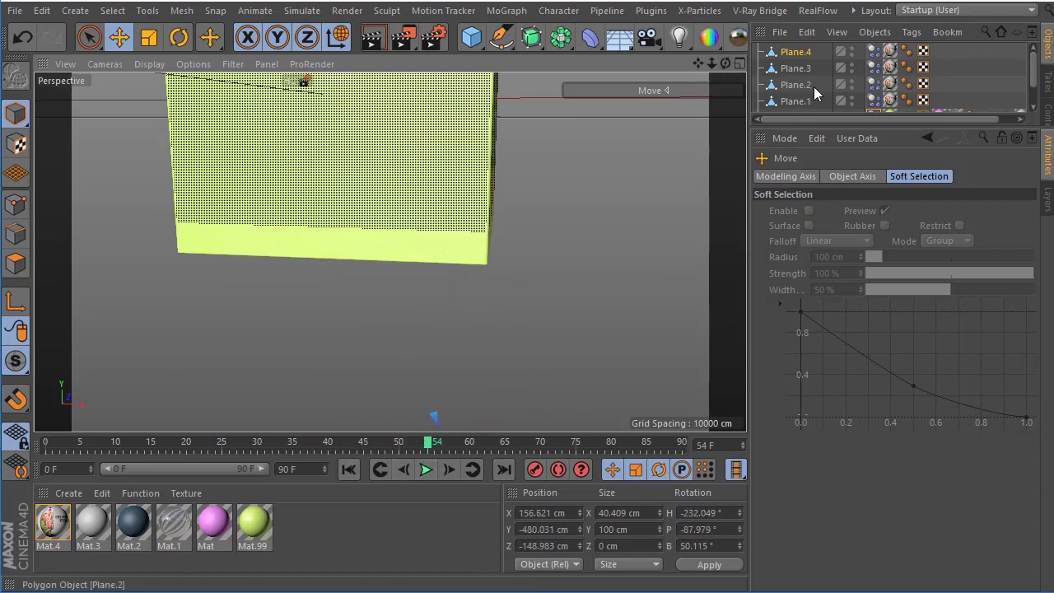
pyautogui.moveTo(909, 123); pyautogui.dragTo(910, 236)
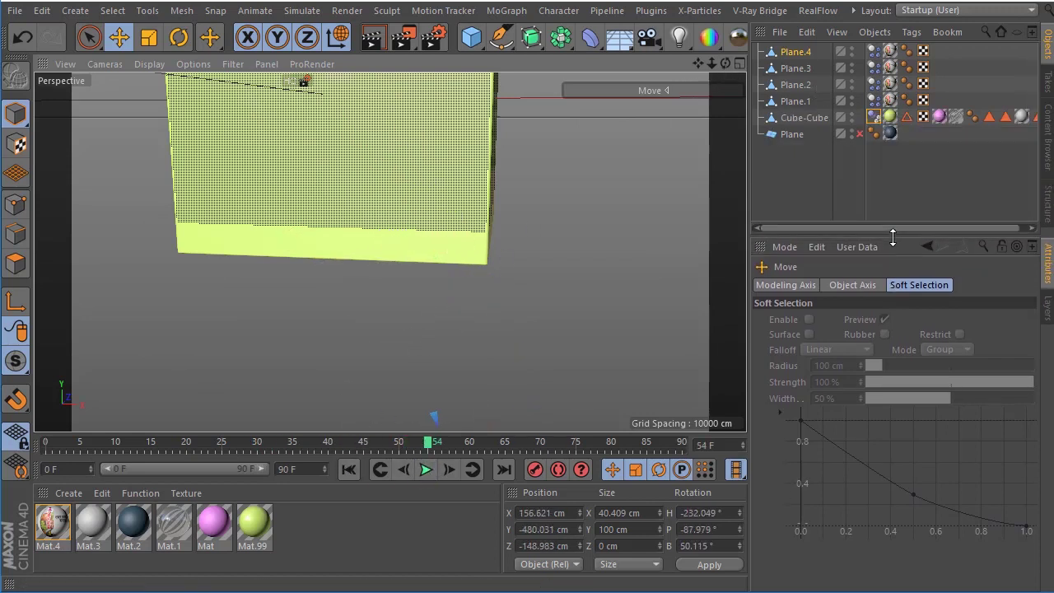
pyautogui.click(874, 99)
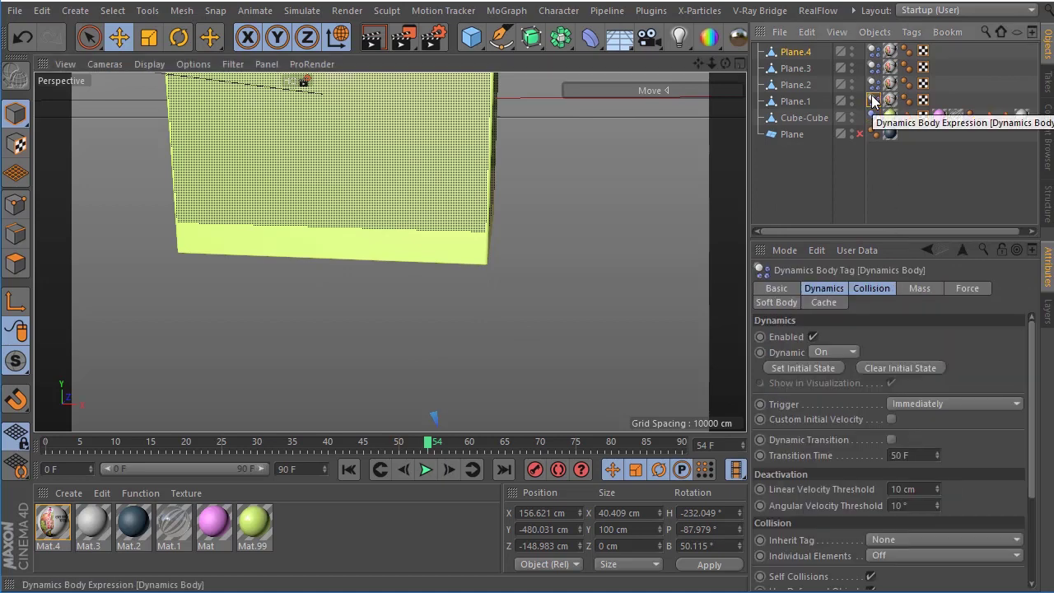
pyautogui.scroll(-3, 894, 348)
pyautogui.scroll(3, 892, 348)
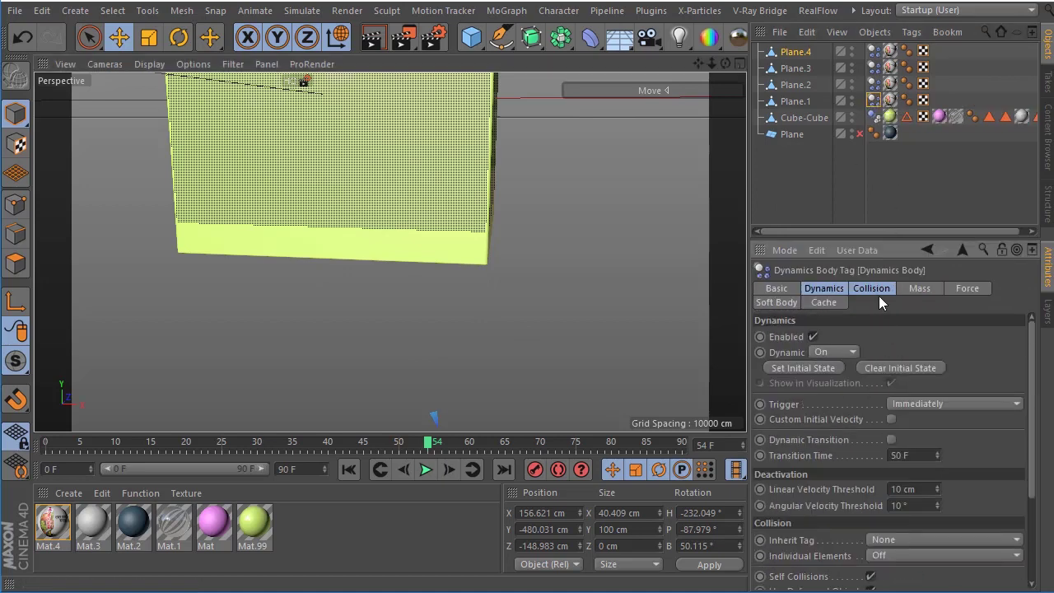
pyautogui.keyDown('shift'); pyautogui.click(873, 52); pyautogui.keyUp('shift')
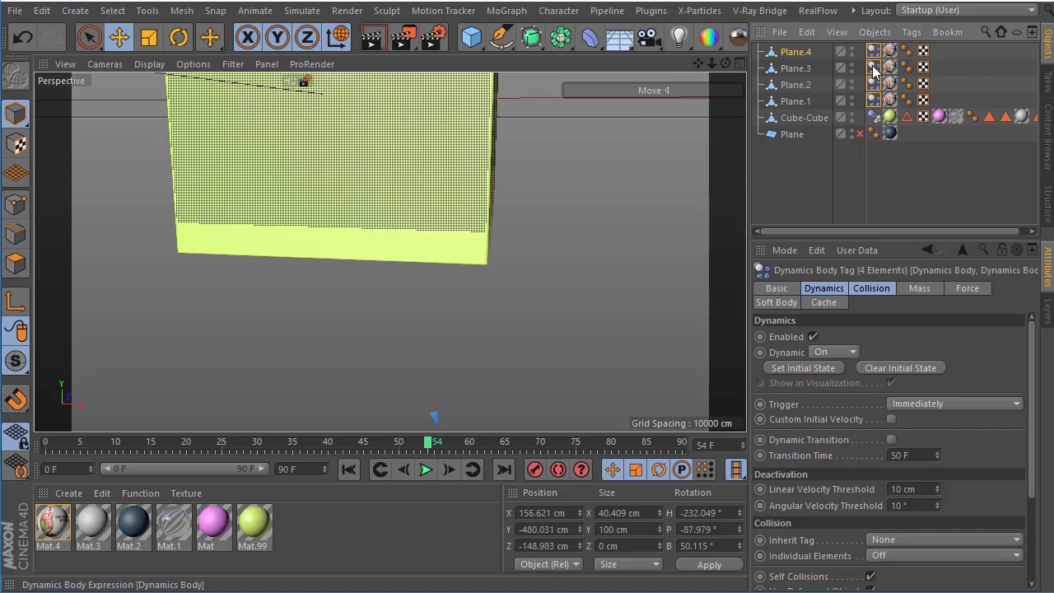
pyautogui.moveTo(1035, 404); pyautogui.dragTo(1037, 520)
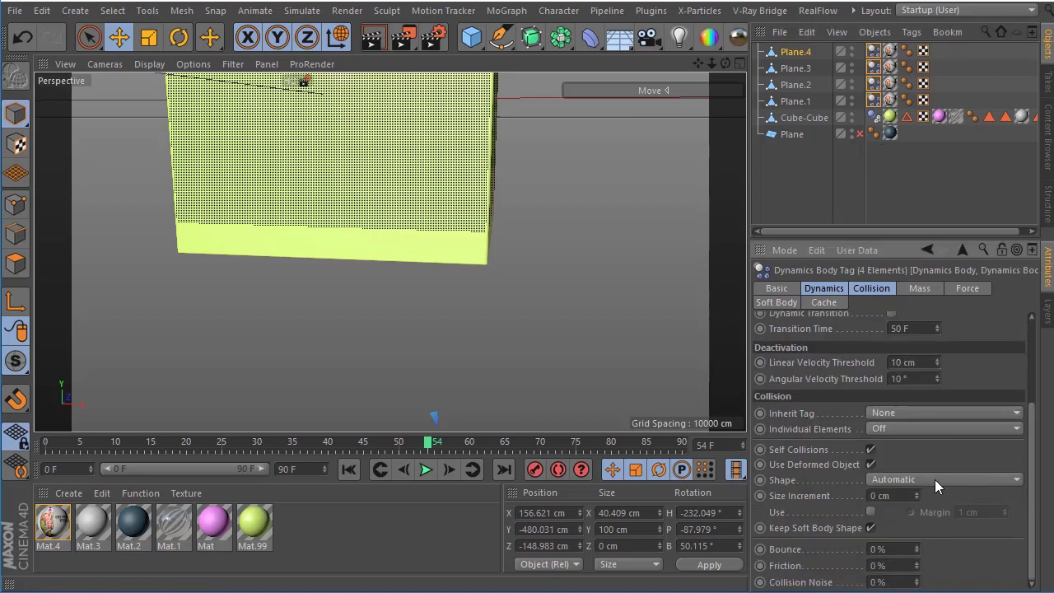
pyautogui.click(886, 414)
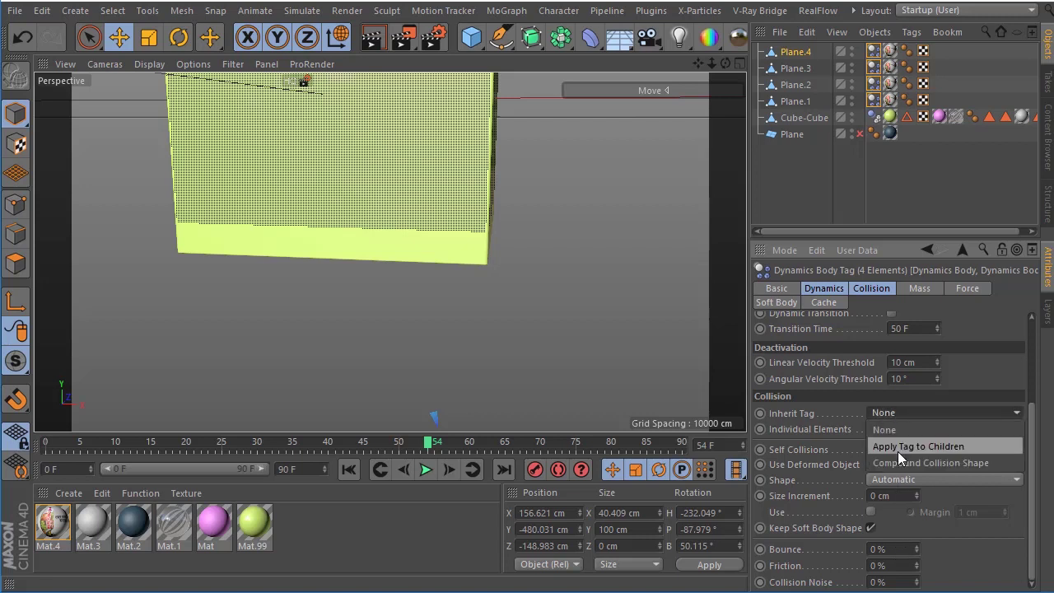
pyautogui.click(898, 451)
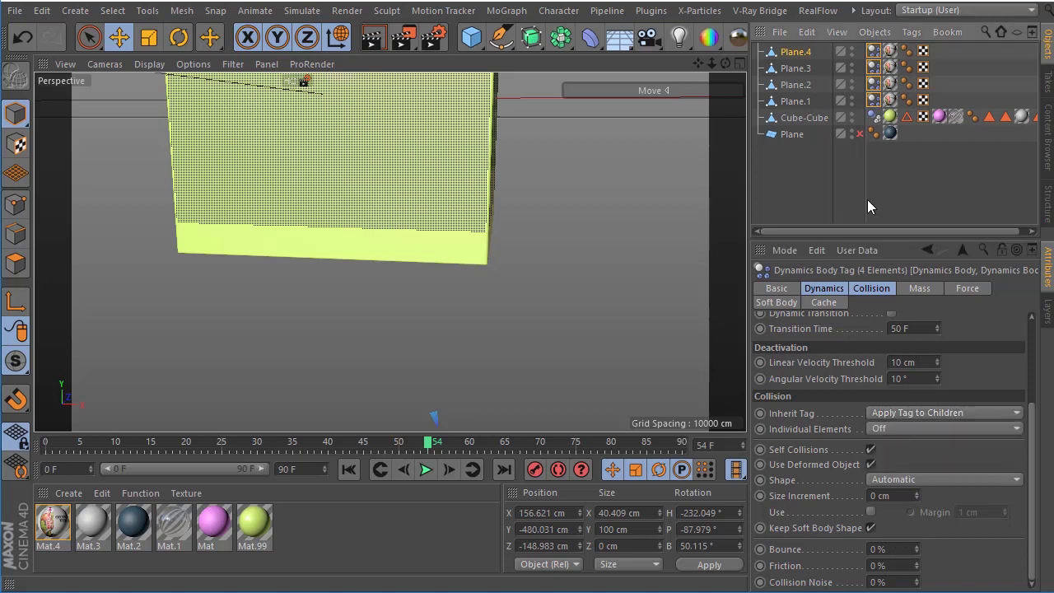
# Set Cube-Cube's Dynamics Body tag Inherit Tag to Apply Tag to Children, rechecking the plane tags
pyautogui.click(876, 52)
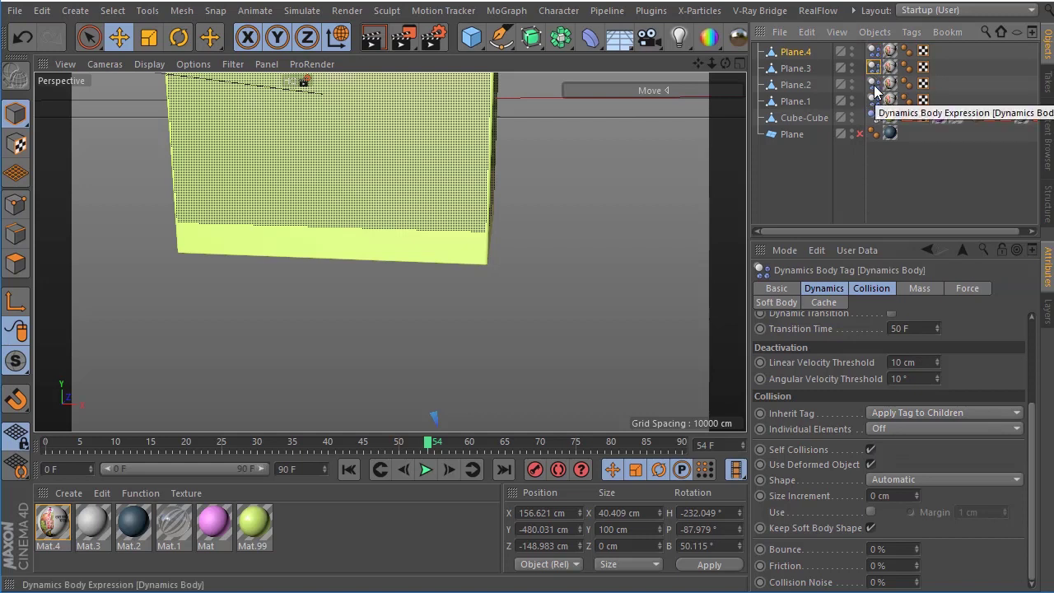
pyautogui.click(874, 85)
pyautogui.click(874, 117)
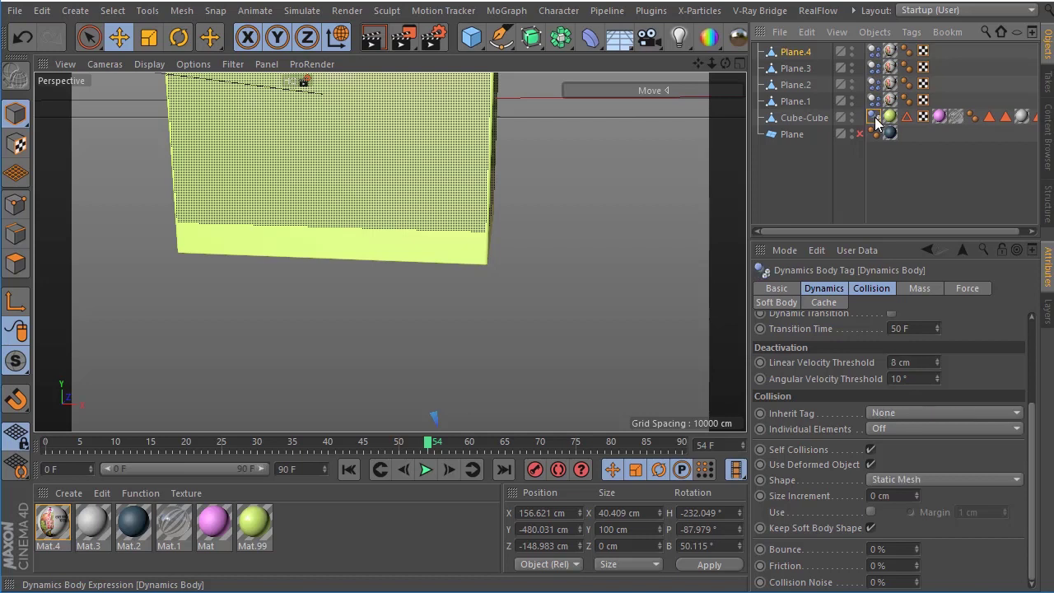
pyautogui.click(910, 411)
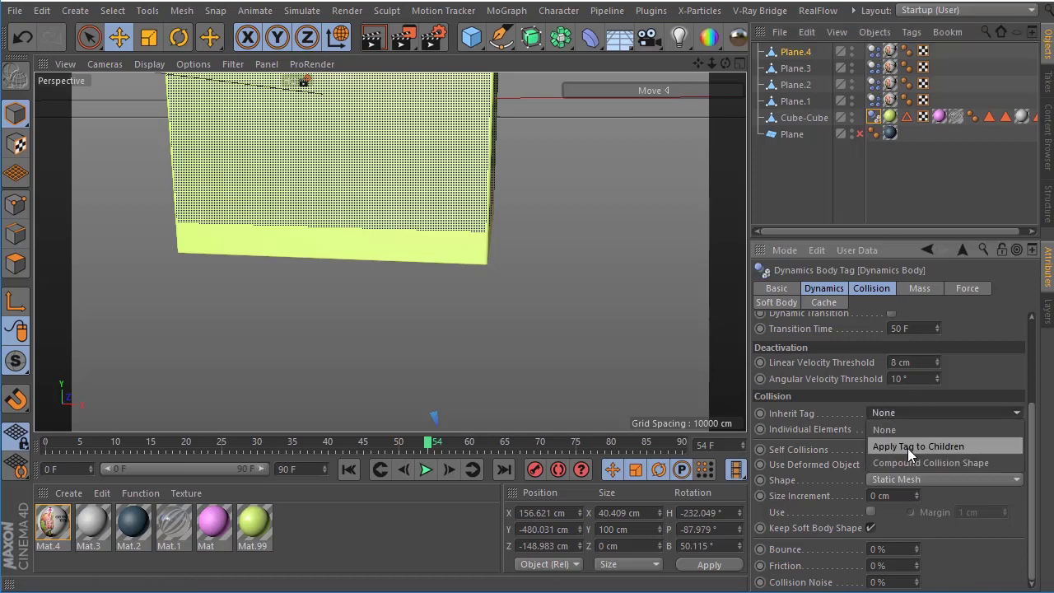
pyautogui.click(907, 447)
pyautogui.click(874, 101)
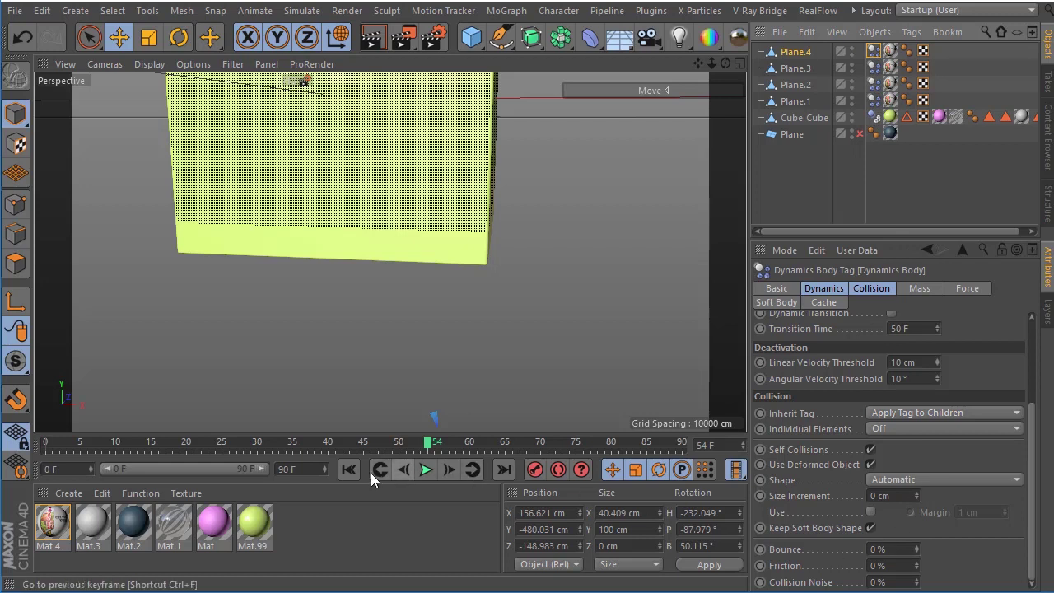
# Replay the simulation from frame 0, frame the yellow box, and render a preview at frame 89
pyautogui.click(348, 469)
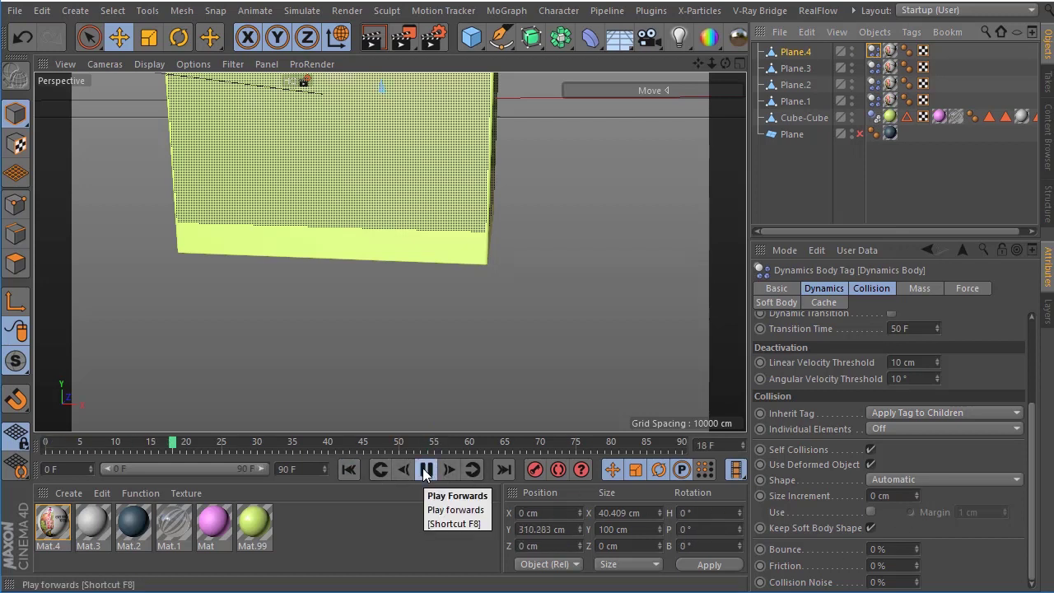
pyautogui.click(424, 471)
pyautogui.click(422, 468)
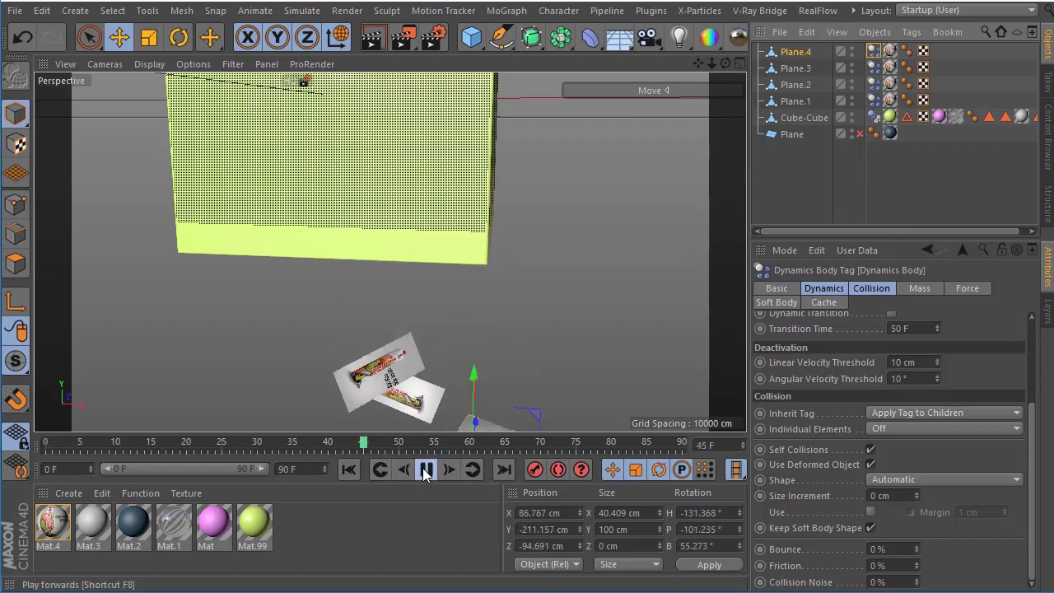
pyautogui.click(422, 467)
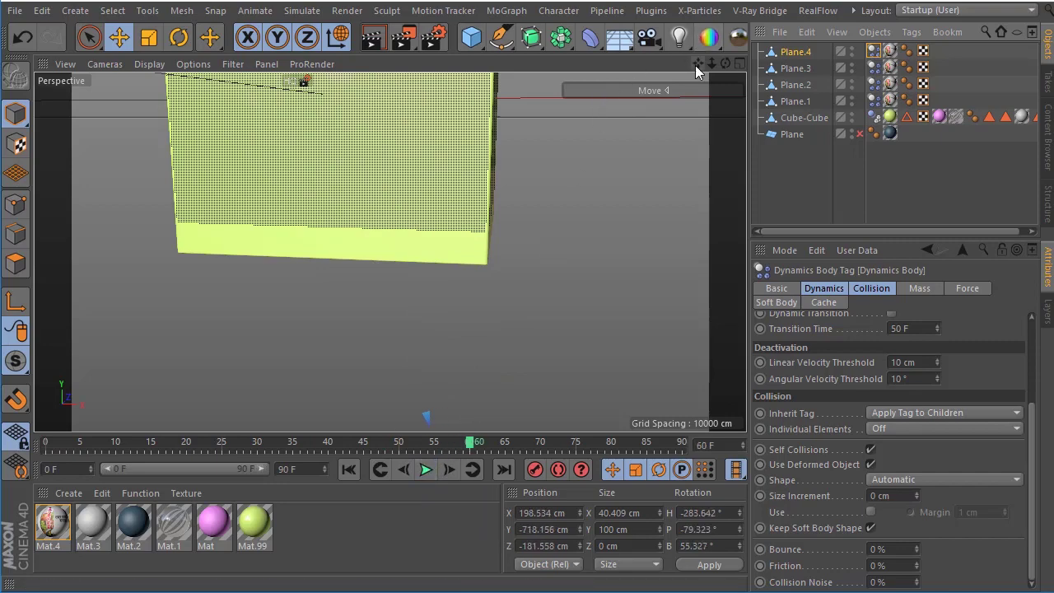
pyautogui.moveTo(698, 63); pyautogui.dragTo(390, 252)
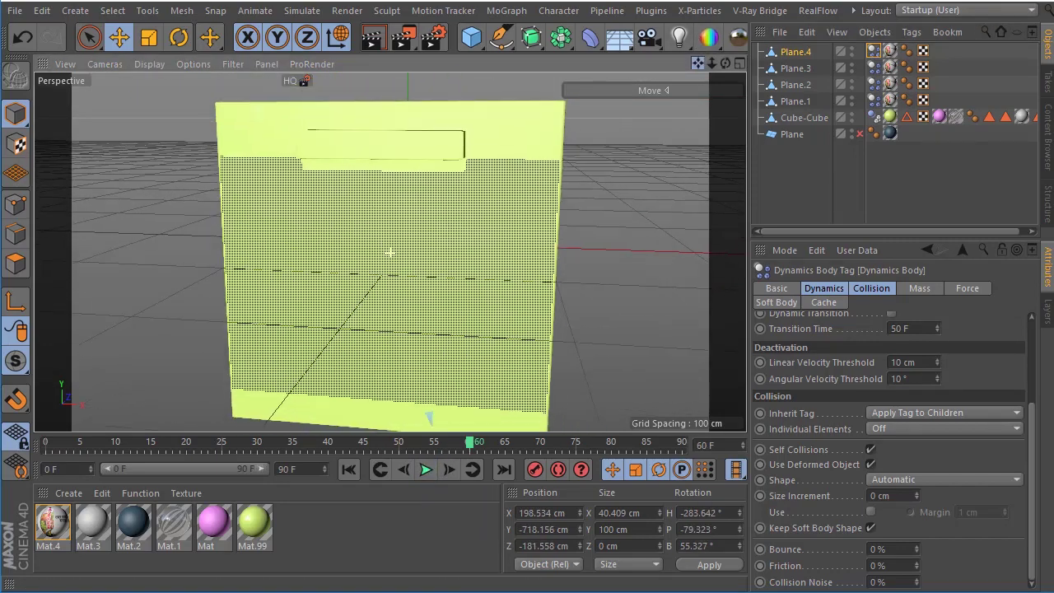
pyautogui.moveTo(713, 63); pyautogui.dragTo(388, 254)
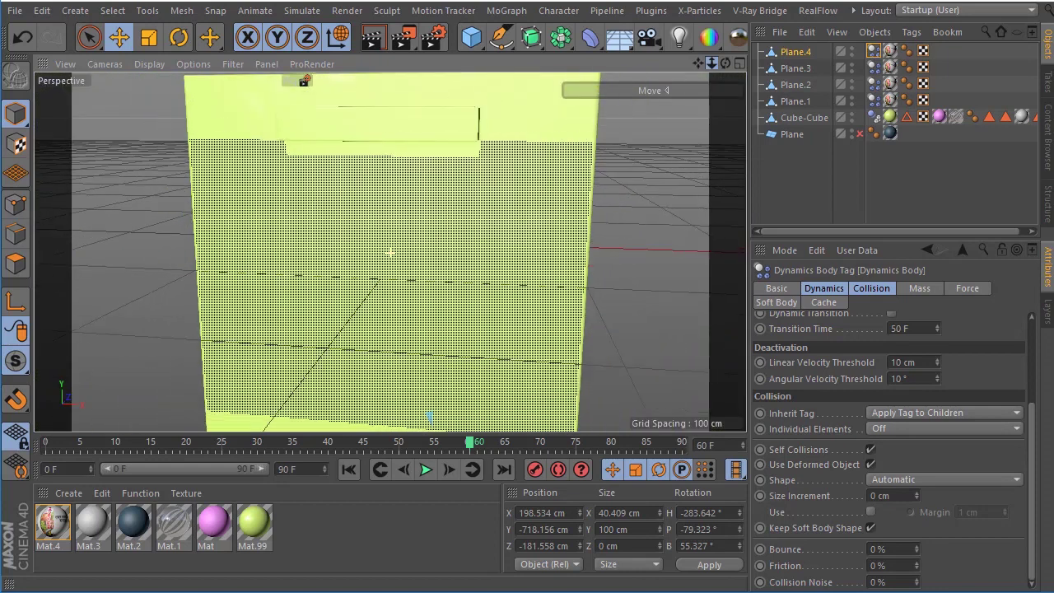
pyautogui.moveTo(726, 62); pyautogui.dragTo(376, 364)
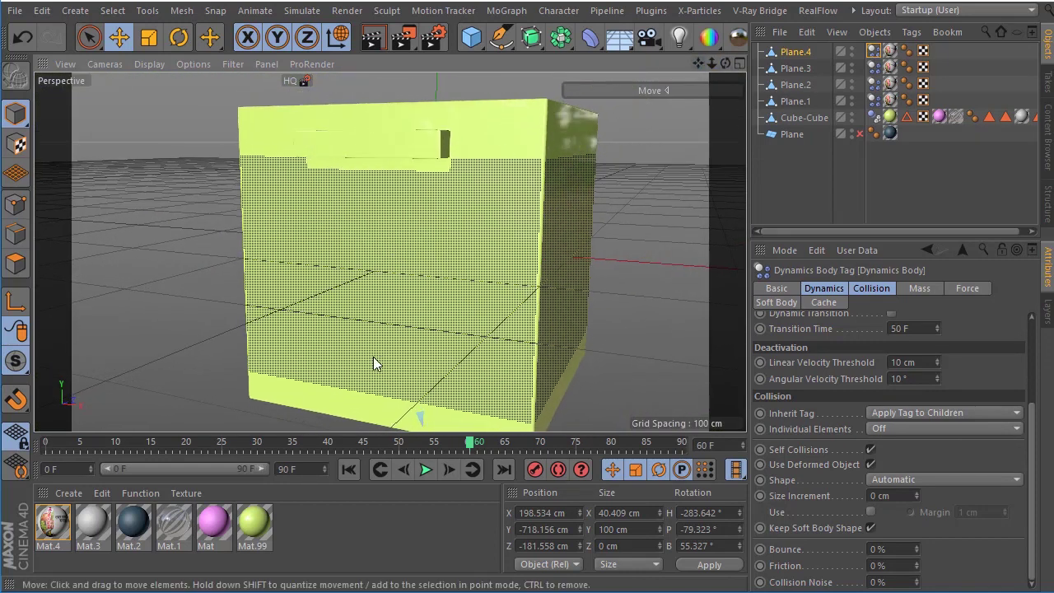
pyautogui.click(427, 469)
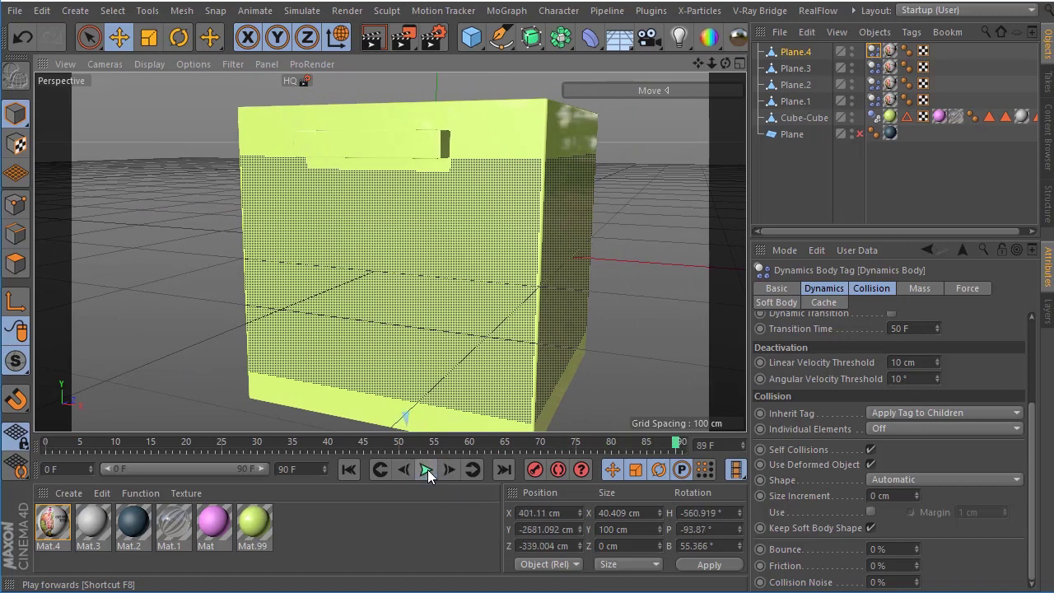
pyautogui.click(372, 37)
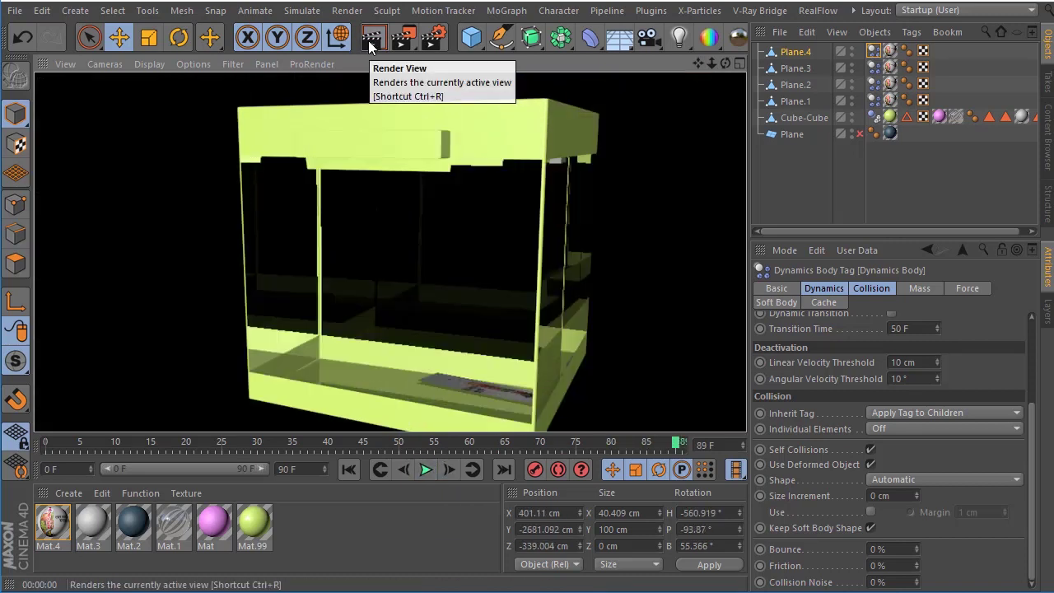
# Restart the simulation and render frame 33, before and after zooming in
pyautogui.click(348, 470)
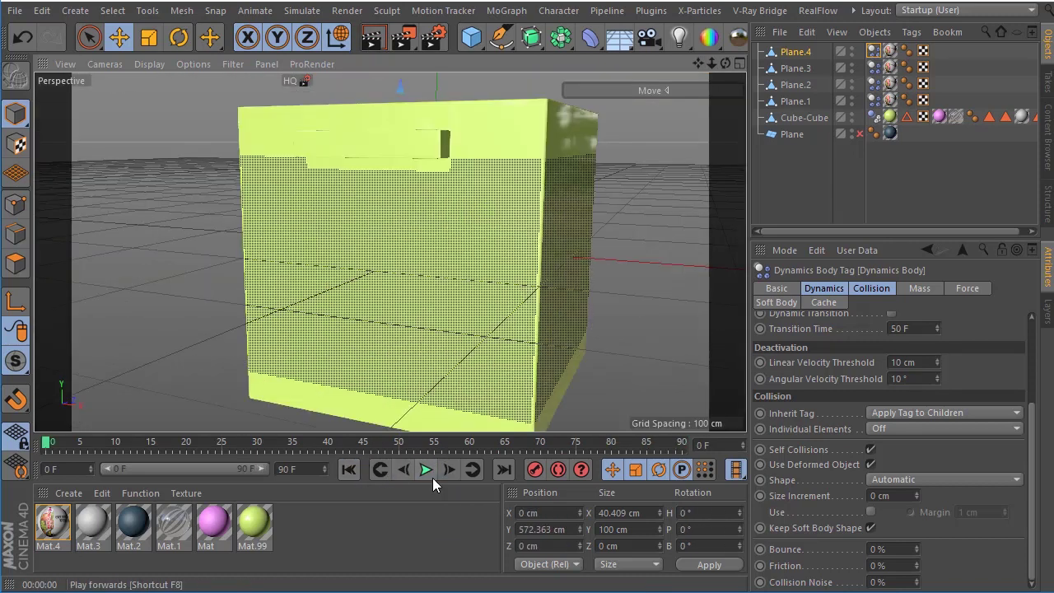
pyautogui.click(427, 470)
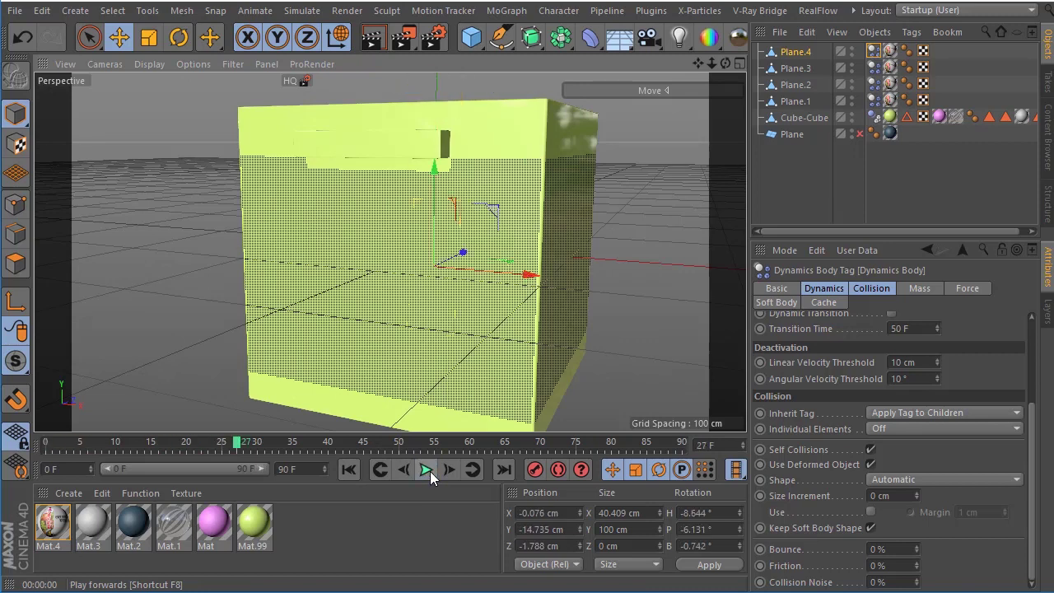
pyautogui.click(429, 470)
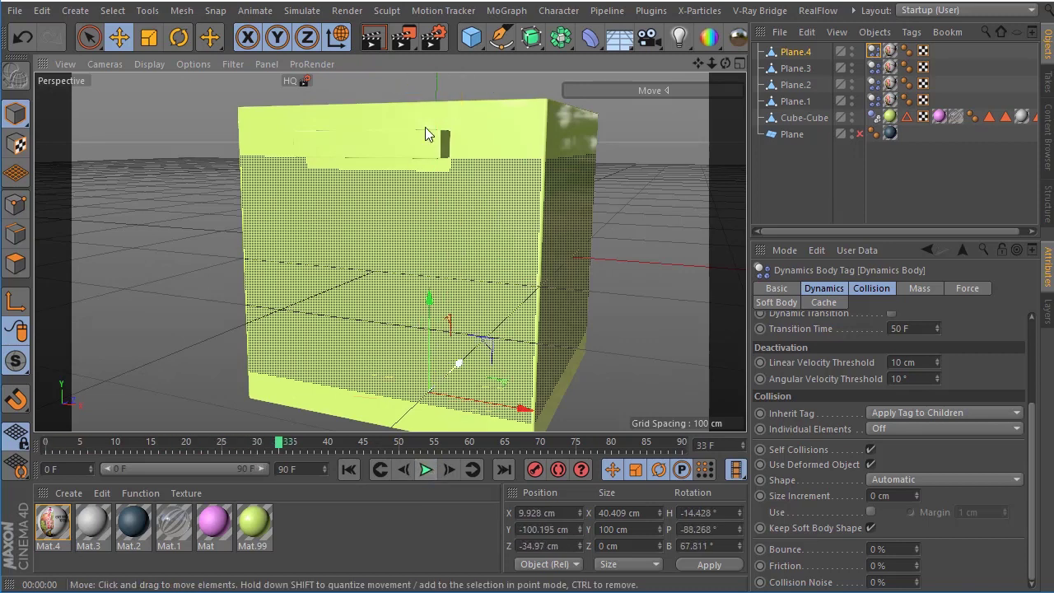
pyautogui.click(380, 41)
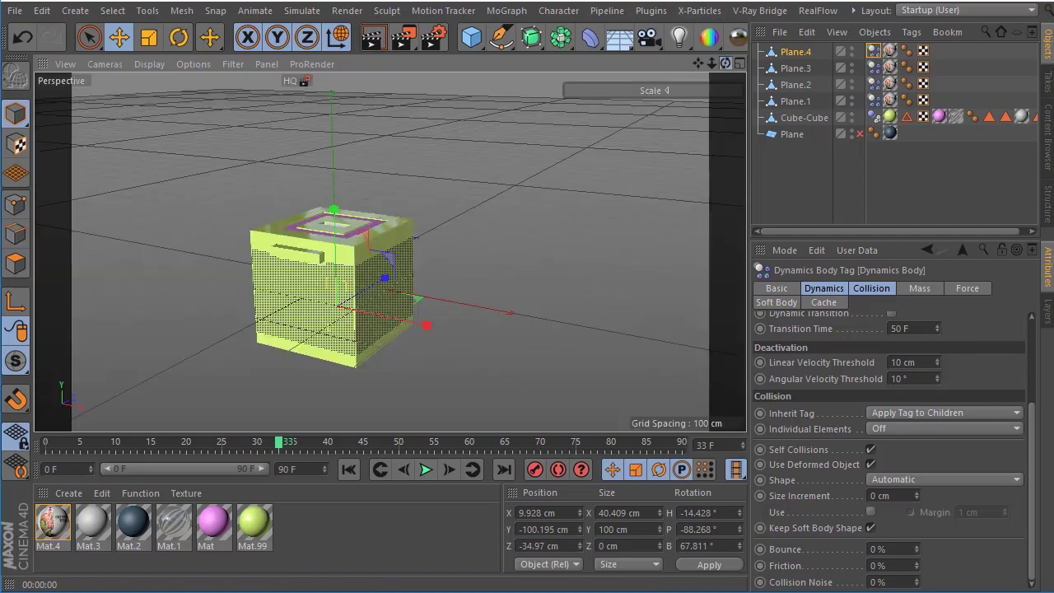
pyautogui.scroll(5, 395, 247)
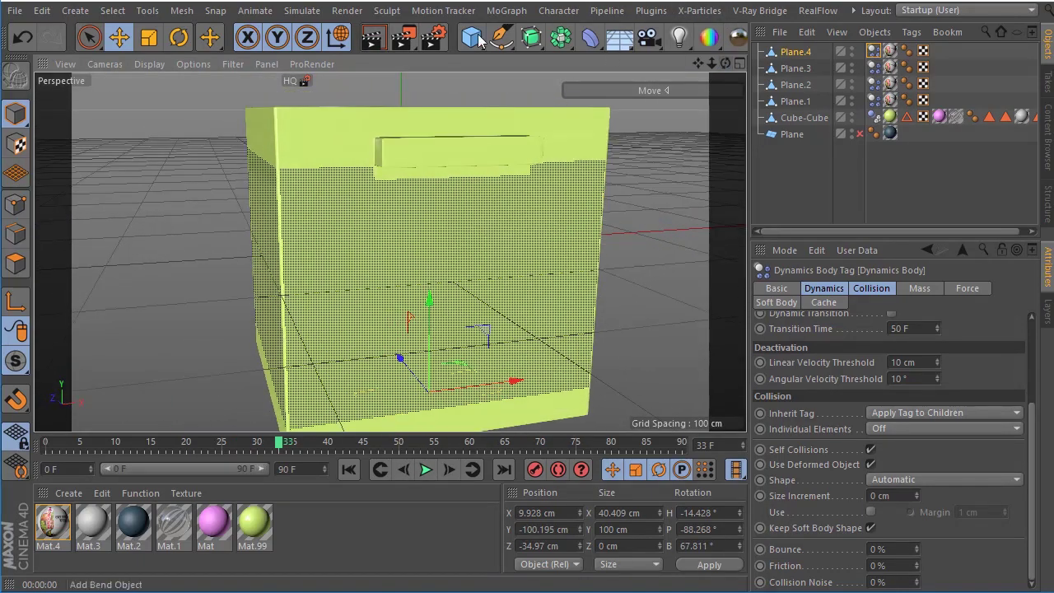
pyautogui.click(377, 40)
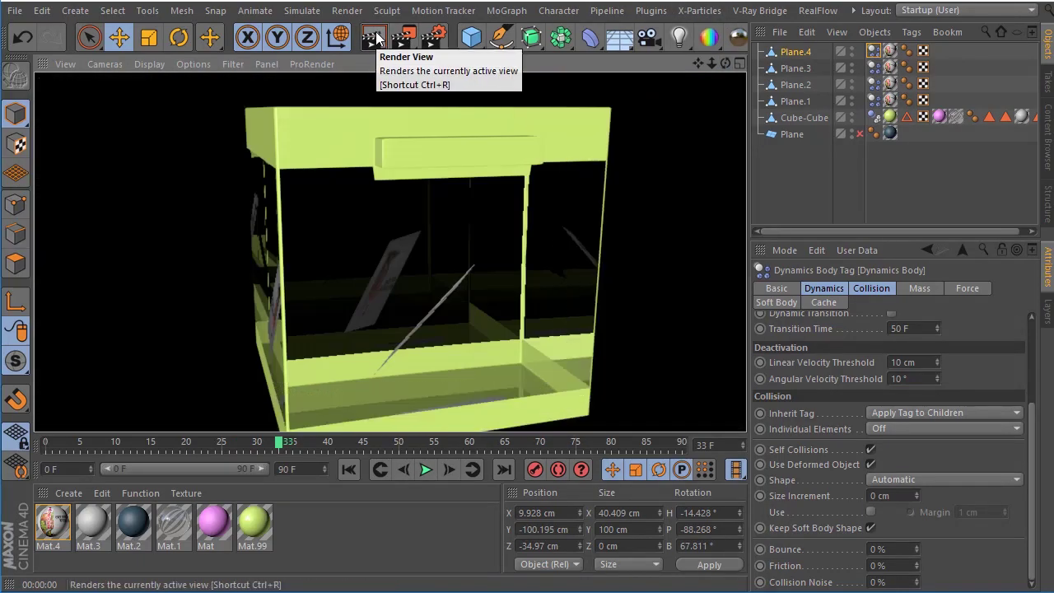
# Play the simulation on, pausing at frames 76 and 48, then select Cube-Cube
pyautogui.click(423, 471)
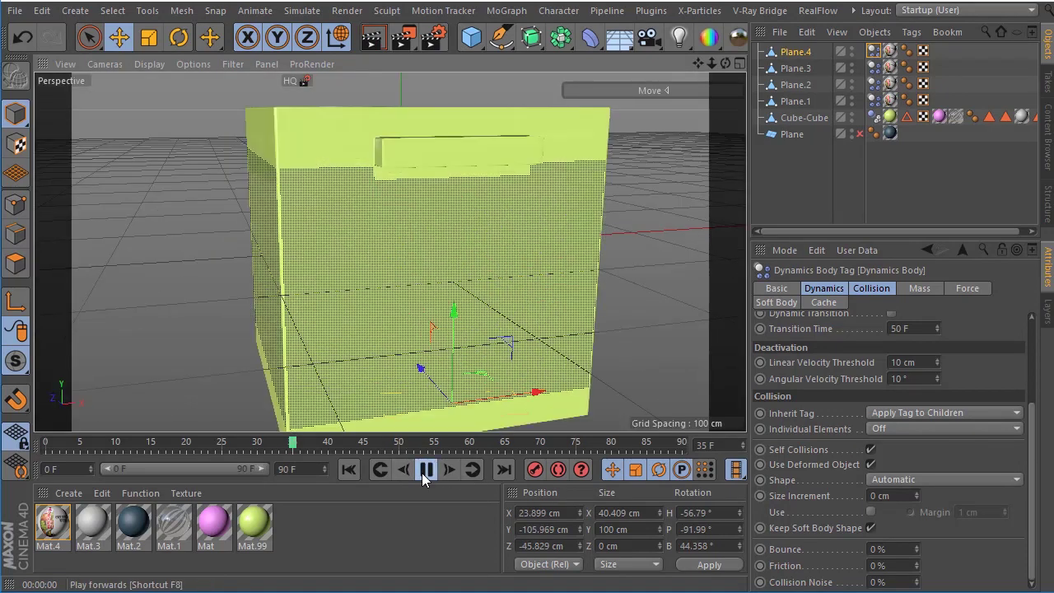
pyautogui.click(423, 471)
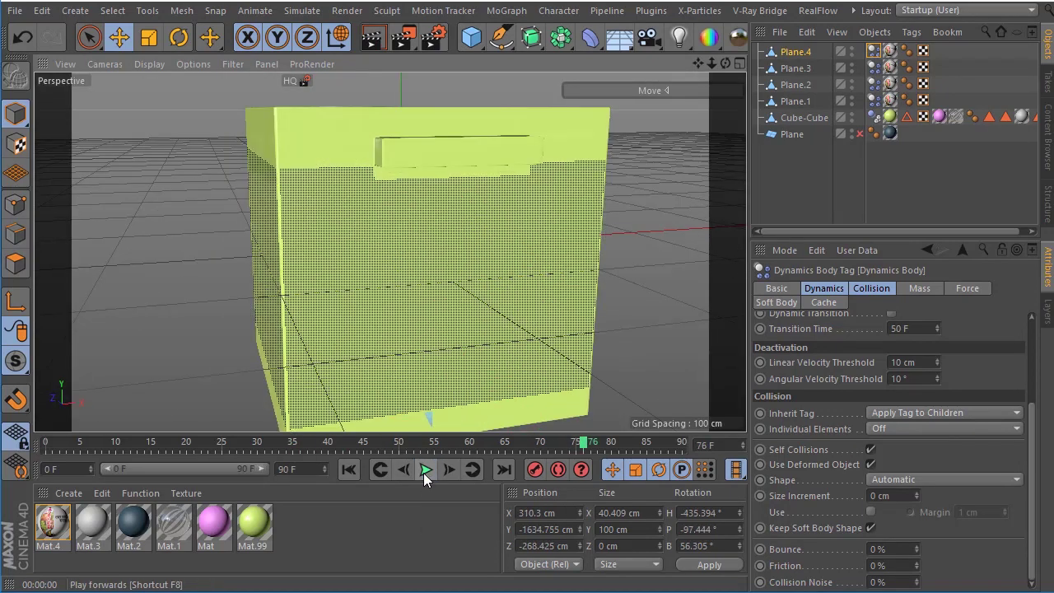
pyautogui.click(423, 471)
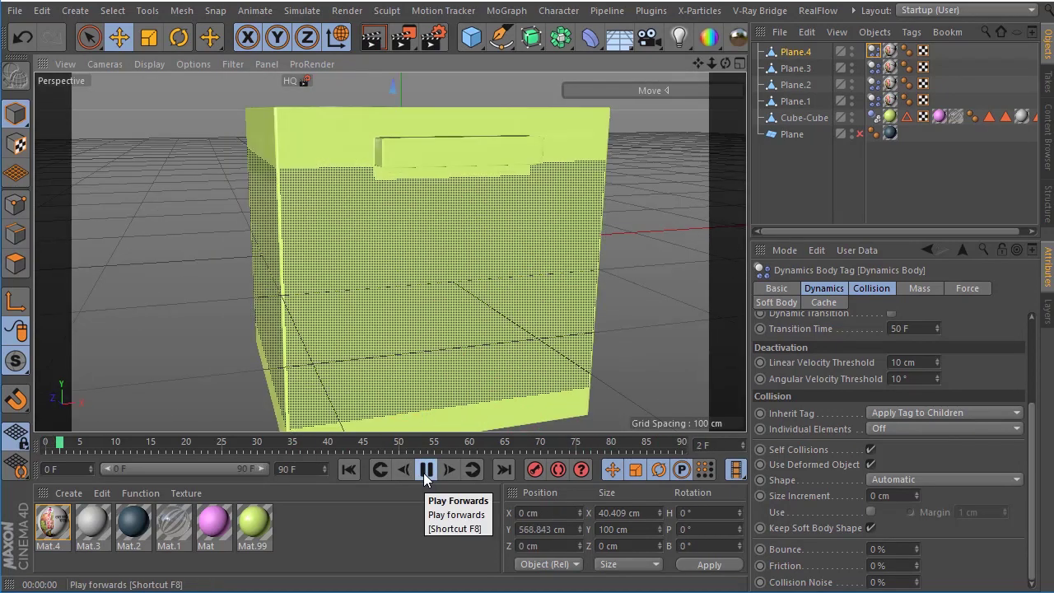
pyautogui.click(423, 471)
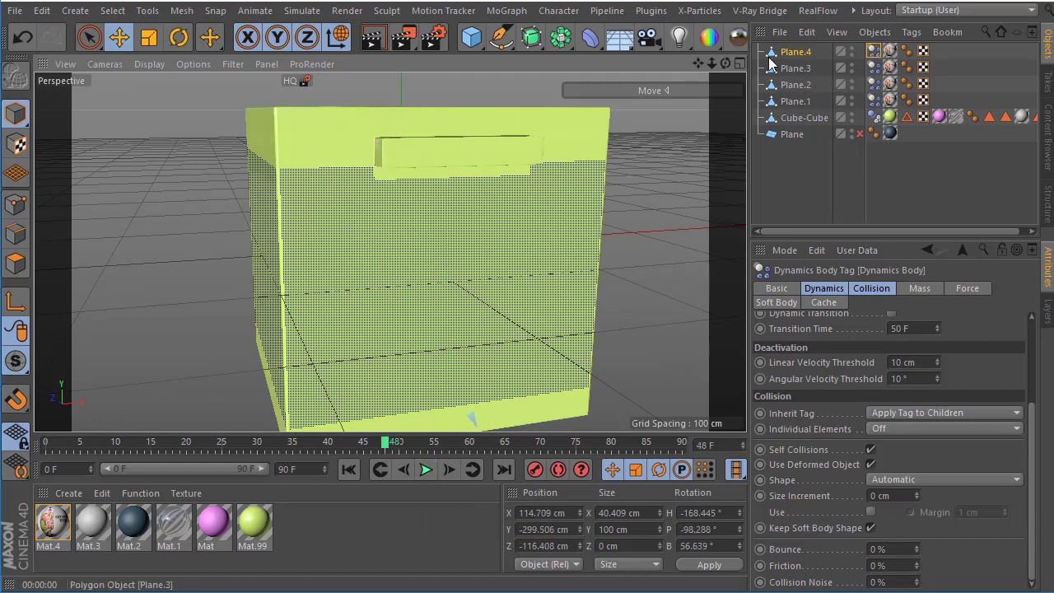
pyautogui.click(797, 118)
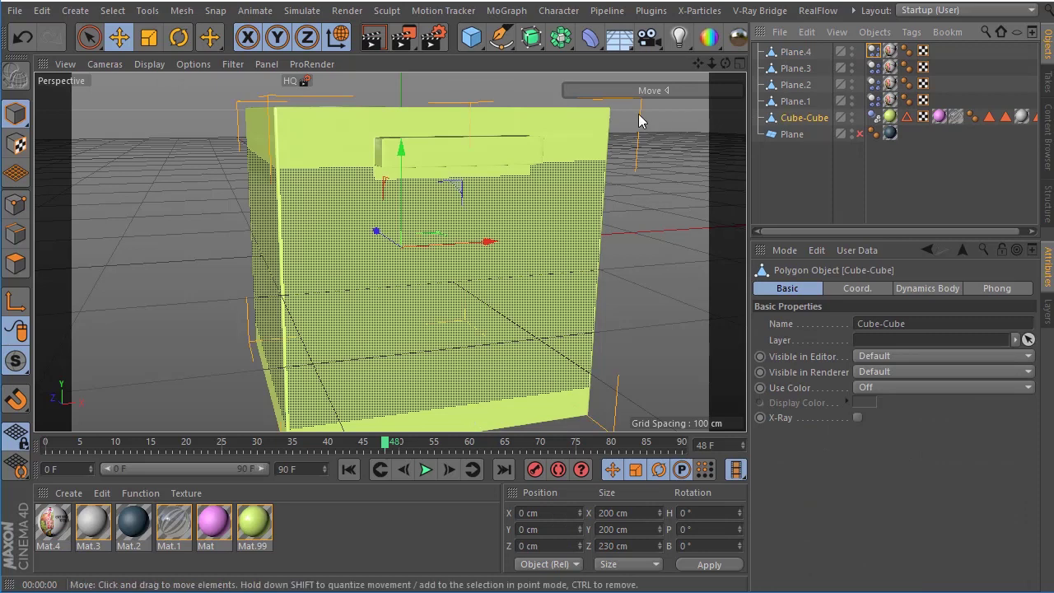
# Add a Cube primitive, flatten it to about 12.6 cm, and lower it toward the box's bottom
pyautogui.click(470, 37)
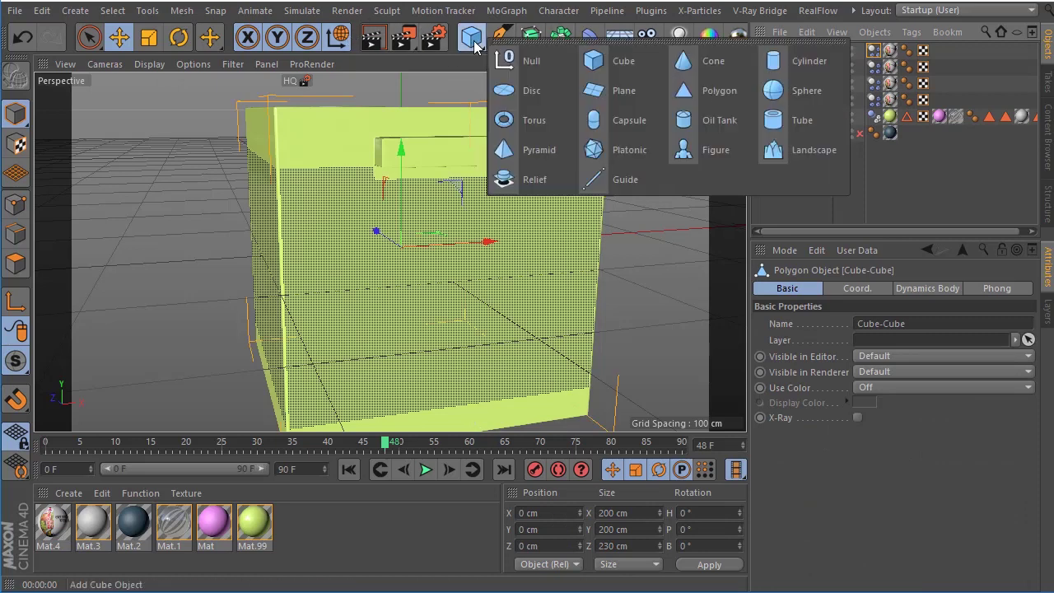
pyautogui.click(615, 62)
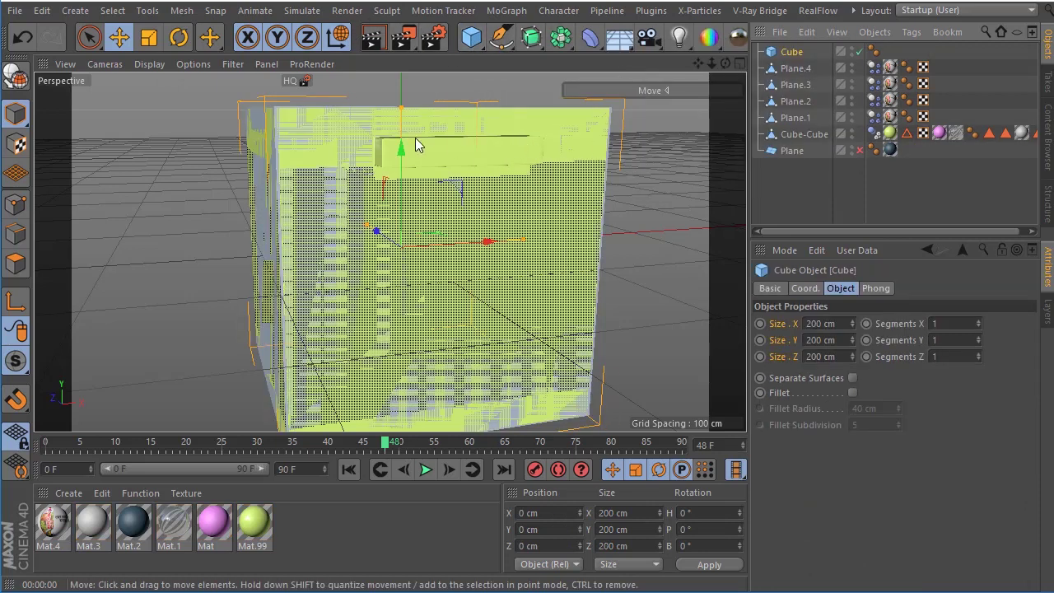
pyautogui.moveTo(403, 110); pyautogui.dragTo(411, 245)
pyautogui.moveTo(409, 164); pyautogui.dragTo(506, 392)
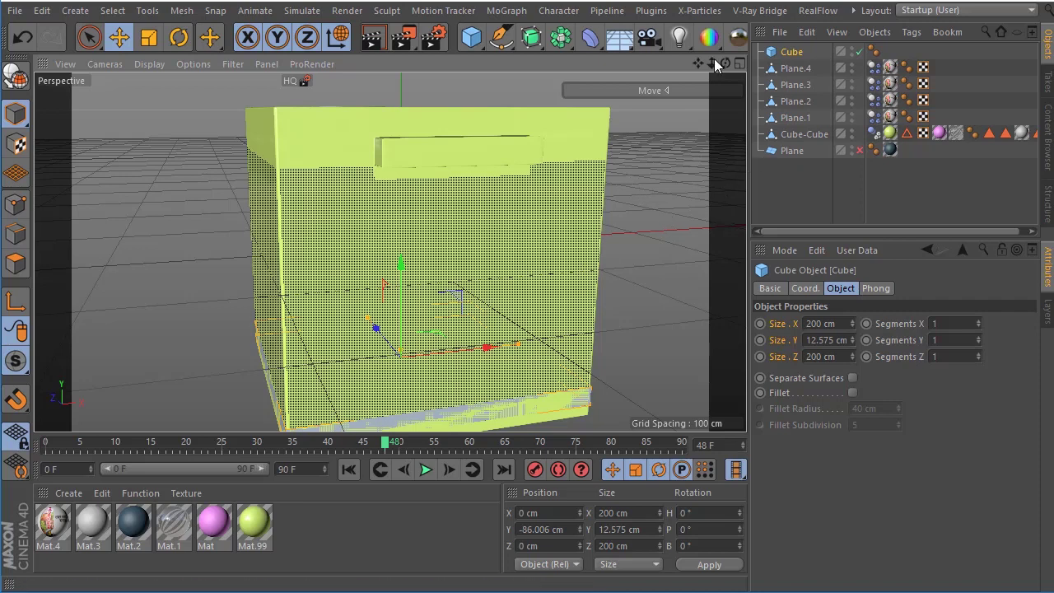
pyautogui.moveTo(711, 63)
pyautogui.mouseDown()
pyautogui.moveTo(726, 64)
pyautogui.moveTo(702, 66)
pyautogui.mouseUp()
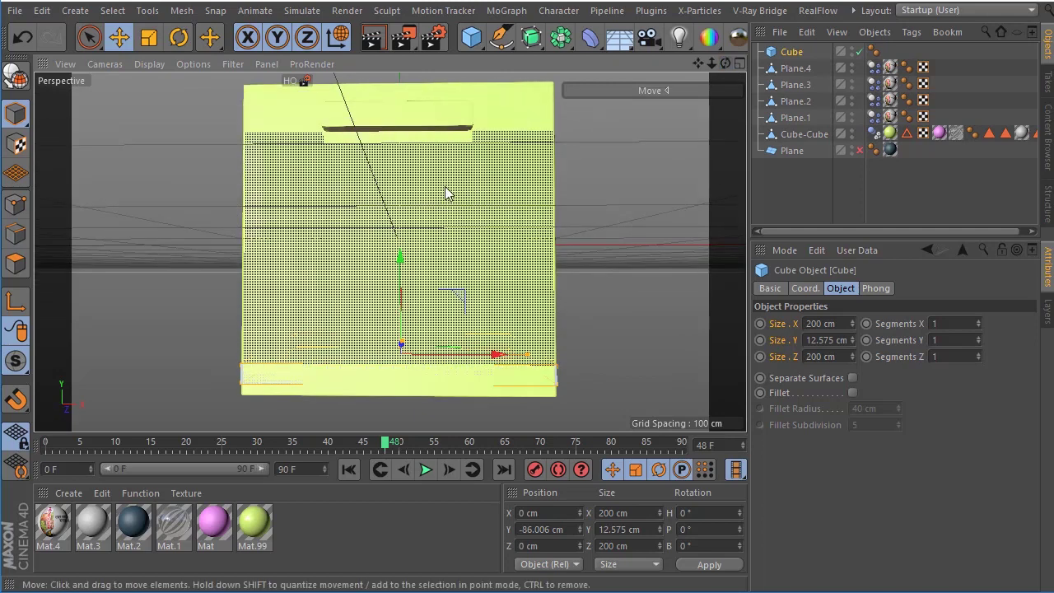
# In the front view, set the cube to Y -91.784 cm, 12.931 cm tall, make it editable, and list it below Cube-Cube
pyautogui.click(740, 63)
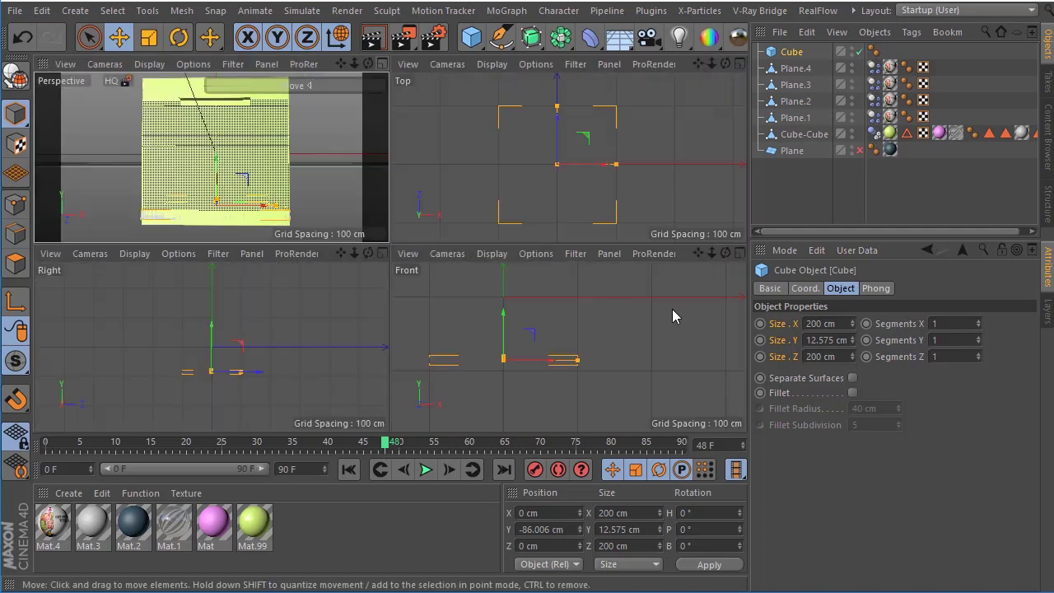
pyautogui.click(740, 253)
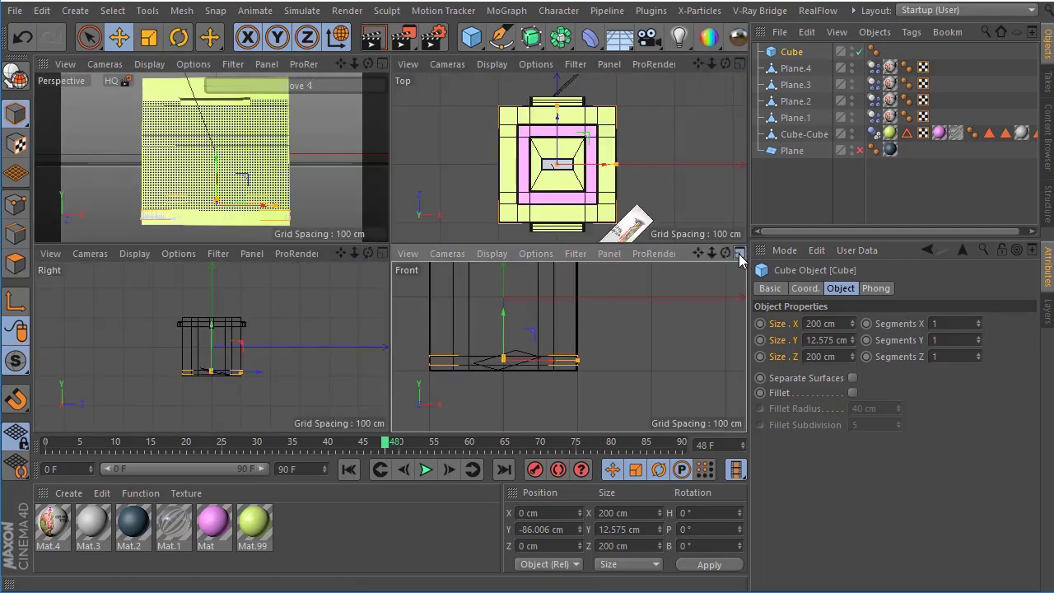
pyautogui.moveTo(252, 187); pyautogui.dragTo(251, 213)
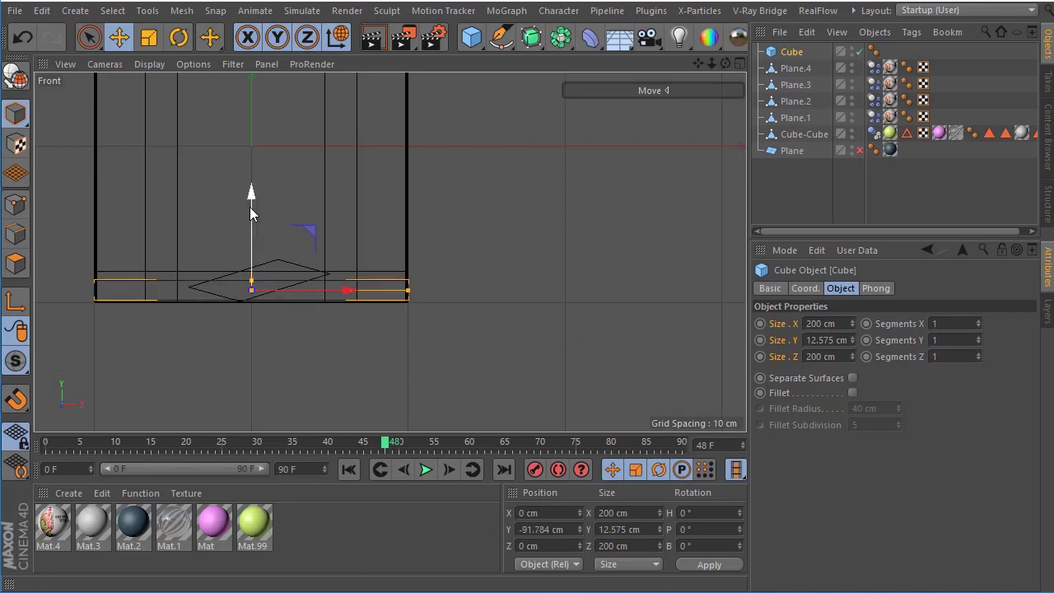
pyautogui.moveTo(251, 280); pyautogui.dragTo(251, 278)
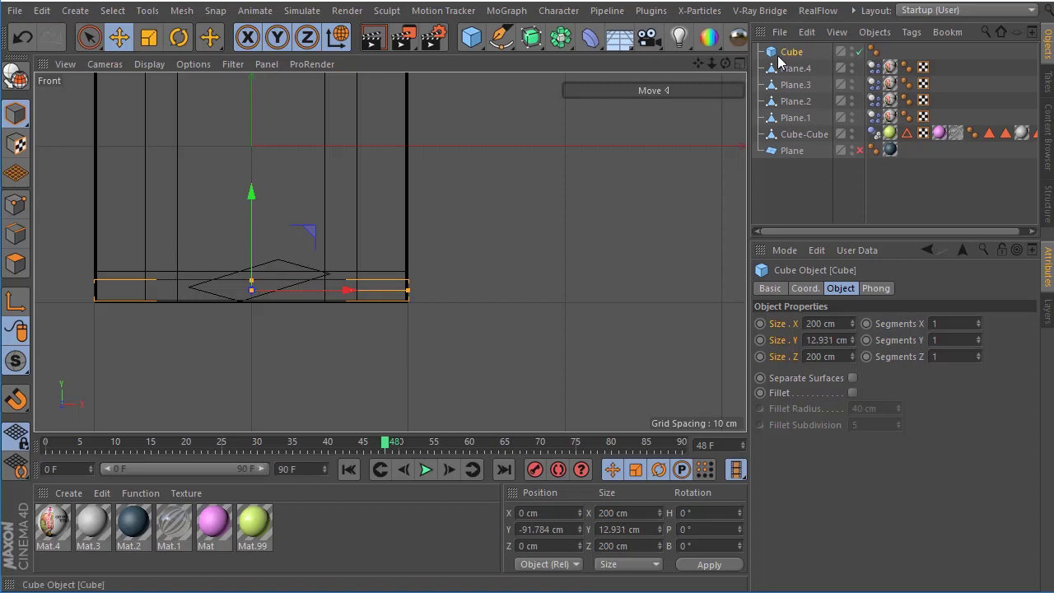
pyautogui.click(15, 75)
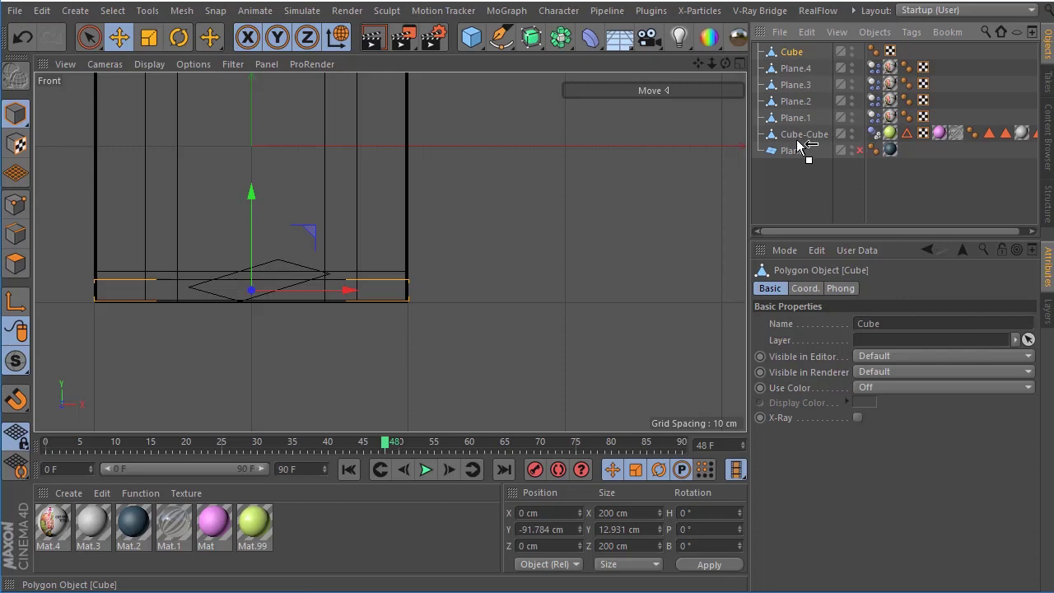
pyautogui.moveTo(797, 145); pyautogui.dragTo(798, 145)
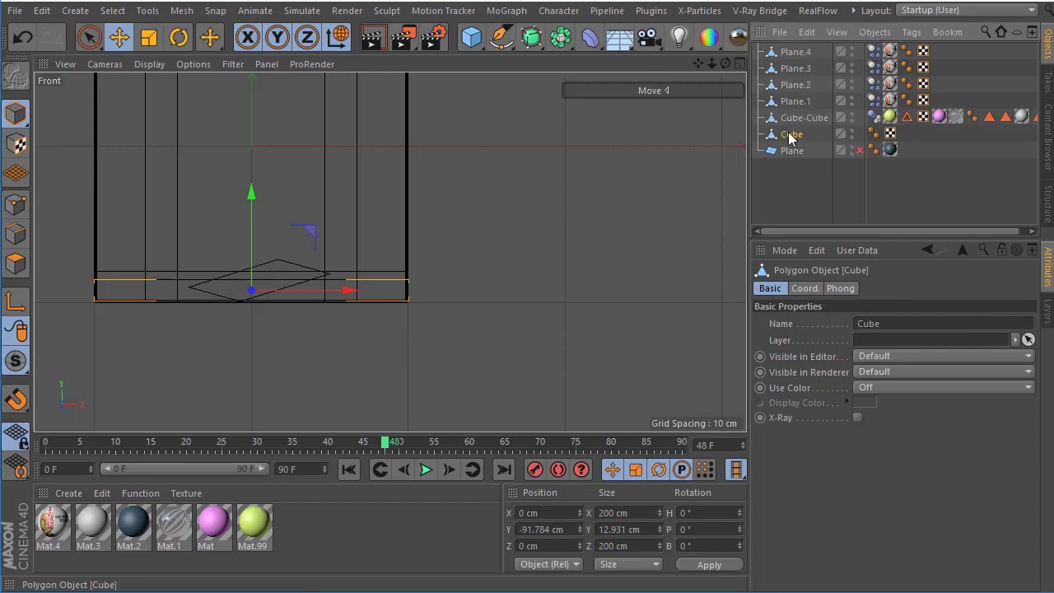
# Add a Collider Body tag to Cube and play the simulation to test collisions
pyautogui.rightClick(789, 138)
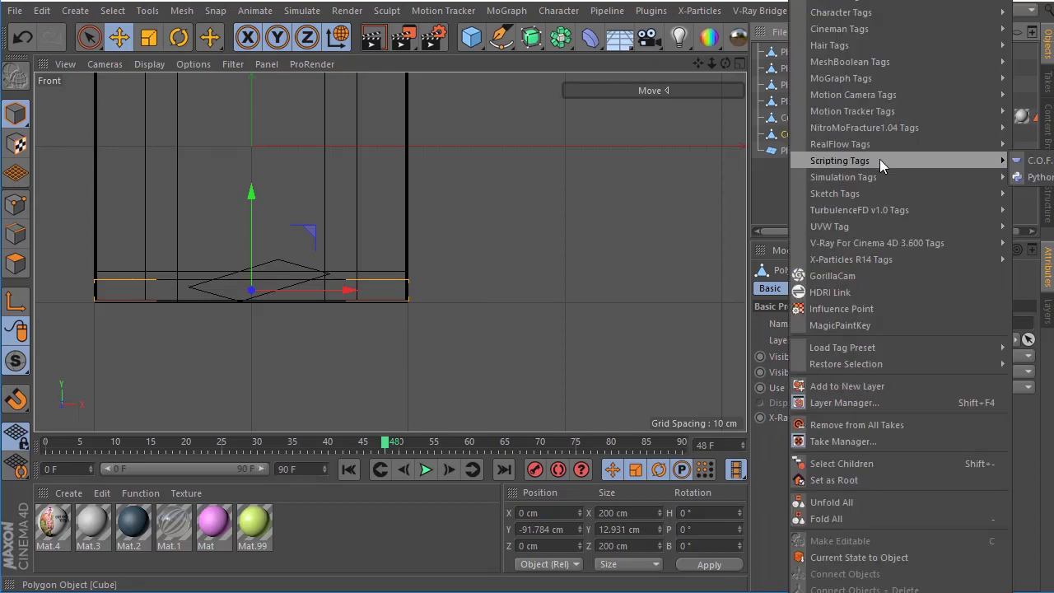
pyautogui.moveTo(843, 177)
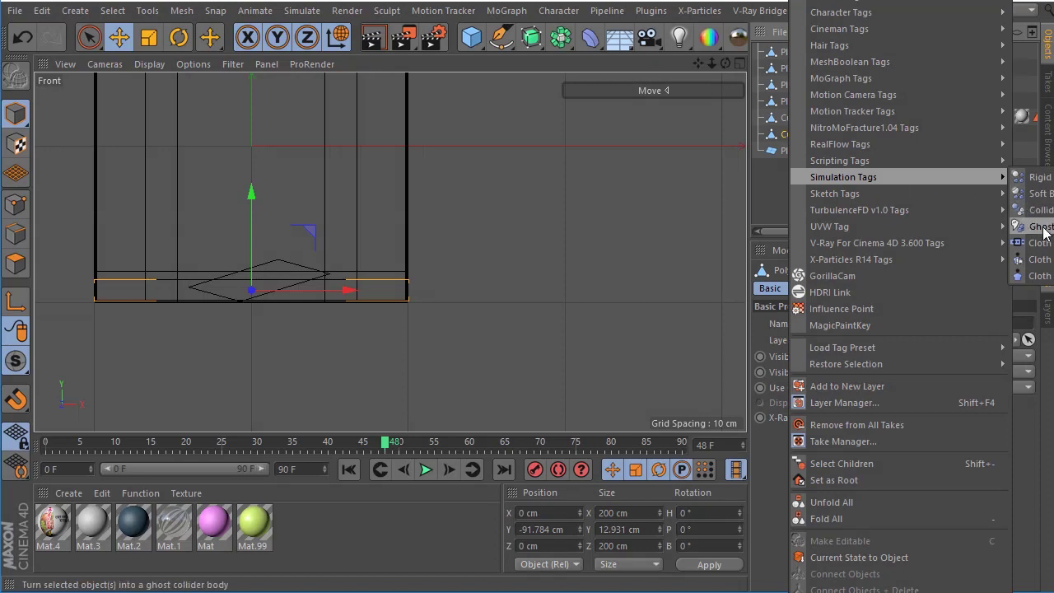
pyautogui.click(1042, 210)
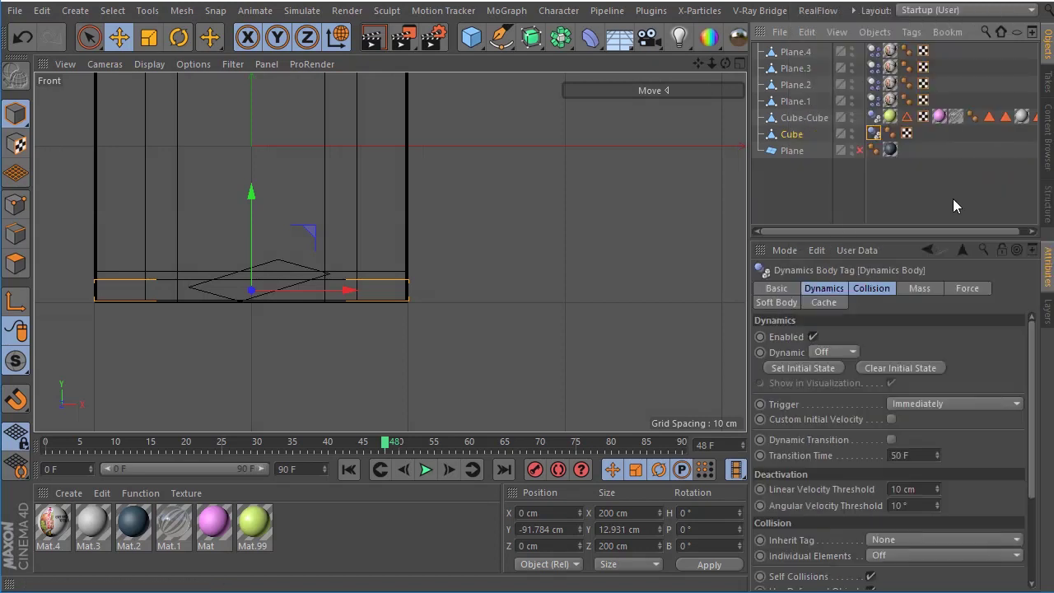
pyautogui.click(426, 468)
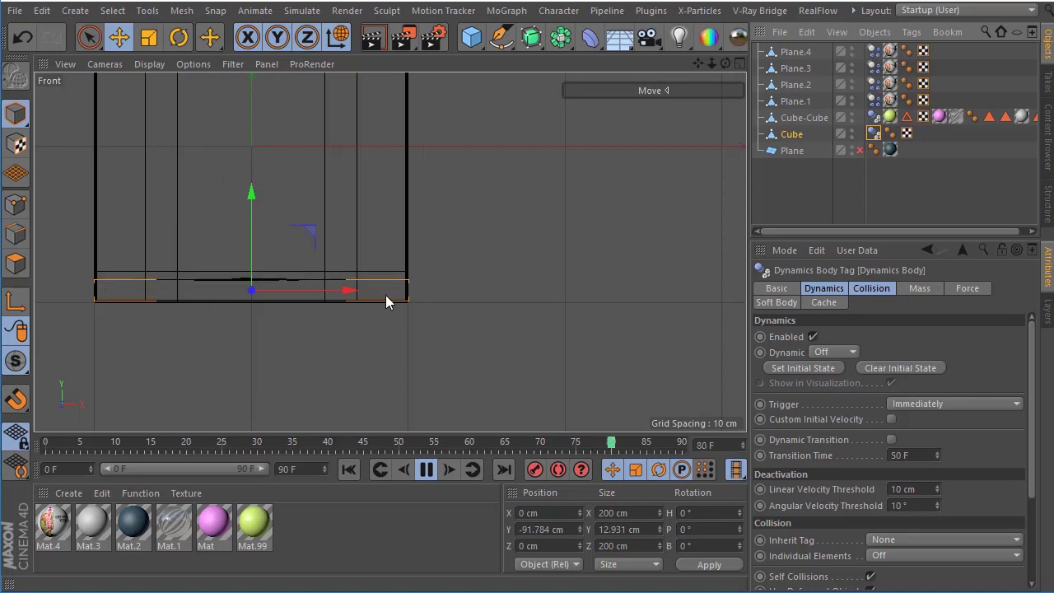
# In the Perspective view, render frame 69 to confirm the planes land inside the box
pyautogui.click(739, 63)
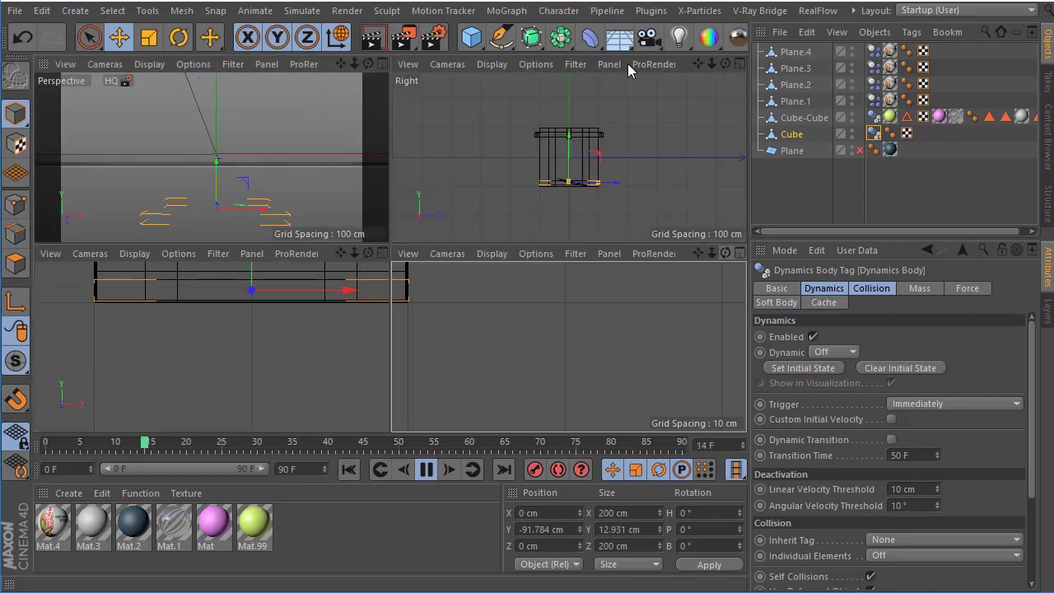
pyautogui.click(381, 63)
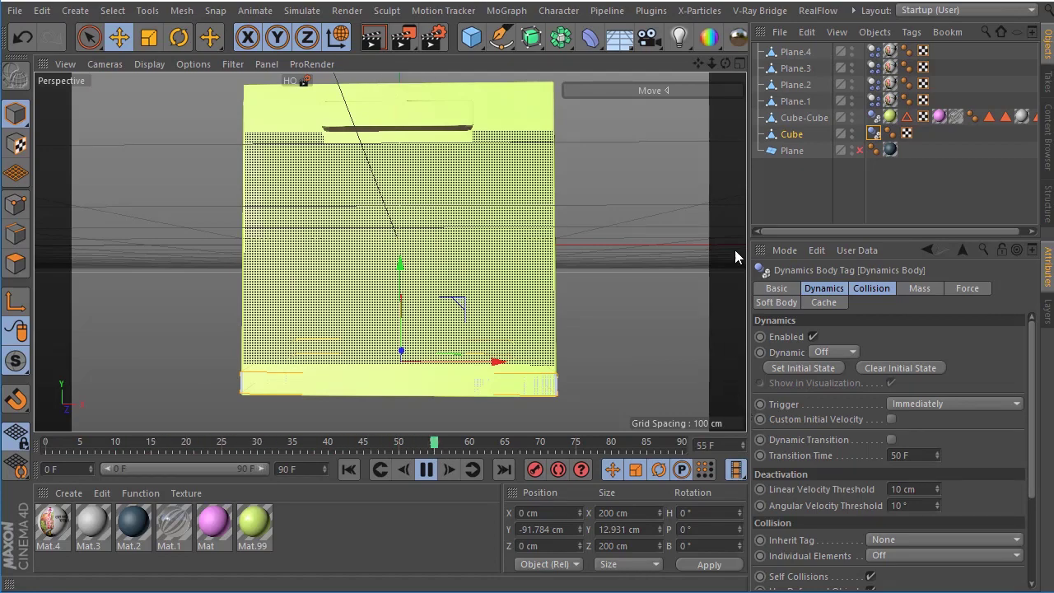
pyautogui.moveTo(726, 64)
pyautogui.mouseDown()
pyautogui.moveTo(700, 78)
pyautogui.moveTo(717, 74)
pyautogui.mouseUp()
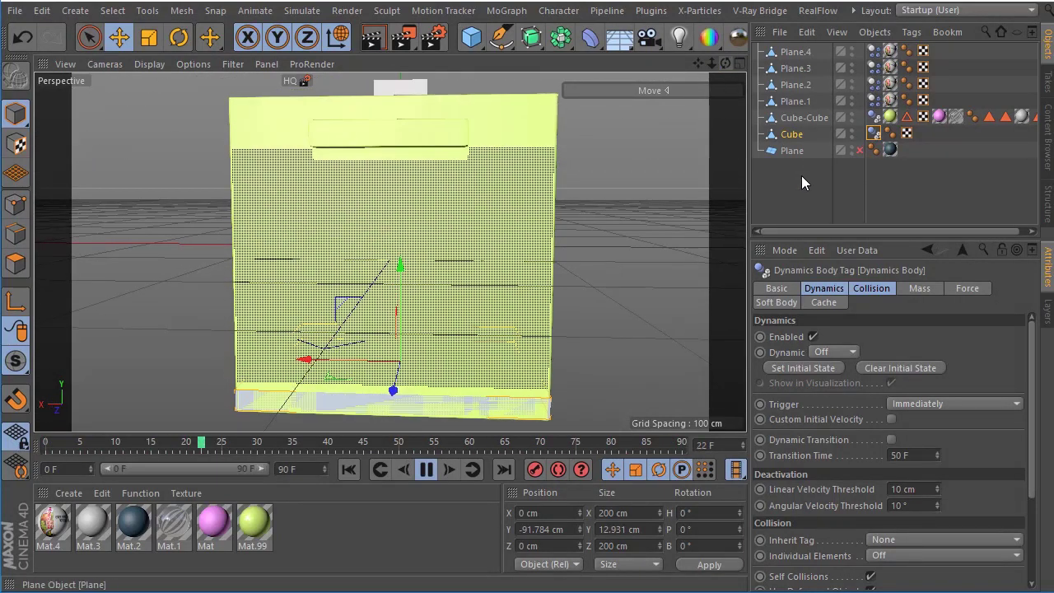
pyautogui.click(373, 37)
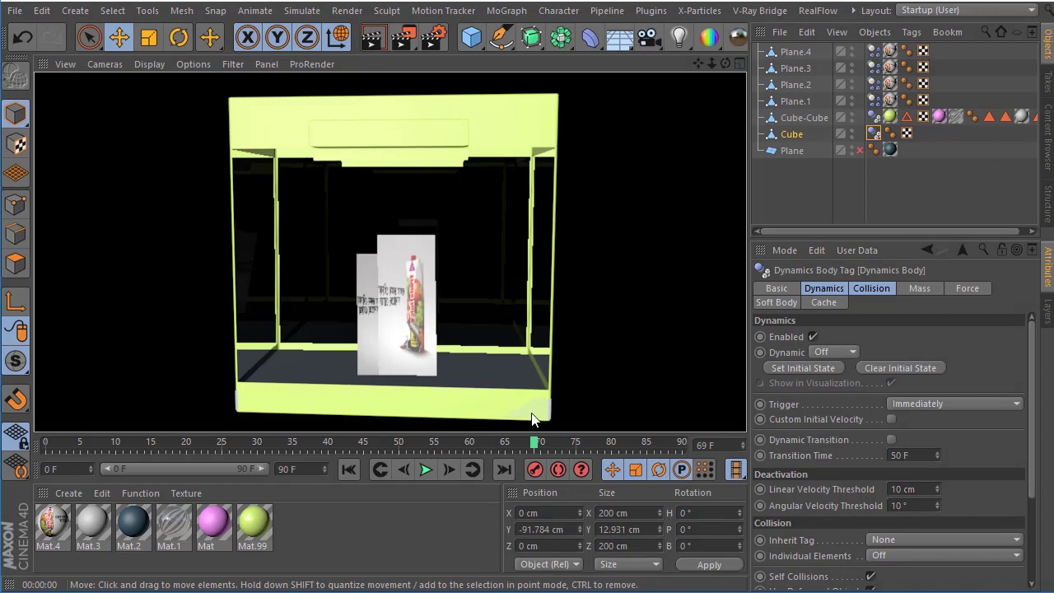
pyautogui.click(793, 138)
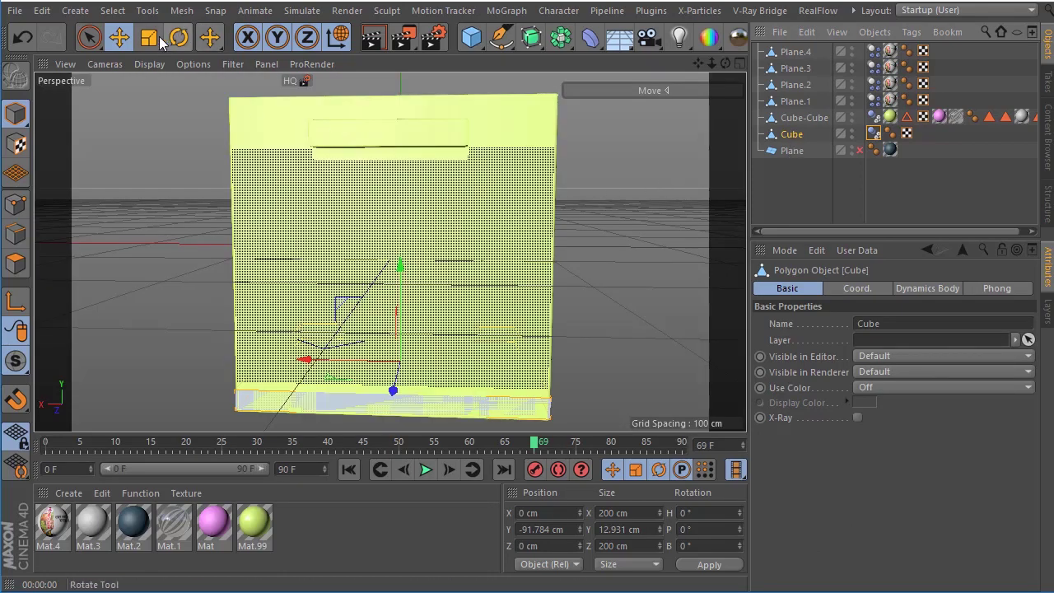
# Scale the floor Cube down to 196.2 cm wide and test-render the glass box
pyautogui.click(151, 37)
pyautogui.moveTo(669, 186); pyautogui.dragTo(663, 182)
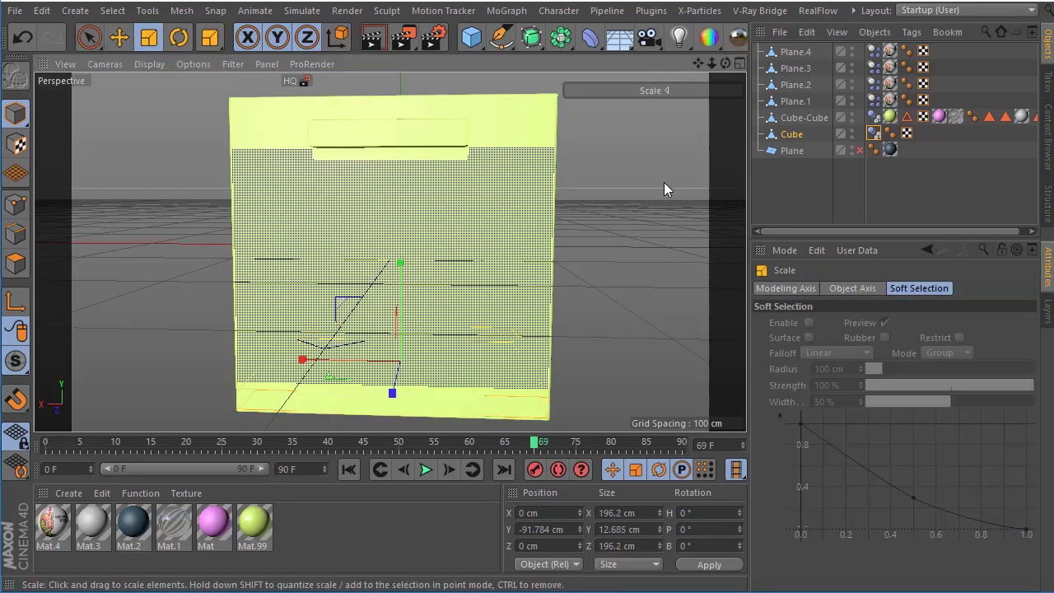
pyautogui.keyDown('alt'); pyautogui.moveTo(400, 363); pyautogui.dragTo(527, 375); pyautogui.keyUp('alt')
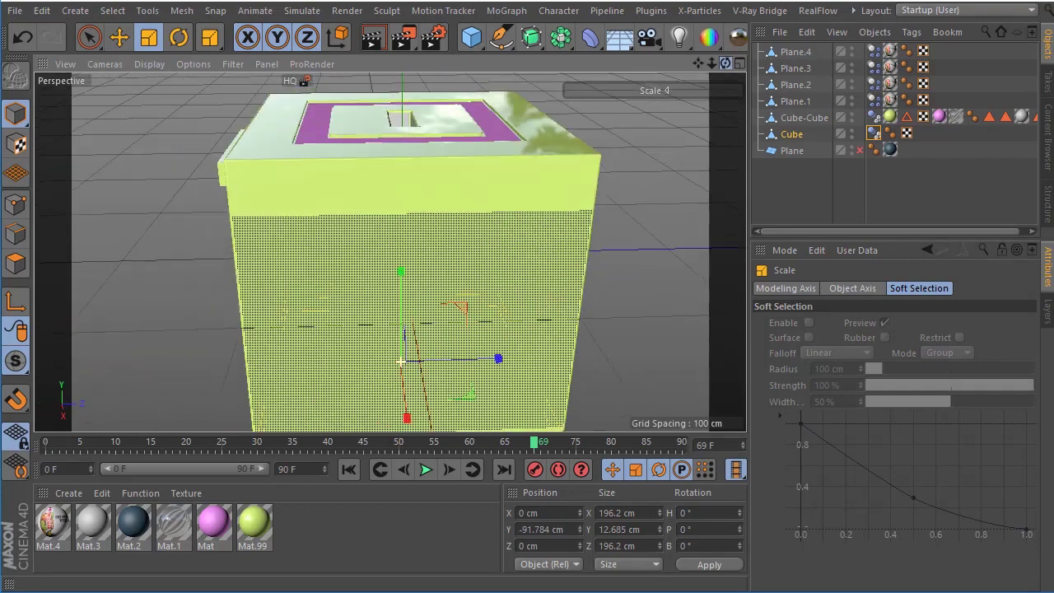
pyautogui.click(426, 469)
pyautogui.click(373, 37)
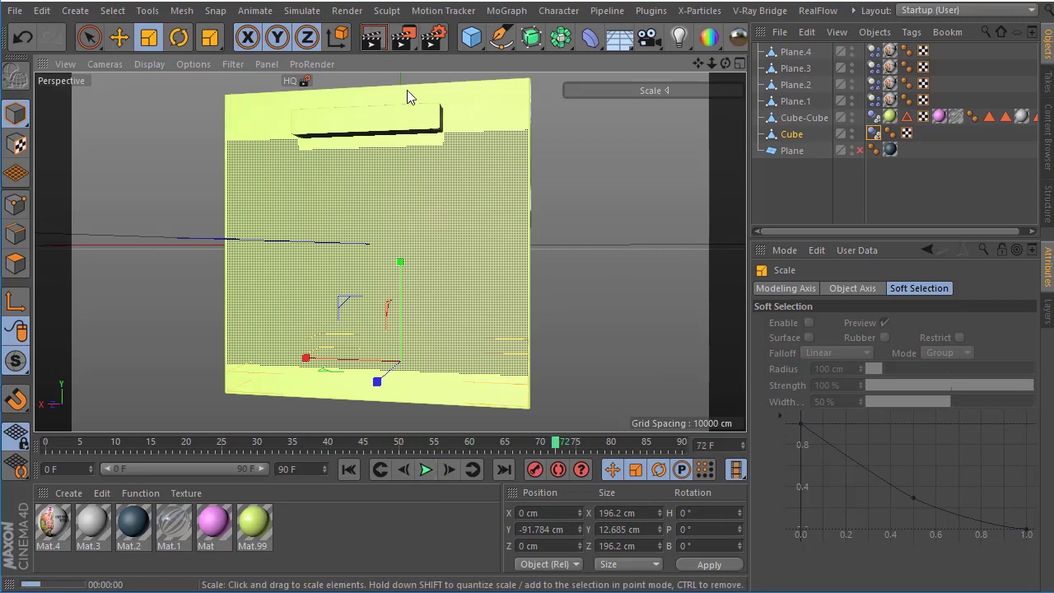
pyautogui.moveTo(725, 66); pyautogui.dragTo(725, 82)
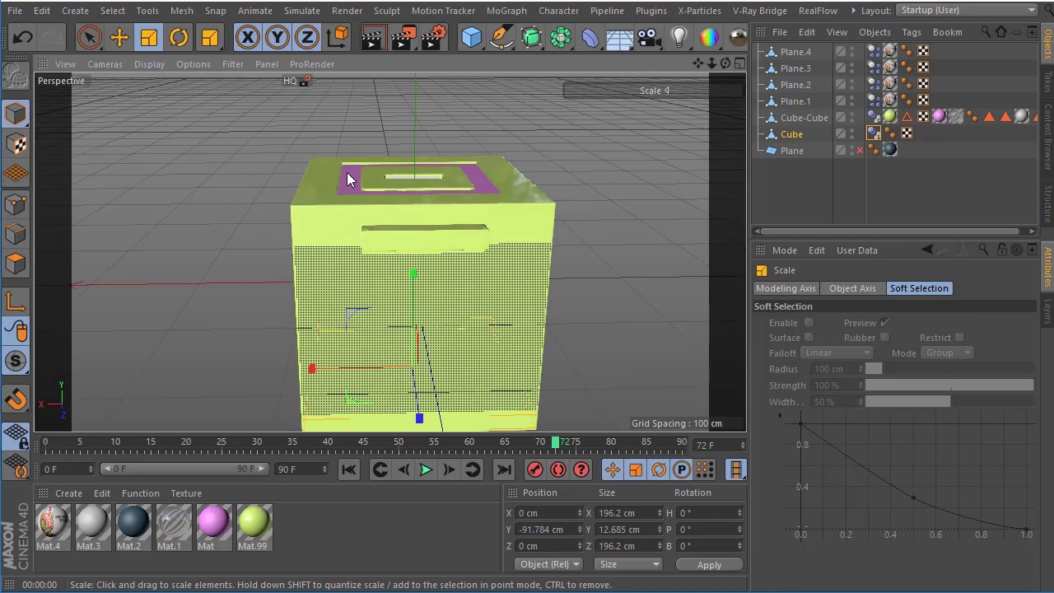
pyautogui.moveTo(698, 63)
pyautogui.mouseDown()
pyautogui.moveTo(698, 77)
pyautogui.moveTo(721, 70)
pyautogui.moveTo(716, 79)
pyautogui.moveTo(642, 71)
pyautogui.mouseUp()
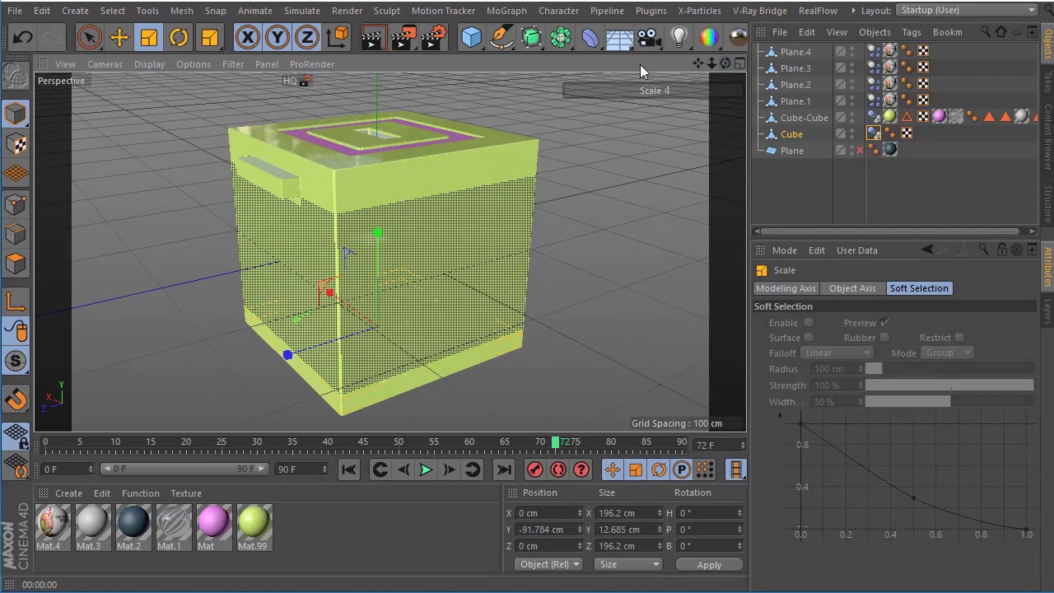
pyautogui.click(371, 37)
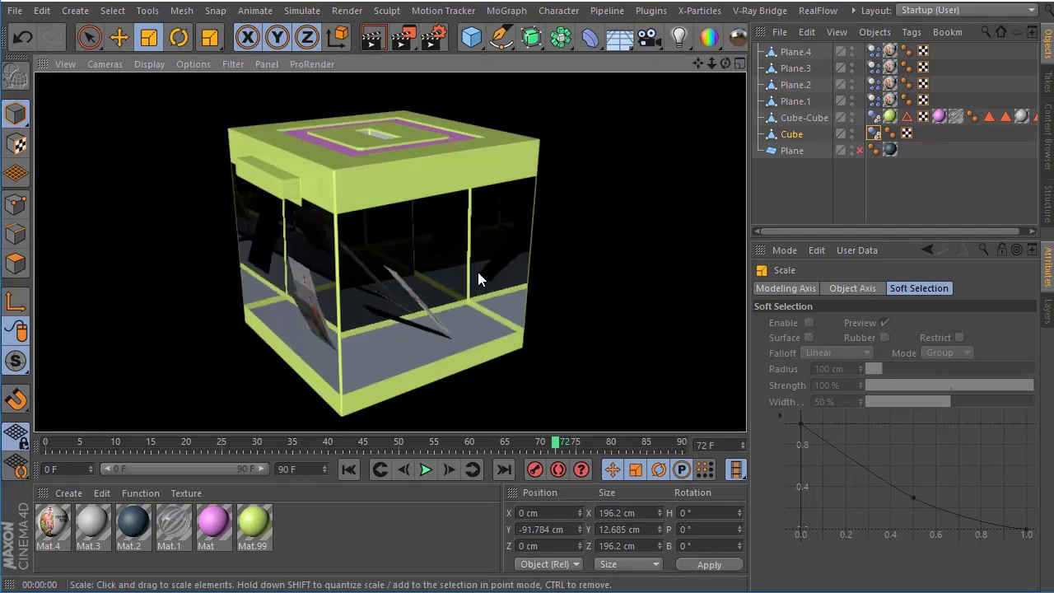
pyautogui.click(324, 541)
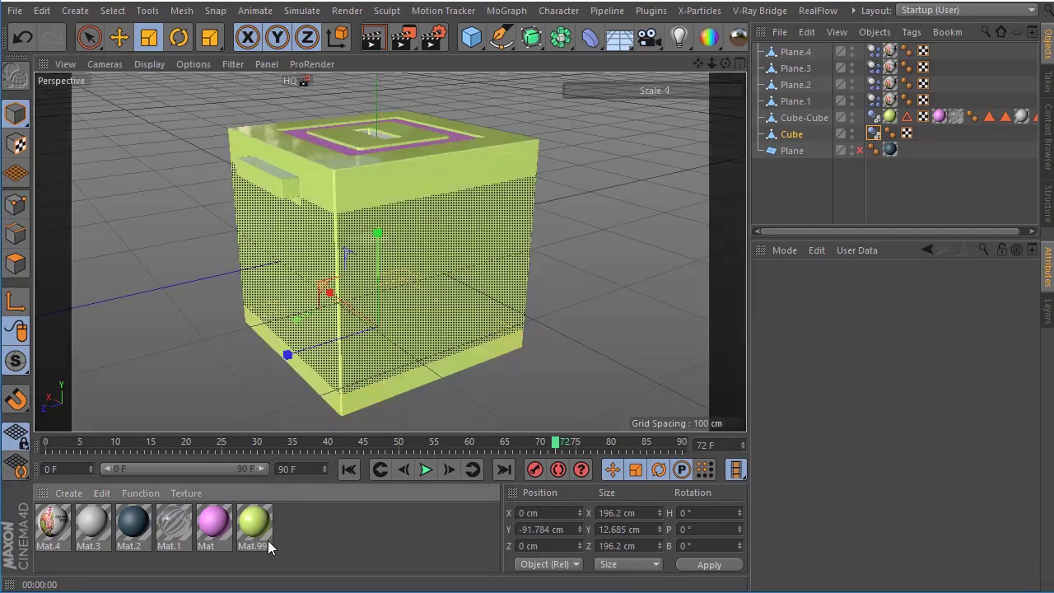
# Apply the Mat.99 material to the floor Cube and render to check it
pyautogui.moveTo(250, 527); pyautogui.dragTo(737, 187)
pyautogui.moveTo(788, 142); pyautogui.dragTo(791, 139)
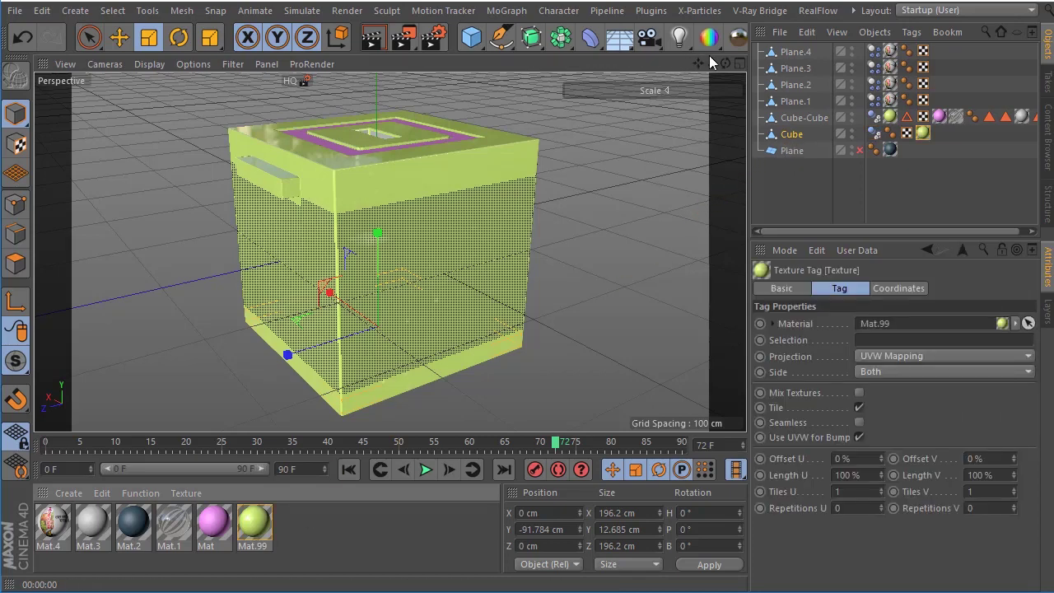
pyautogui.moveTo(725, 64)
pyautogui.mouseDown()
pyautogui.moveTo(725, 41)
pyautogui.moveTo(724, 78)
pyautogui.mouseUp()
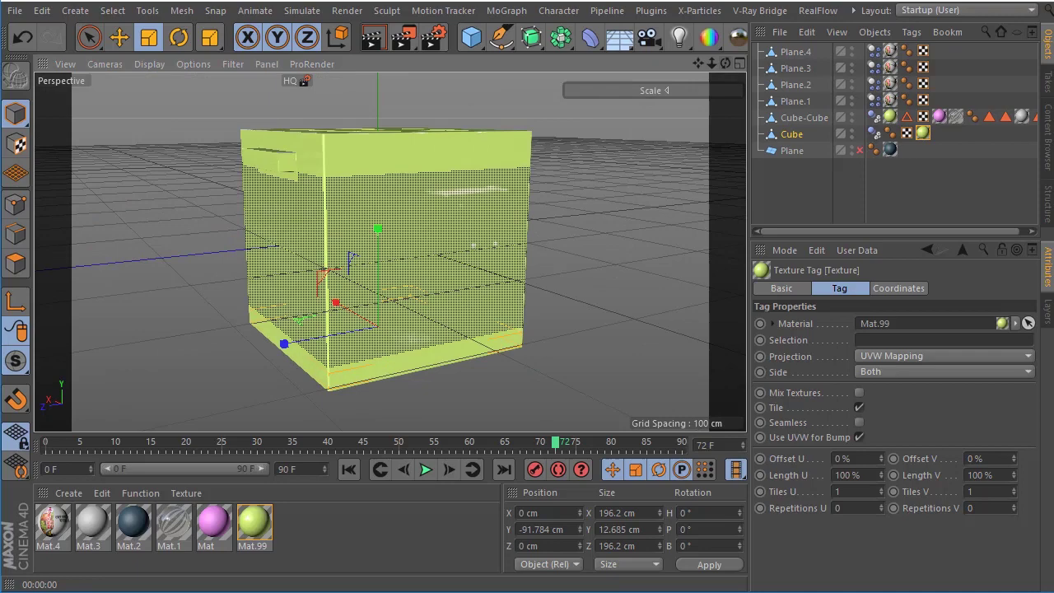
pyautogui.click(372, 49)
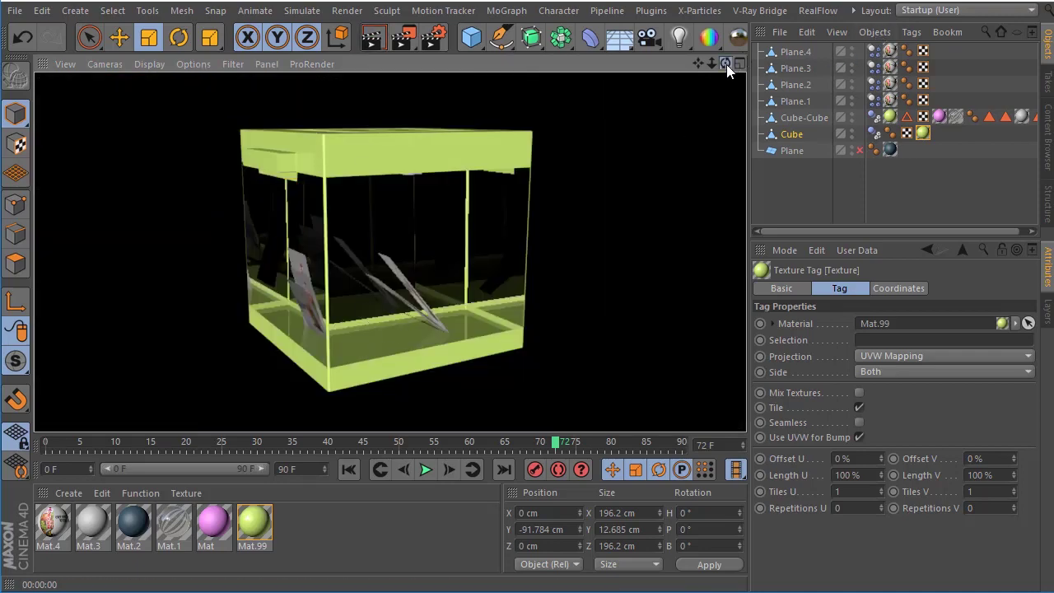
pyautogui.moveTo(726, 64); pyautogui.dragTo(684, 71)
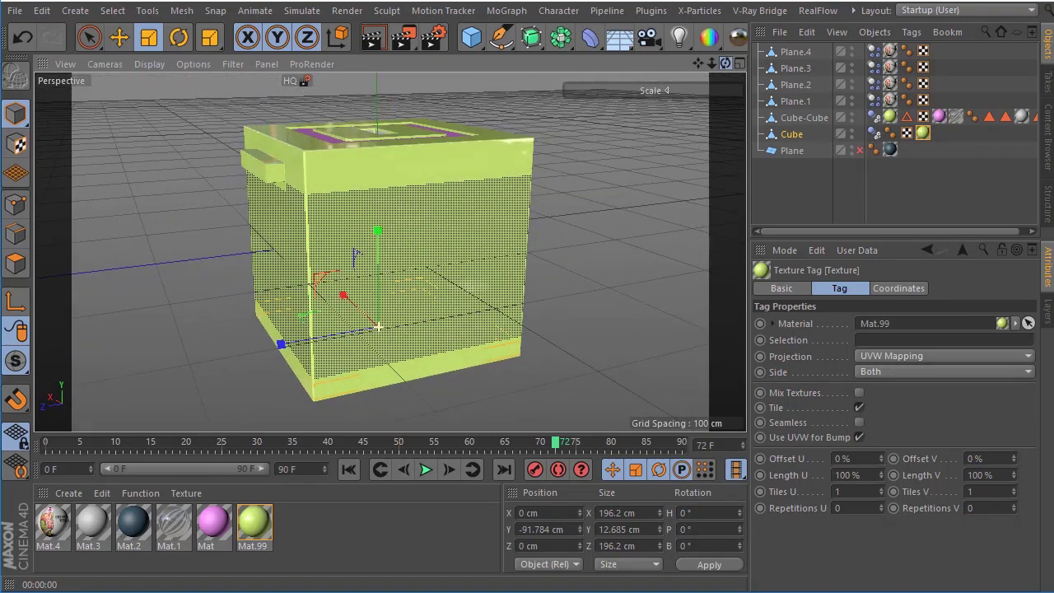
# Render the view, then add a Physical Sky object to the scene
pyautogui.click(373, 37)
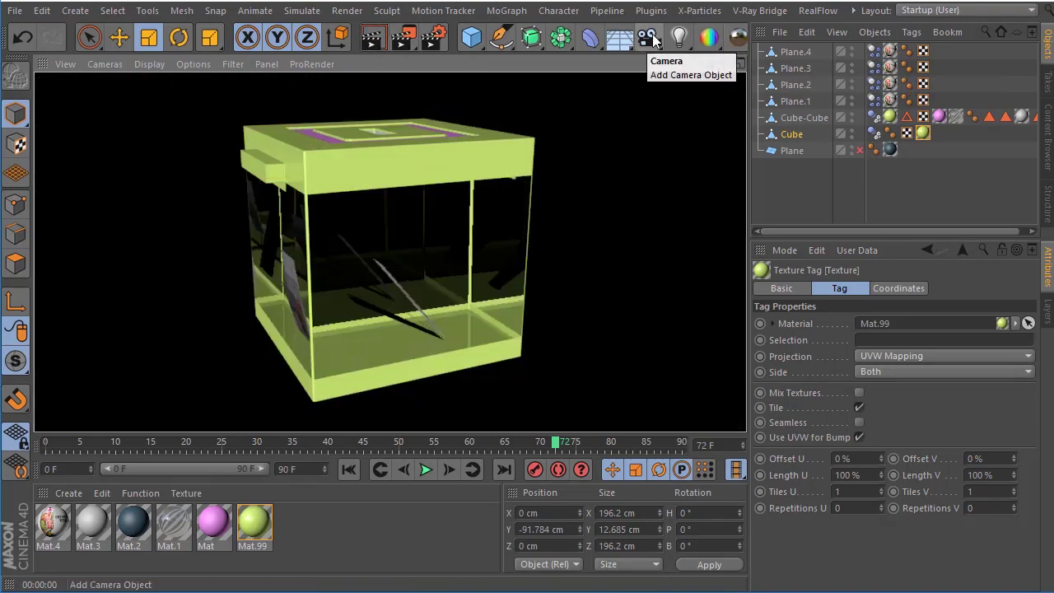
pyautogui.click(676, 45)
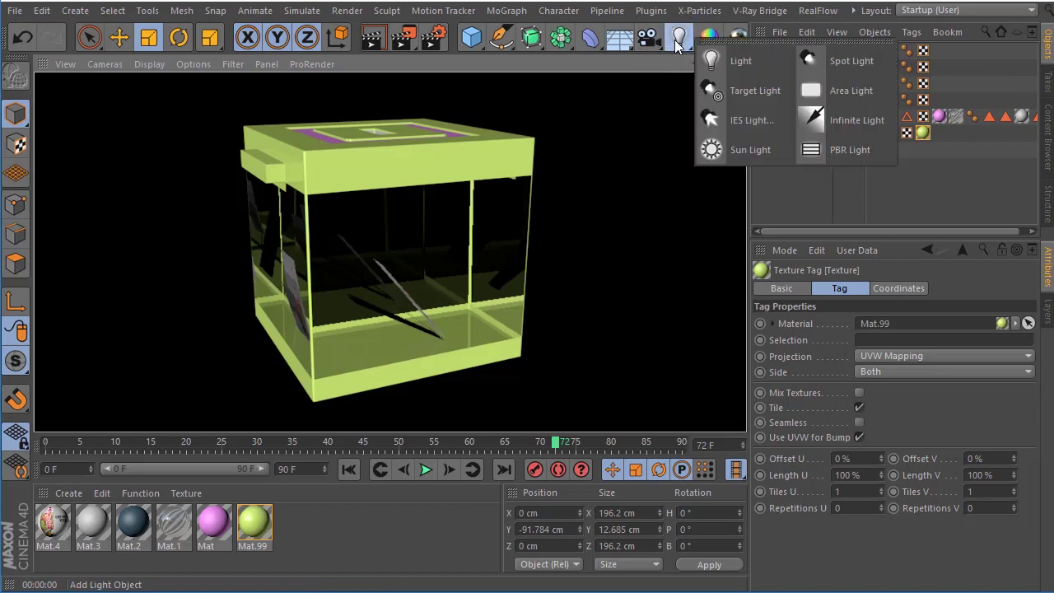
pyautogui.click(610, 50)
pyautogui.click(765, 62)
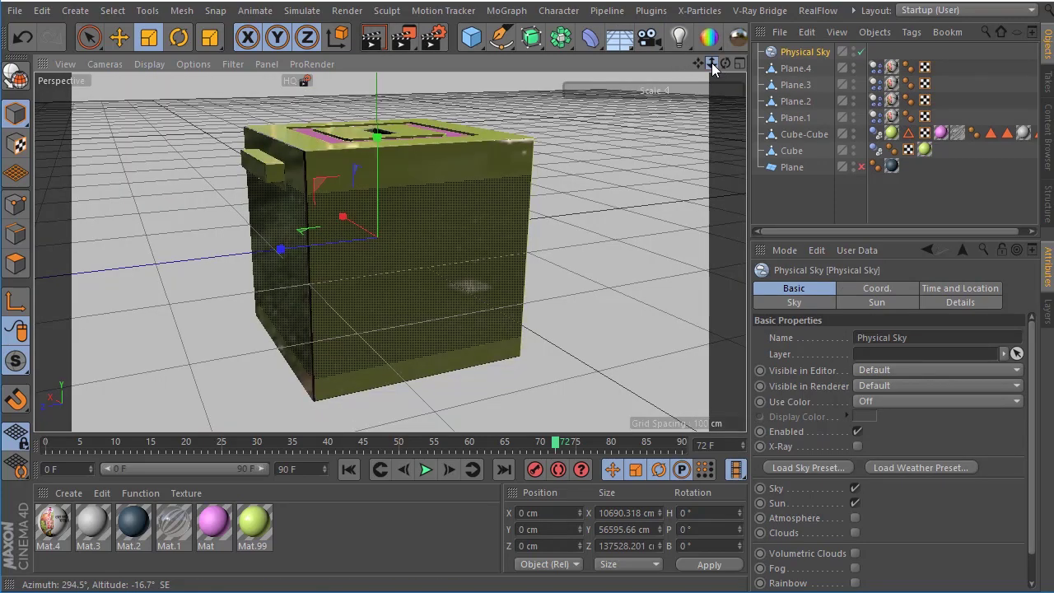
pyautogui.scroll(-2, 388, 252)
pyautogui.scroll(1, 390, 252)
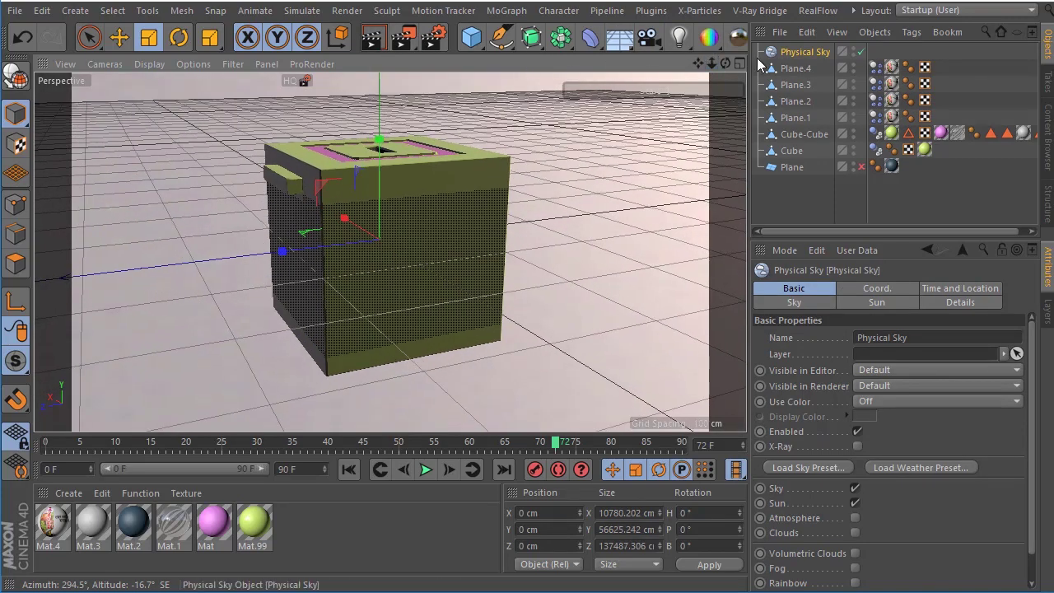
pyautogui.moveTo(724, 63); pyautogui.dragTo(724, 62)
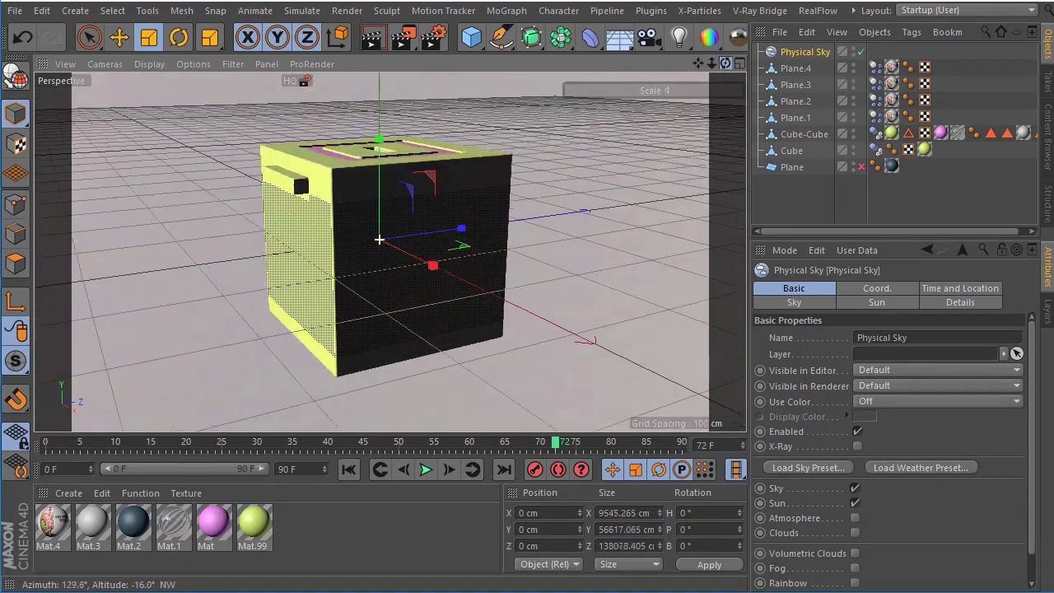
pyautogui.moveTo(724, 63); pyautogui.dragTo(724, 62)
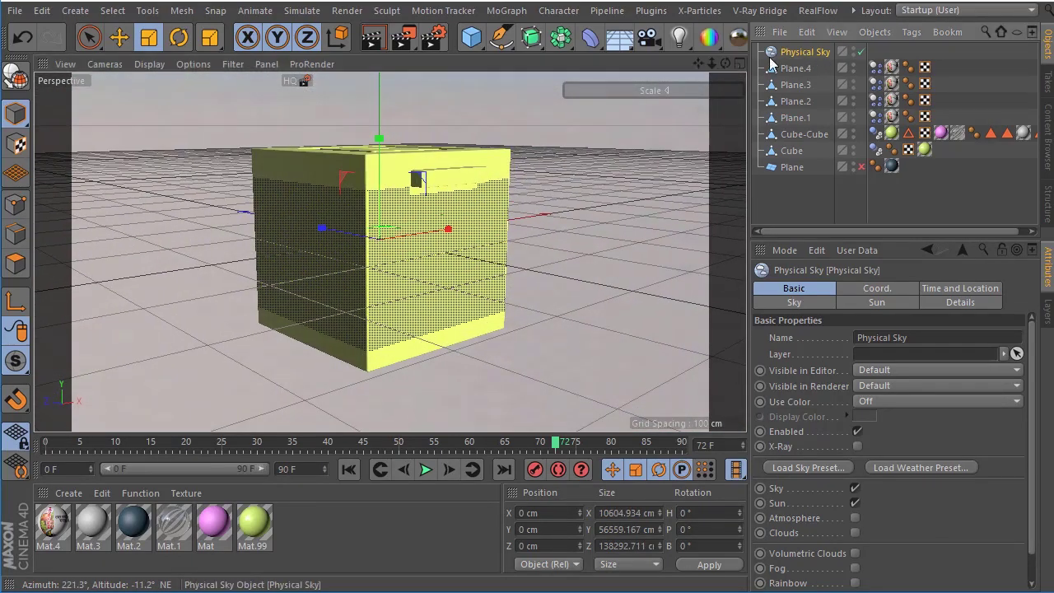
# Rotate the Physical Sky to a -20° heading and render to check the sky lighting
pyautogui.click(179, 37)
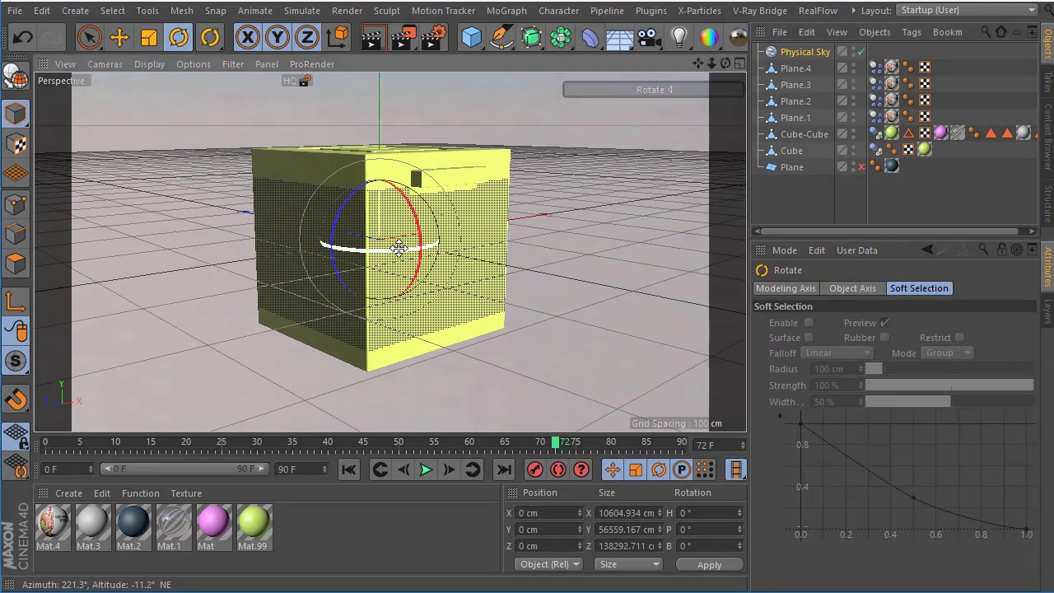
pyautogui.moveTo(392, 247); pyautogui.dragTo(358, 254)
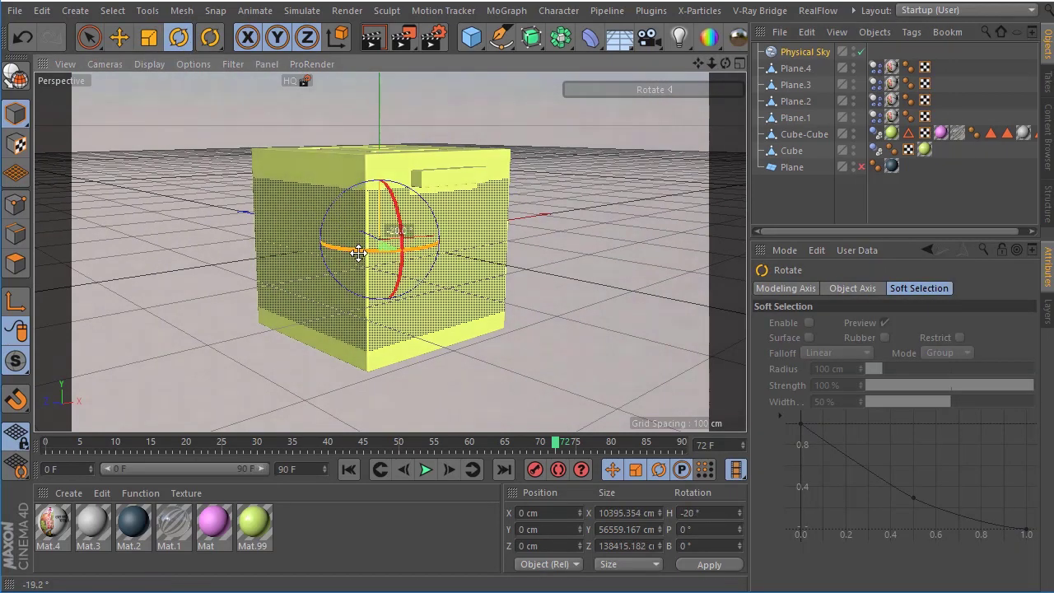
pyautogui.click(372, 37)
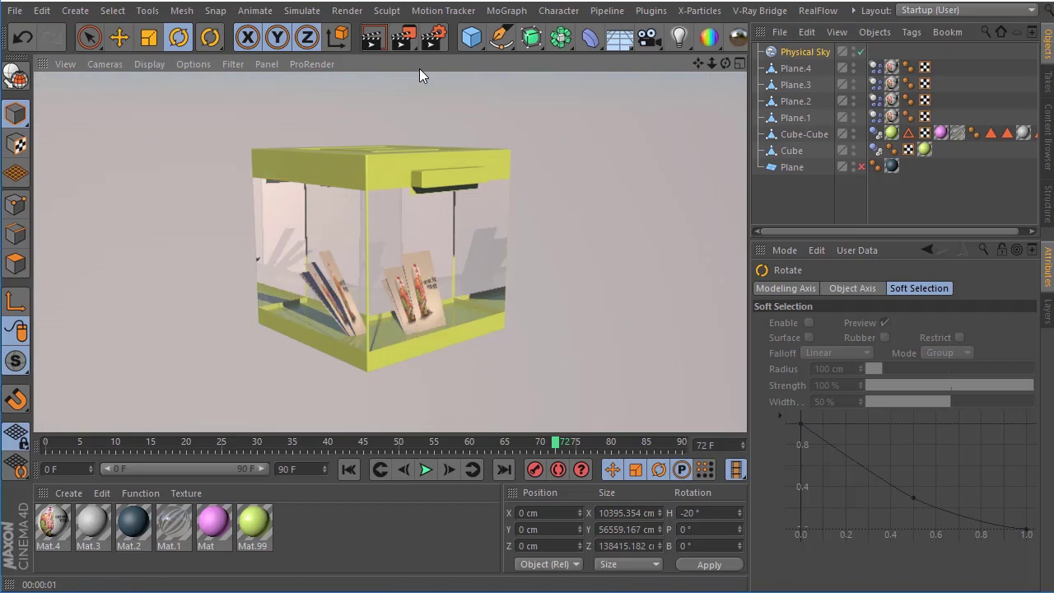
pyautogui.click(353, 228)
pyautogui.scroll(10, 354, 327)
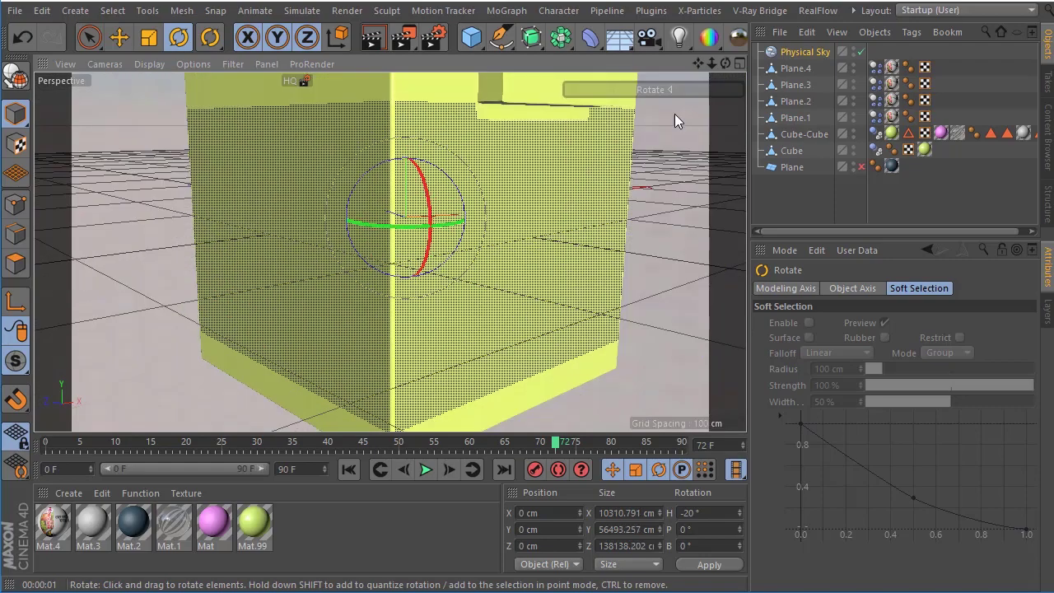
pyautogui.moveTo(723, 70)
pyautogui.mouseDown()
pyautogui.moveTo(728, 78)
pyautogui.moveTo(703, 62)
pyautogui.moveTo(737, 64)
pyautogui.mouseUp()
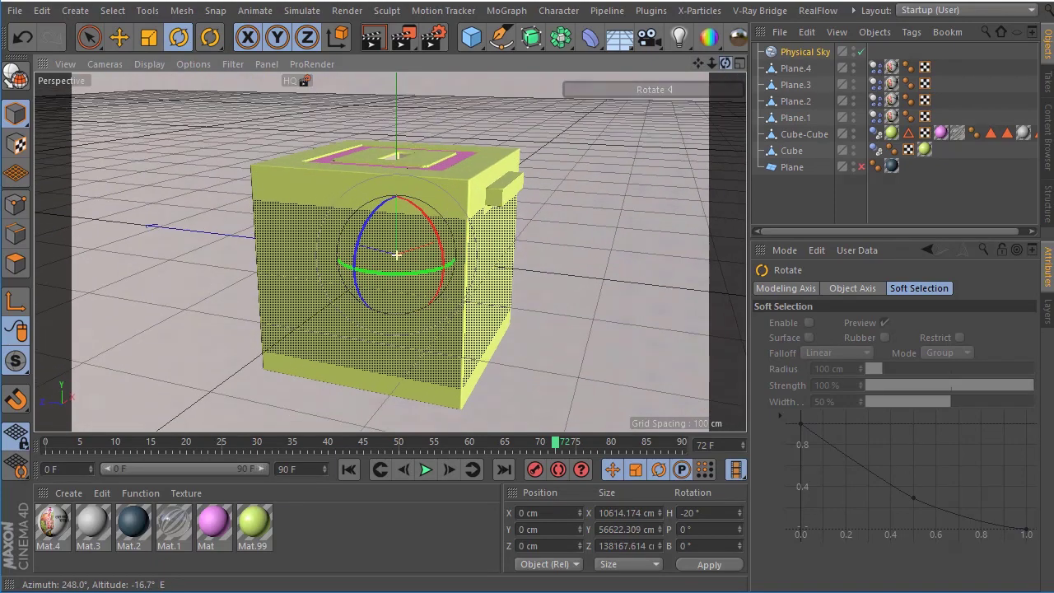
# Test-render the glass box at frames 22 and 87, then rewind to frame 0
pyautogui.click(425, 470)
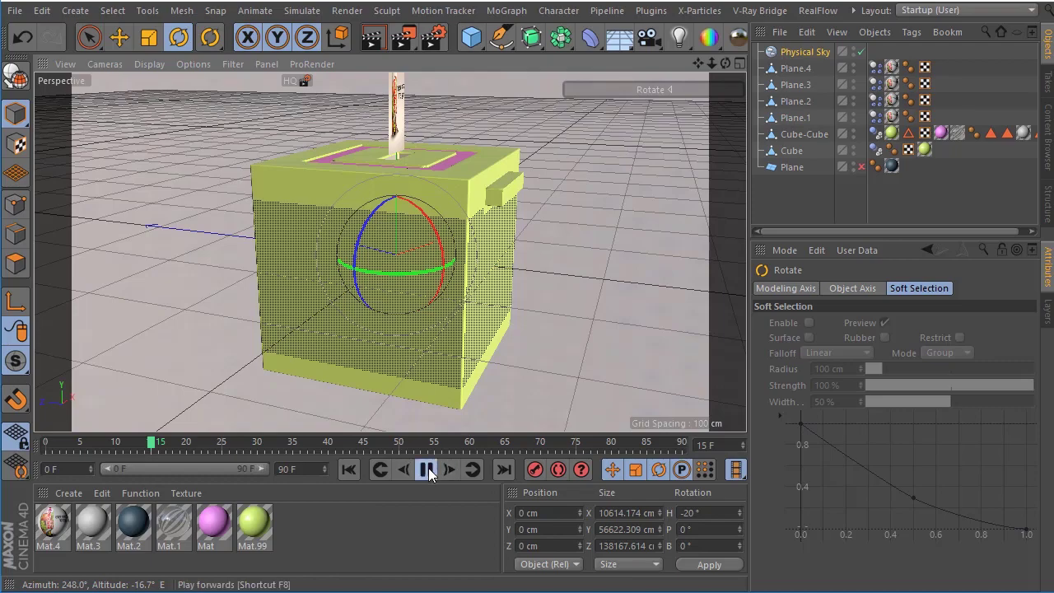
pyautogui.click(428, 468)
pyautogui.moveTo(732, 61); pyautogui.dragTo(684, 58)
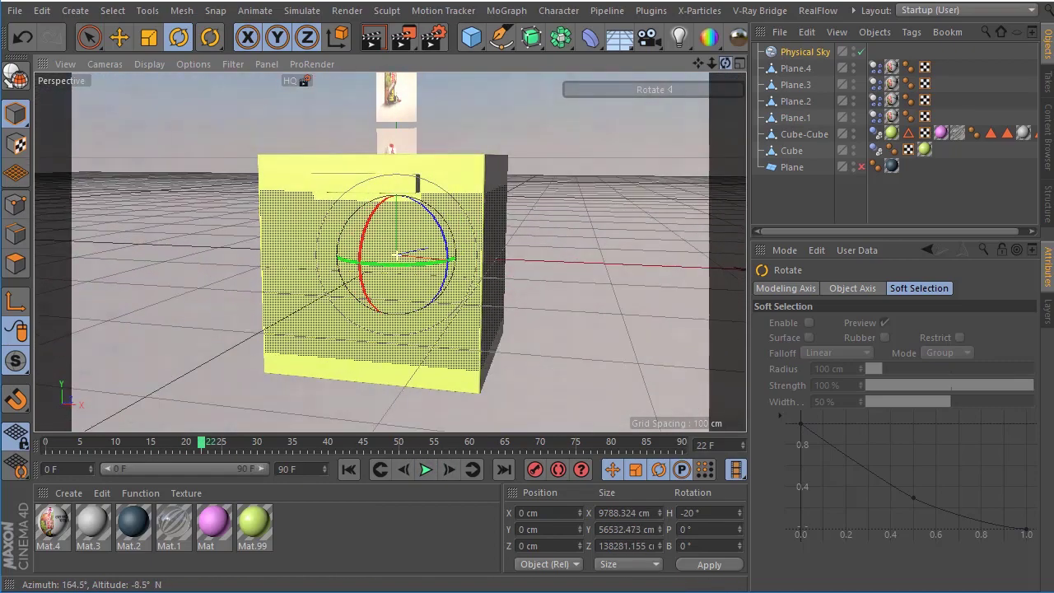
pyautogui.click(372, 37)
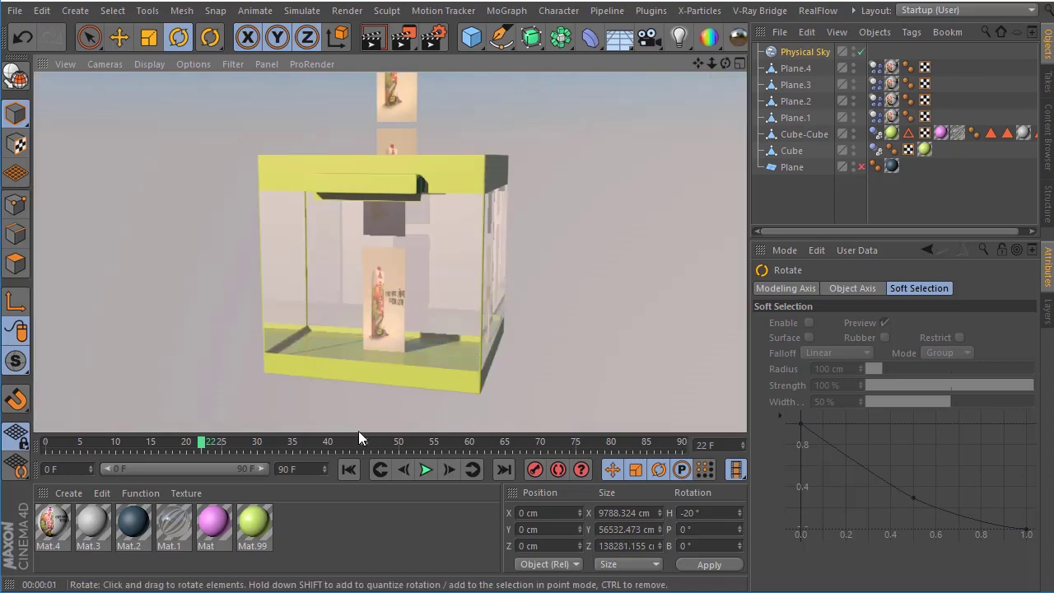
pyautogui.click(427, 468)
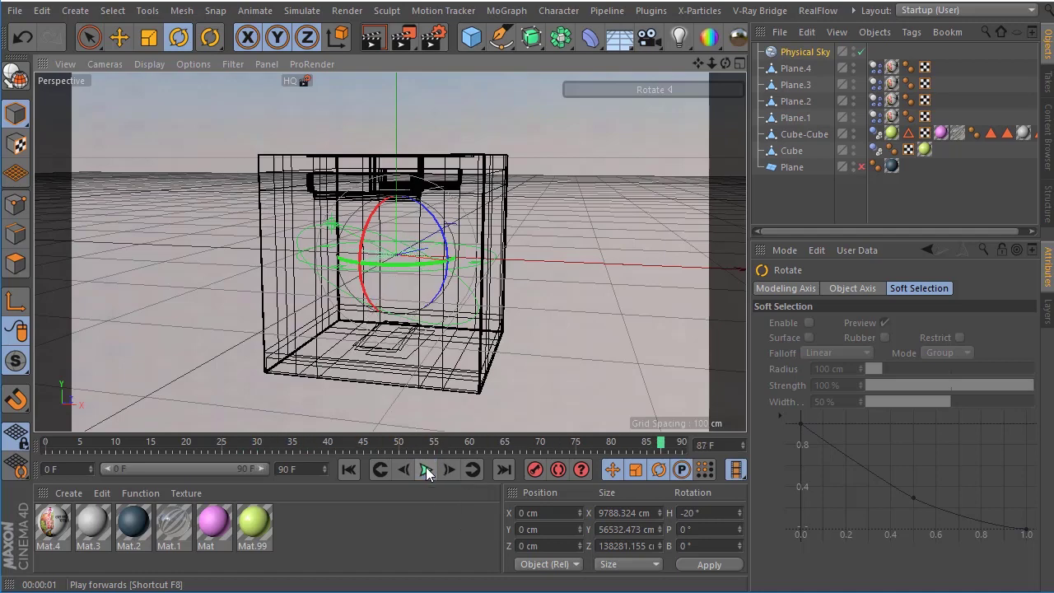
pyautogui.click(426, 467)
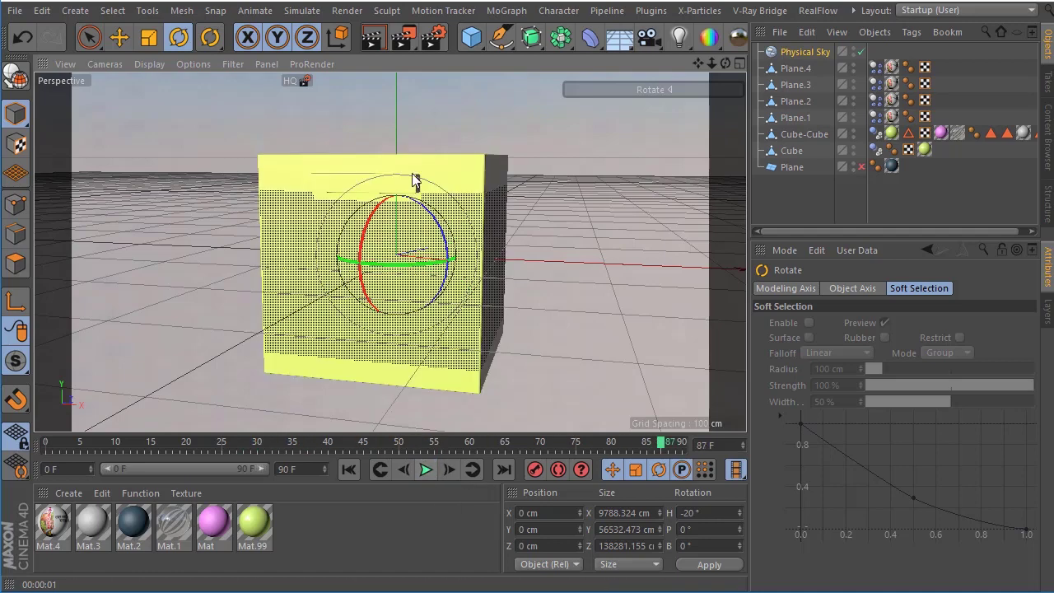
pyautogui.click(369, 45)
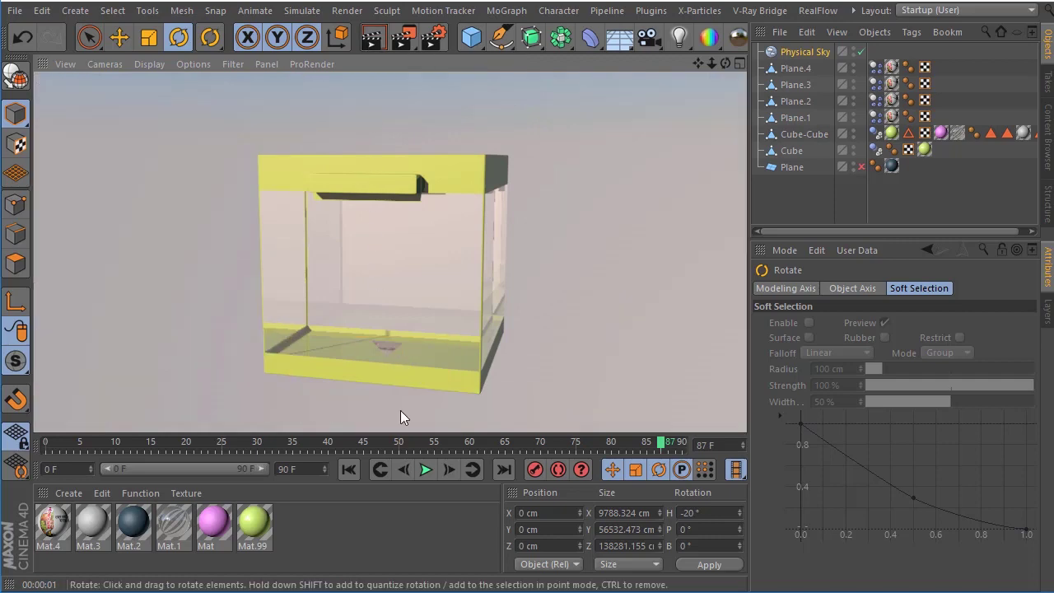
pyautogui.click(348, 468)
# Delete the Physical Sky object and orbit the view around the box
pyautogui.click(815, 51)
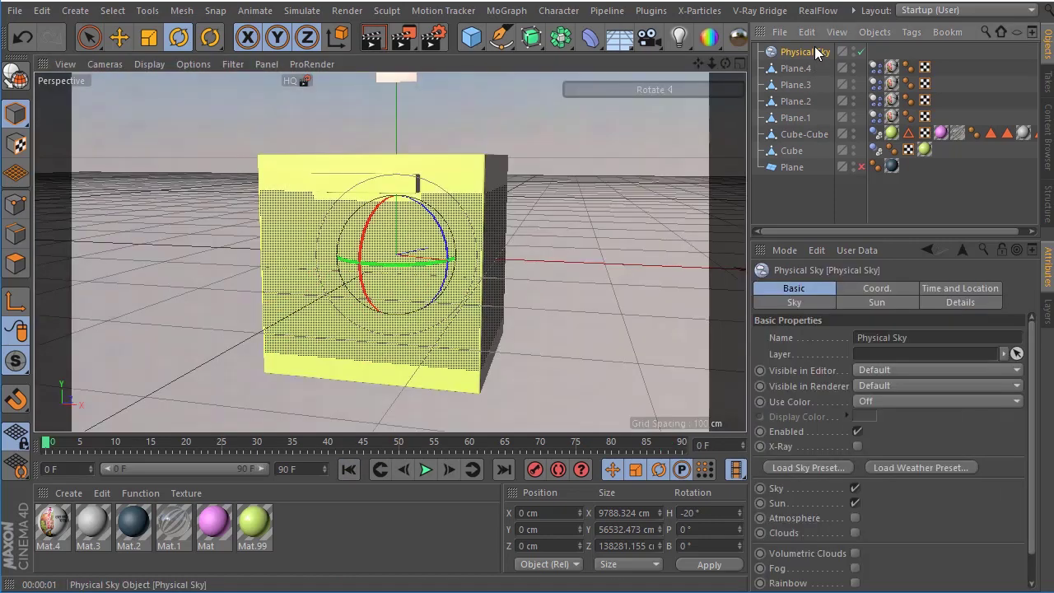
pyautogui.press('Delete')
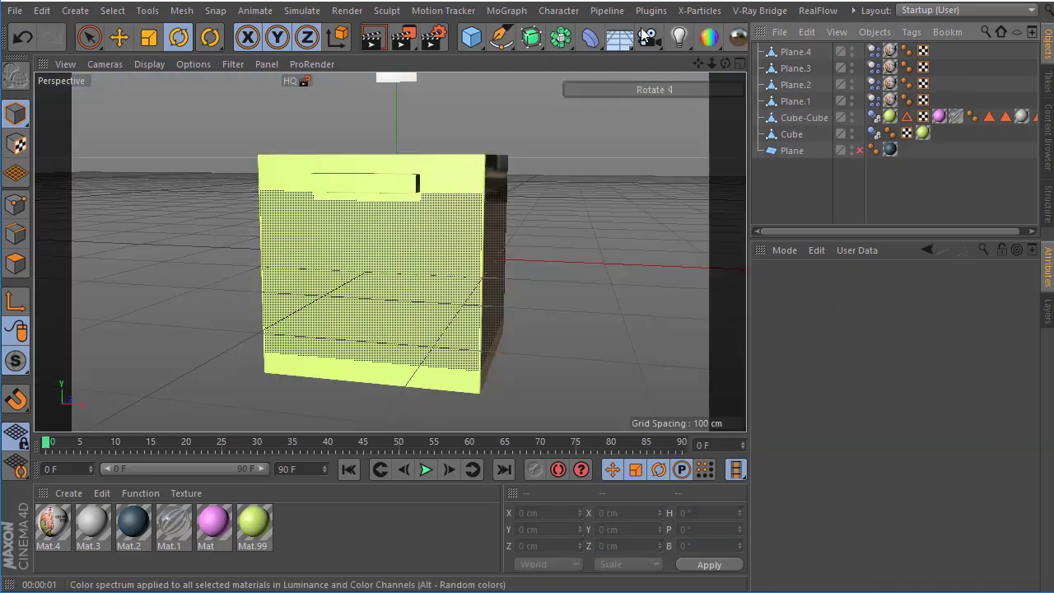
pyautogui.moveTo(724, 64); pyautogui.dragTo(704, 66)
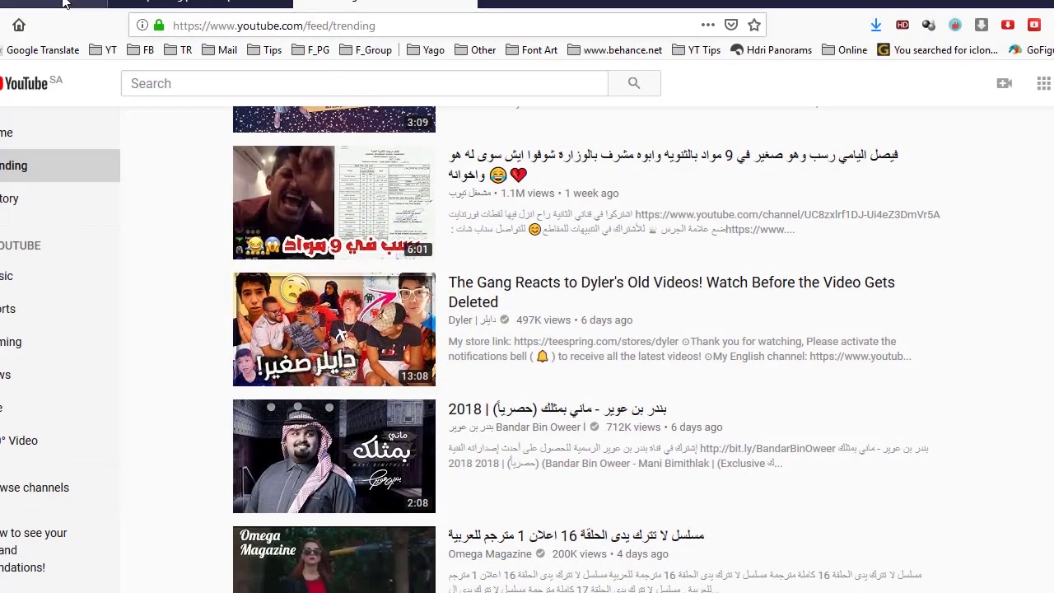
pyautogui.click(50, 5)
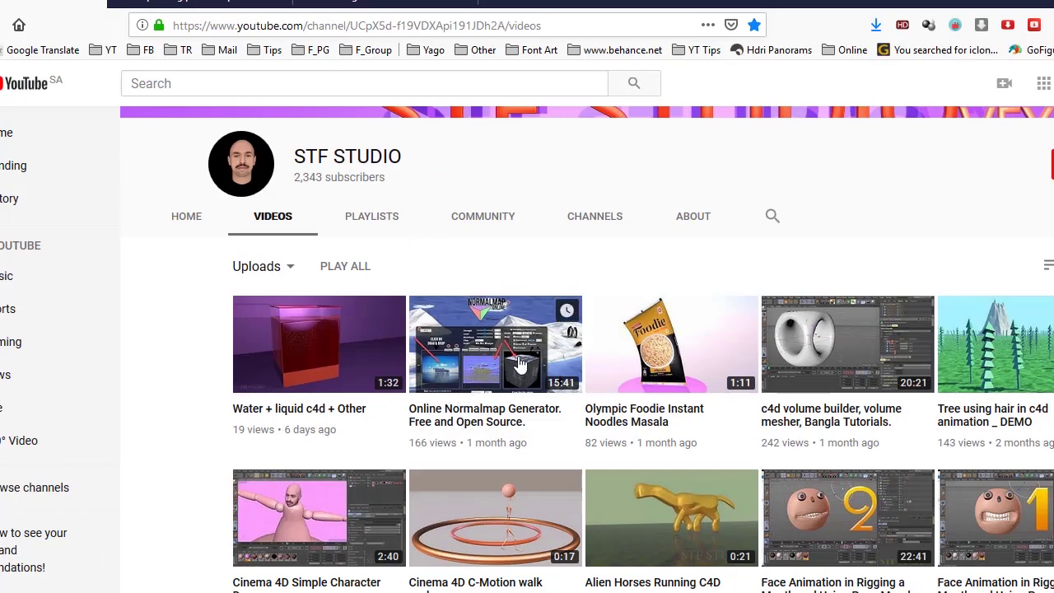
pyautogui.scroll(-5, 519, 362)
pyautogui.scroll(2, 527, 365)
pyautogui.scroll(-3, 527, 365)
pyautogui.scroll(-2, 525, 362)
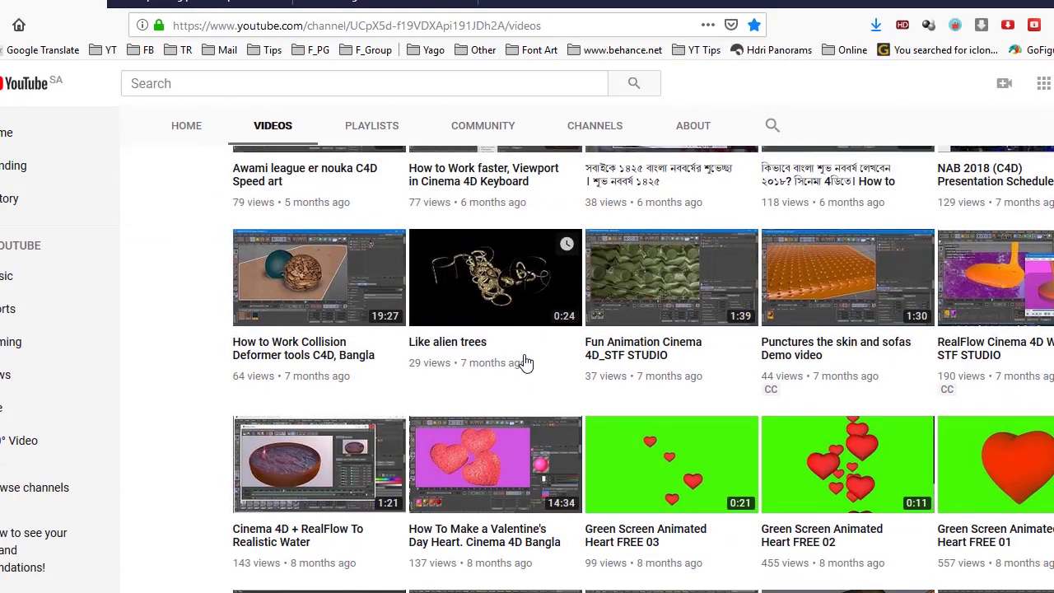
pyautogui.scroll(-2, 524, 363)
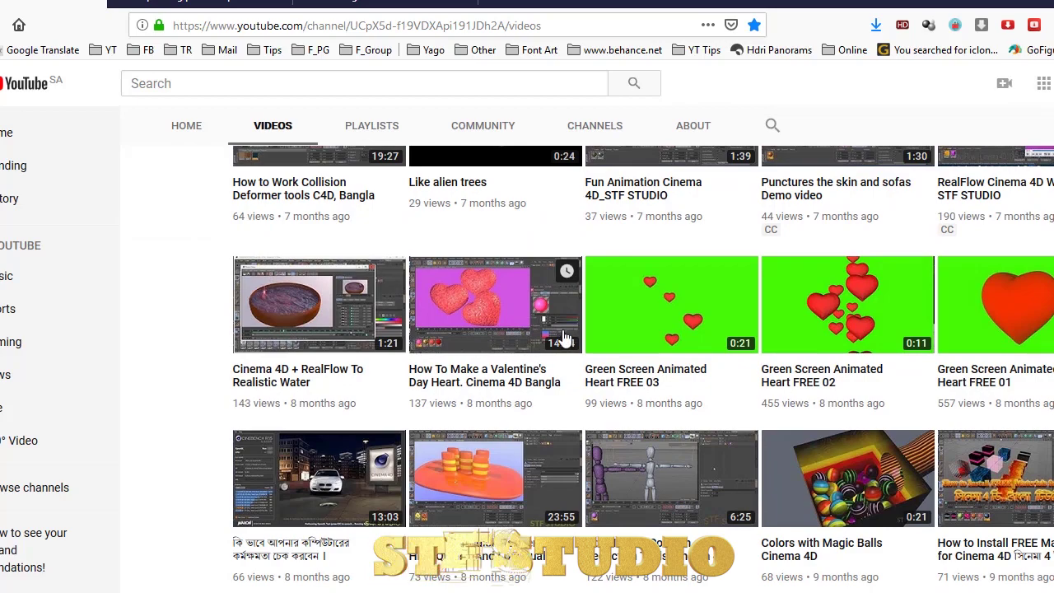
pyautogui.scroll(7, 564, 337)
pyautogui.scroll(5, 564, 336)
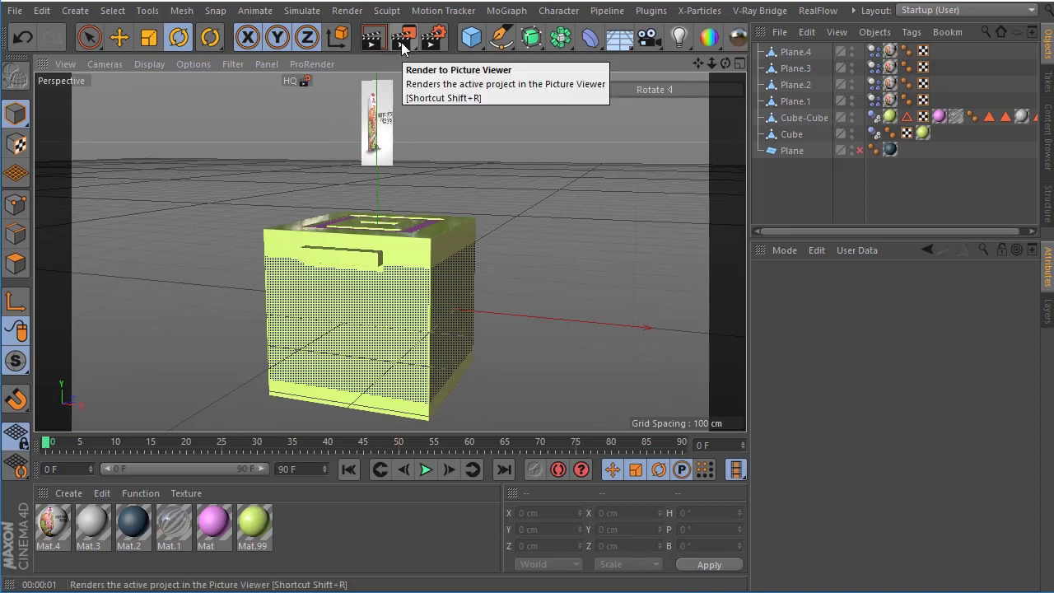
# Make a full-render MP4 preview of all frames at 320×180 and 25 fps
pyautogui.click(347, 11)
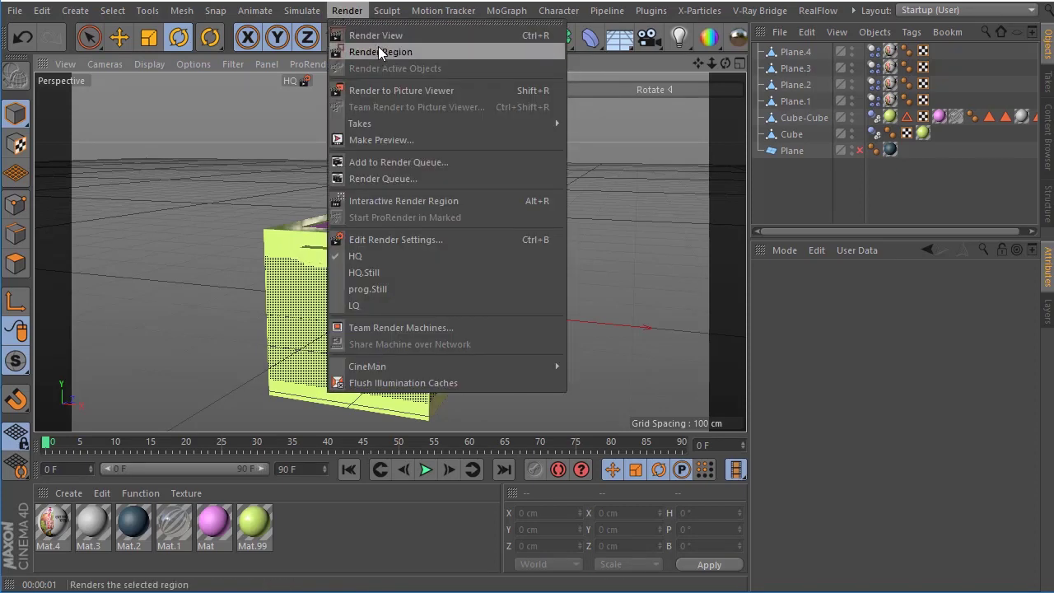
pyautogui.click(411, 138)
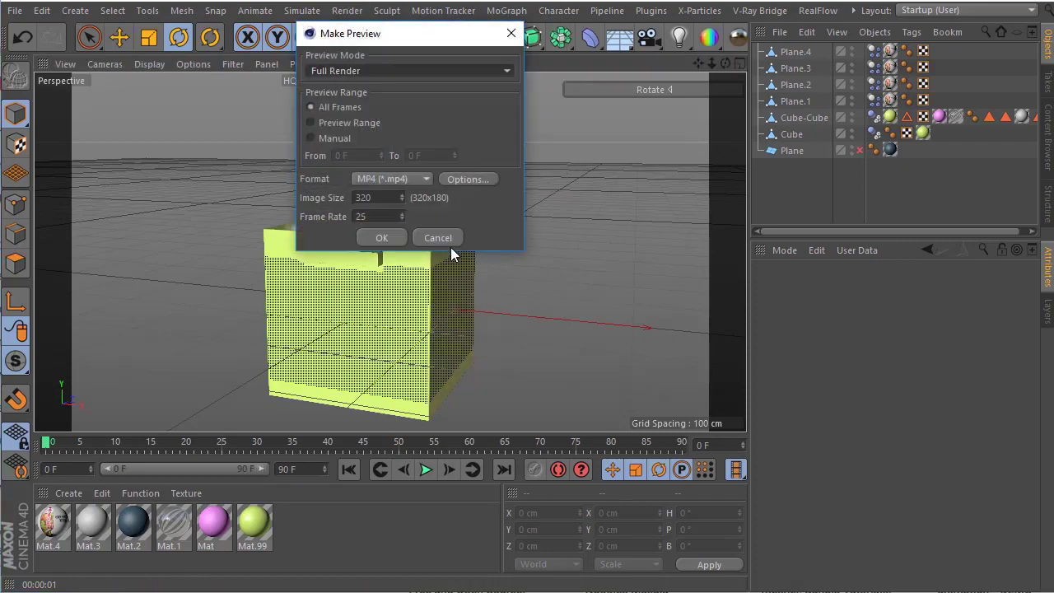
pyautogui.click(383, 238)
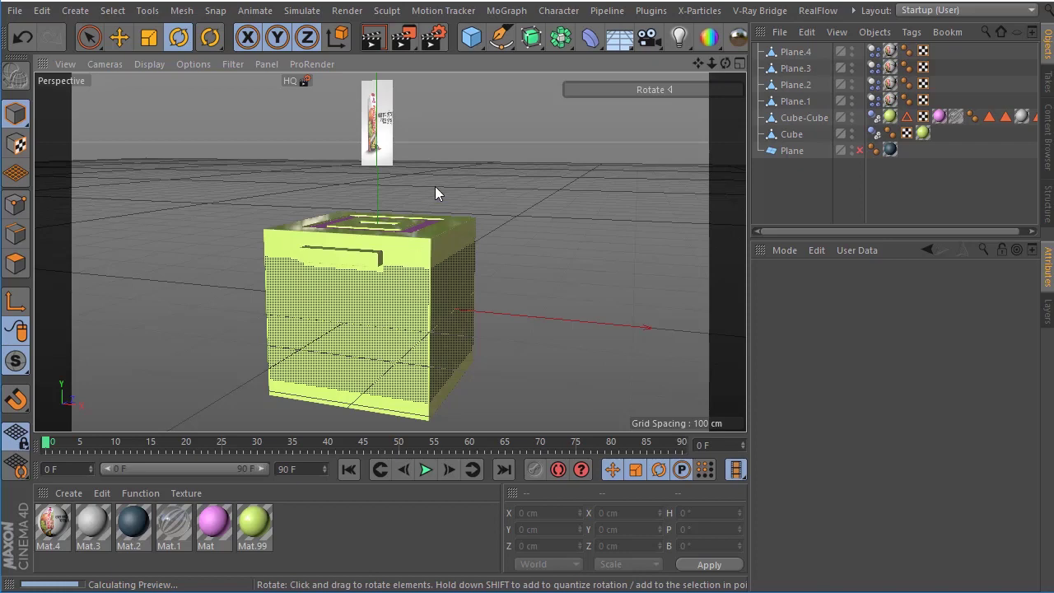
# Open the 91-frame preview in Picture Viewer and zoom the playing animation in and out
pyautogui.hotkey('shift', 'r')
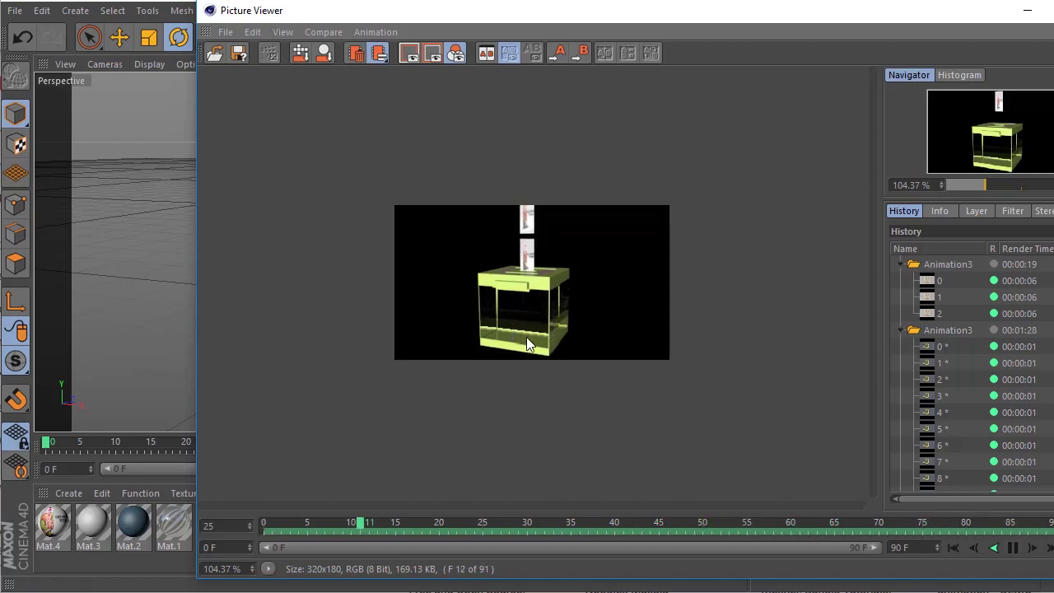
pyautogui.scroll(3, 519, 323)
pyautogui.scroll(1, 518, 323)
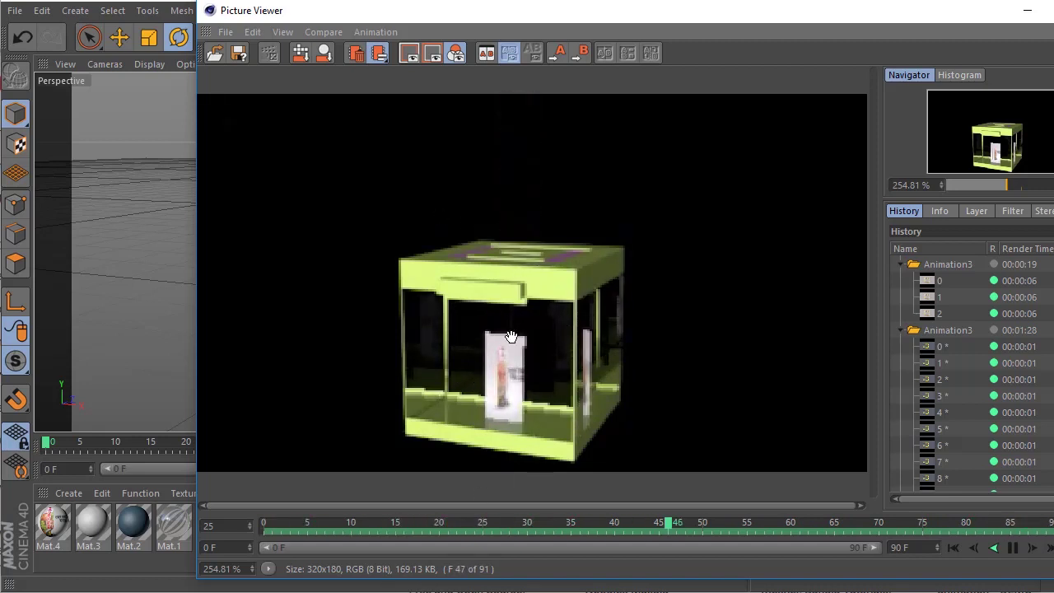
pyautogui.scroll(-3, 509, 339)
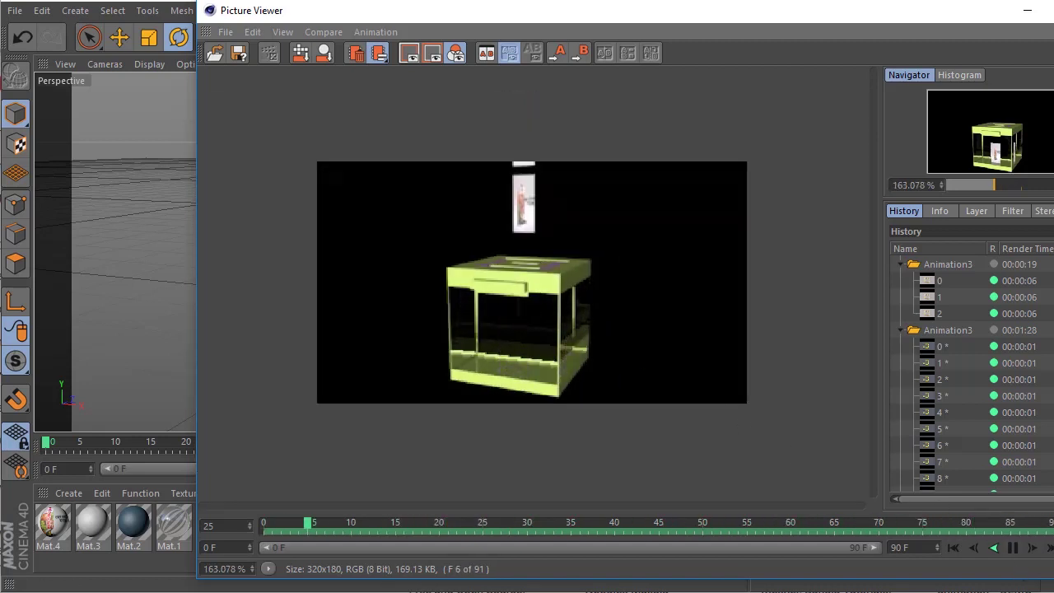